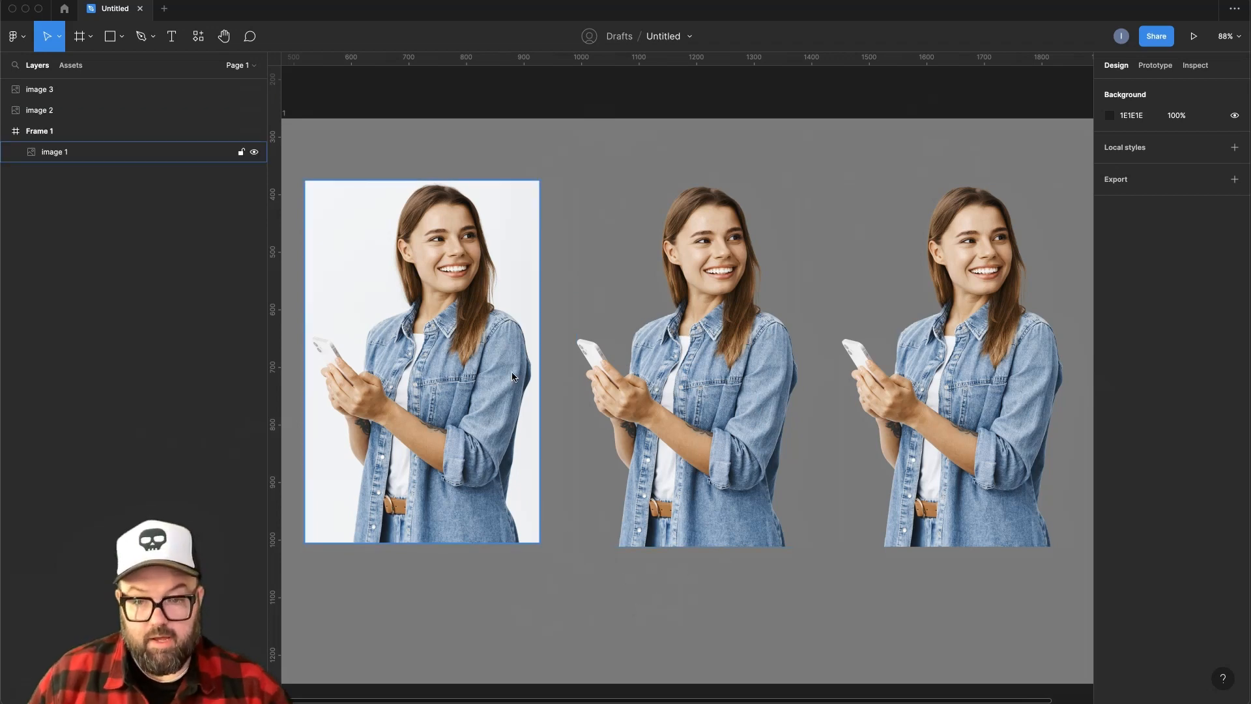
Examine the original photo beside the two background-free cutouts, comparing the hair and phone edges.
scroll(491, 283, "up", 3)
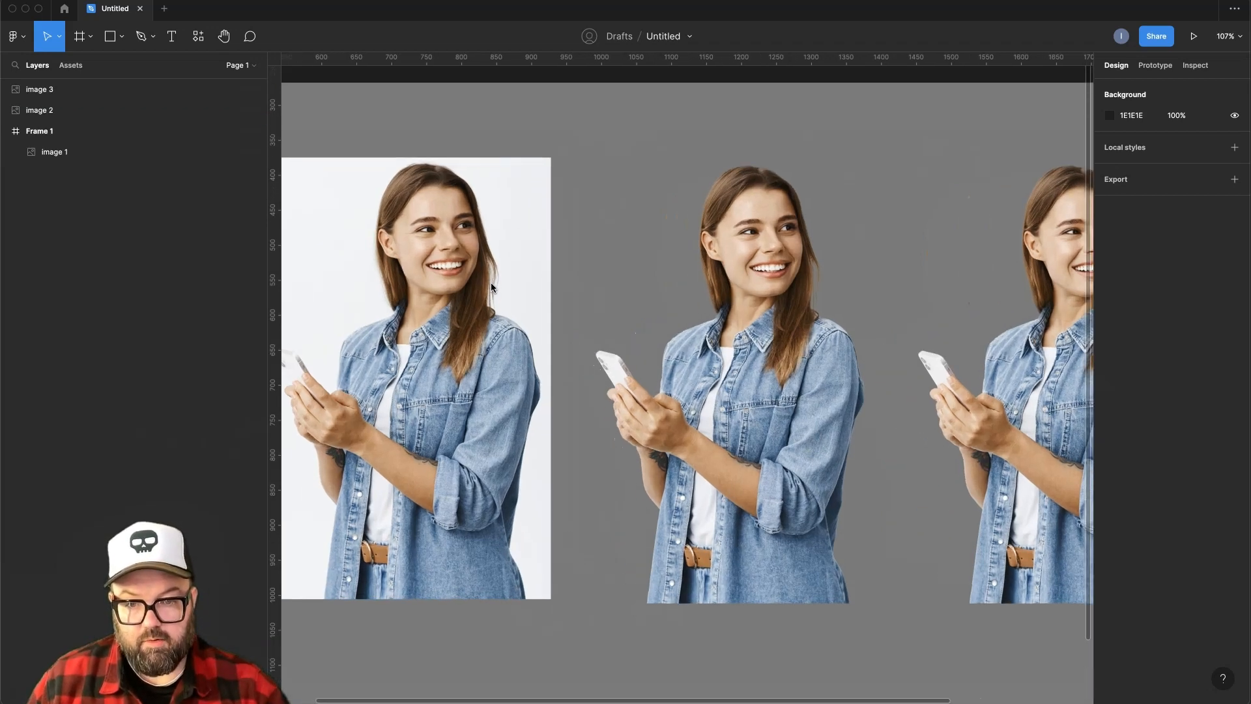
scroll(490, 283, "left", 4)
left_click(650, 291)
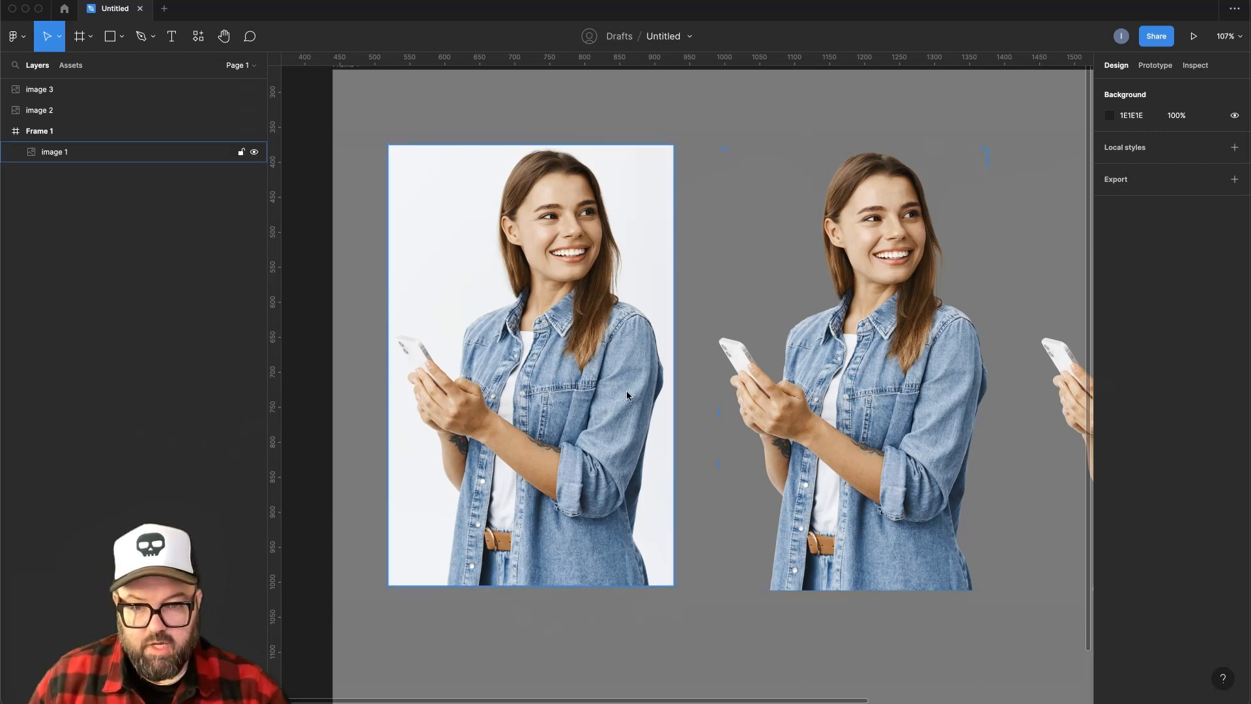
left_click_drag(692, 402, 643, 405)
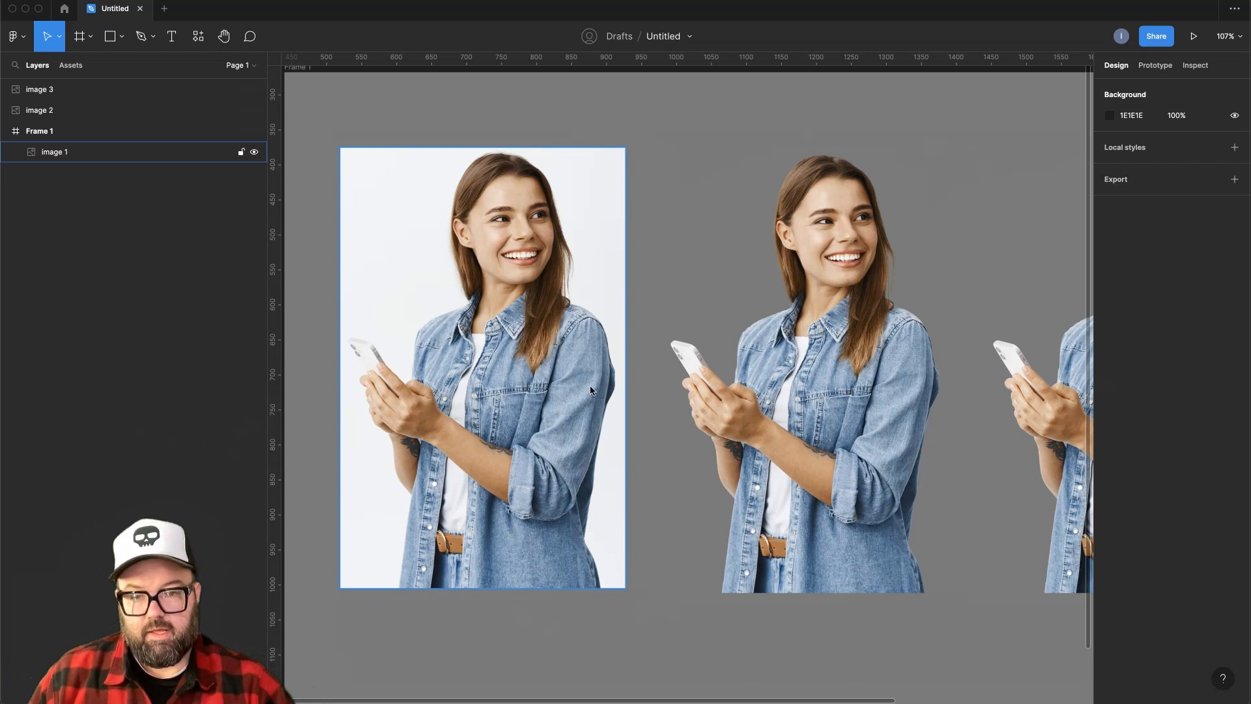
scroll(590, 390, "right", 5)
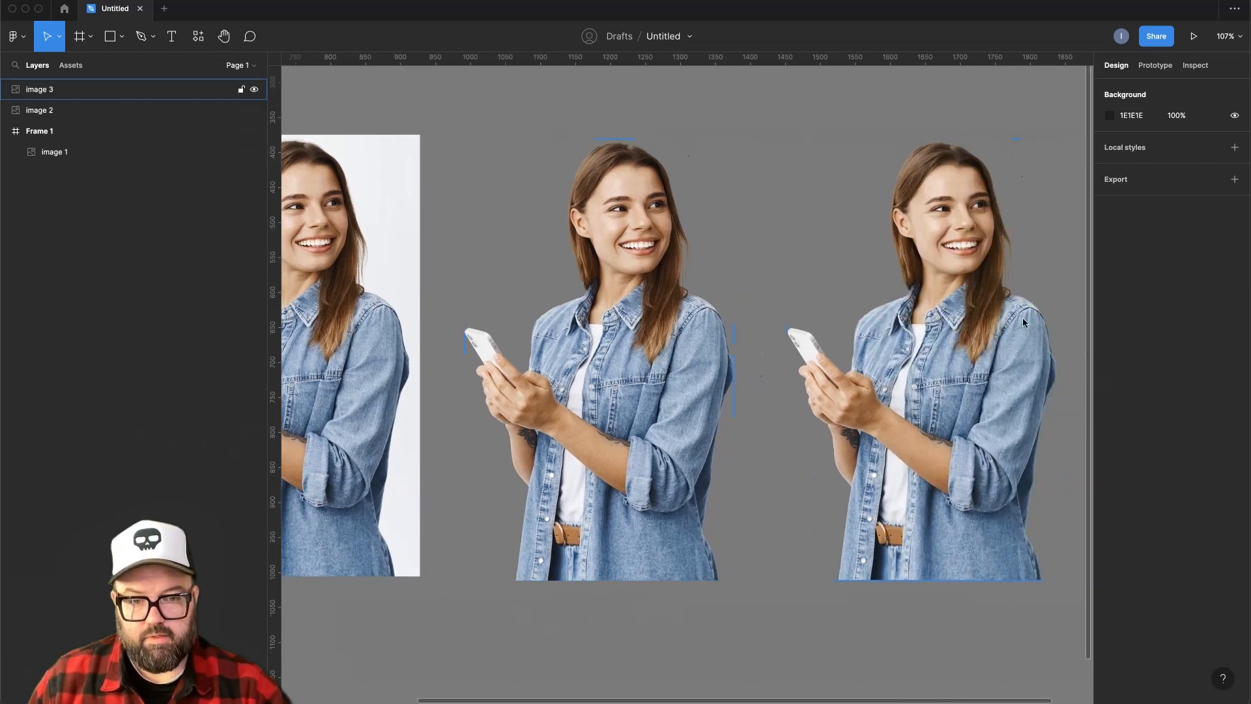
scroll(664, 358, "left", 2)
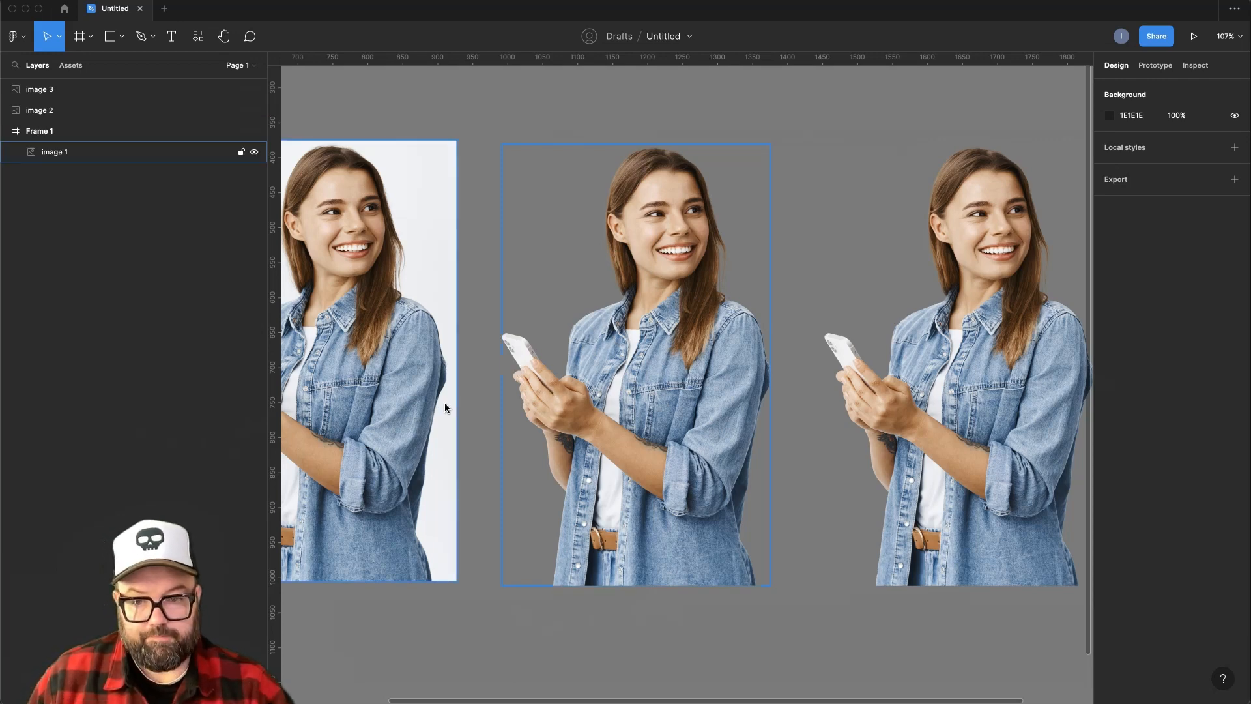
scroll(524, 335, "left", 5)
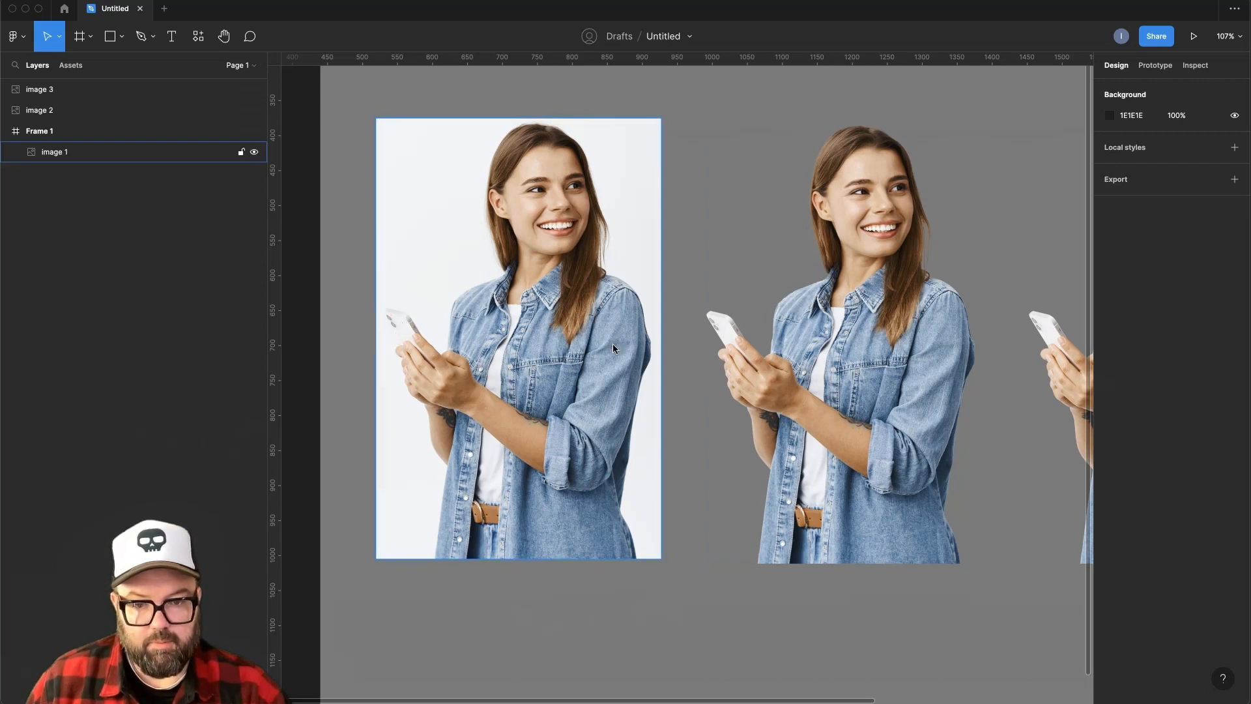
scroll(612, 348, "right", 3)
scroll(690, 316, "right", 2)
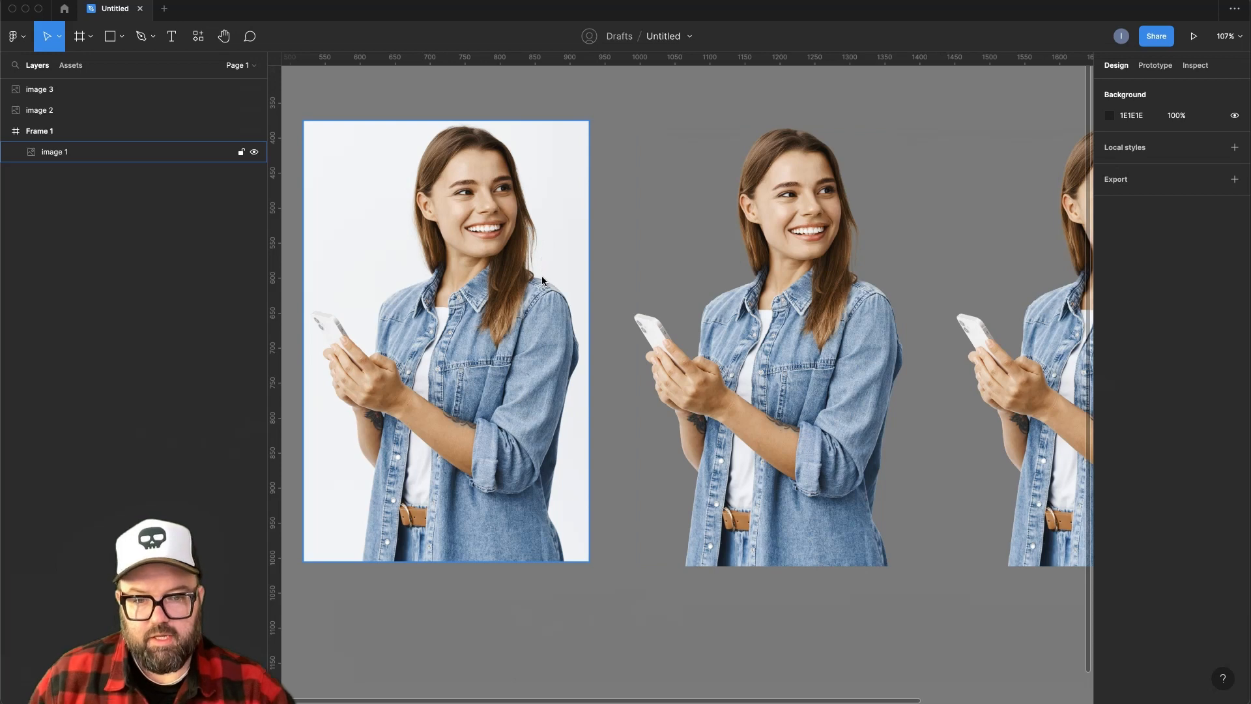
scroll(627, 296, "right", 5)
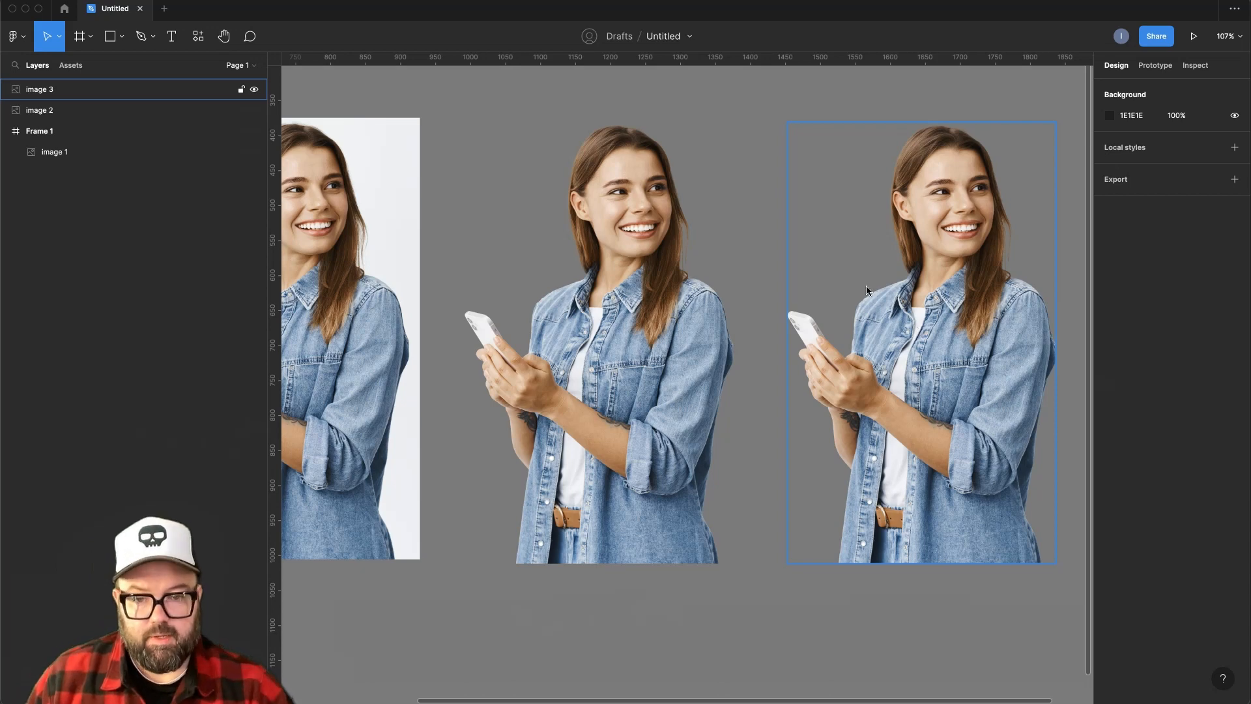
Switch to Photoshop, hide Layer 0 copy and Layer 0, and show and select Layer 0 copy 2.
key("super+Tab")
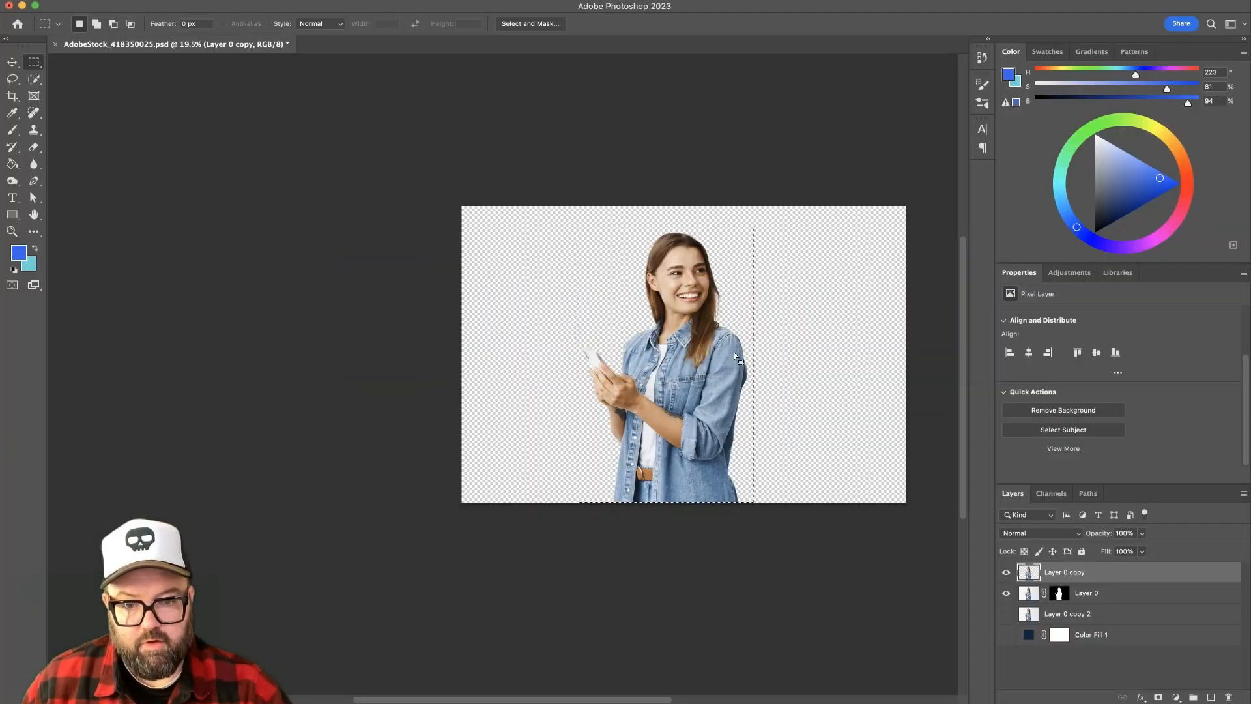
scroll(733, 285, "left", 1)
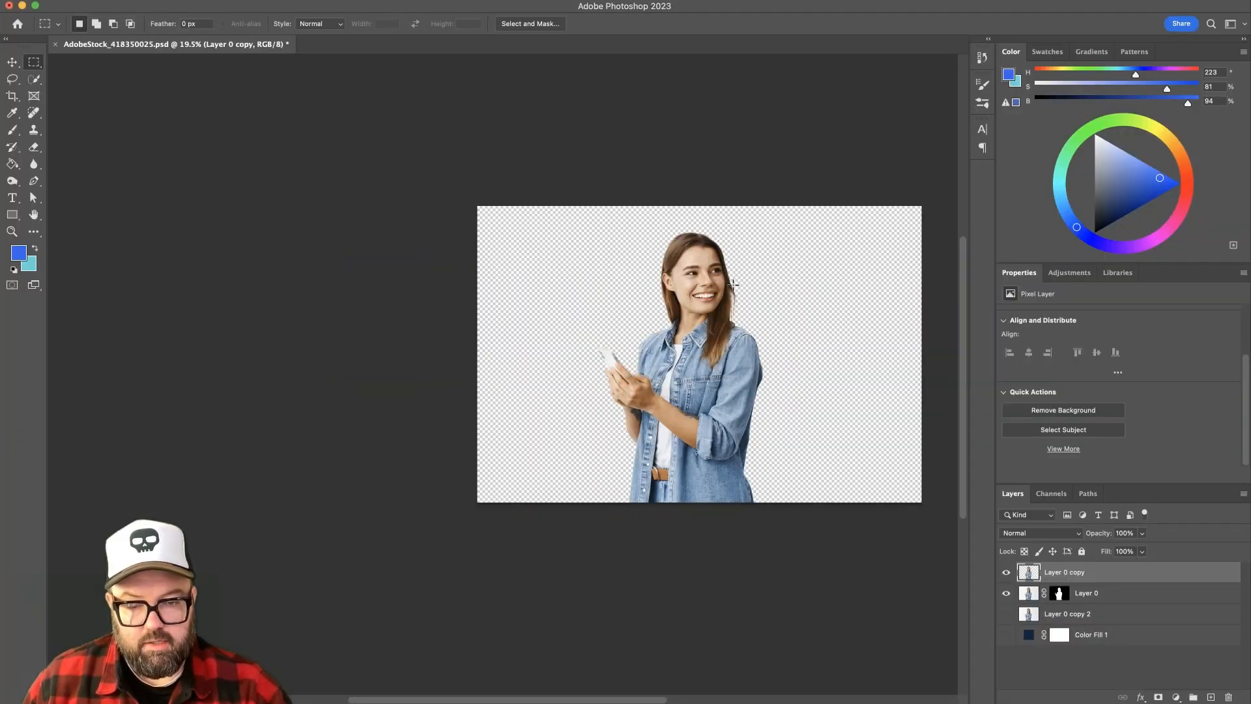
scroll(733, 285, "up", 5)
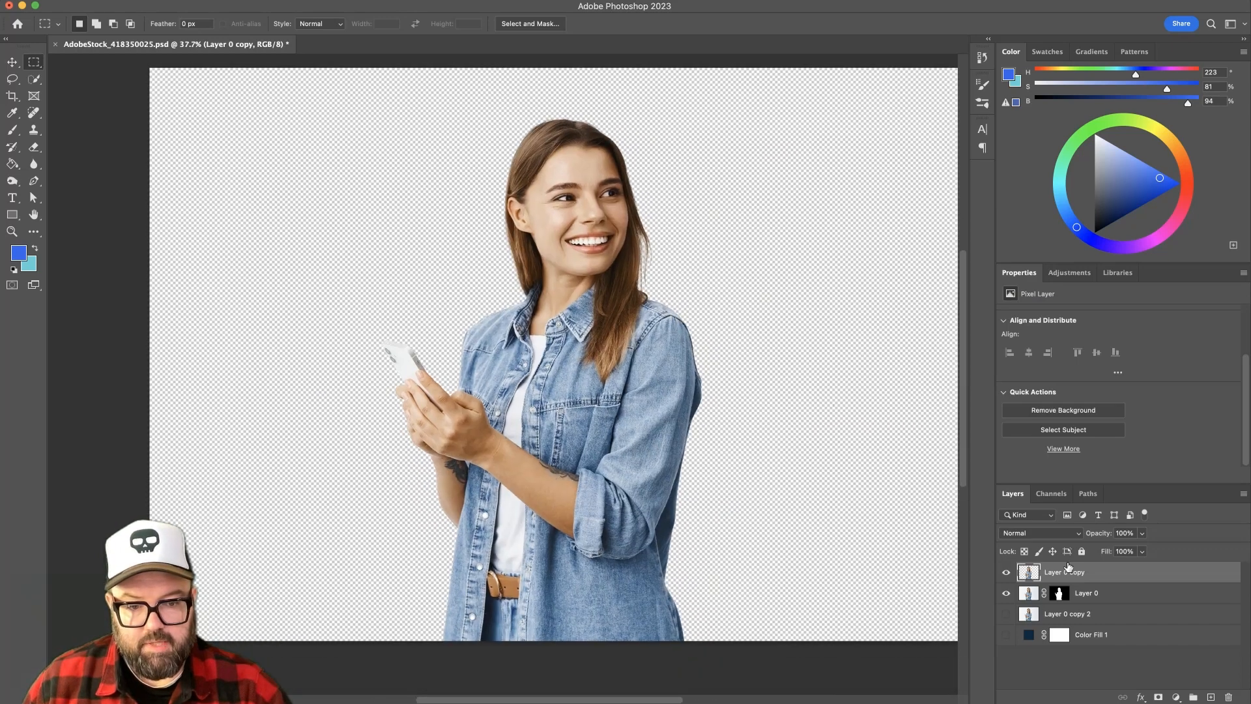
left_click(1006, 572)
left_click(1006, 594)
left_click(1005, 616)
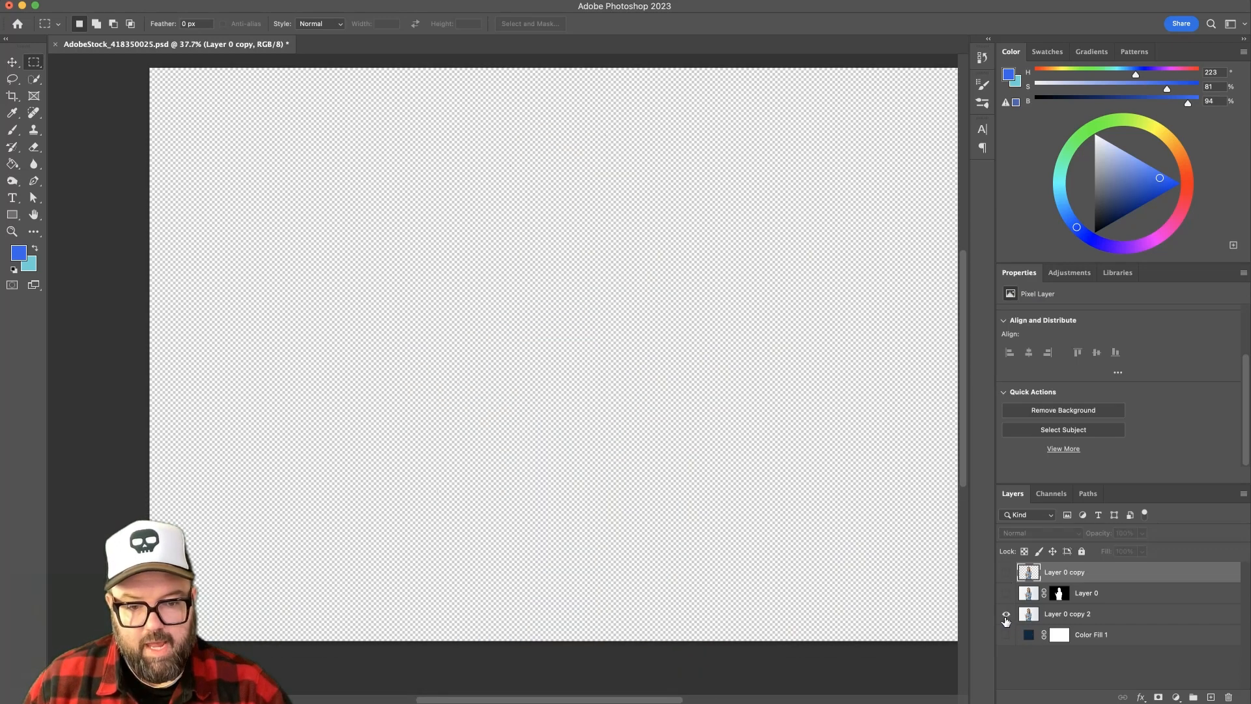
left_click(1105, 613)
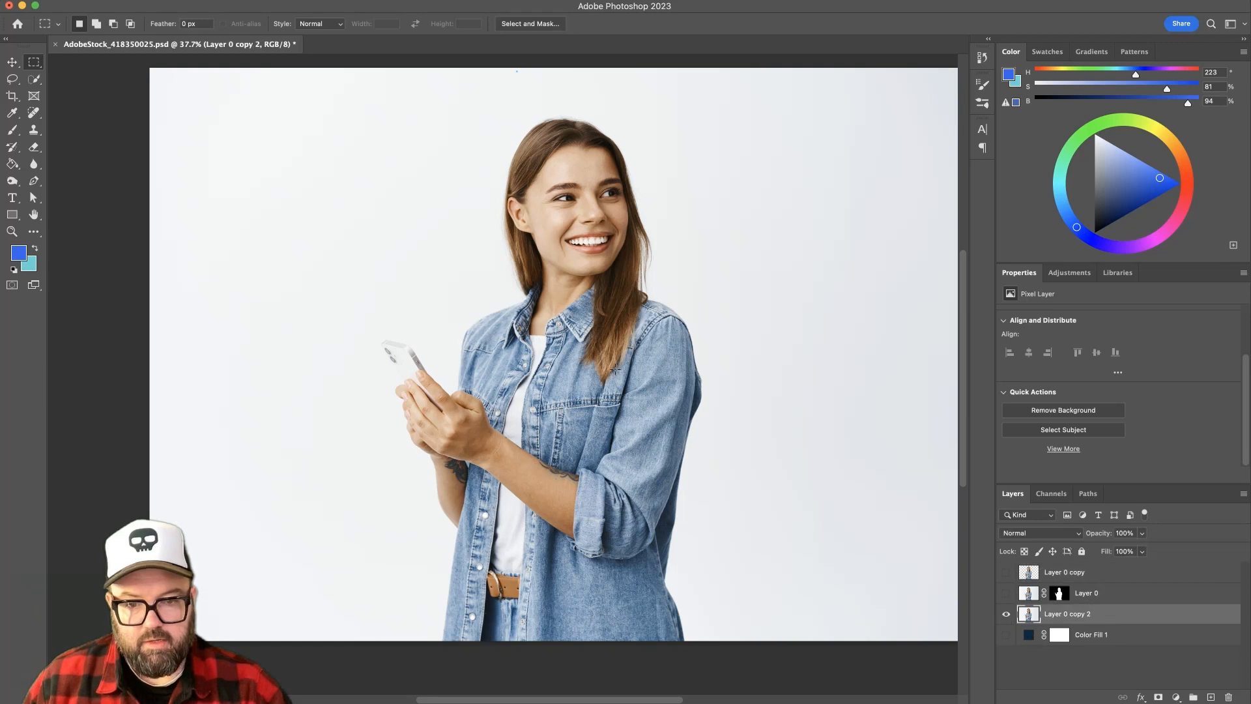
Show the Color Fill 1 layer and remove the background from Layer 0 copy 2 with the Remove Background quick action.
left_click(1006, 635)
left_click(1006, 614)
left_click(1005, 614)
left_click(1005, 614)
left_click(1005, 615)
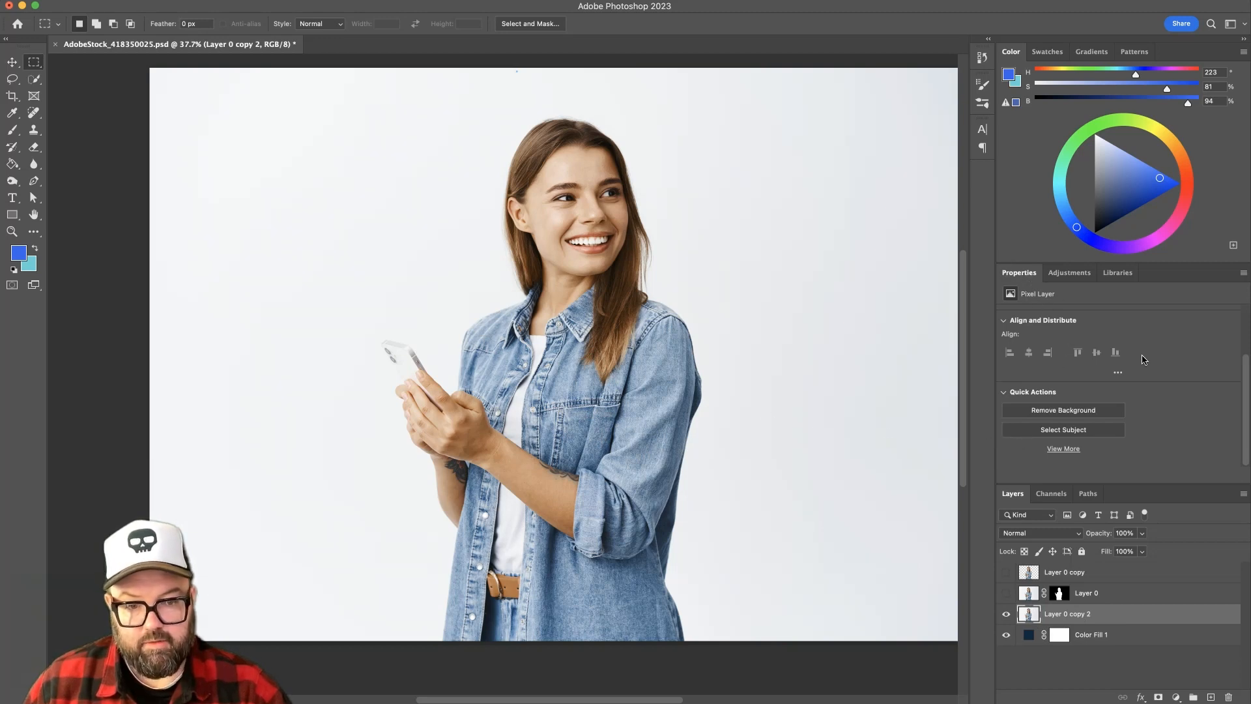
left_click(1069, 412)
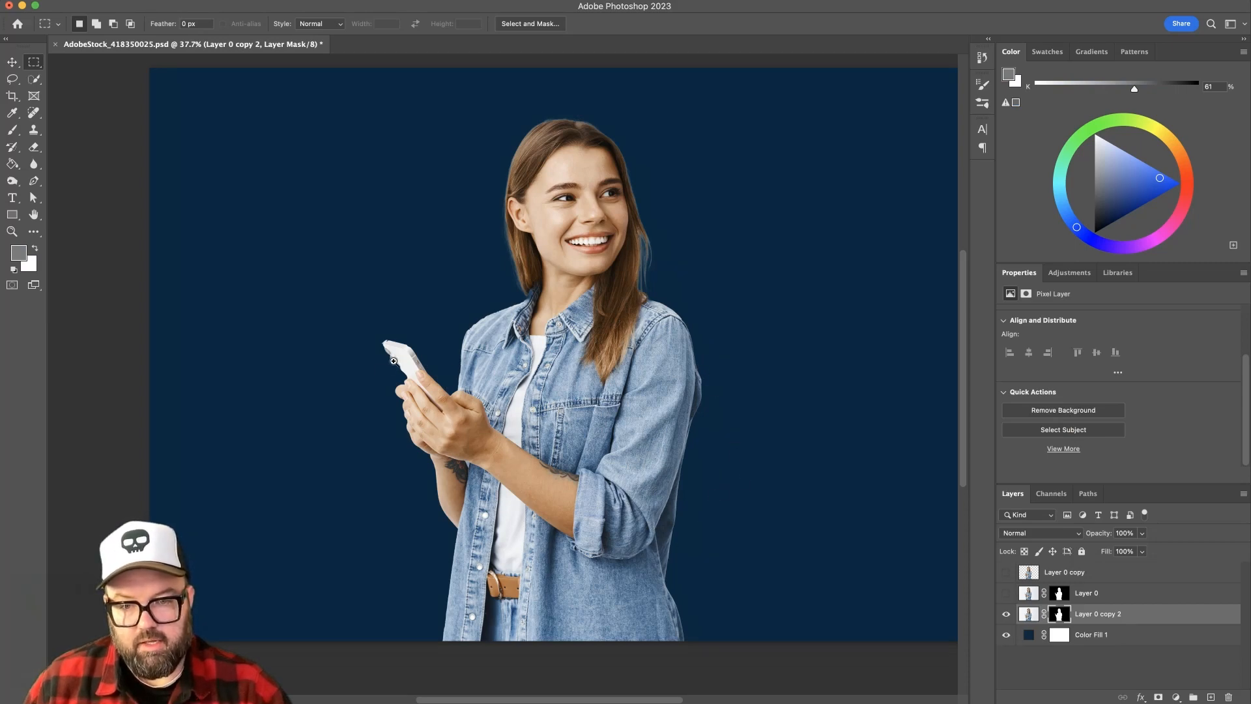
Draw a lasso selection around the back of the phone, covering the part missing from the cutout.
scroll(372, 381, "up", 5)
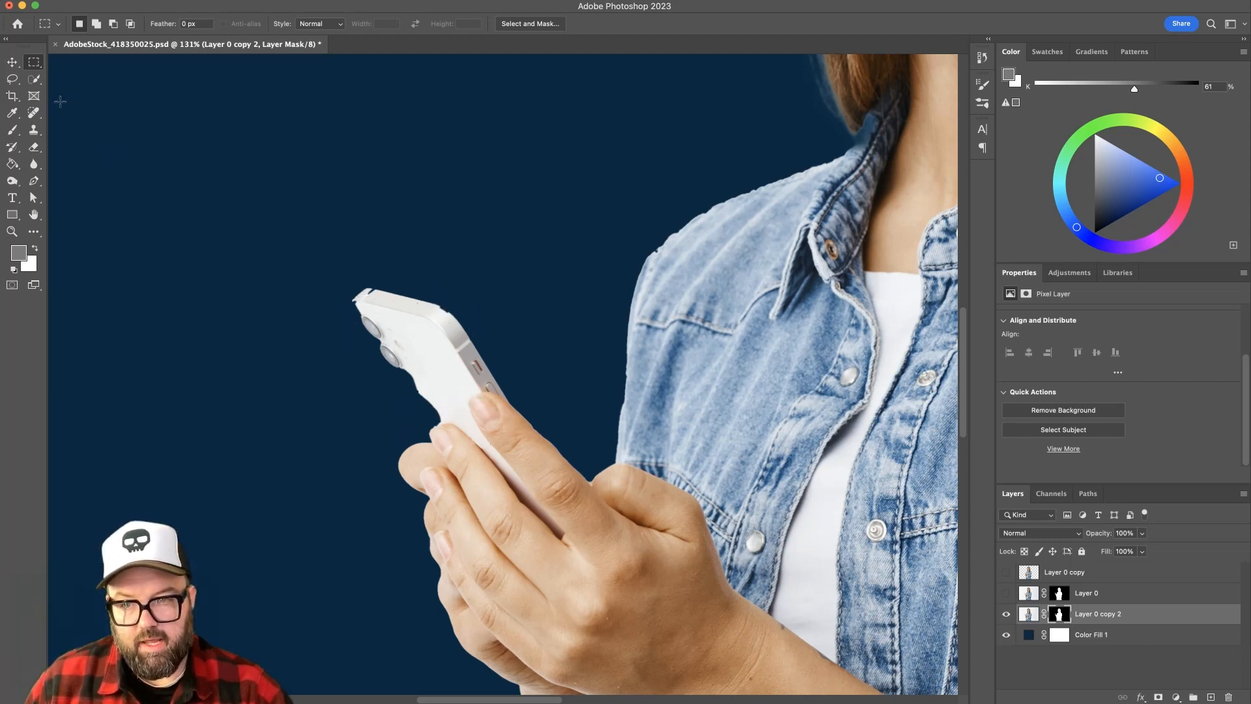
left_click(12, 78)
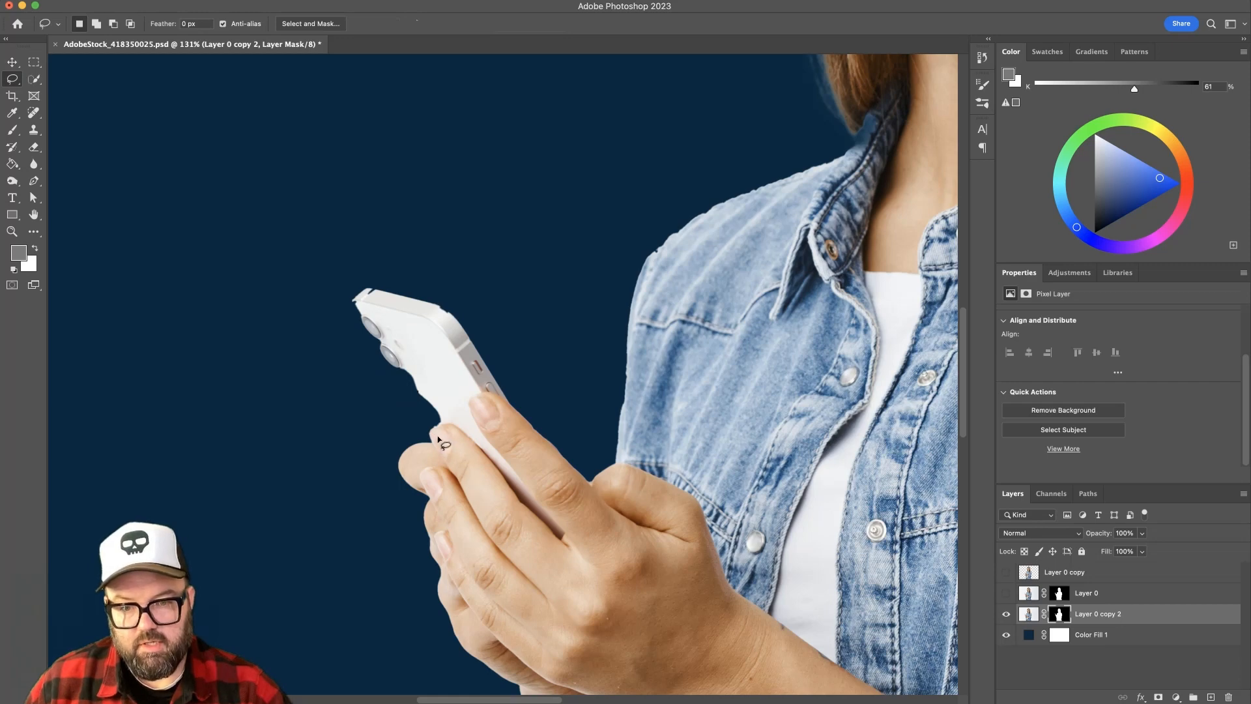
mouse_move(435, 433)
left_mouse_down()
mouse_move(364, 333)
mouse_move(361, 299)
mouse_move(416, 317)
mouse_move(469, 357)
mouse_move(434, 317)
left_mouse_up()
left_click_drag(506, 376, 515, 442)
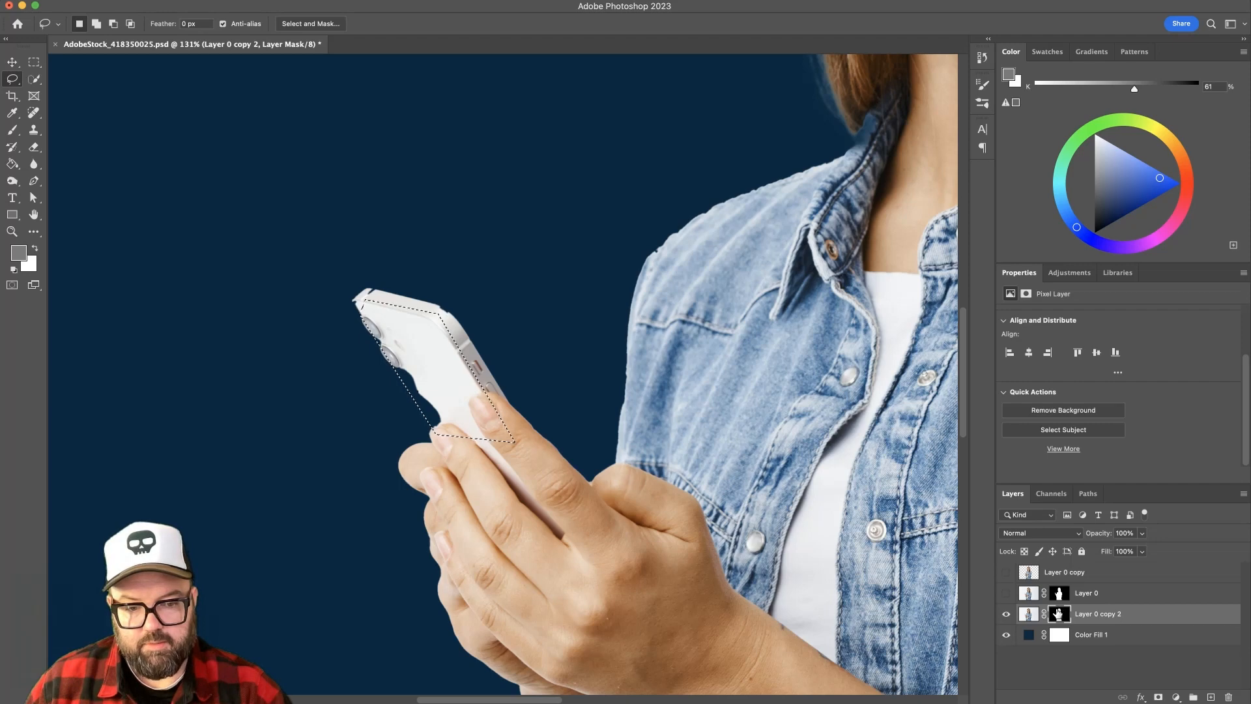
Fill the selected phone area with white on Layer 0 copy 2's layer mask using the Paint Bucket, and clear the selection.
left_click(1059, 614)
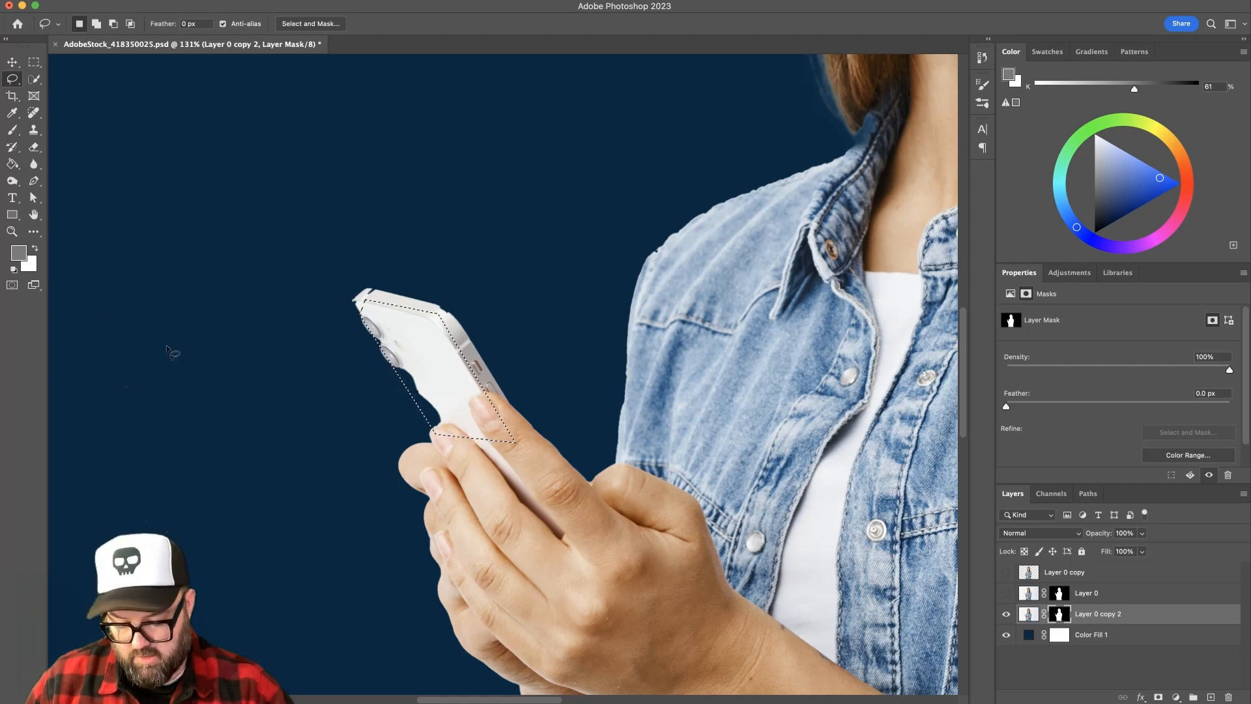
key("d")
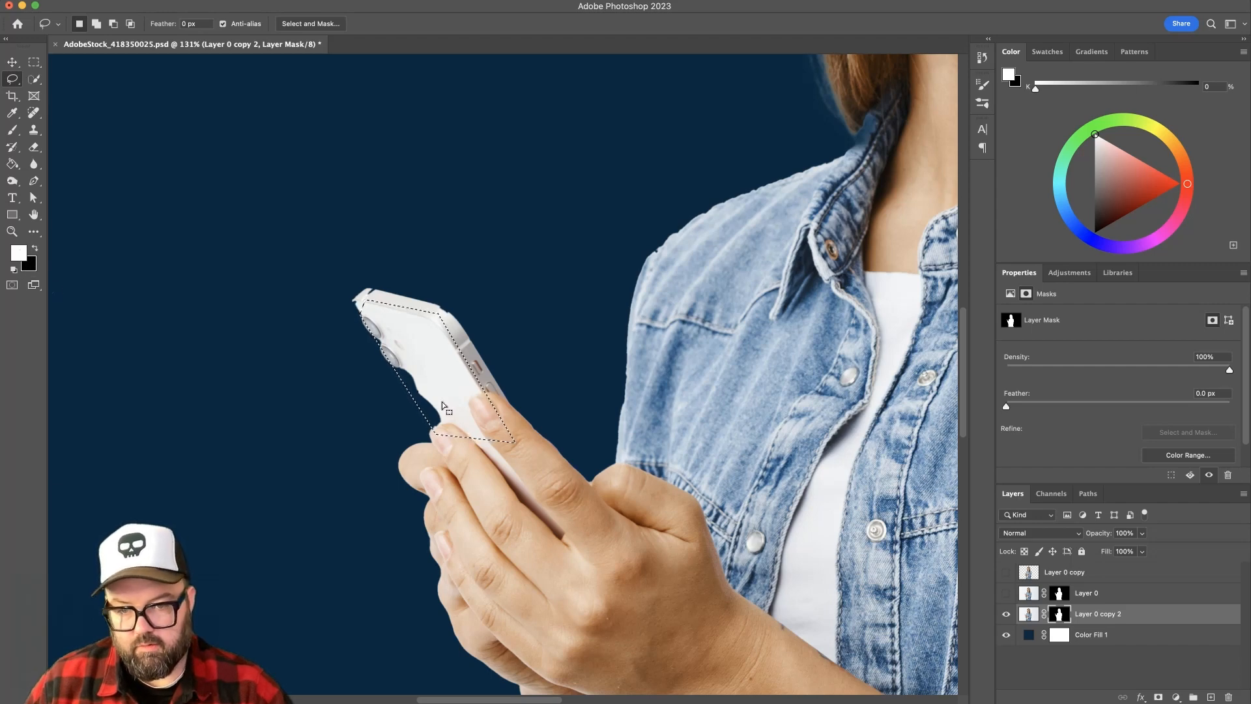
key("g")
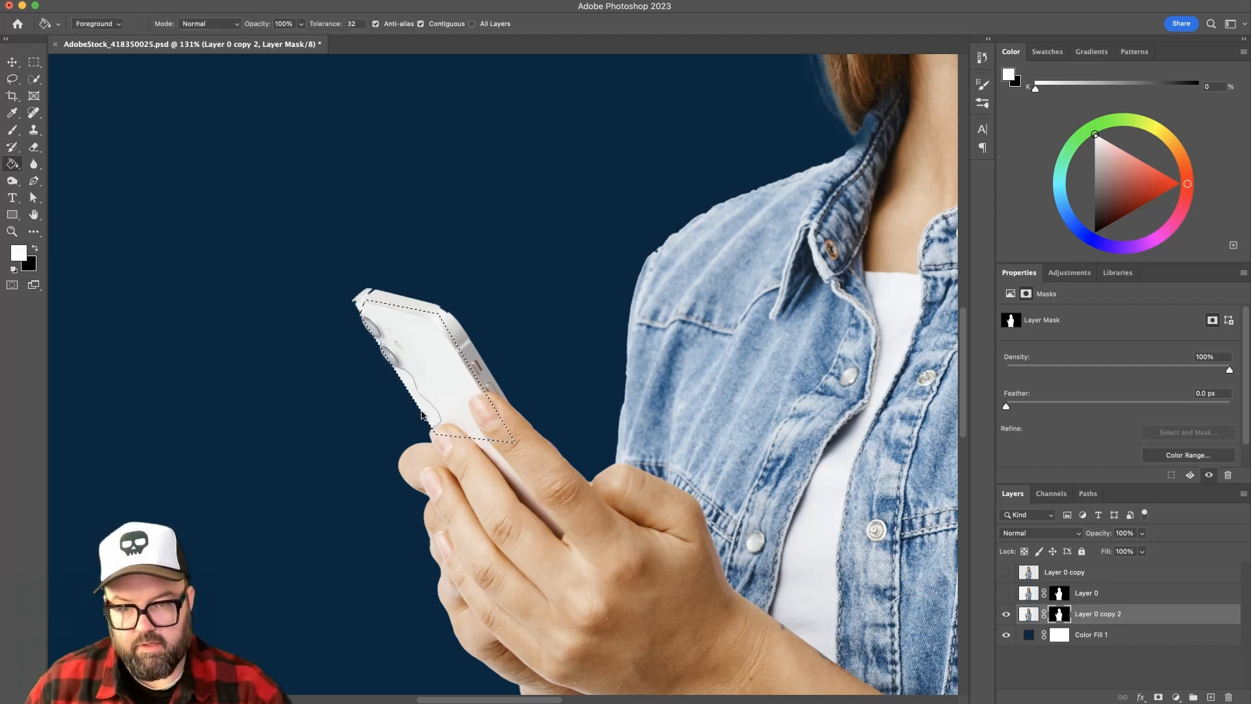
left_click(369, 321)
key("ctrl+d")
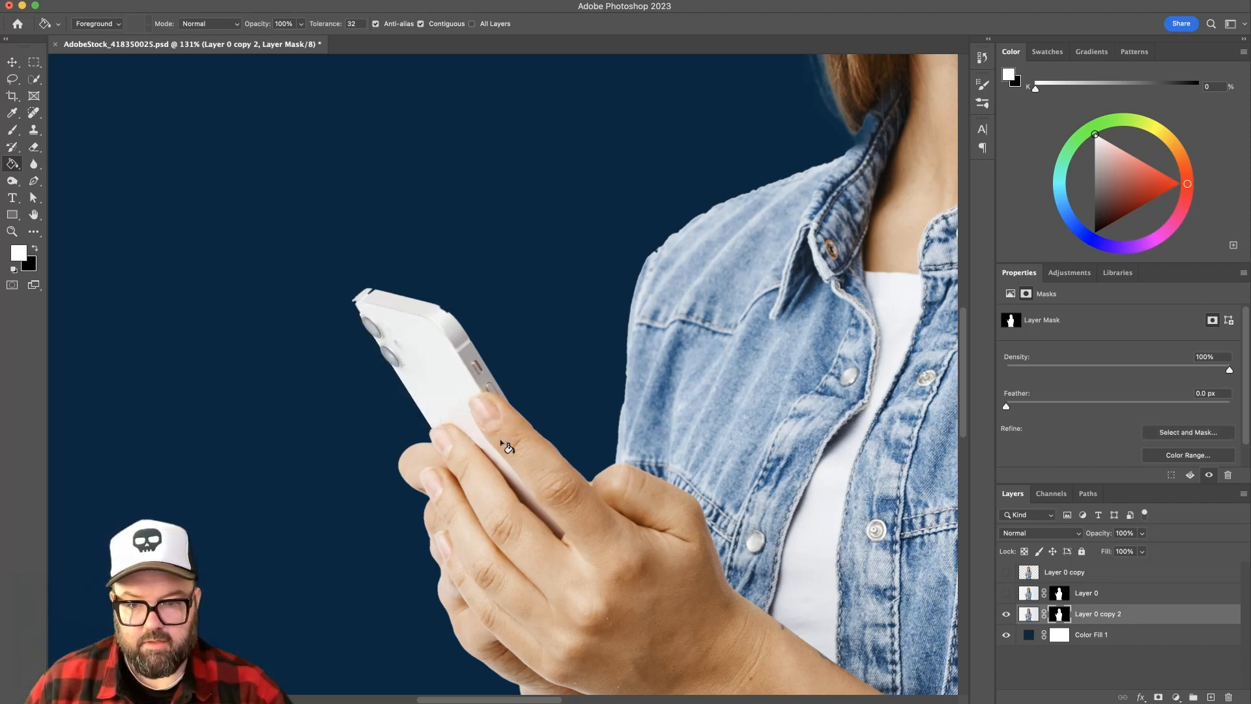
Refine the layer mask in Select and Mask with Decontaminate Colors at 87%, output to a new layer with layer mask.
key("ctrl+0")
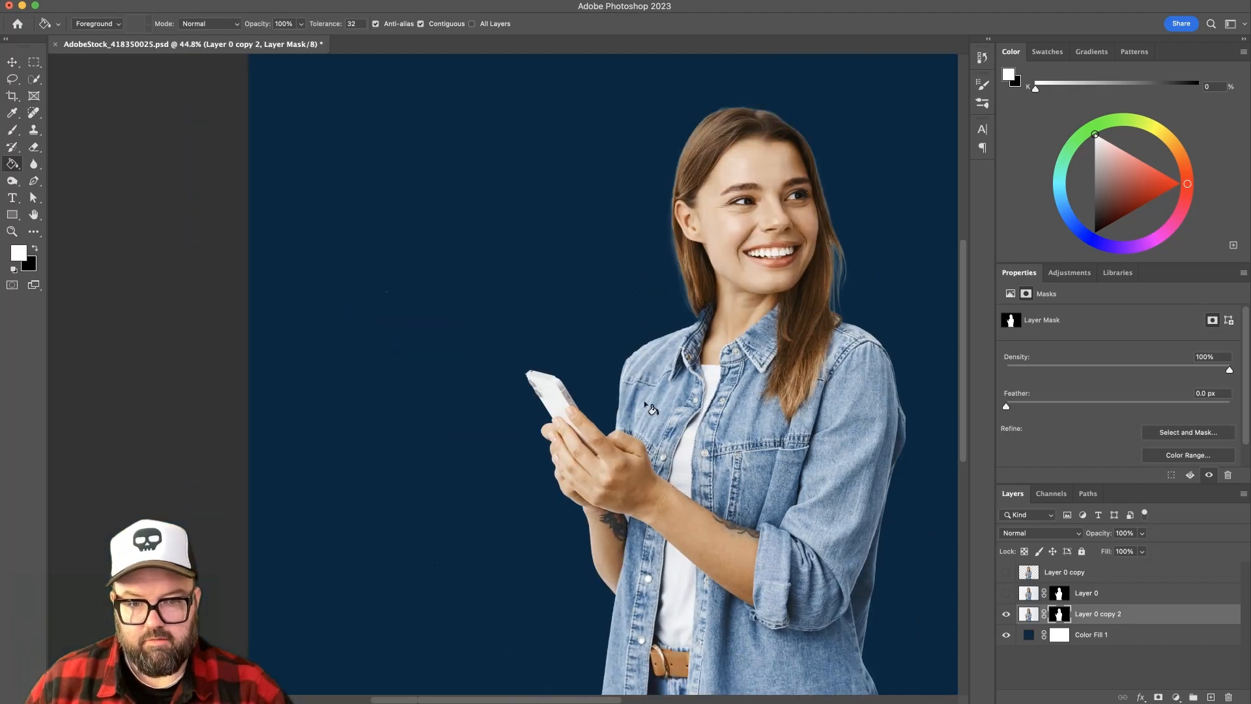
mouse_move(828, 285)
left_mouse_down()
mouse_move(889, 286)
mouse_move(815, 203)
left_mouse_up()
left_click_drag(857, 315, 831, 319)
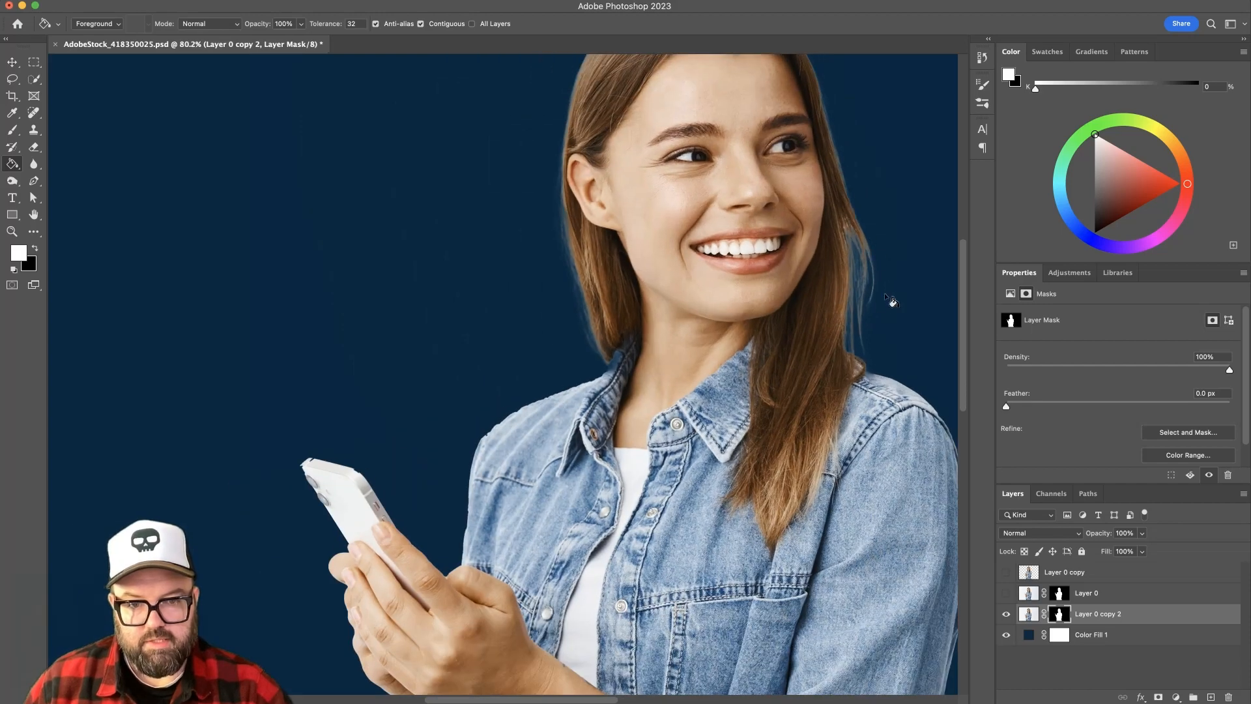
left_click(31, 65)
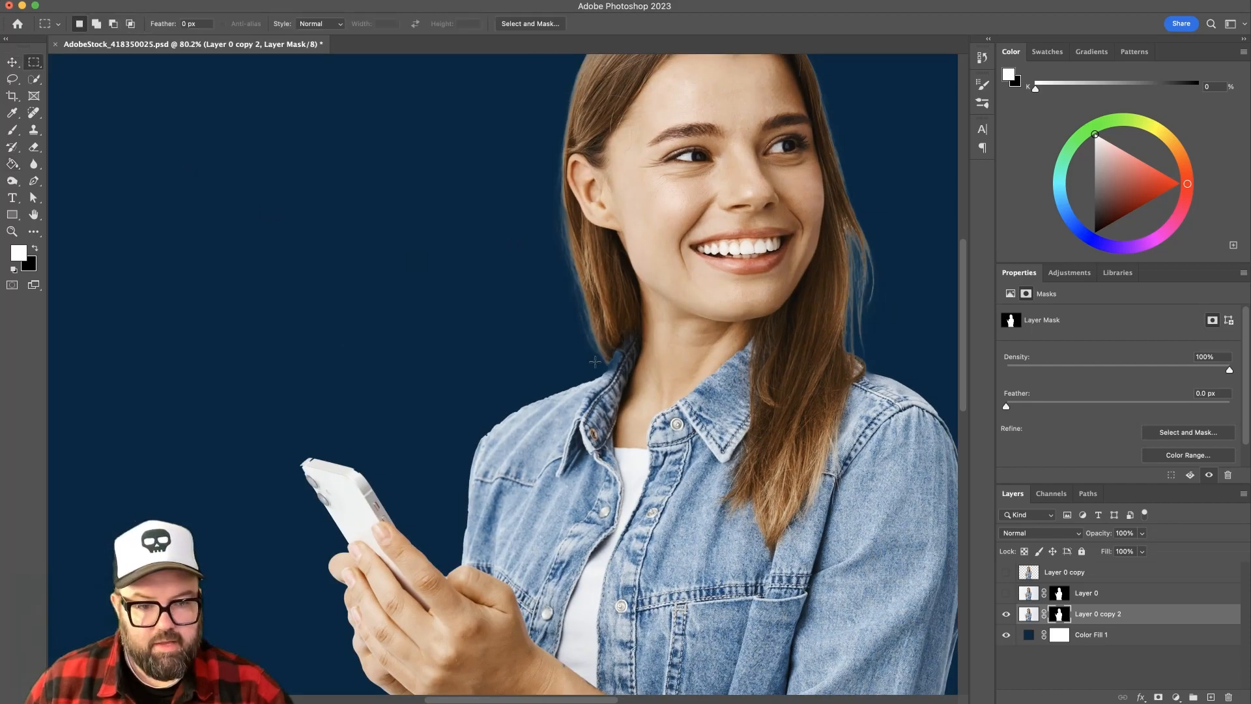
left_click(1222, 433)
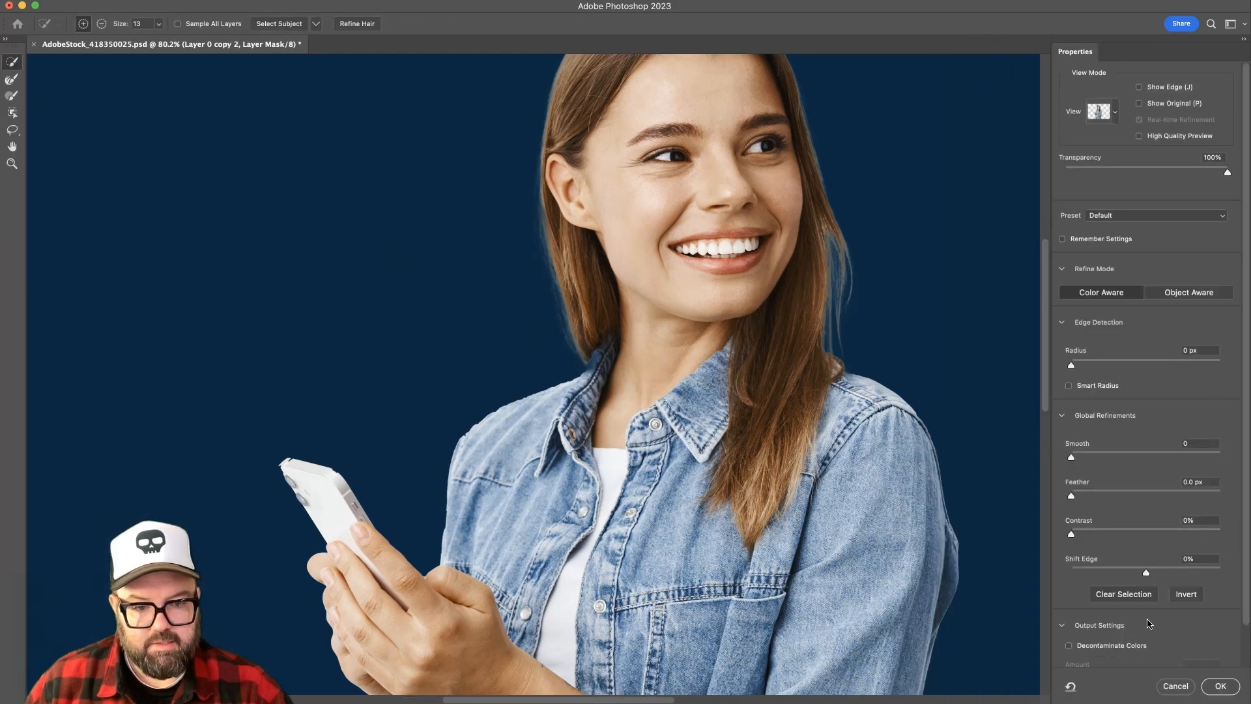
scroll(1223, 636, "down", 2)
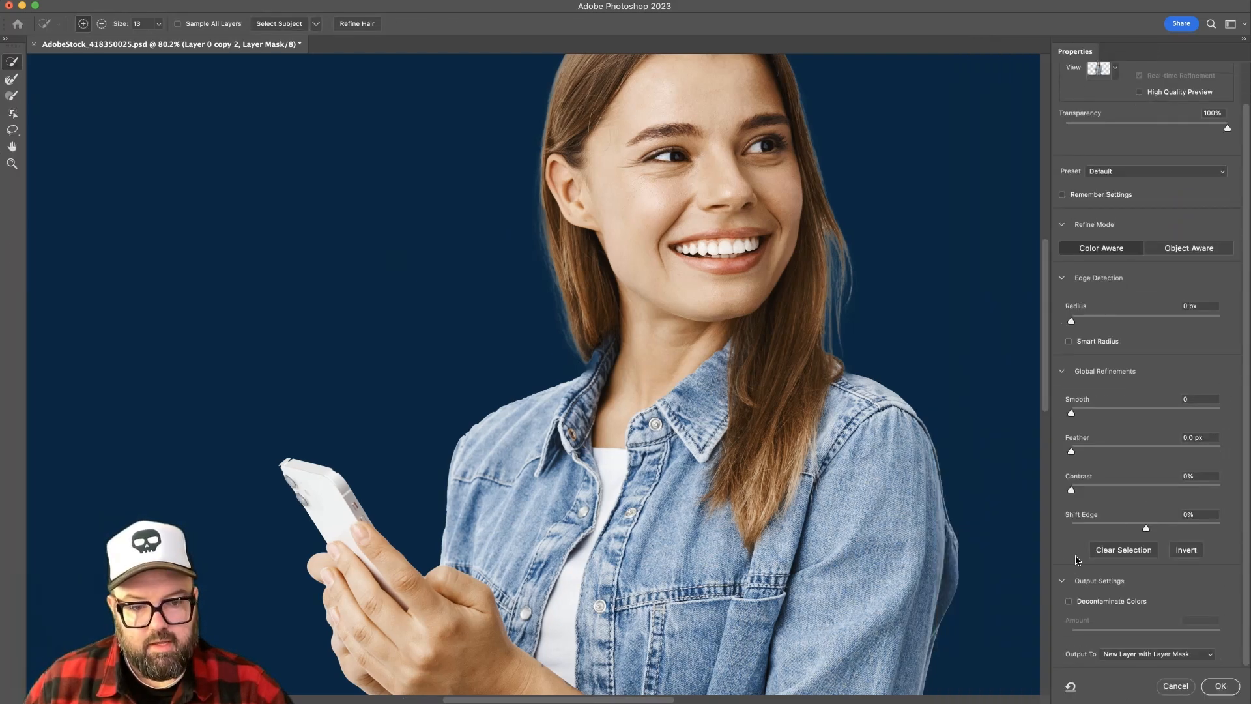
left_click(1068, 601)
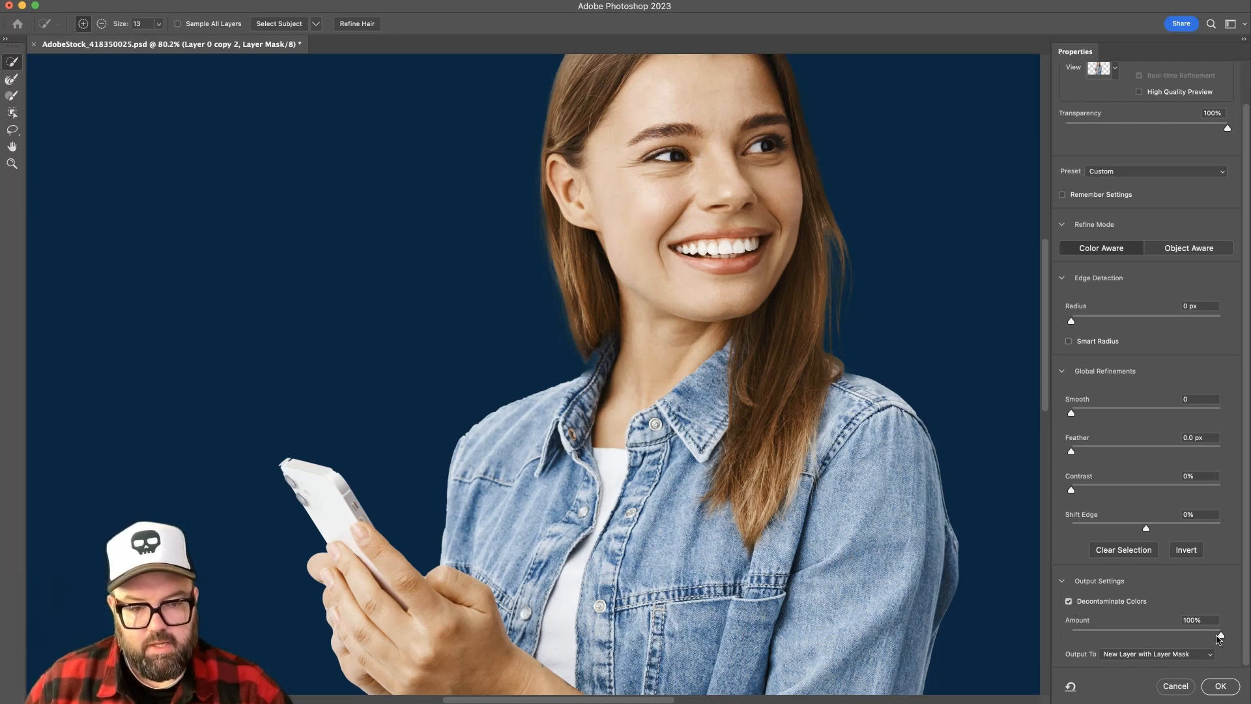
mouse_move(1205, 638)
left_mouse_down()
mouse_move(1172, 641)
mouse_move(1204, 641)
left_mouse_up()
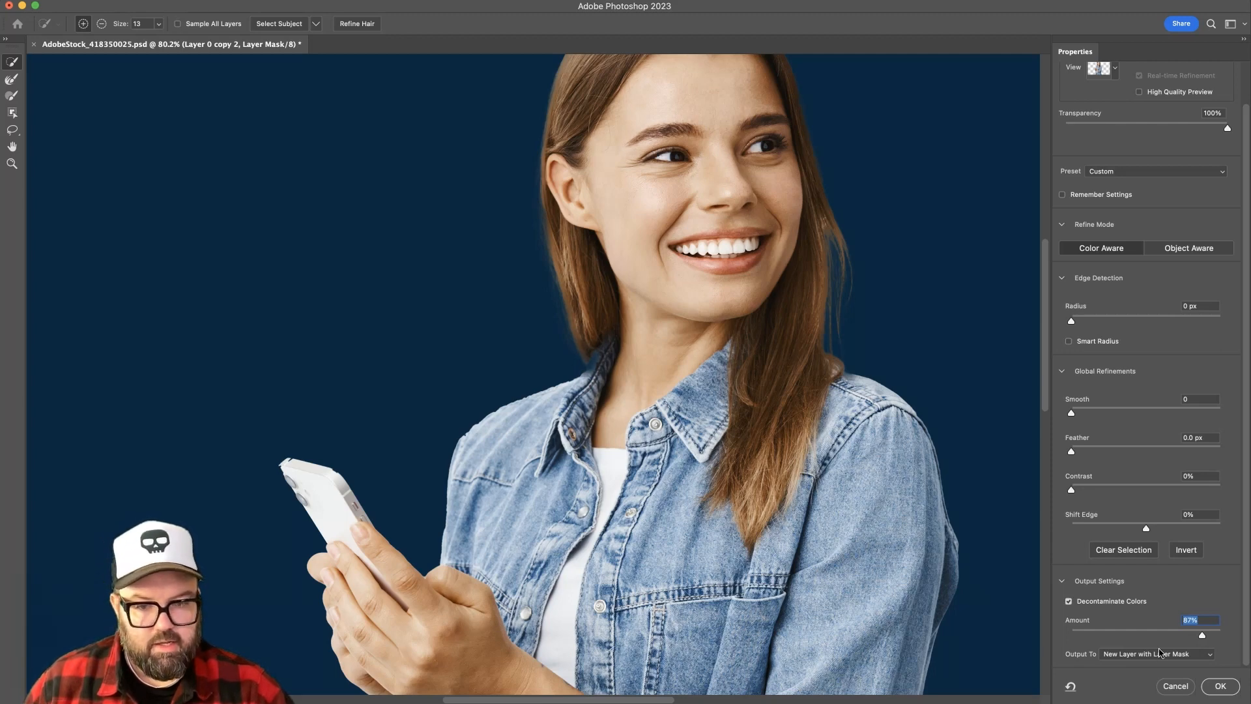
left_click(1216, 688)
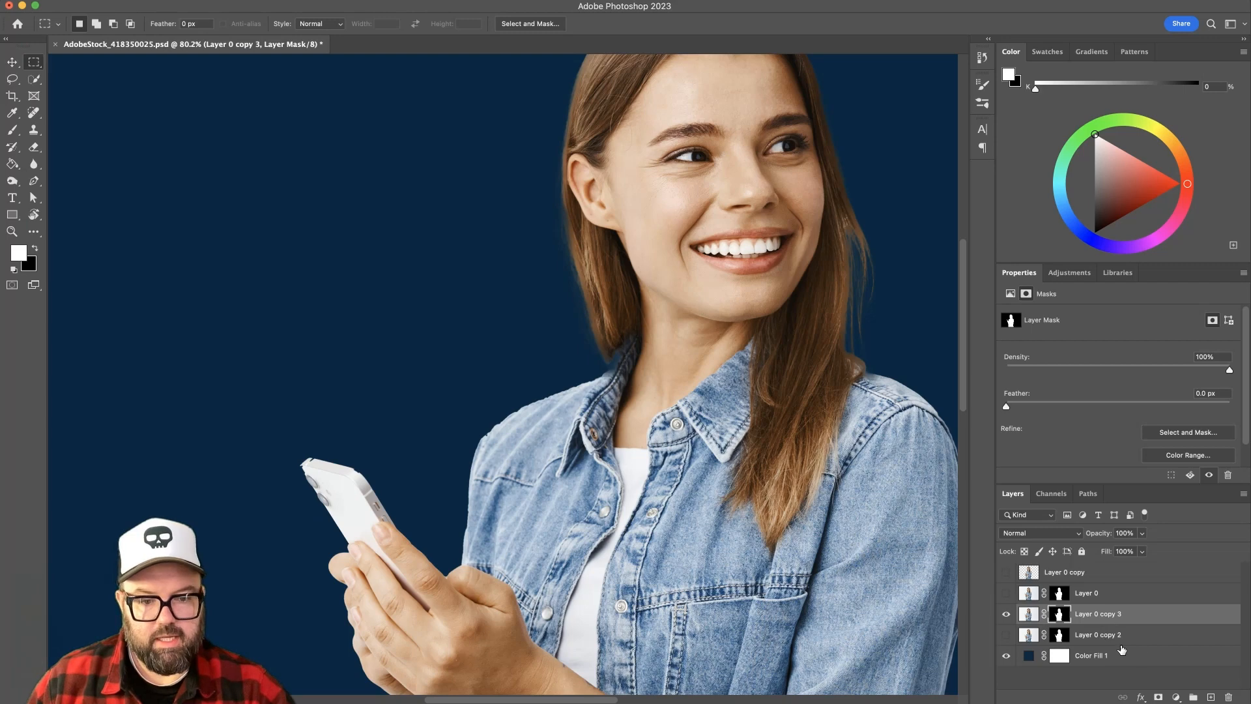
Hide Layer 0 copy 3 and compare Layer 0 with Layer 0 copy over the dark fill, leaving only Layer 0 copy shown above it.
left_click(1007, 614)
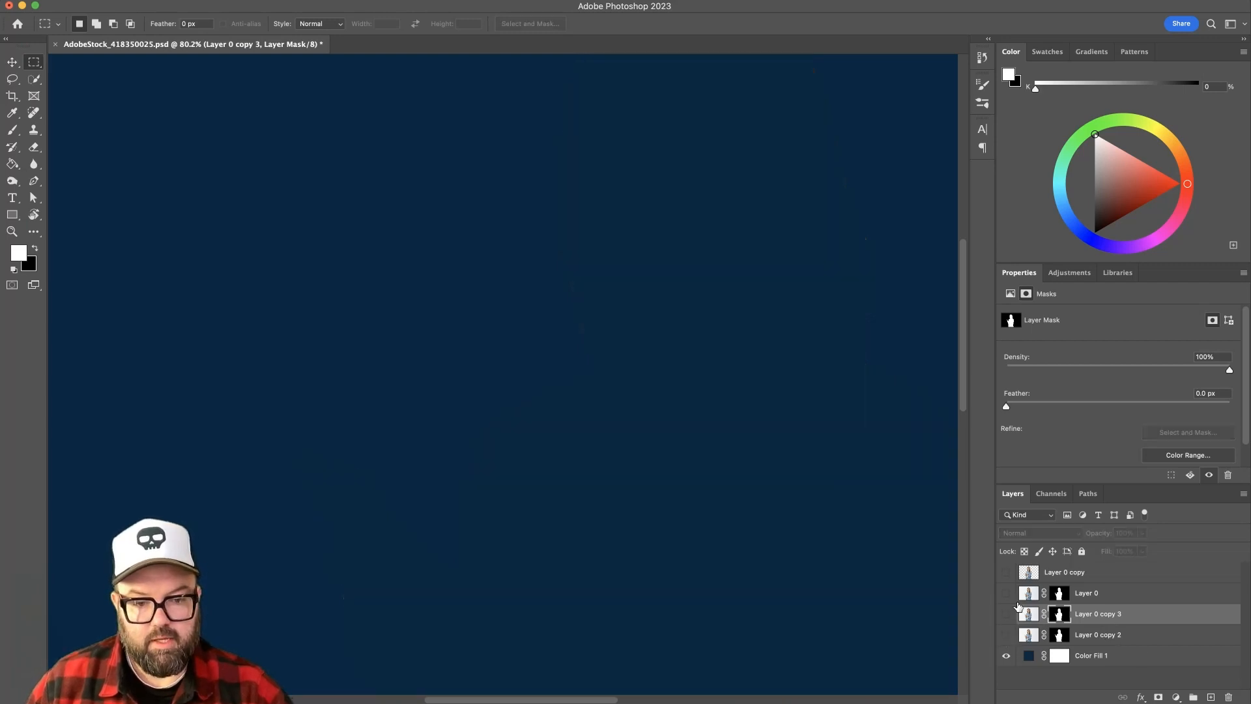
left_click_drag(850, 371, 748, 423)
key("super+d")
left_click_drag(839, 389, 720, 368)
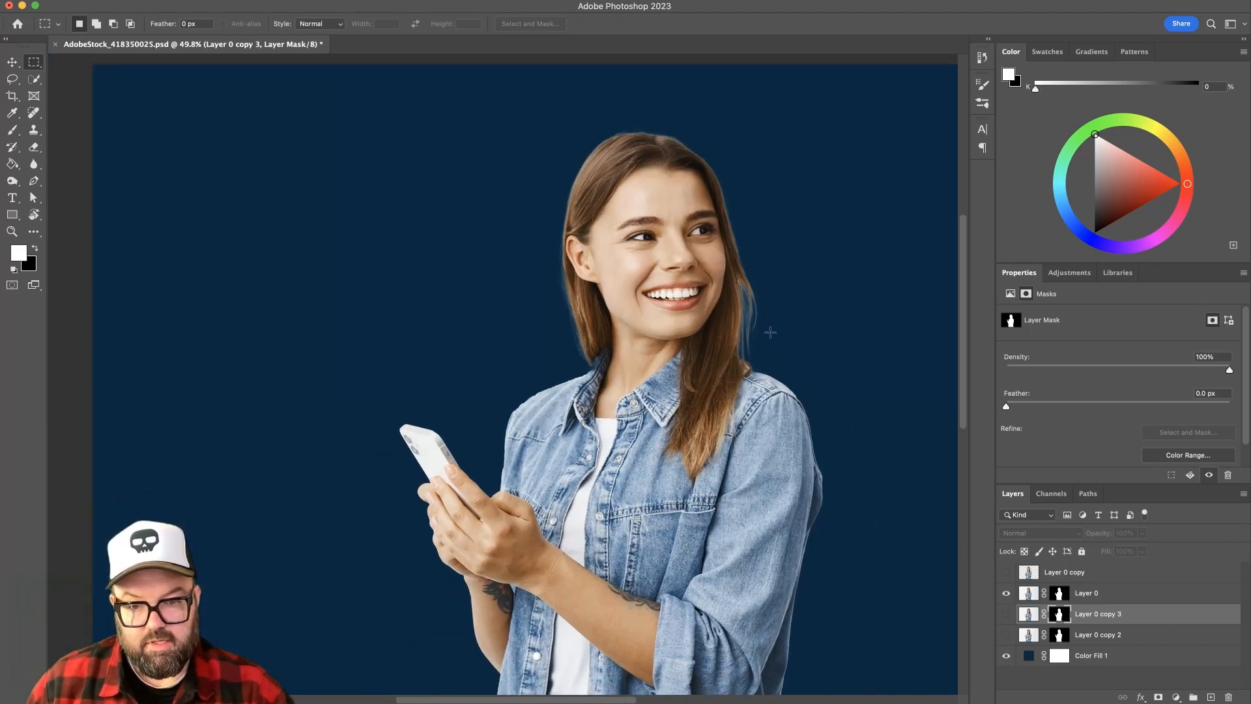
left_click(1006, 593)
left_click(1006, 572)
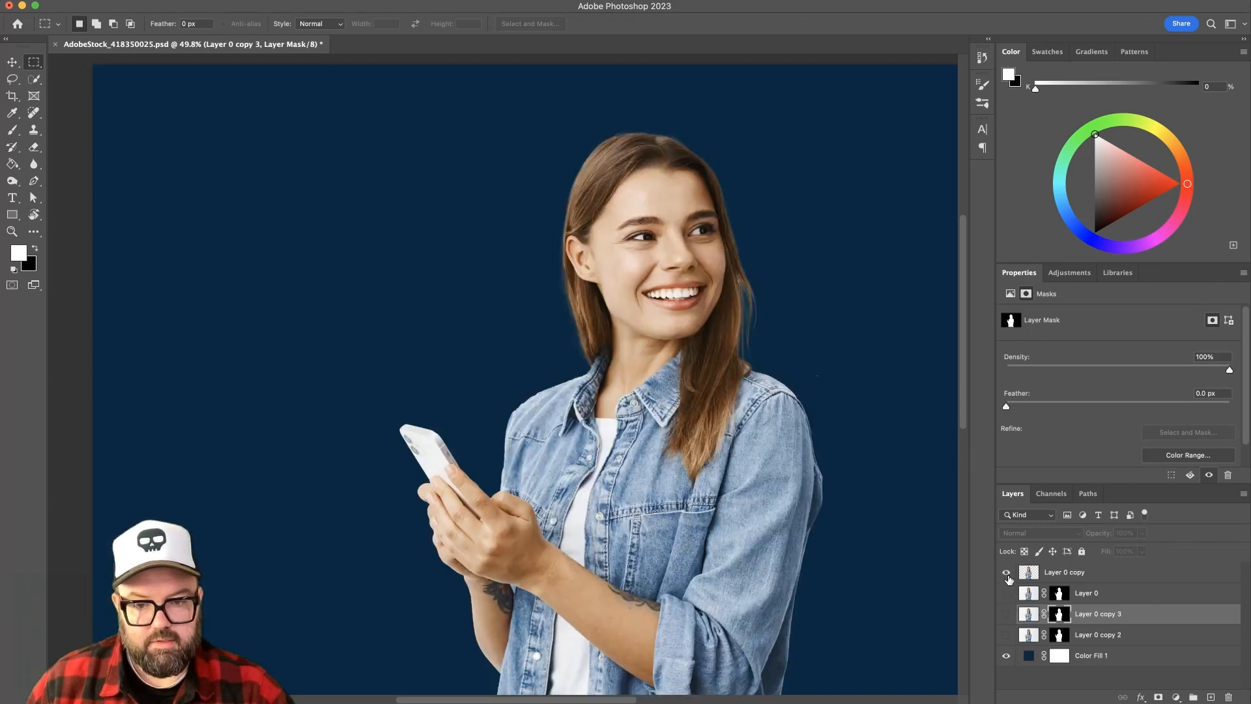
left_click(1006, 572)
left_click(1006, 572)
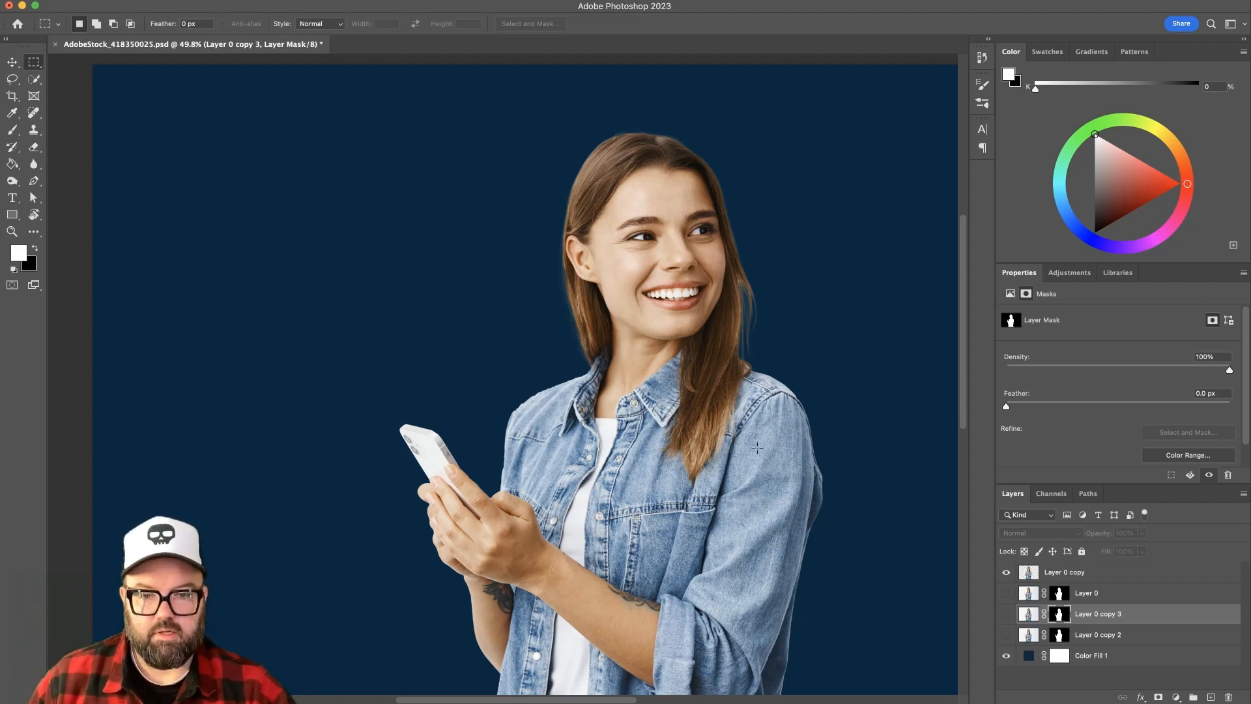
Switch to Figma and scale the middle cutout, image 2, down to 286 × 469.
key("super+Tab")
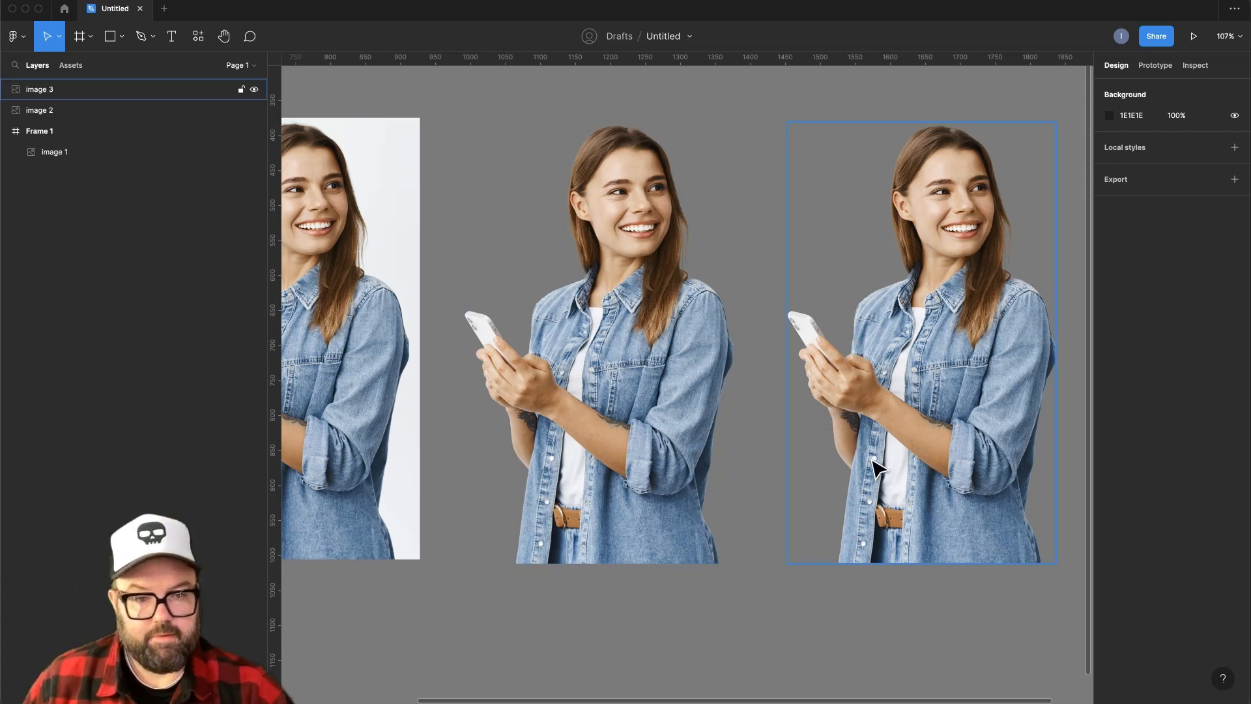
mouse_move(689, 449)
left_mouse_down()
mouse_move(595, 447)
mouse_move(699, 461)
left_mouse_up()
left_click(631, 297)
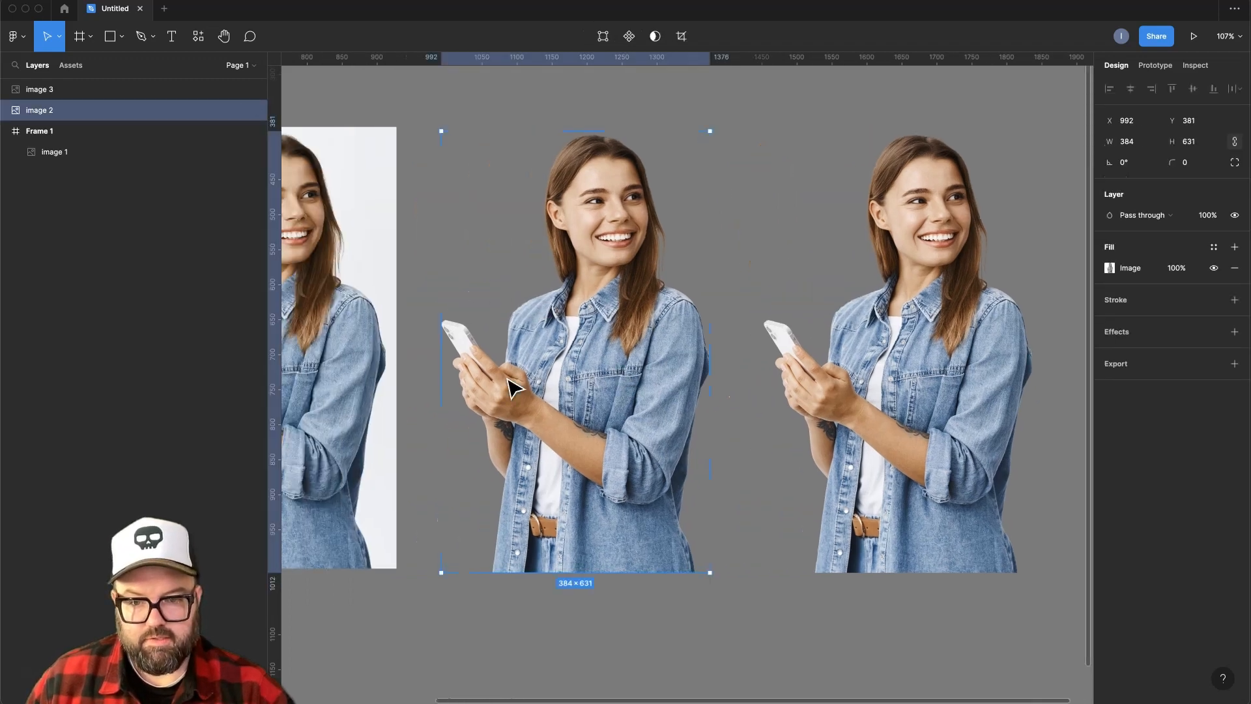
left_click_drag(436, 129, 517, 185)
left_click(535, 134)
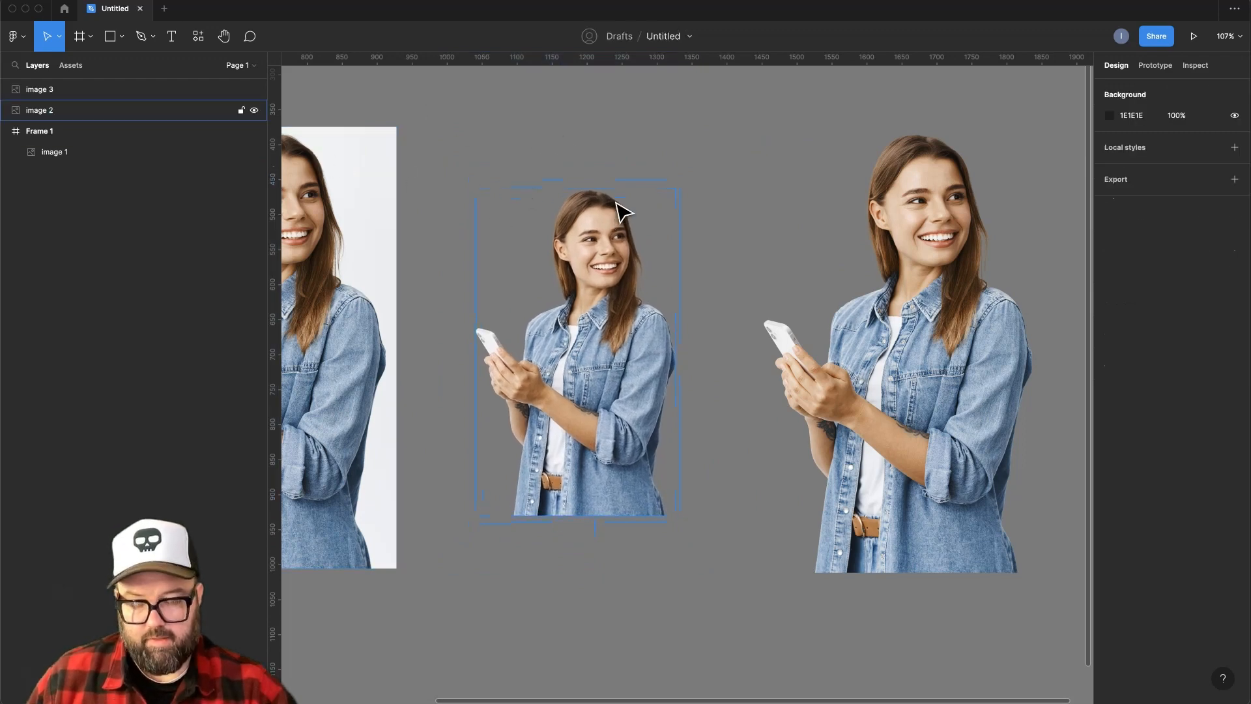
Draw a 347 × 347 circle behind the middle cutout and fill it with orange DD6F4C.
key("o")
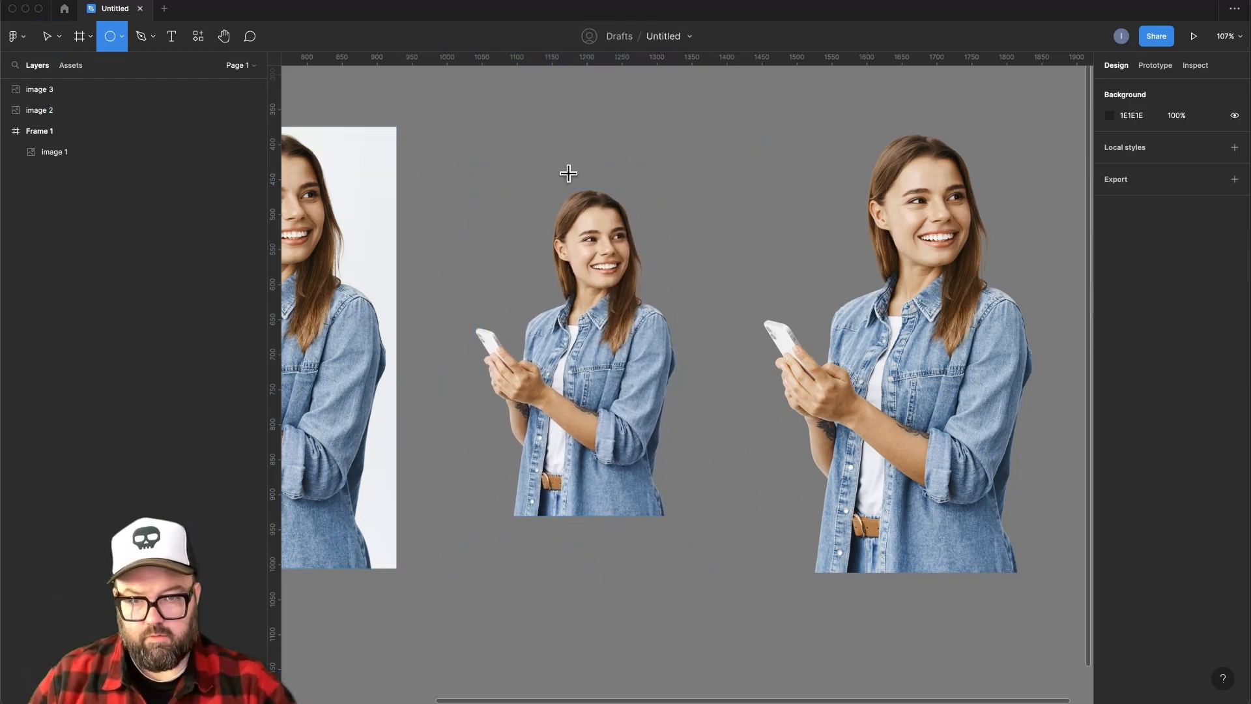
mouse_move(476, 319)
left_mouse_down()
mouse_move(528, 502)
mouse_move(717, 454)
mouse_move(692, 422)
mouse_move(693, 397)
mouse_move(719, 394)
left_mouse_up()
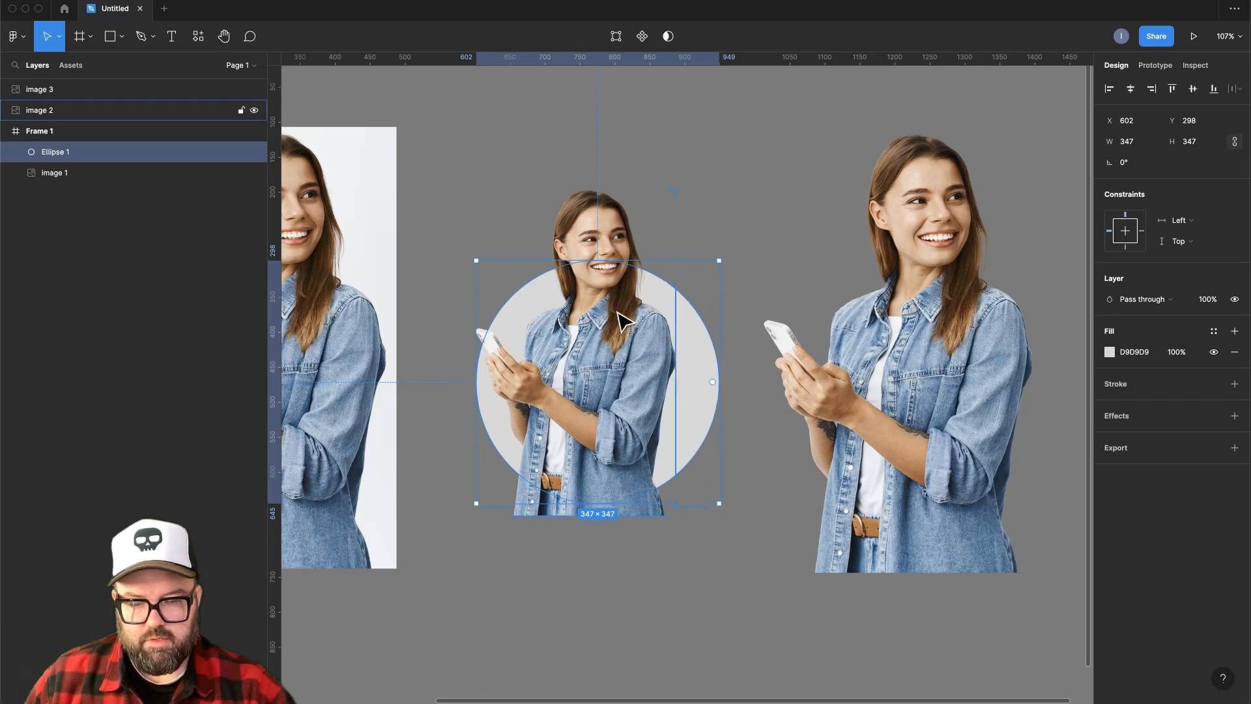
left_click(1110, 354)
left_click(1037, 394)
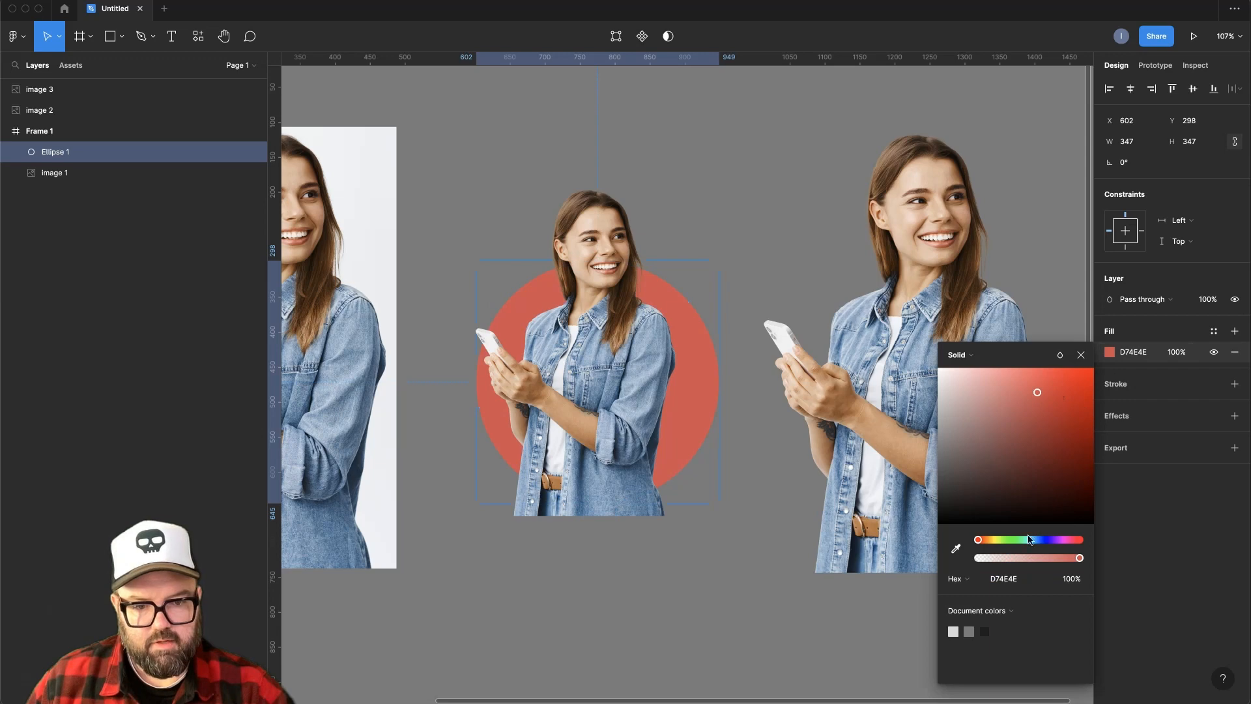
left_click_drag(979, 543, 984, 545)
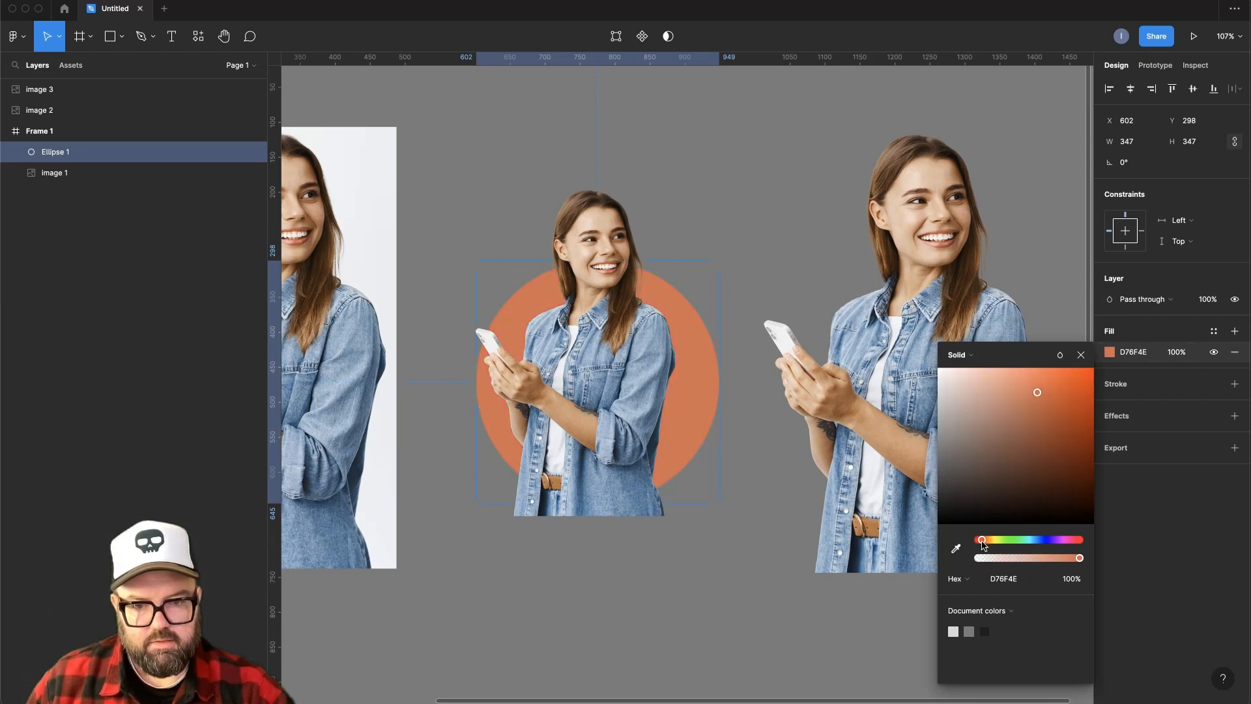
left_click_drag(1011, 387, 1039, 391)
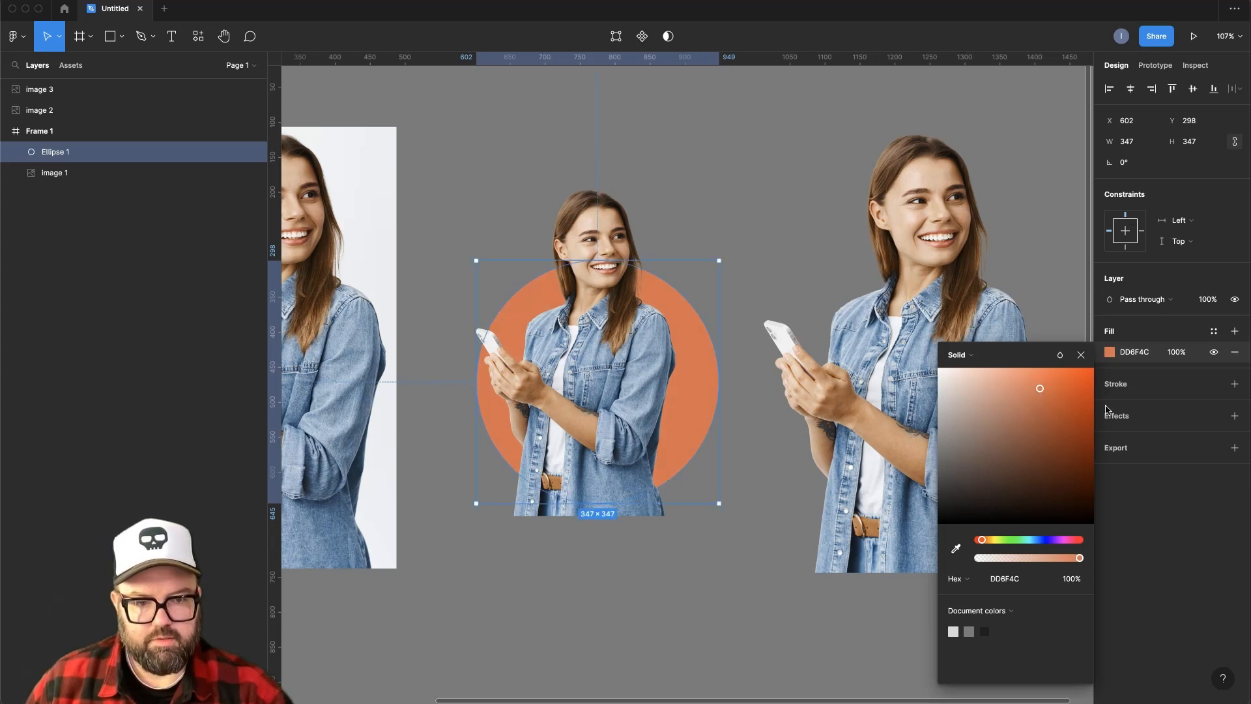
left_click(1079, 354)
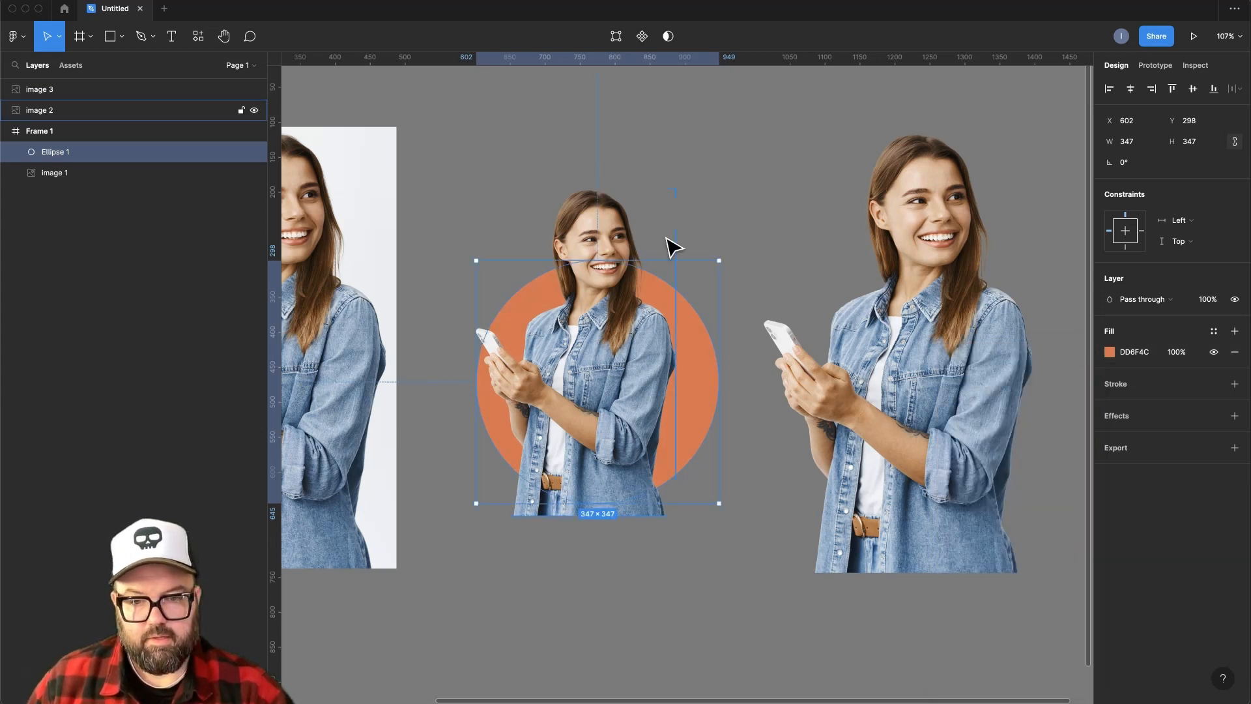
left_click(686, 195)
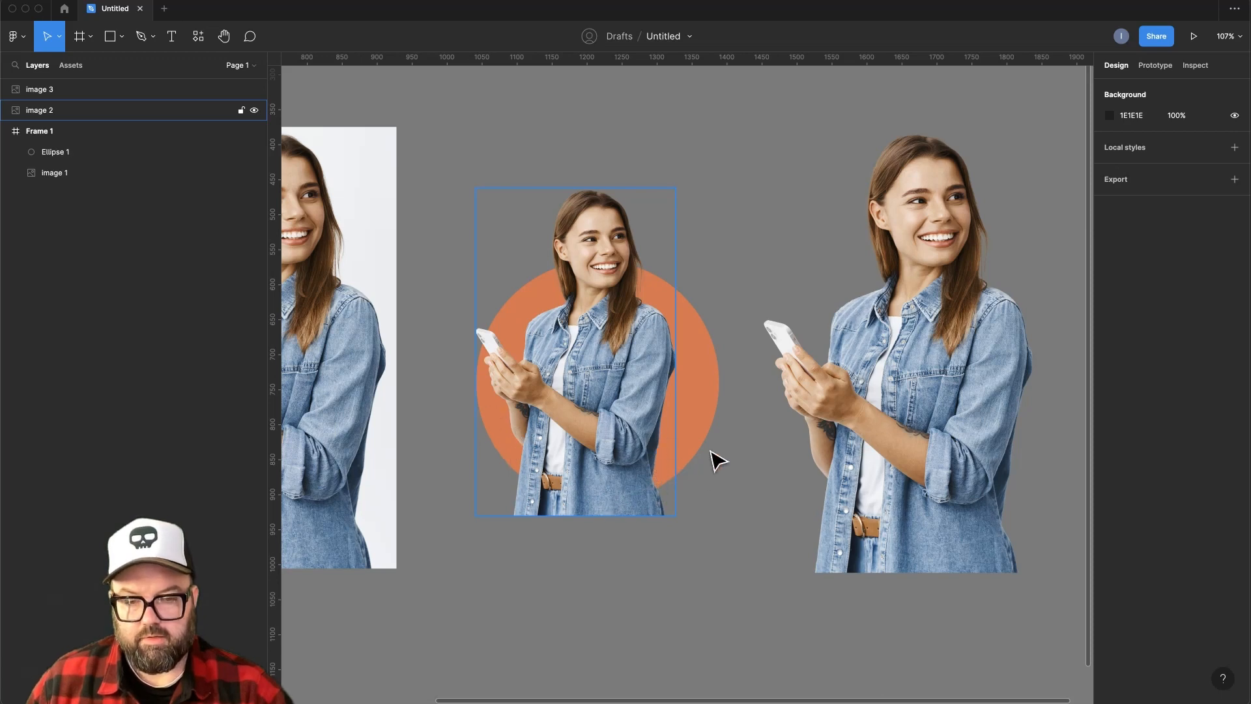
Group the orange circle with image 2 and name the group Girl 2.
left_click(713, 422)
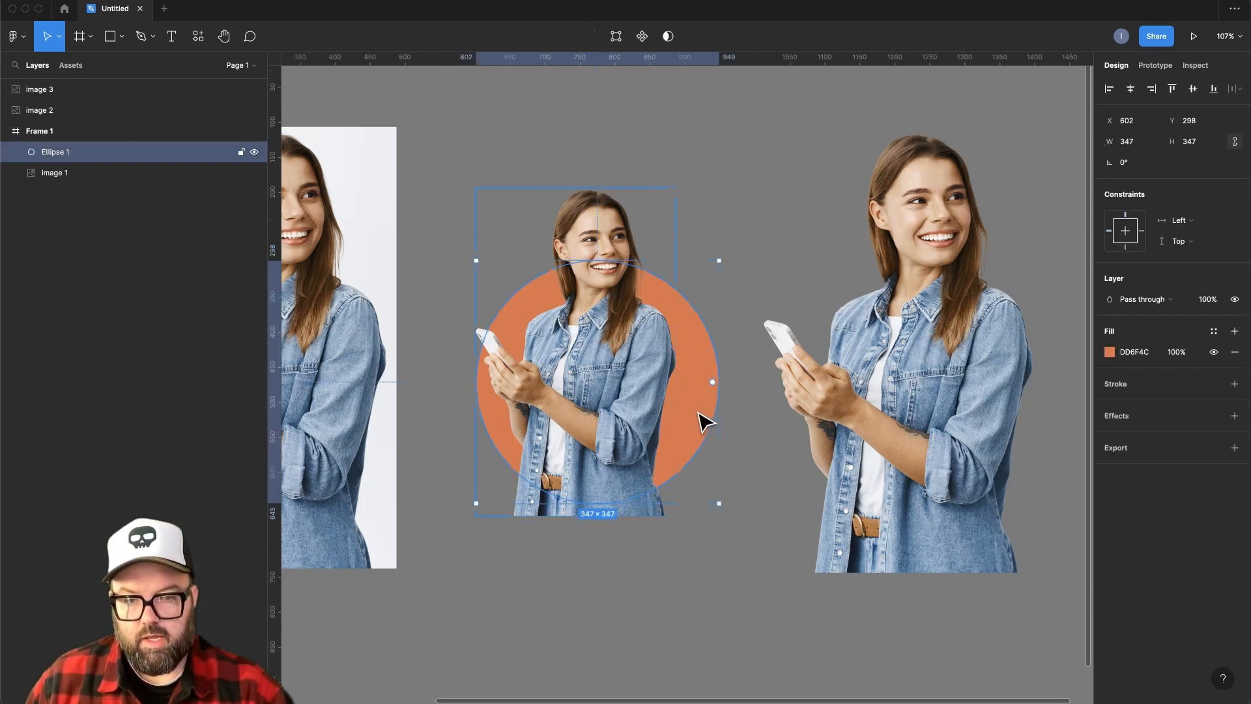
left_click(641, 372, "shift")
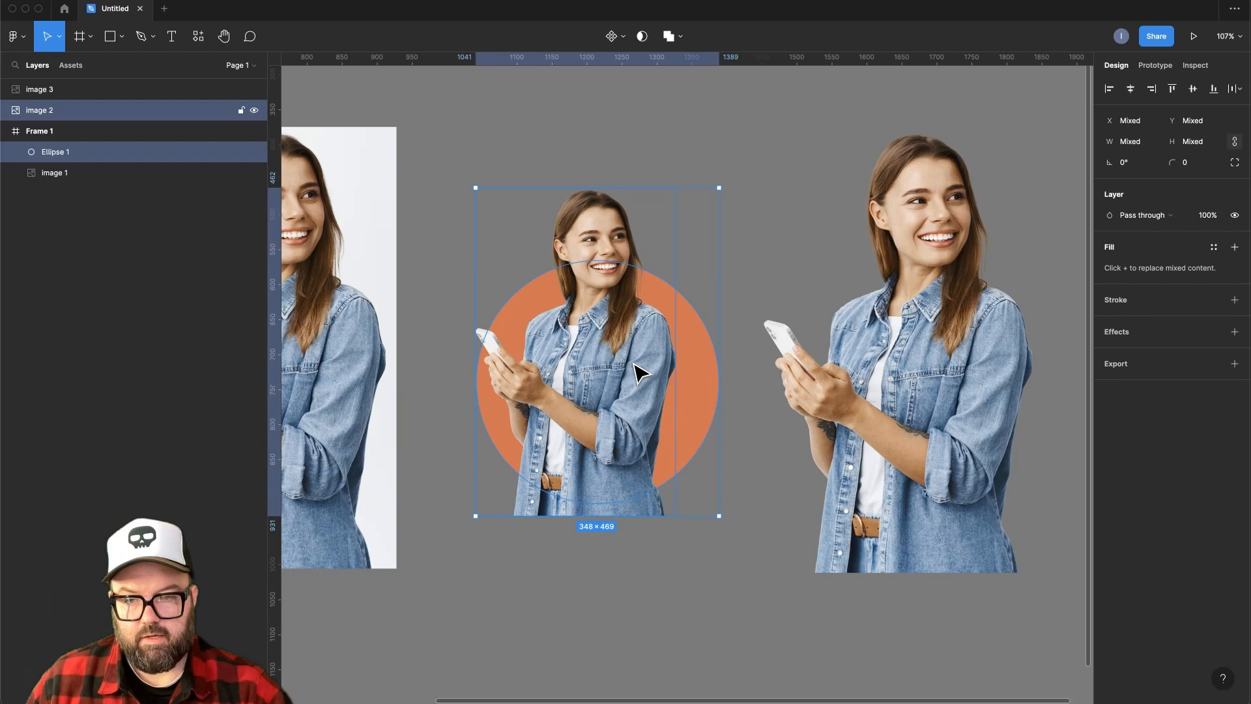
key("super+g")
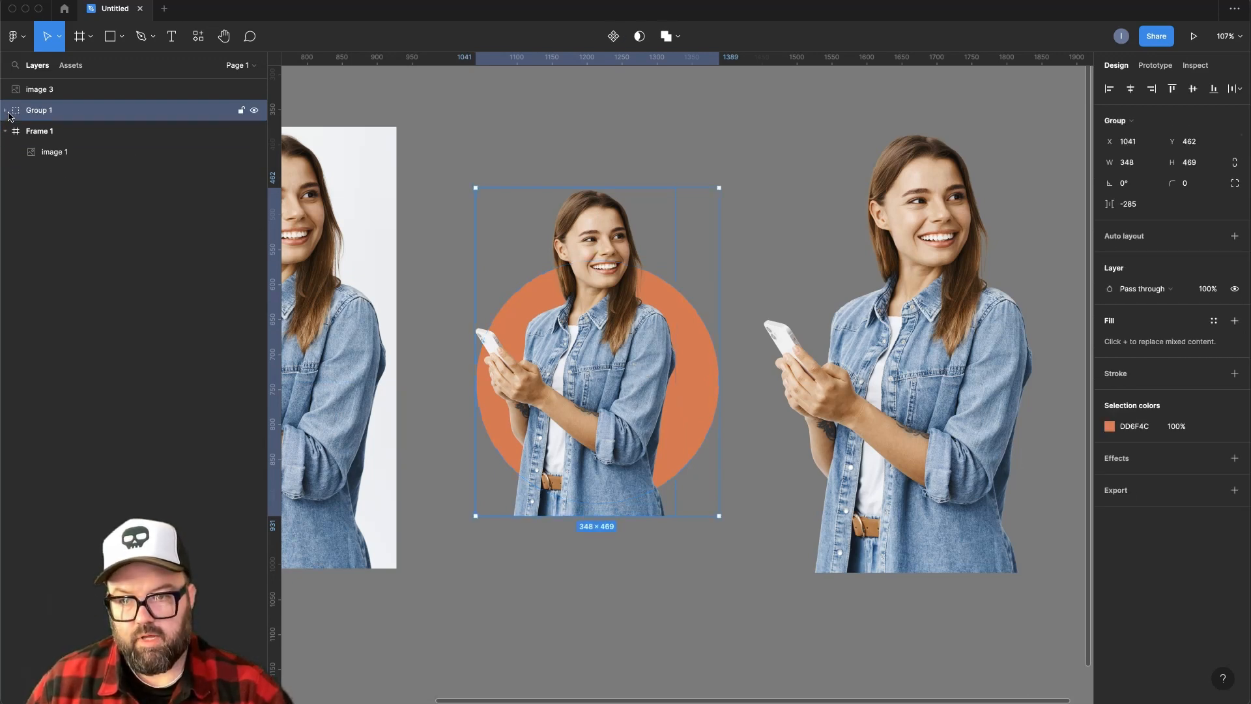
double_click(40, 110)
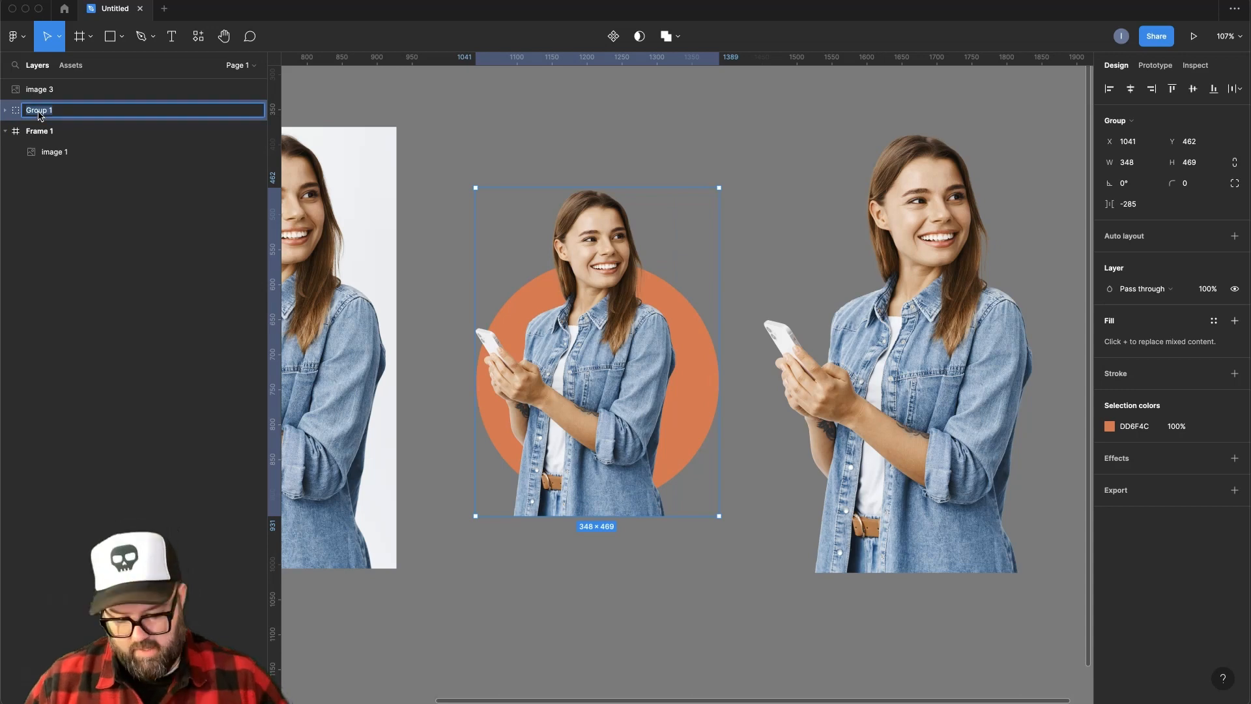
type("Girl")
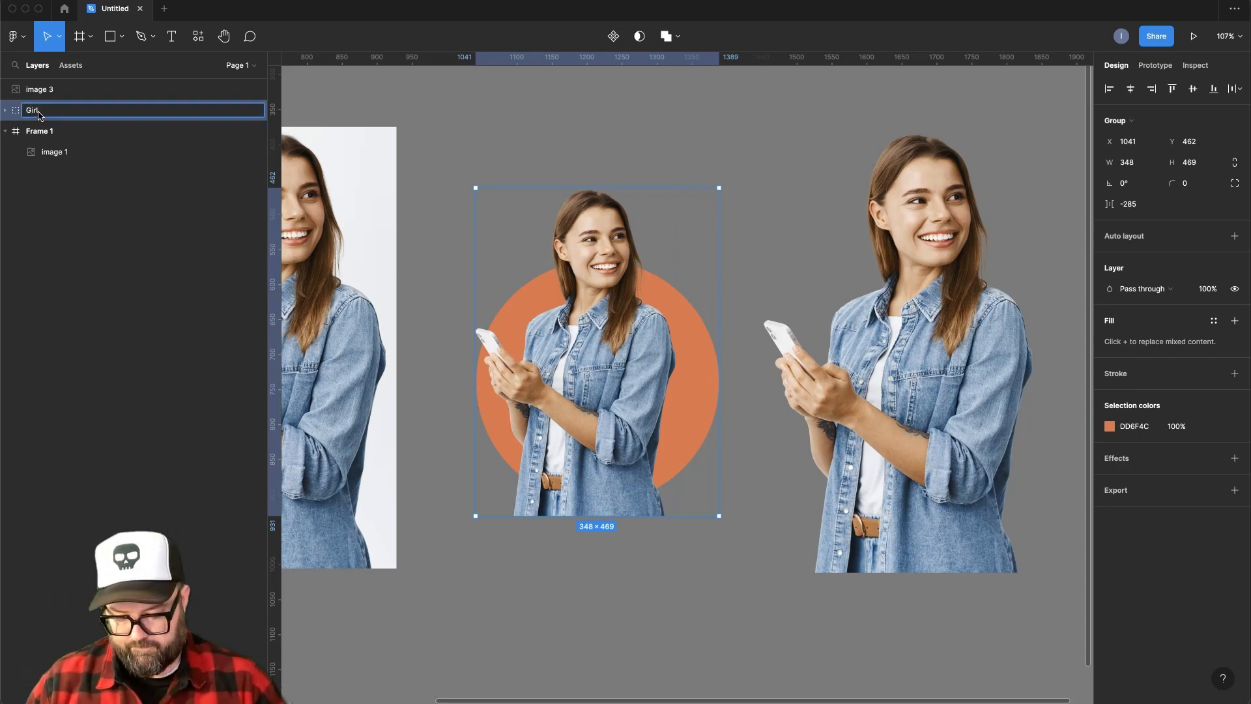
type(" 2")
left_click(80, 277)
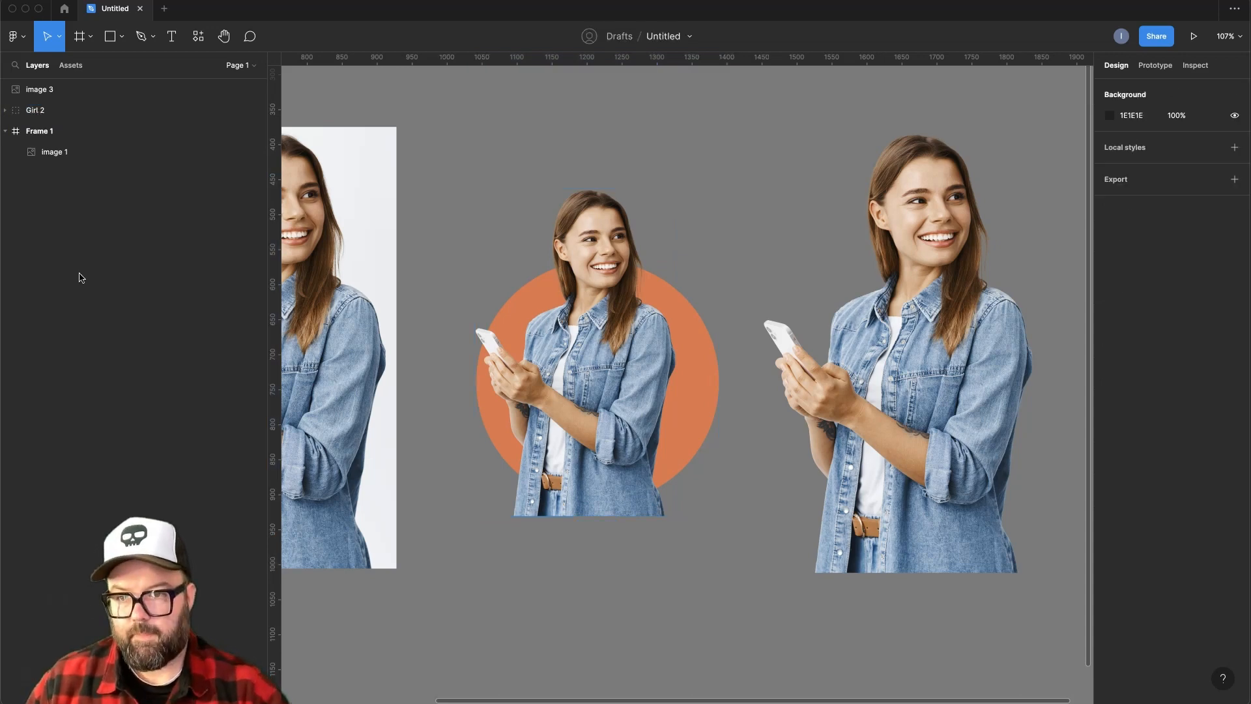
Duplicate Ellipse 1 inside the Girl 2 group and use the copy as a mask for image 2.
left_click(6, 110)
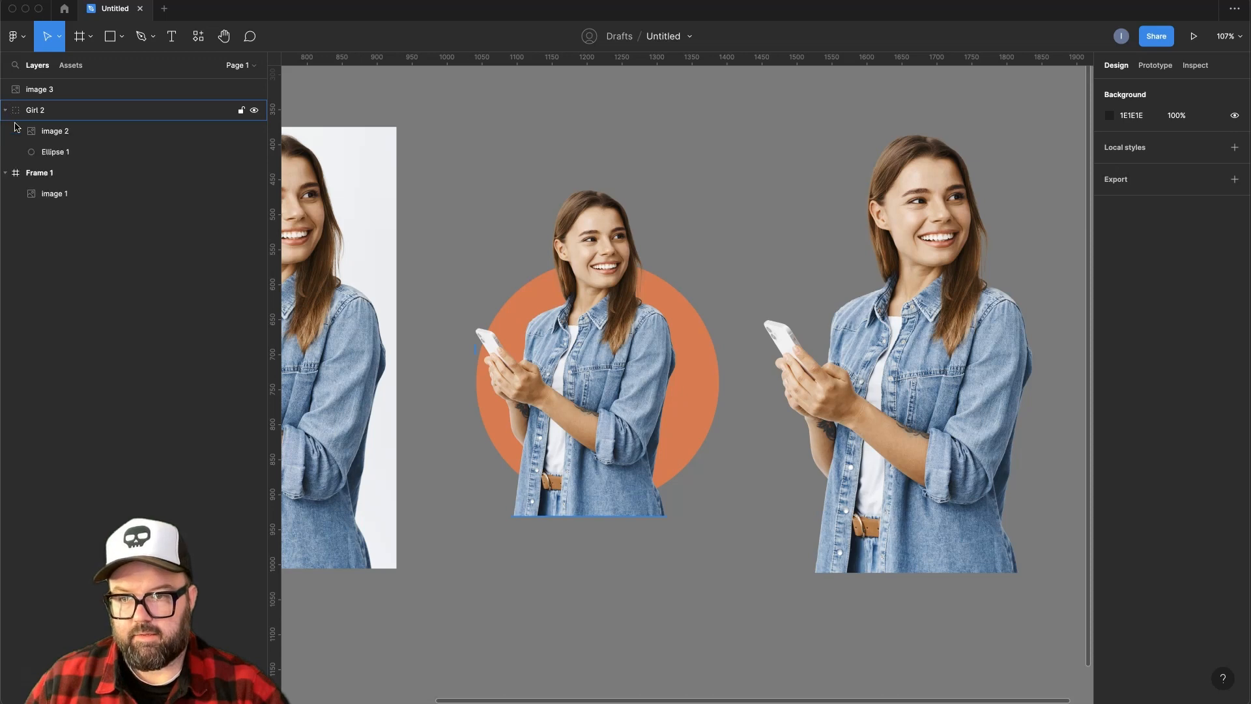
left_click(63, 151)
left_click(60, 132)
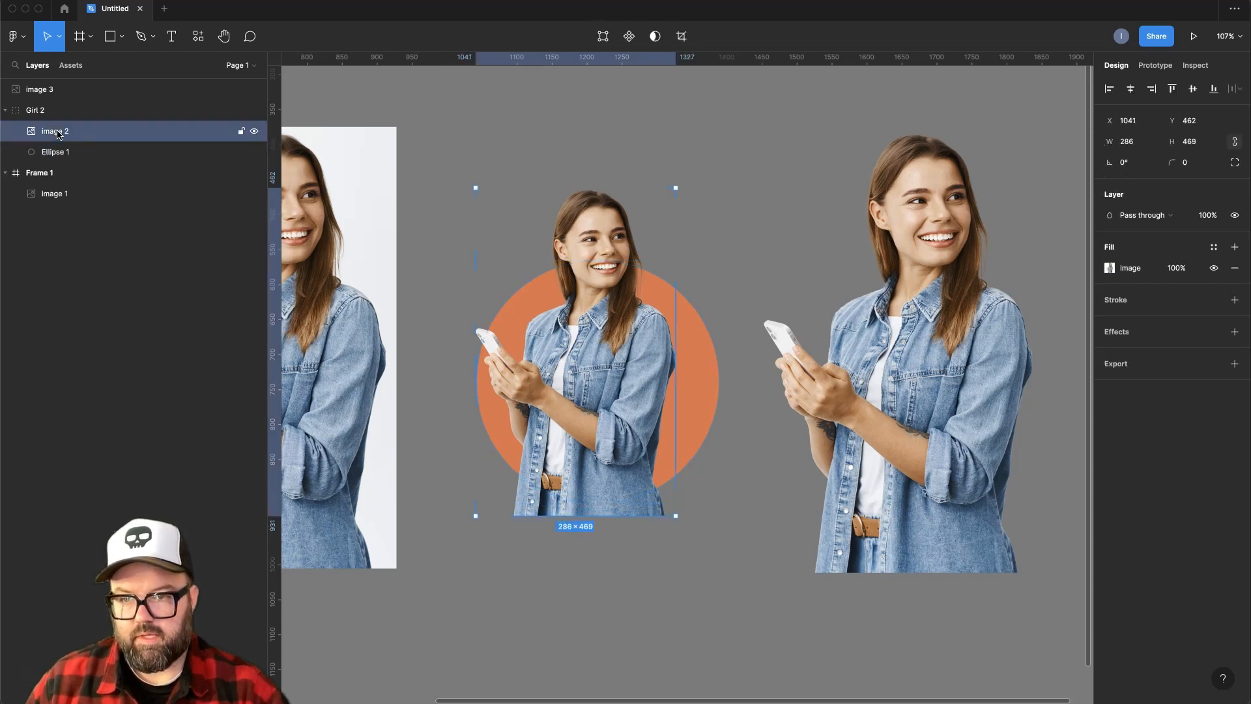
left_click(60, 148)
left_click_drag(63, 150, 62, 154)
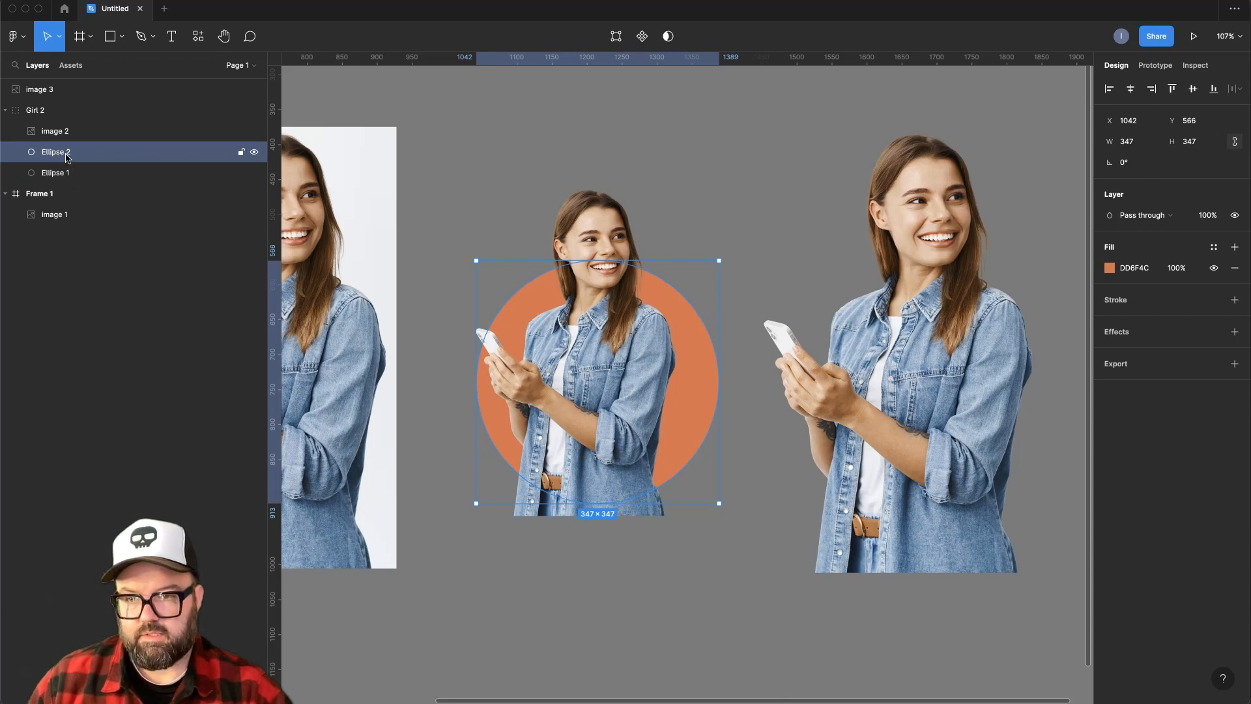
right_click(89, 159)
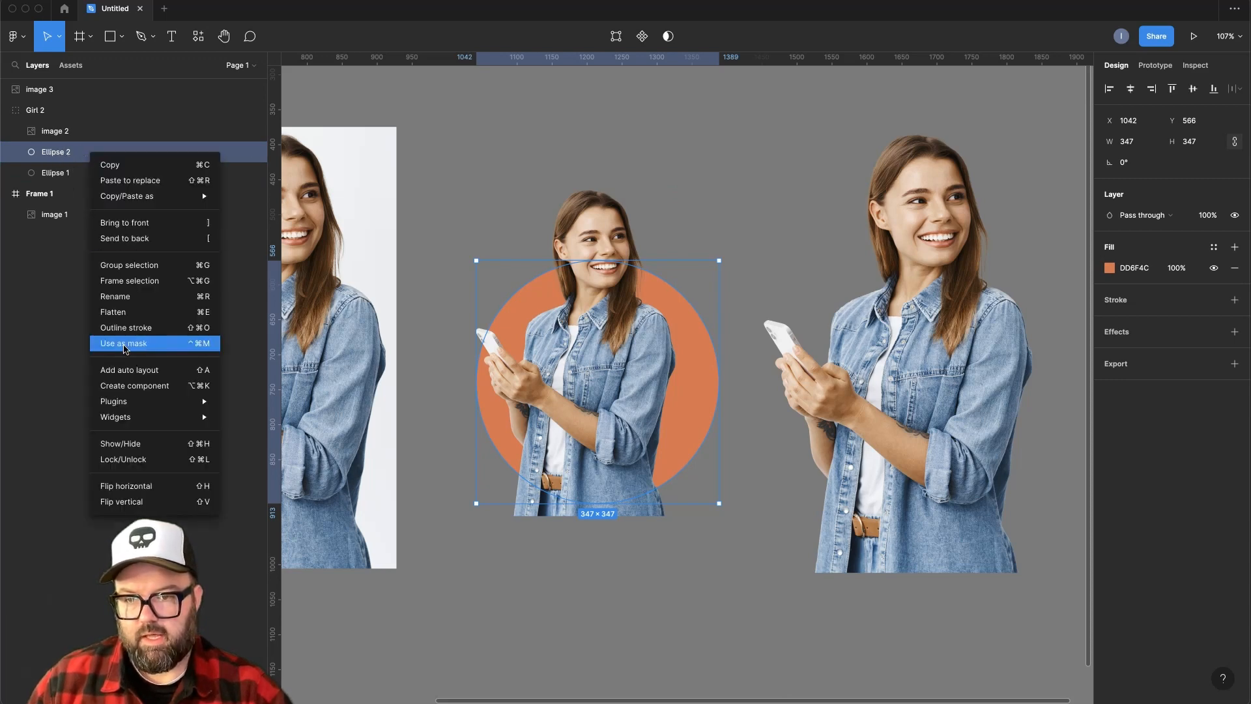
left_click(157, 346)
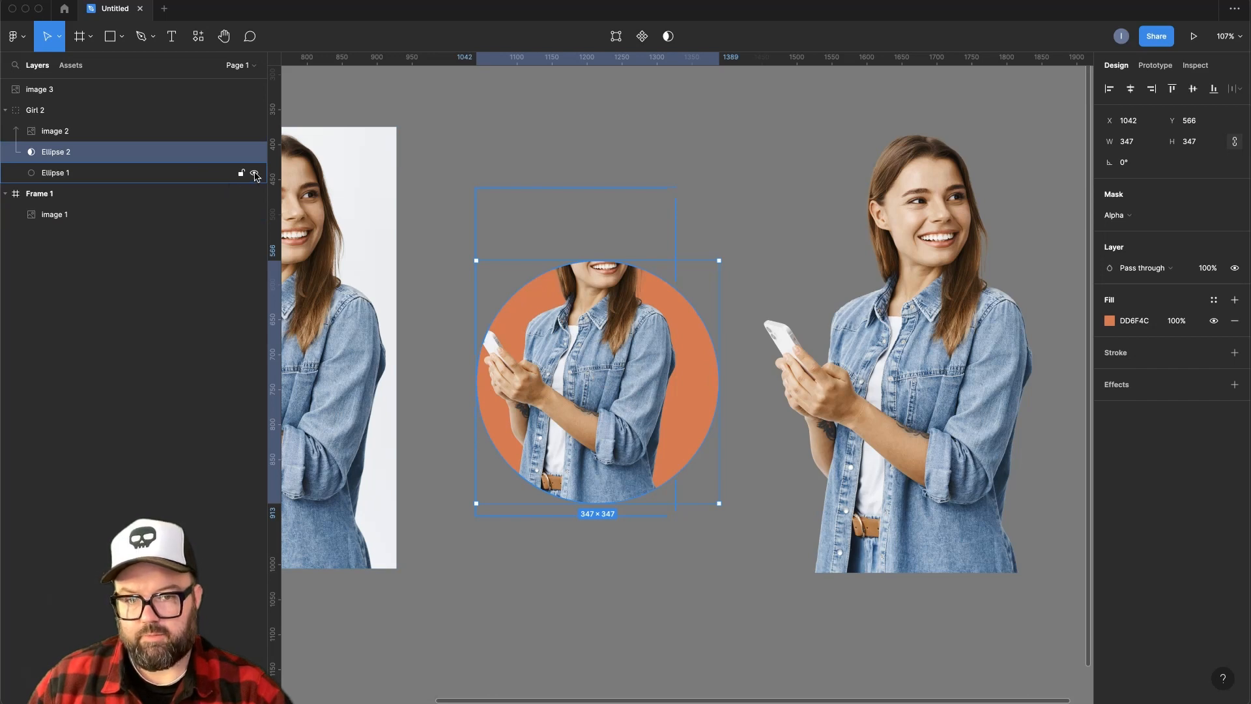
Hide and reshow Ellipse 1 to check how the mask crops the cutout, and select the Girl 2 group.
left_click(254, 174)
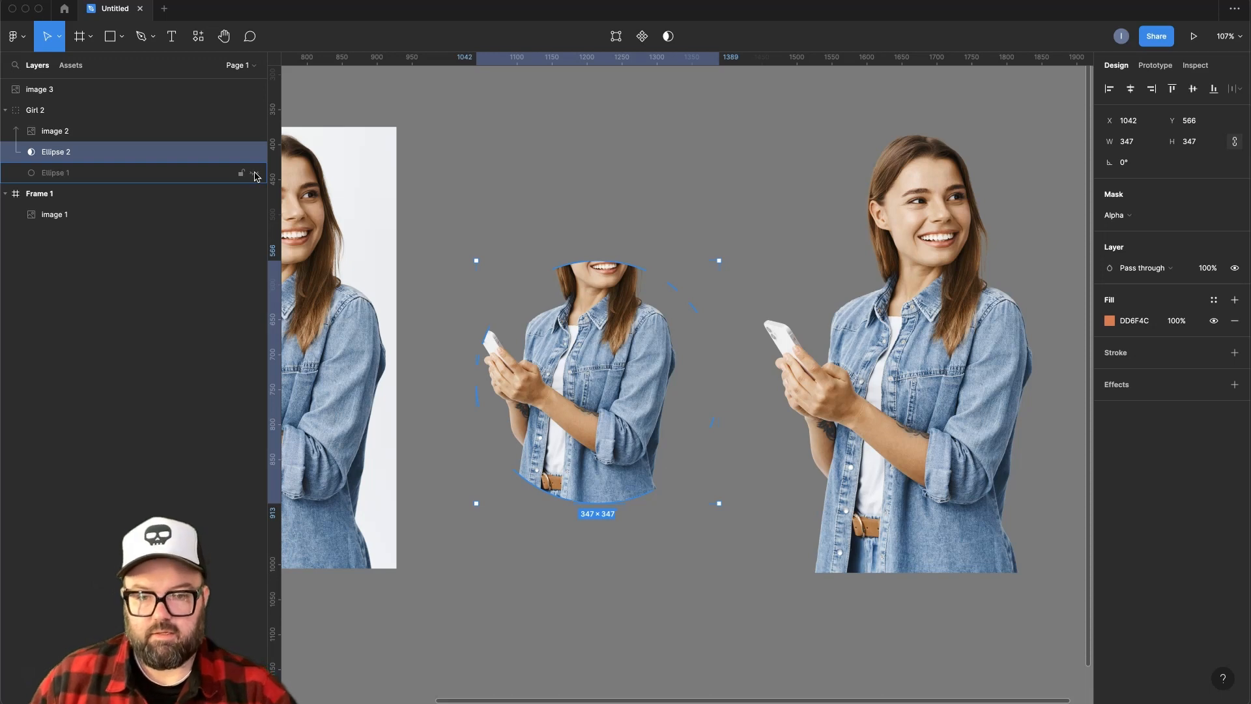
left_click(254, 173)
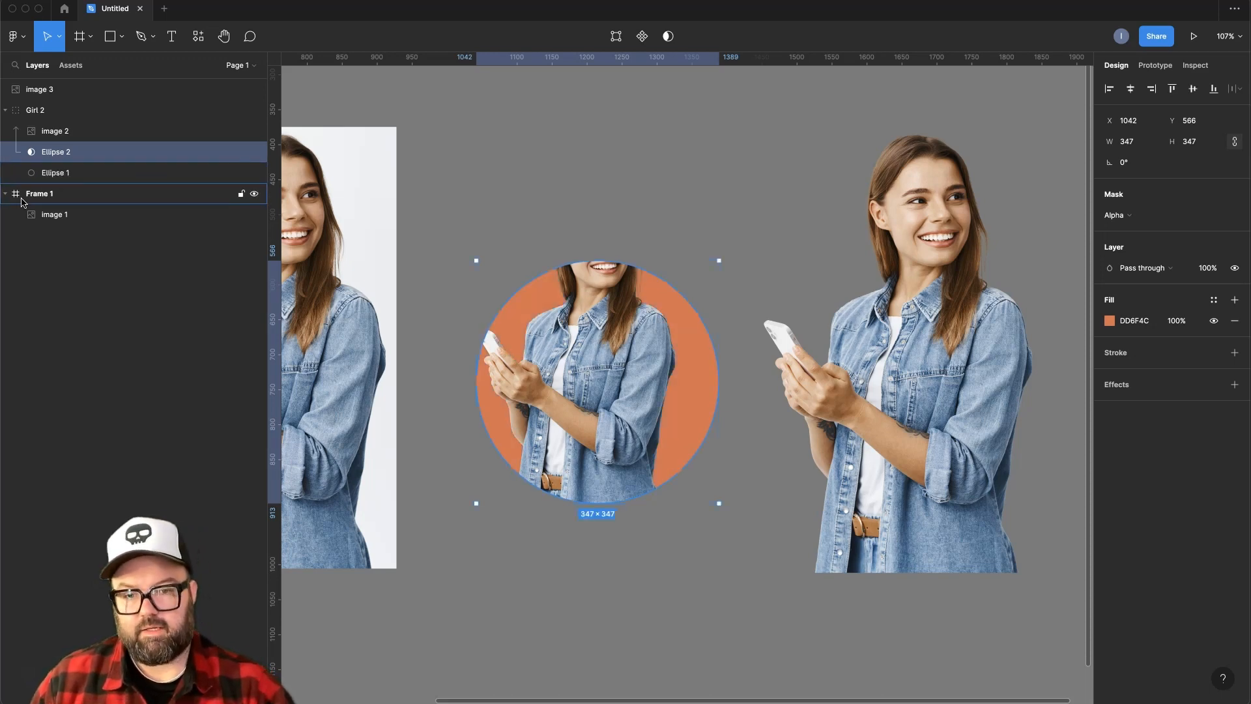
left_click(41, 112)
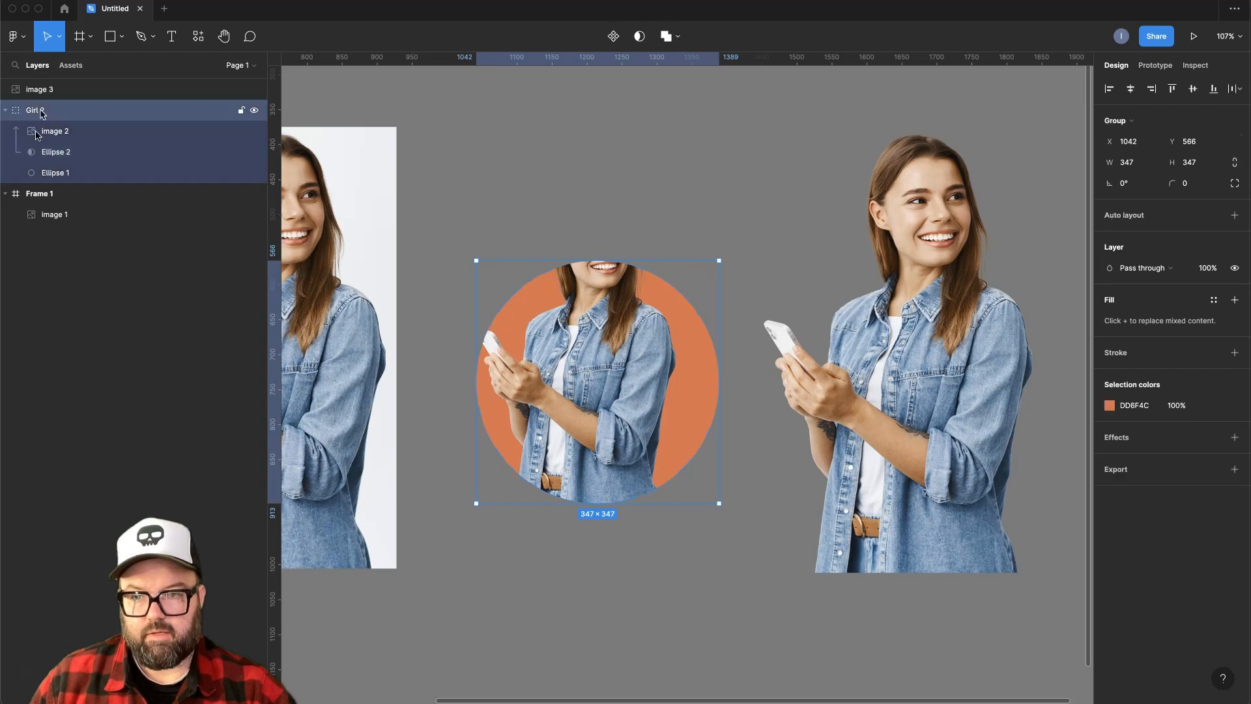
Rename Ellipse 2 as mask and image 2 as girl 2 within the Girl 2 group.
left_click(52, 153)
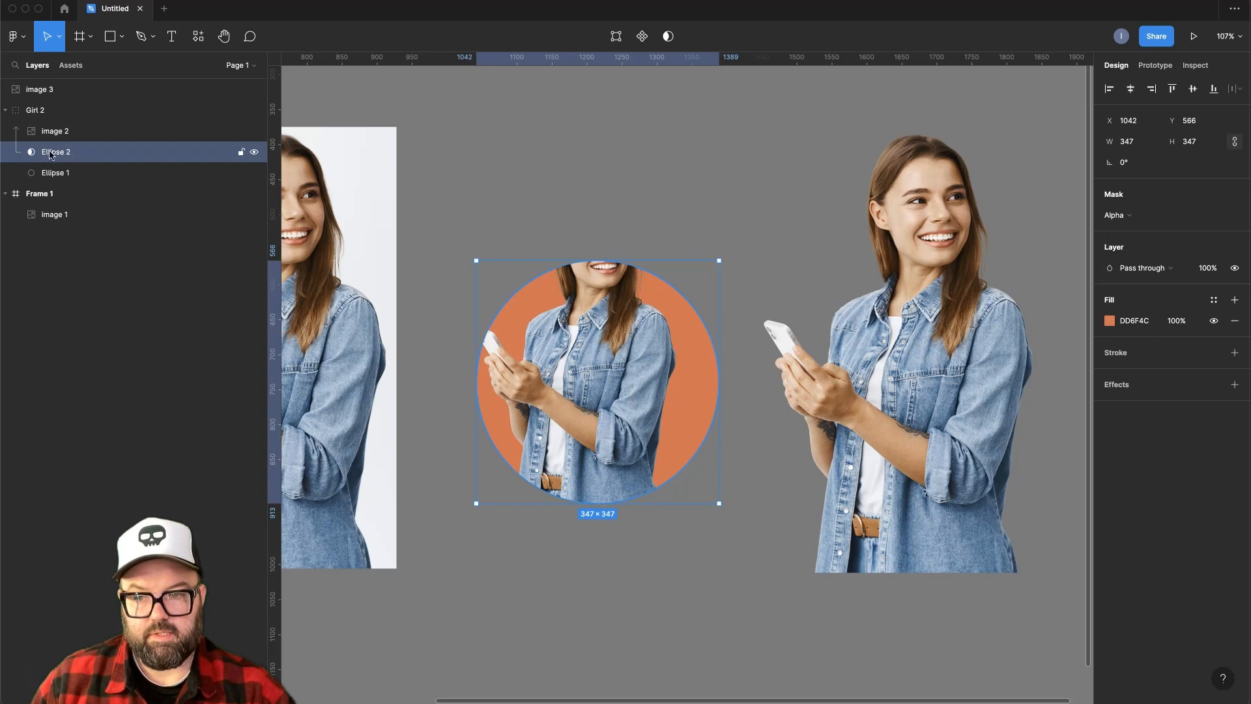
double_click(54, 153)
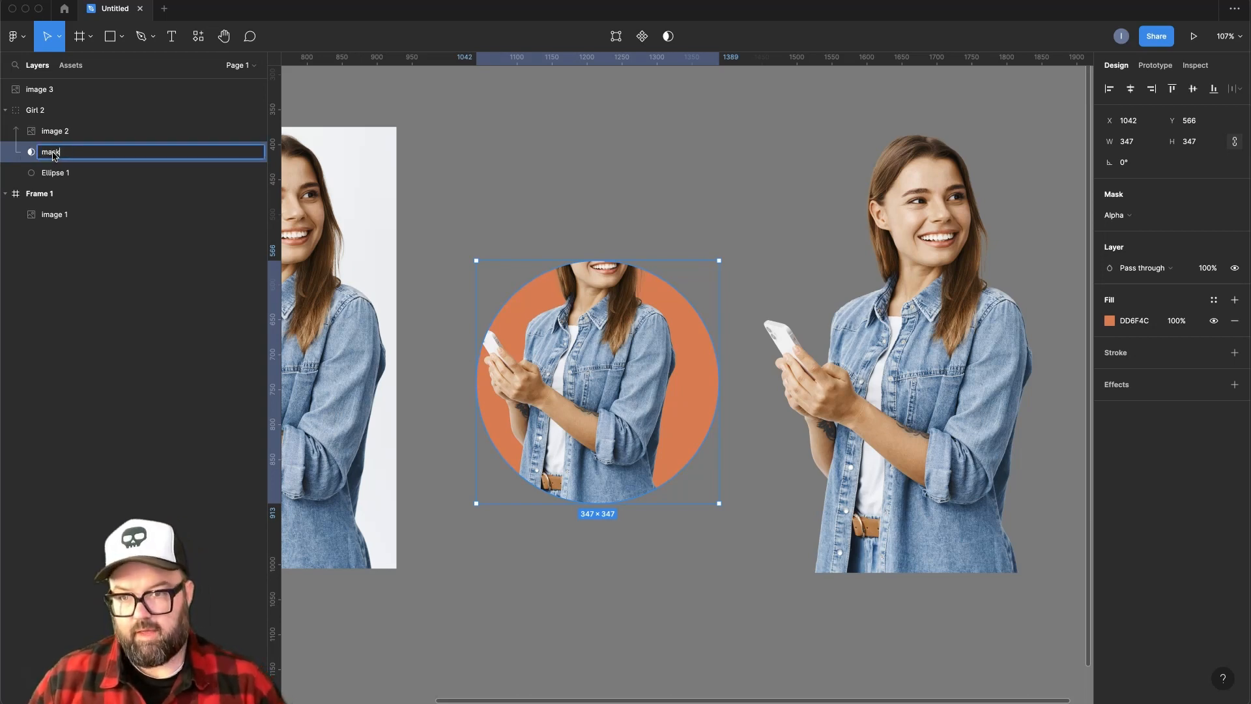
key("Return")
left_click(59, 134)
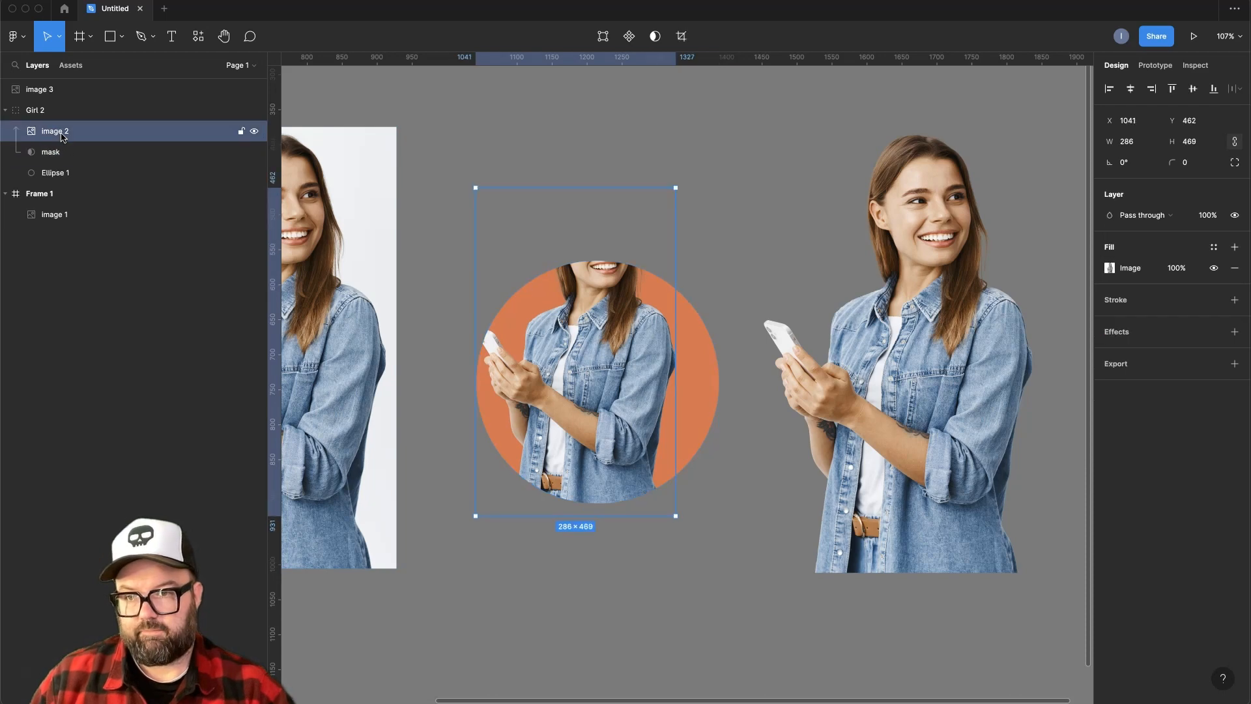
double_click(63, 134)
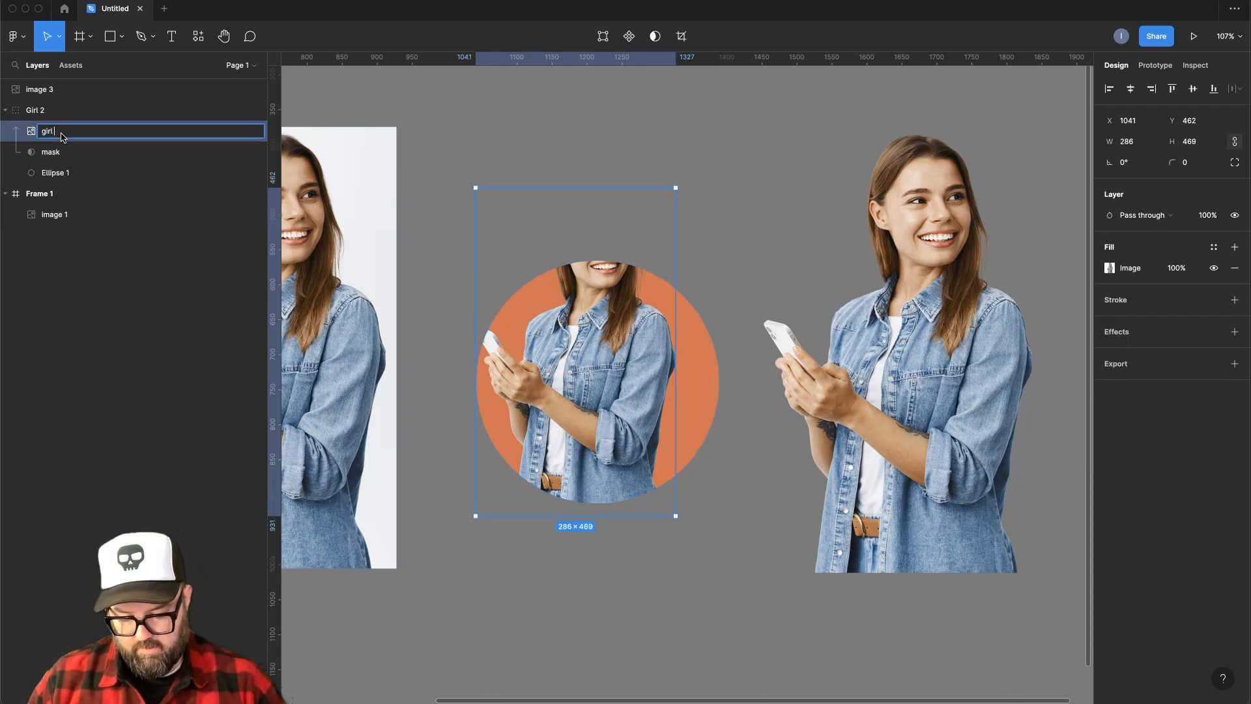
left_click(98, 157)
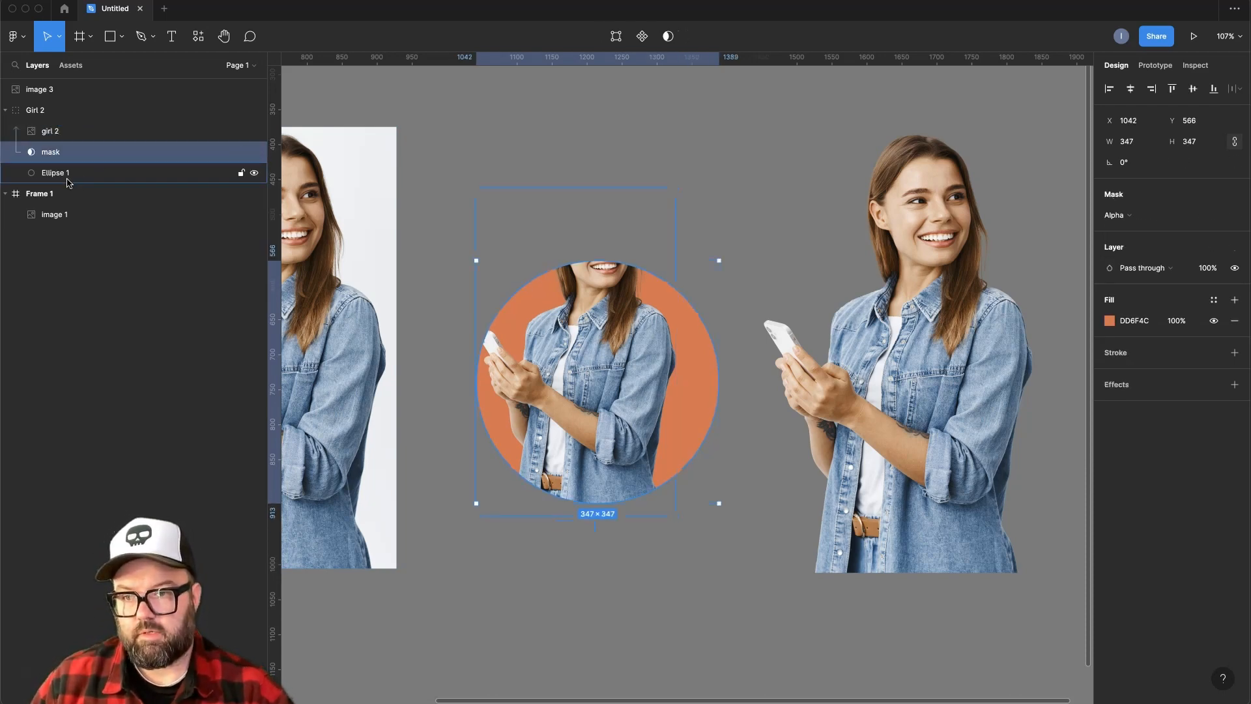
Rename the background ellipse, Ellipse 1, as BG circle.
left_click(92, 180)
double_click(68, 177)
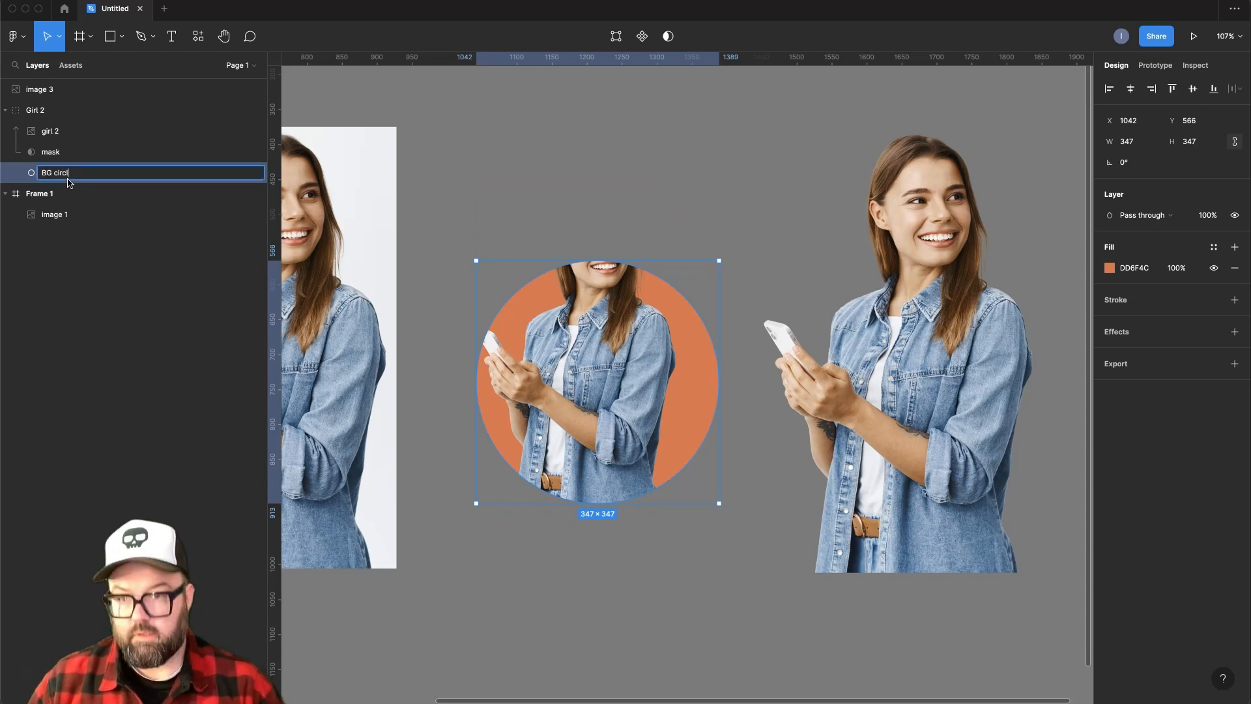
key("Return")
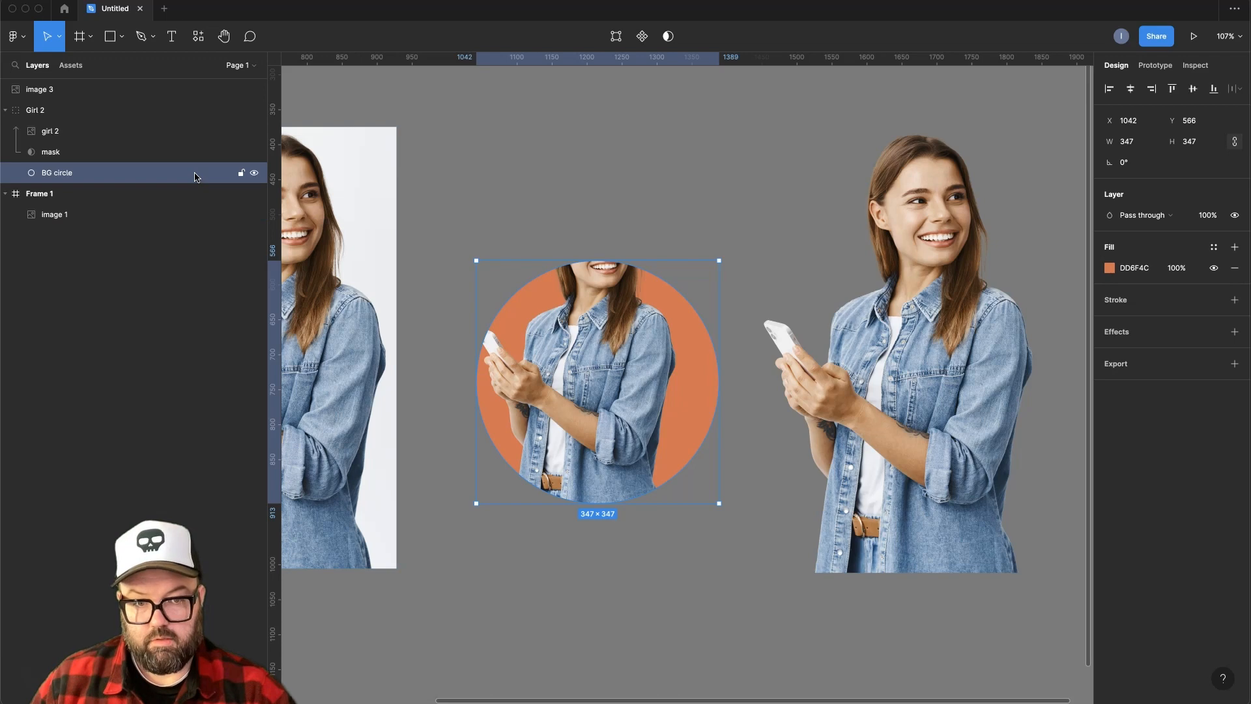
Lock the BG circle layer in the Girl 2 group.
left_click(68, 154)
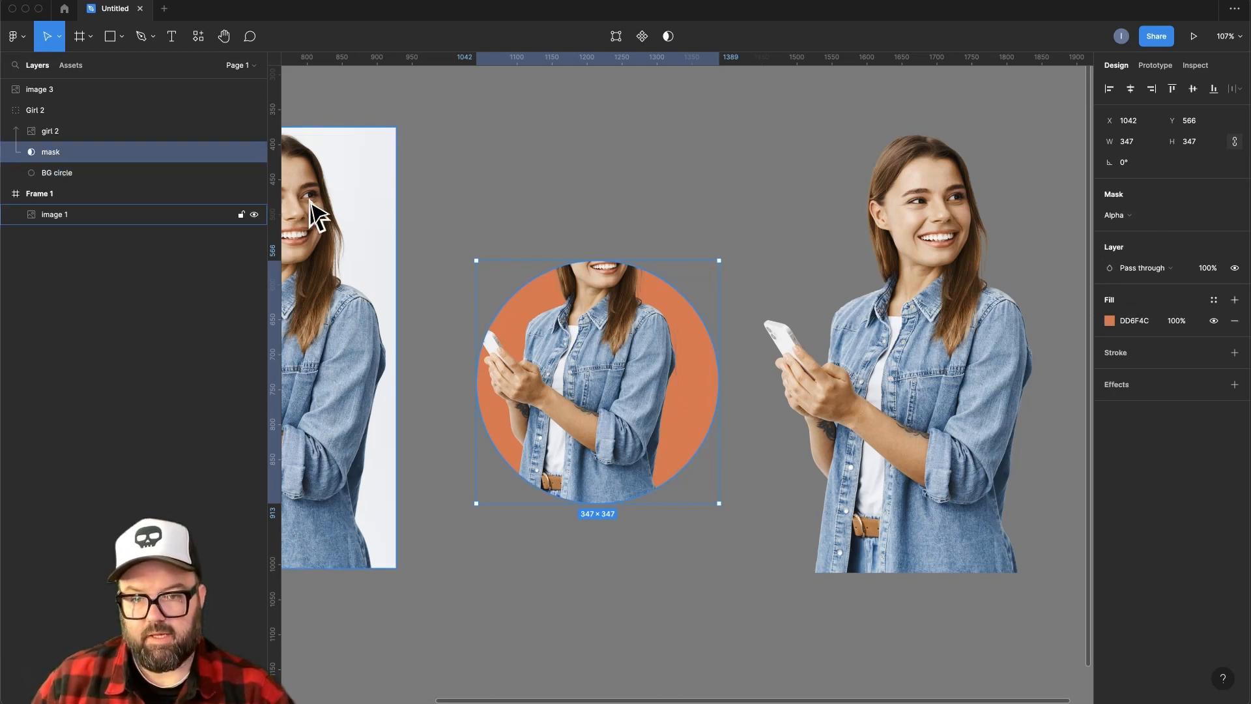
left_click(165, 175)
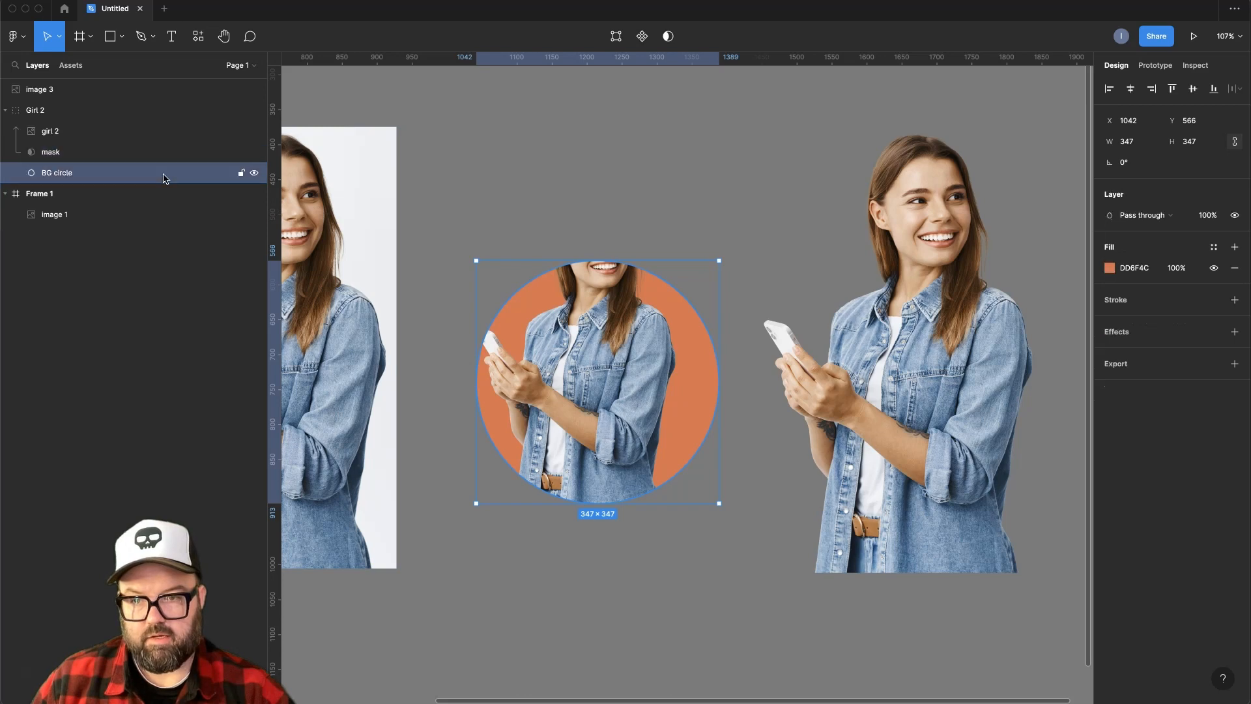
left_click(240, 173)
Edit the mask's shape and raise its top anchor above the woman's head to about X 1203, Y 450.5.
left_click(100, 154)
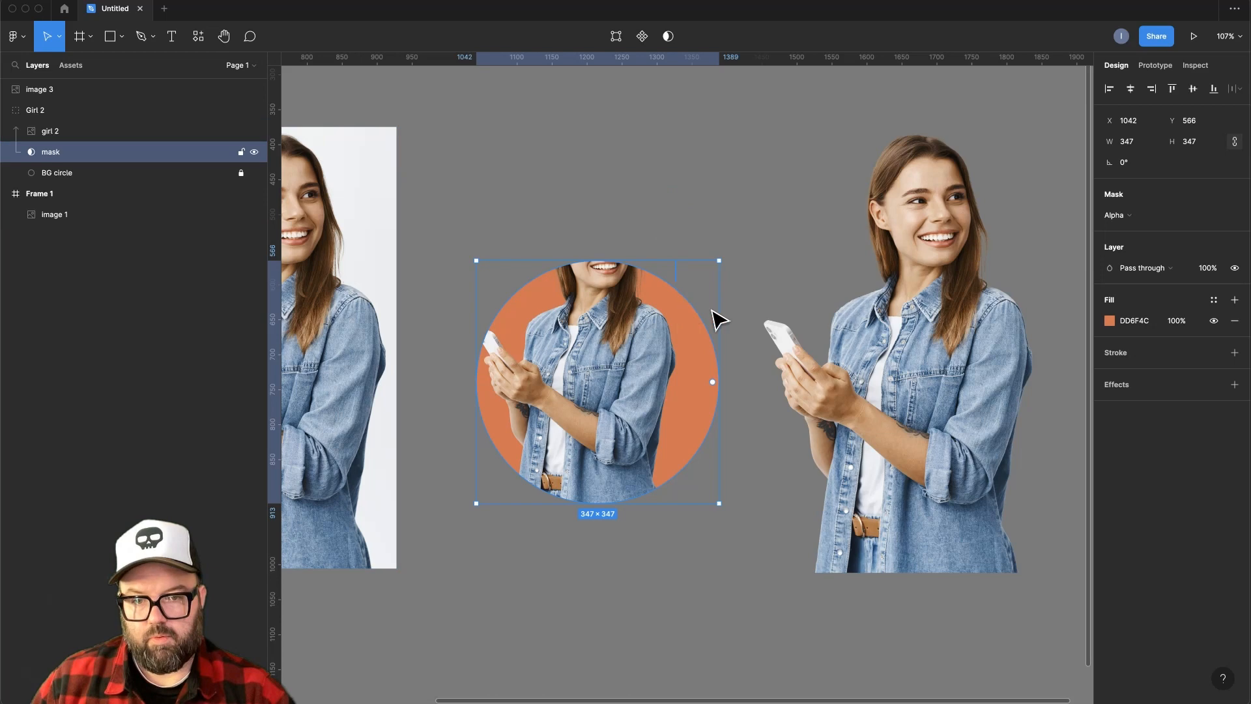
left_click(615, 37)
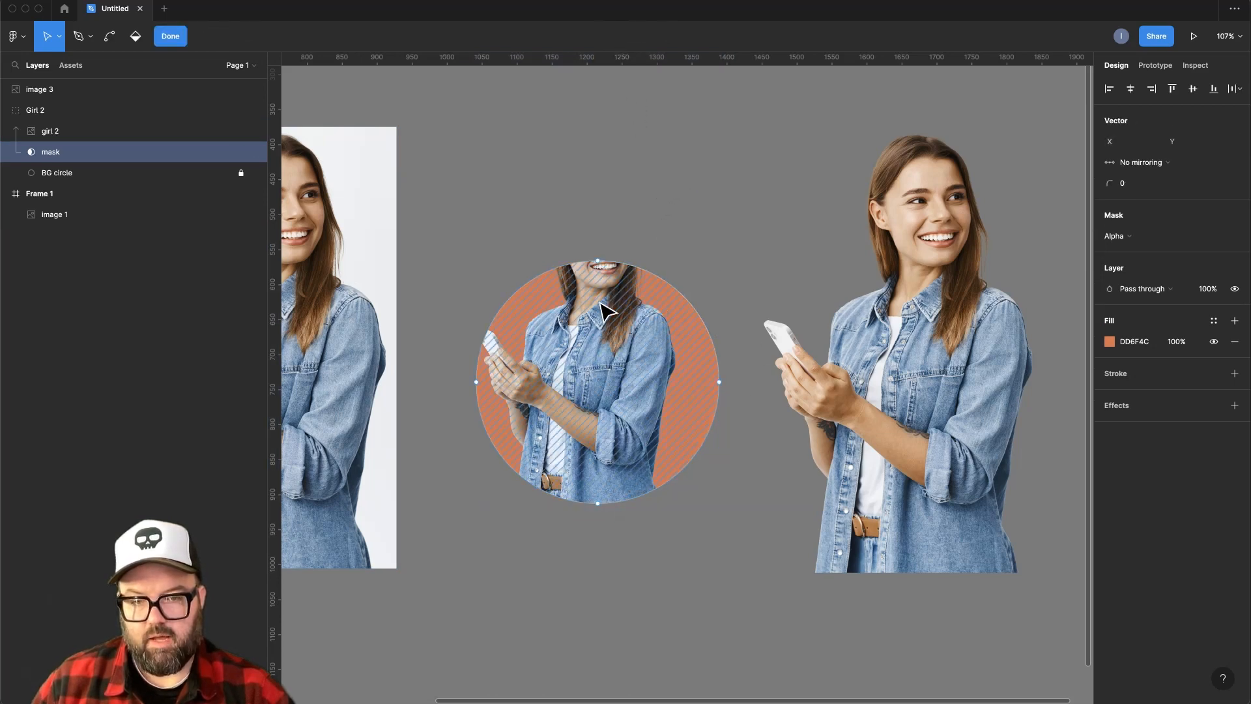
left_click(598, 260)
left_click_drag(598, 261, 590, 180)
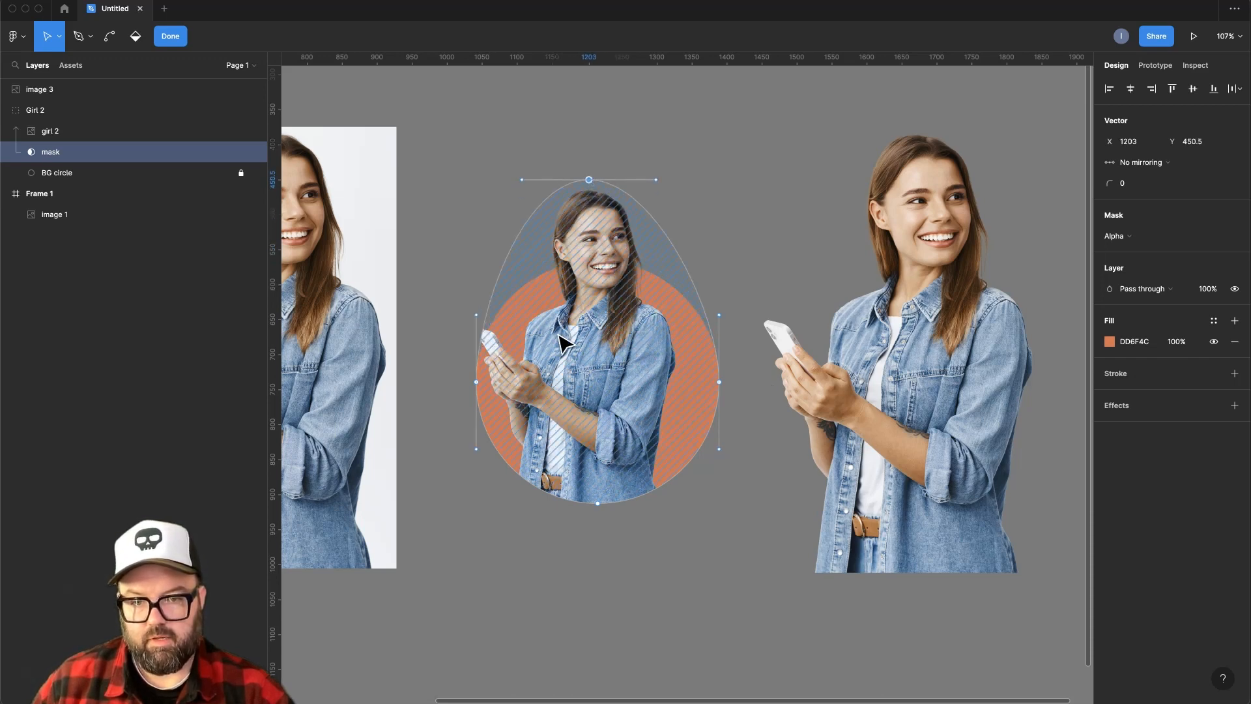
Try widening the mask by moving its left anchor outward past the phone, and undo the change.
left_click_drag(476, 382, 461, 371)
left_click(595, 584)
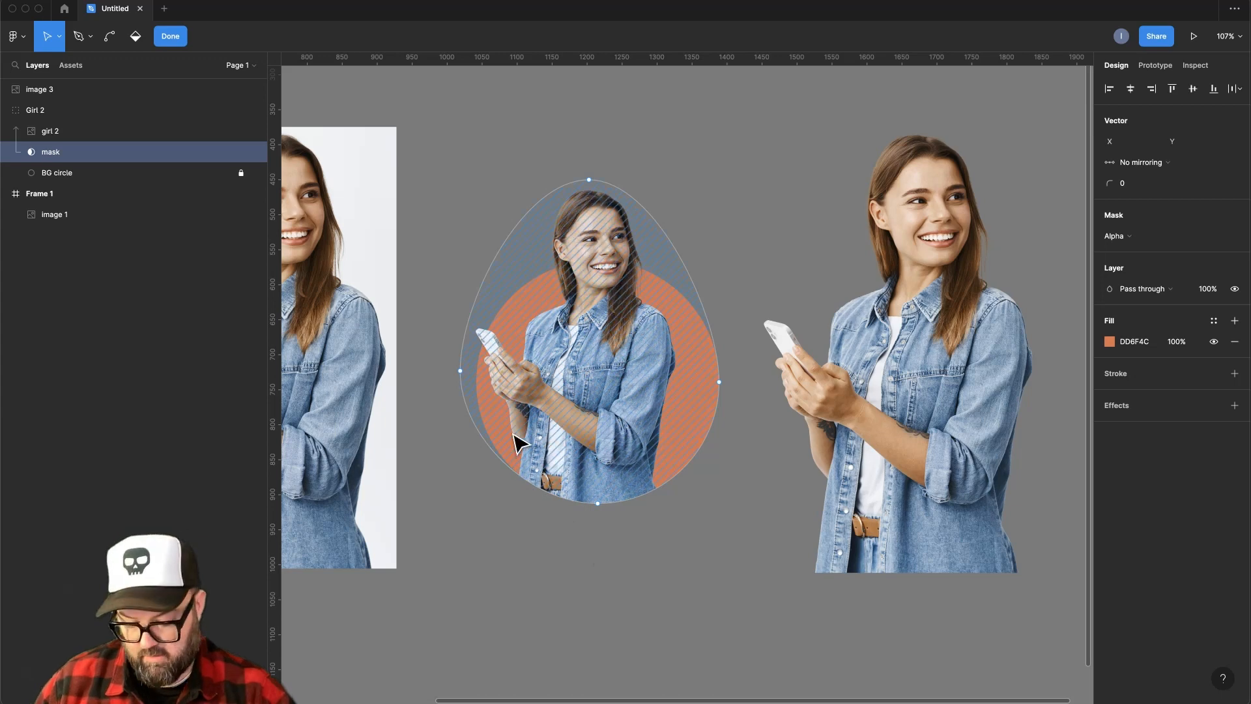
key("super")
key("super+z")
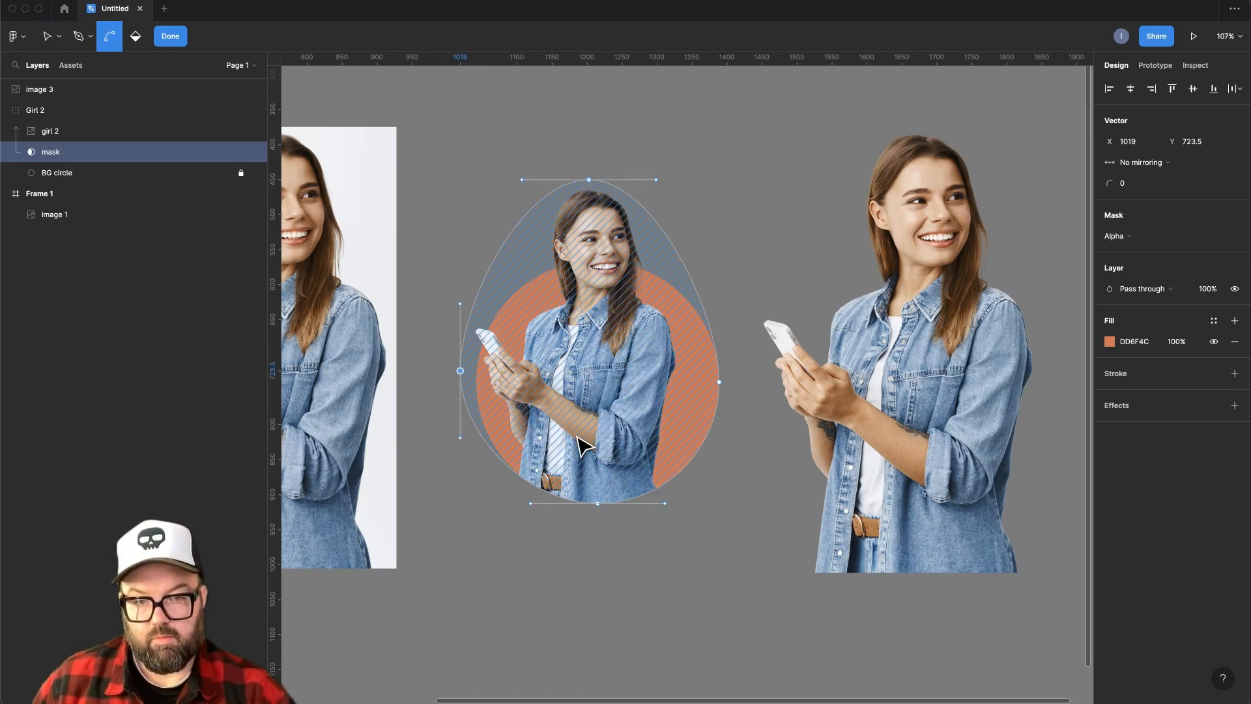
key("super+z")
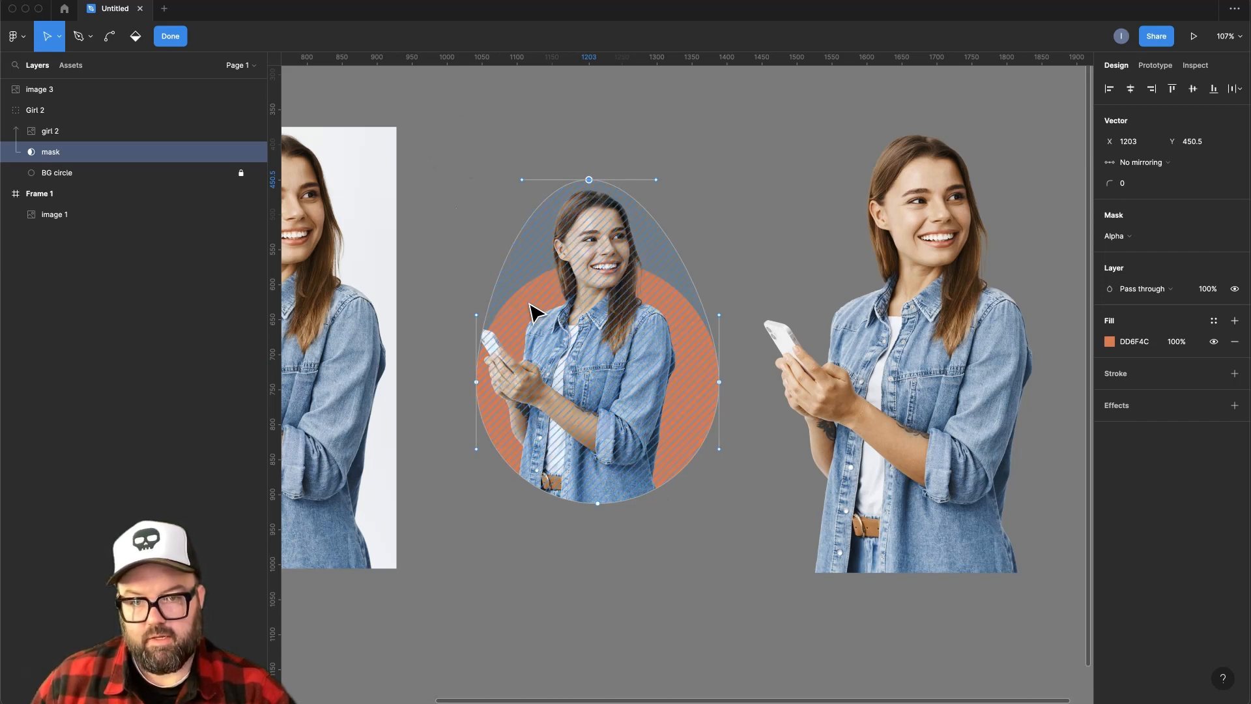
Add an anchor to the mask's left edge just above the phone, at about X 1056.84, Y 641.5.
left_click(485, 274)
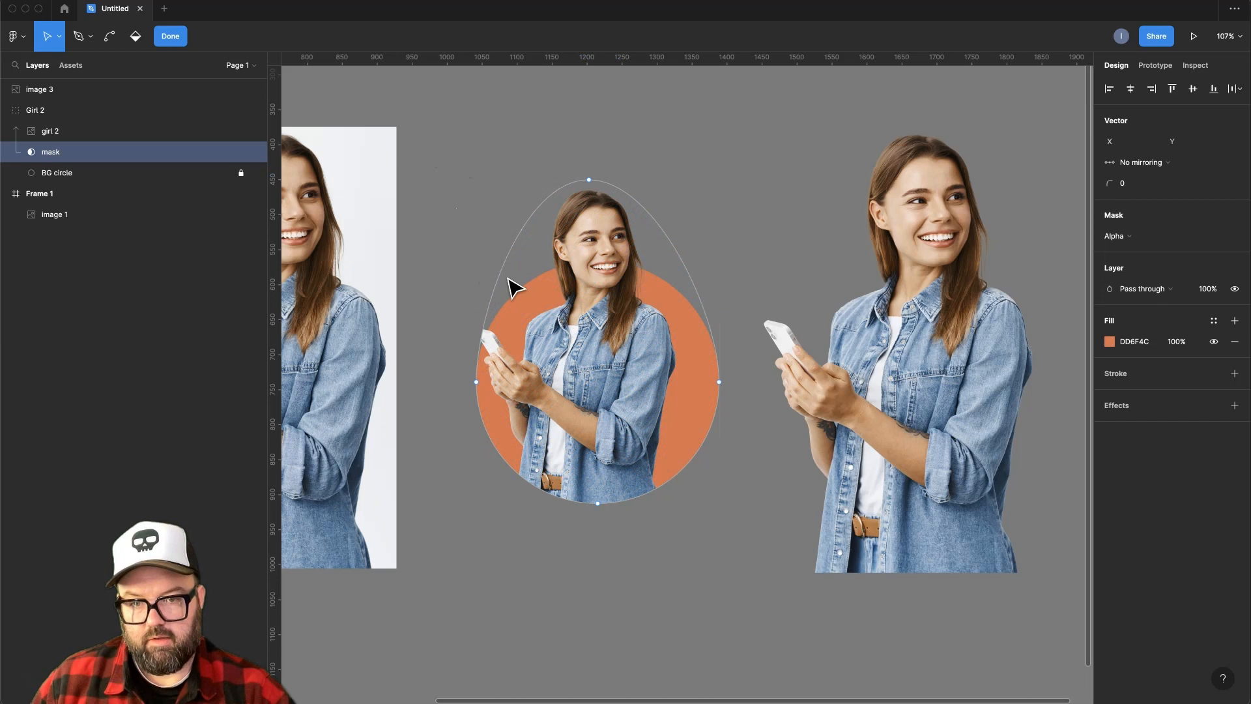
key("p")
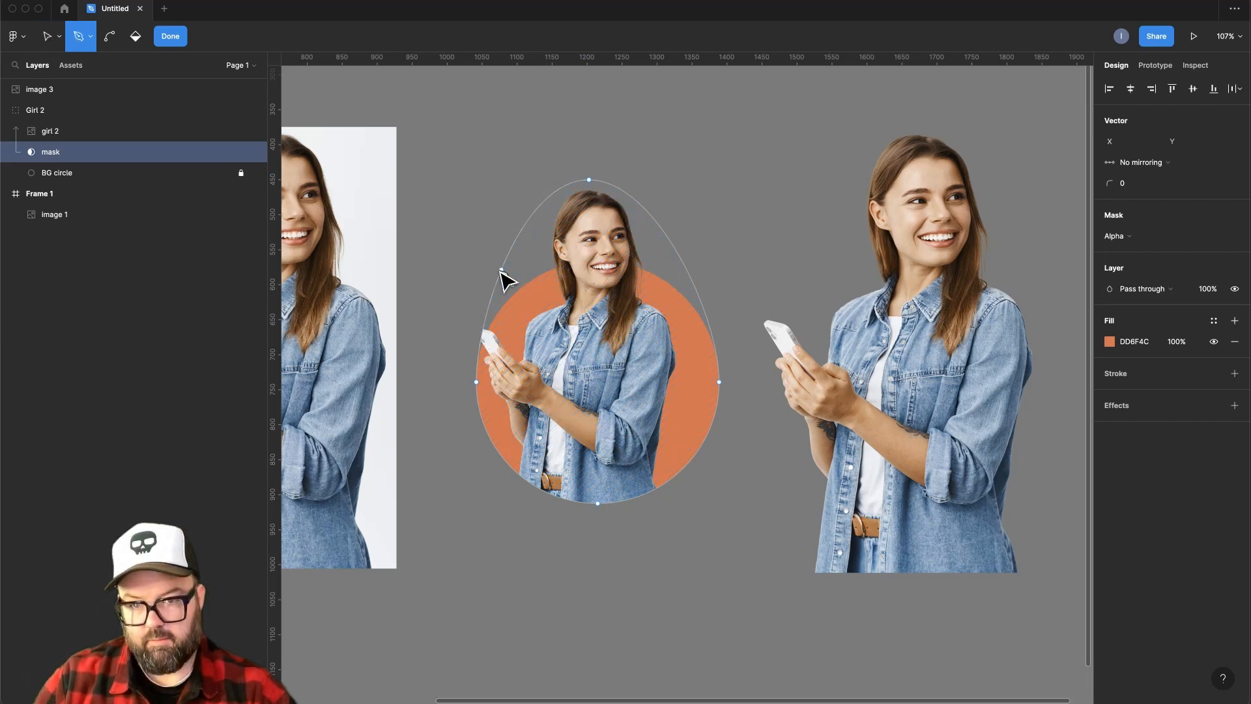
left_click(488, 314)
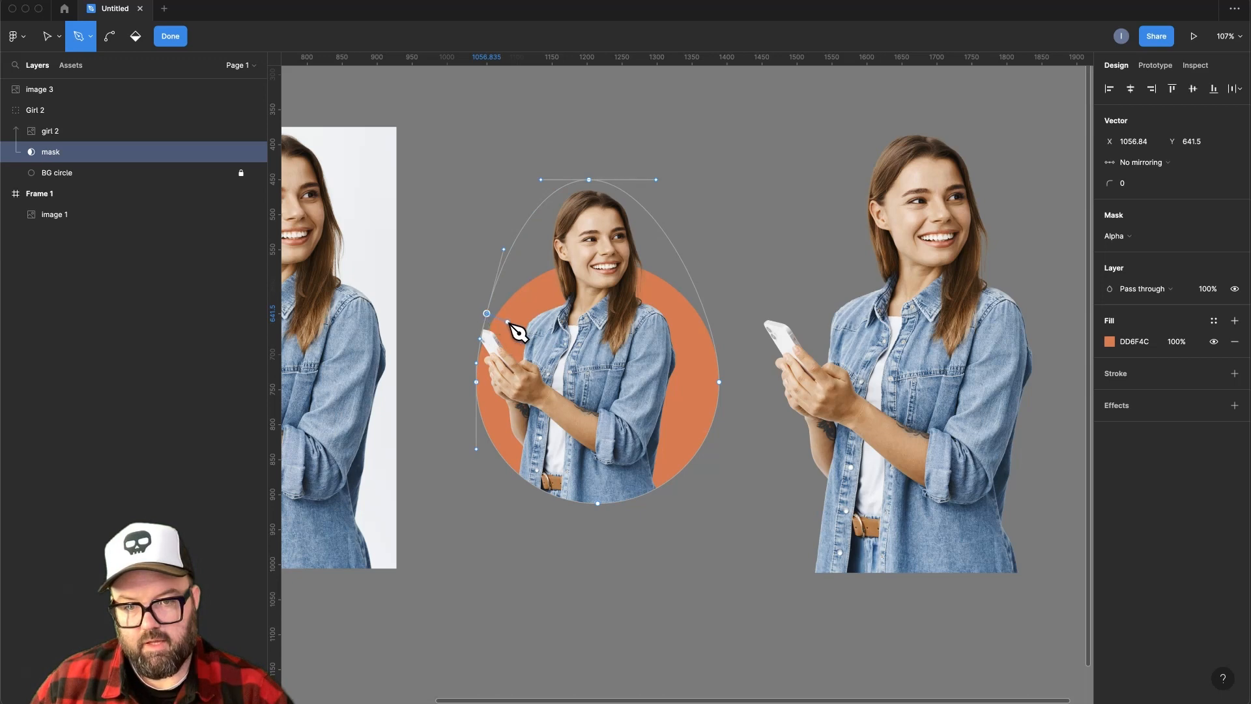
key("Escape")
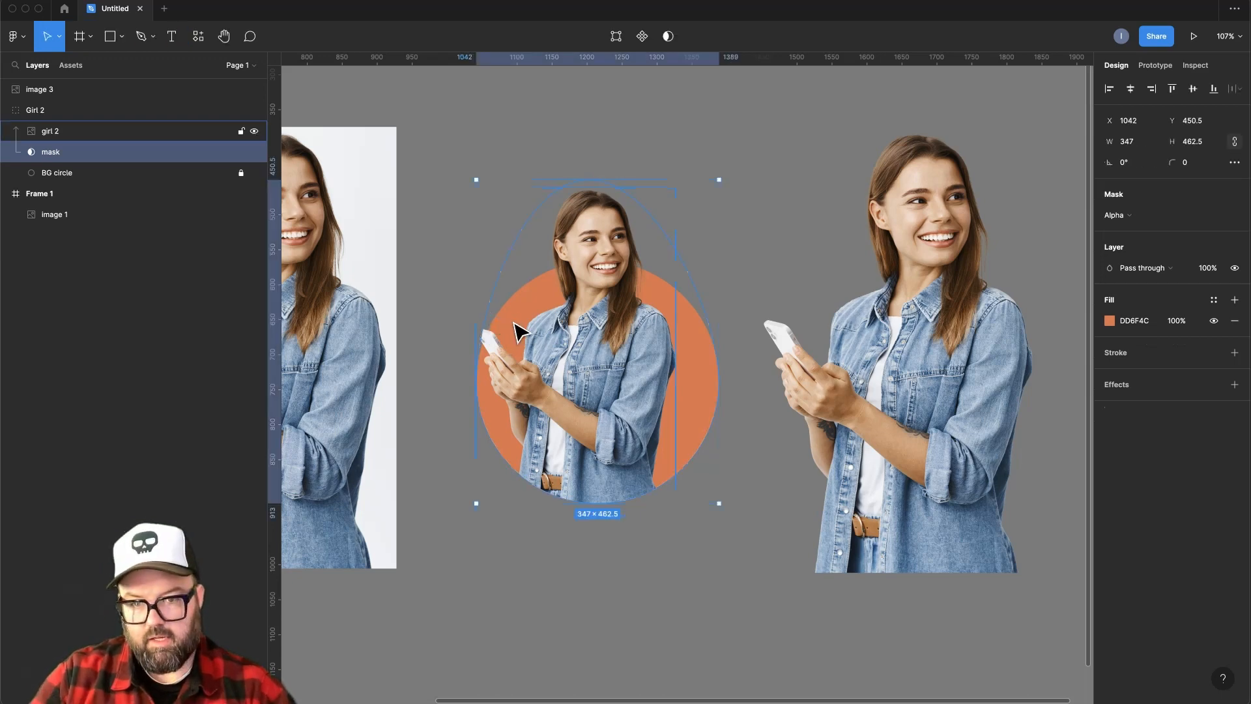
Move the added mask anchor outward to about X 1020.5, Y 633 to uncover the whole phone, and leave shape editing.
left_click(616, 38)
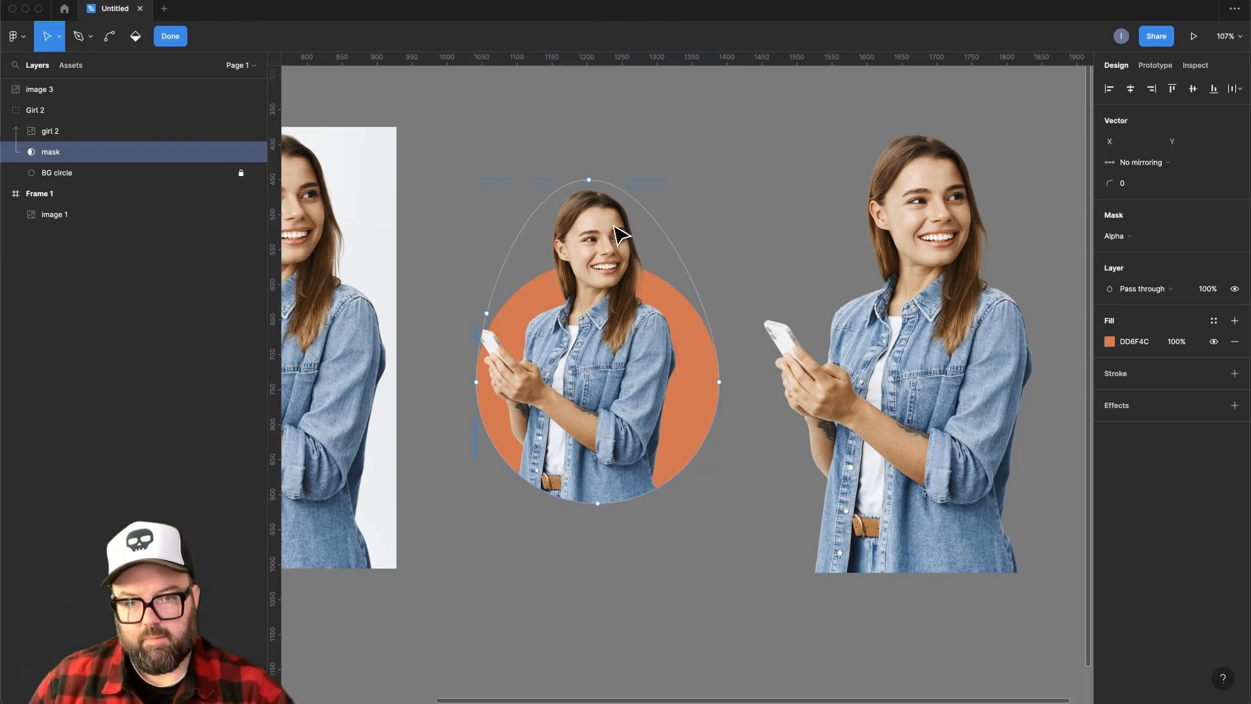
left_click(487, 314)
left_click_drag(487, 314, 461, 307)
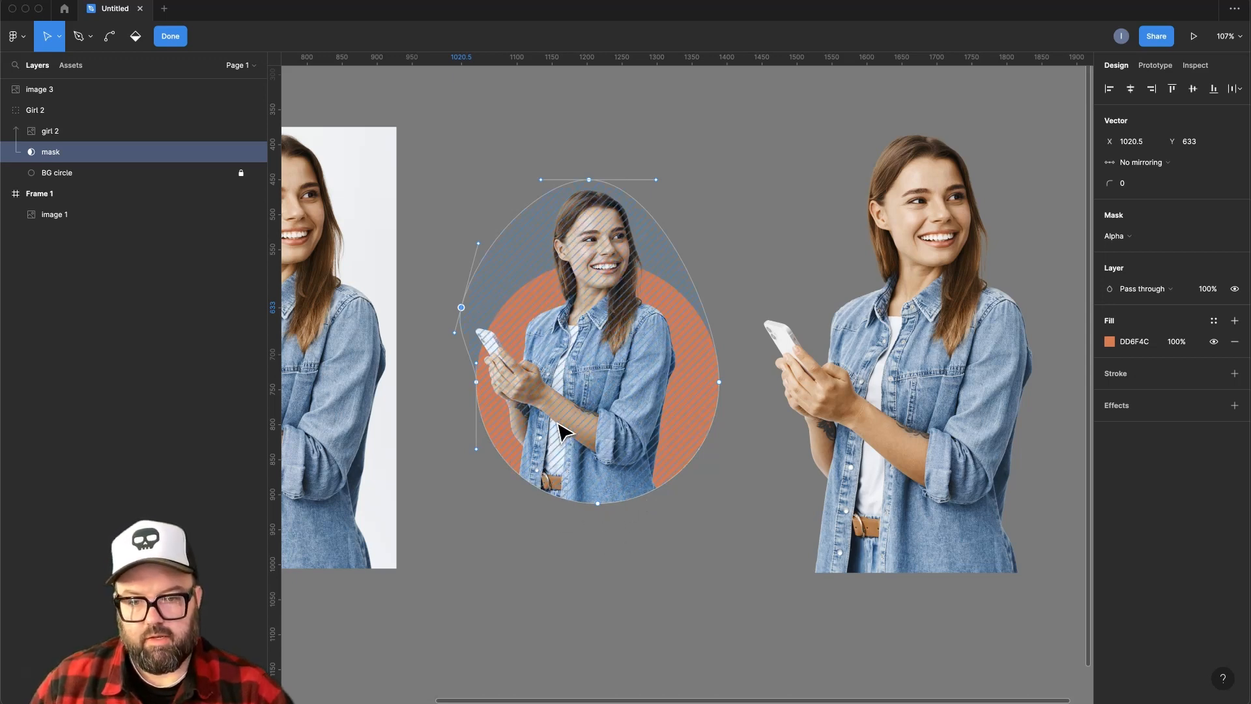
left_click(705, 531)
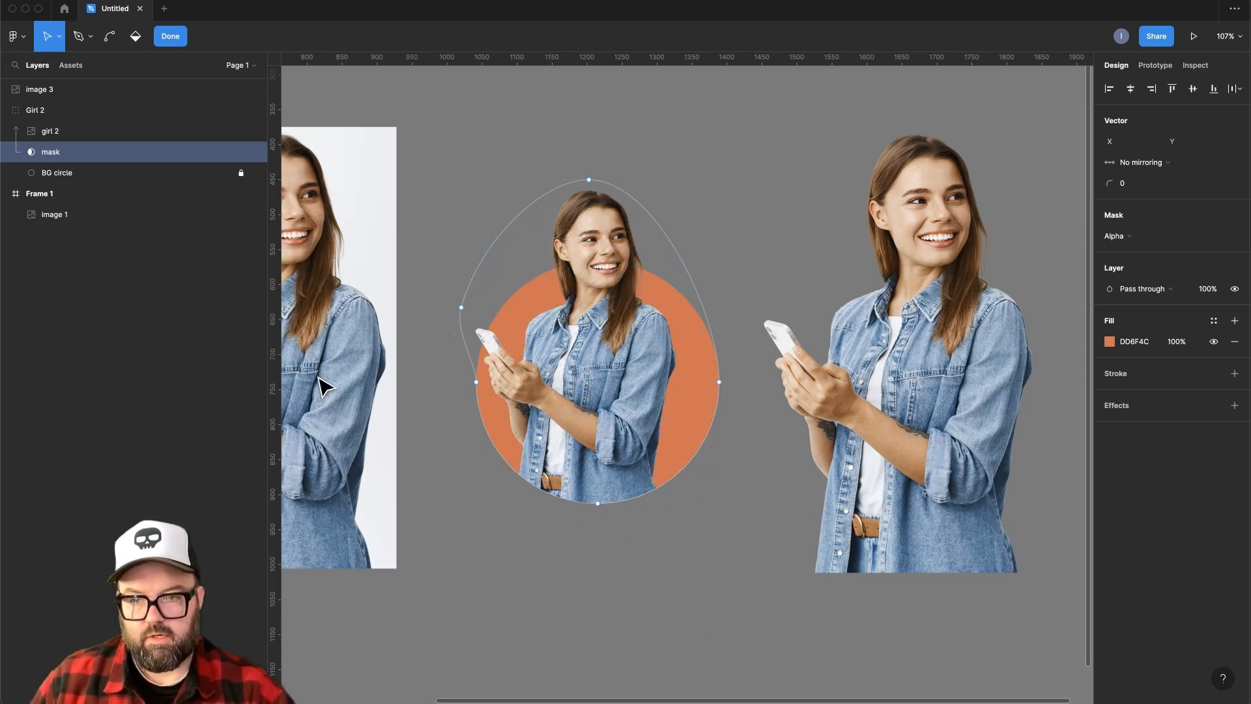
left_click(46, 112)
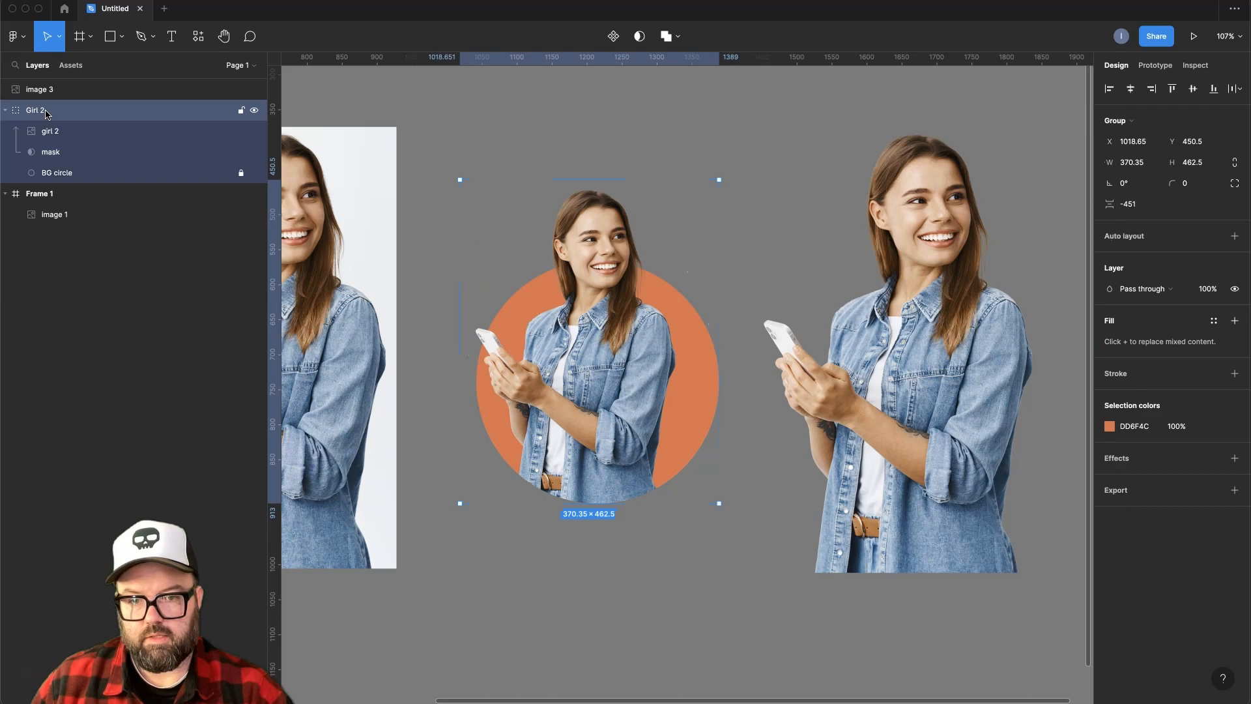
left_click(627, 612)
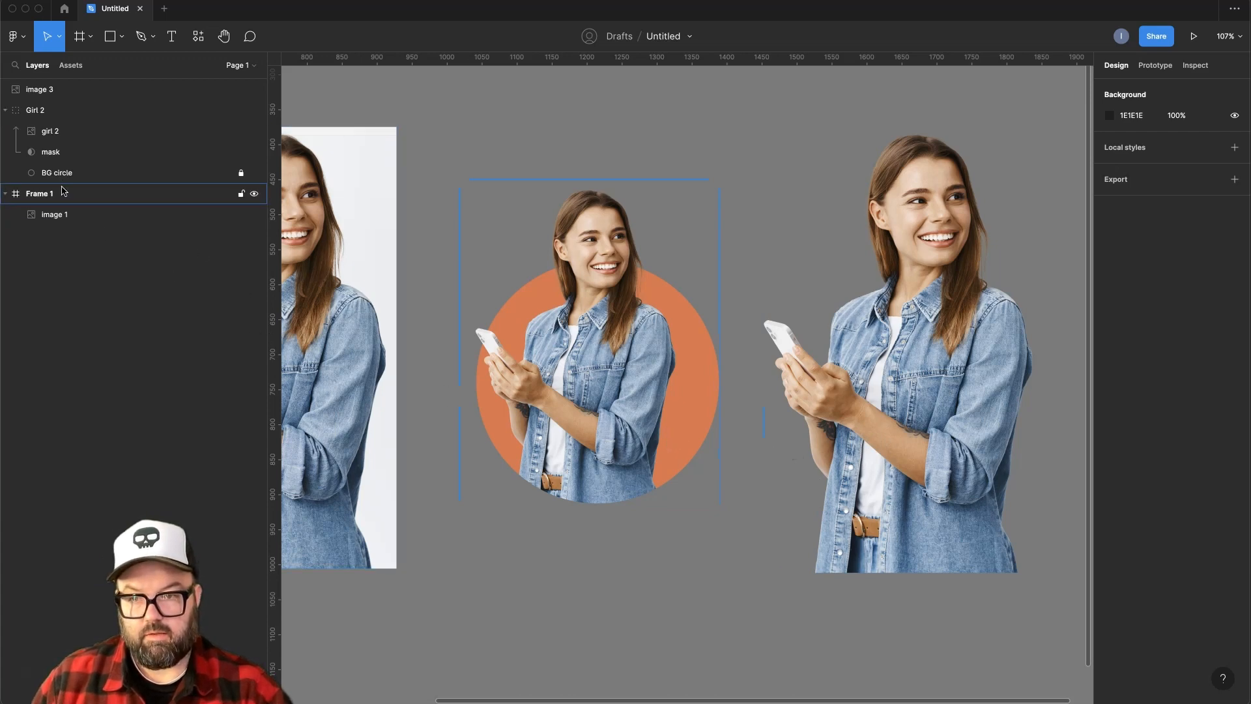
Draw a triangle of about 90 × 90 beside the woman's head and place it between girl 2 and mask in the Girl 2 group.
left_click(55, 153)
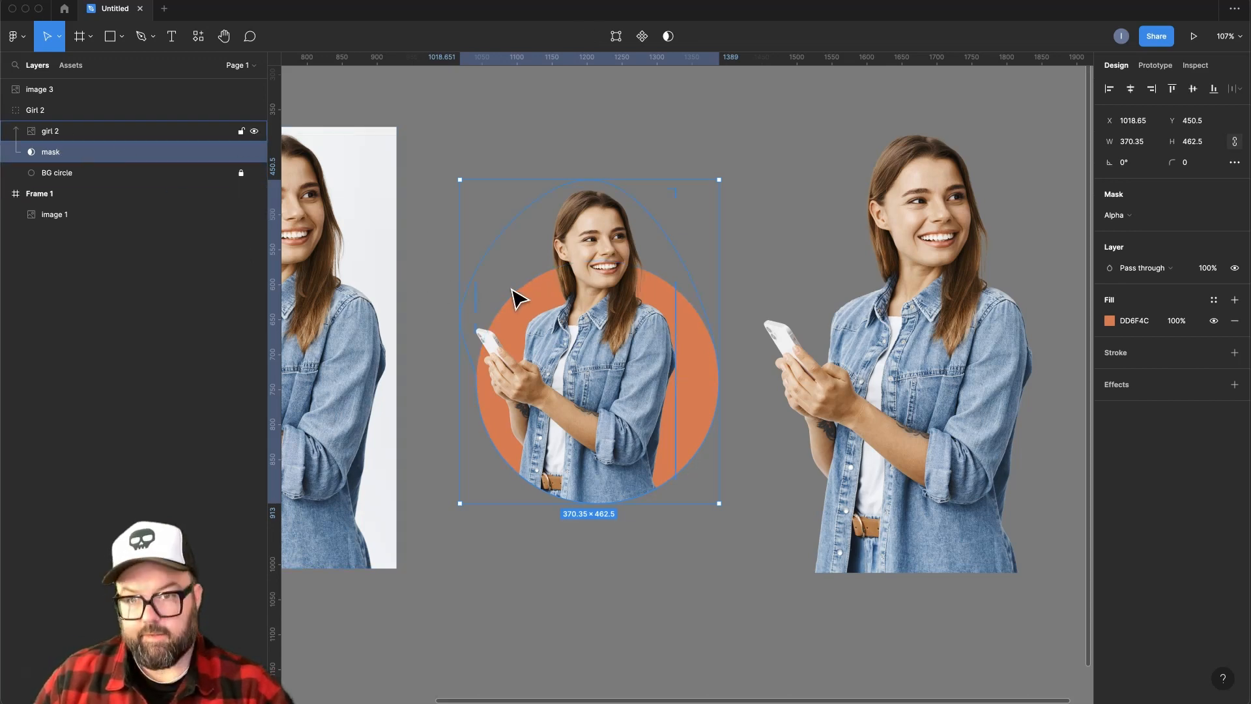
left_click(110, 37)
left_click(119, 37)
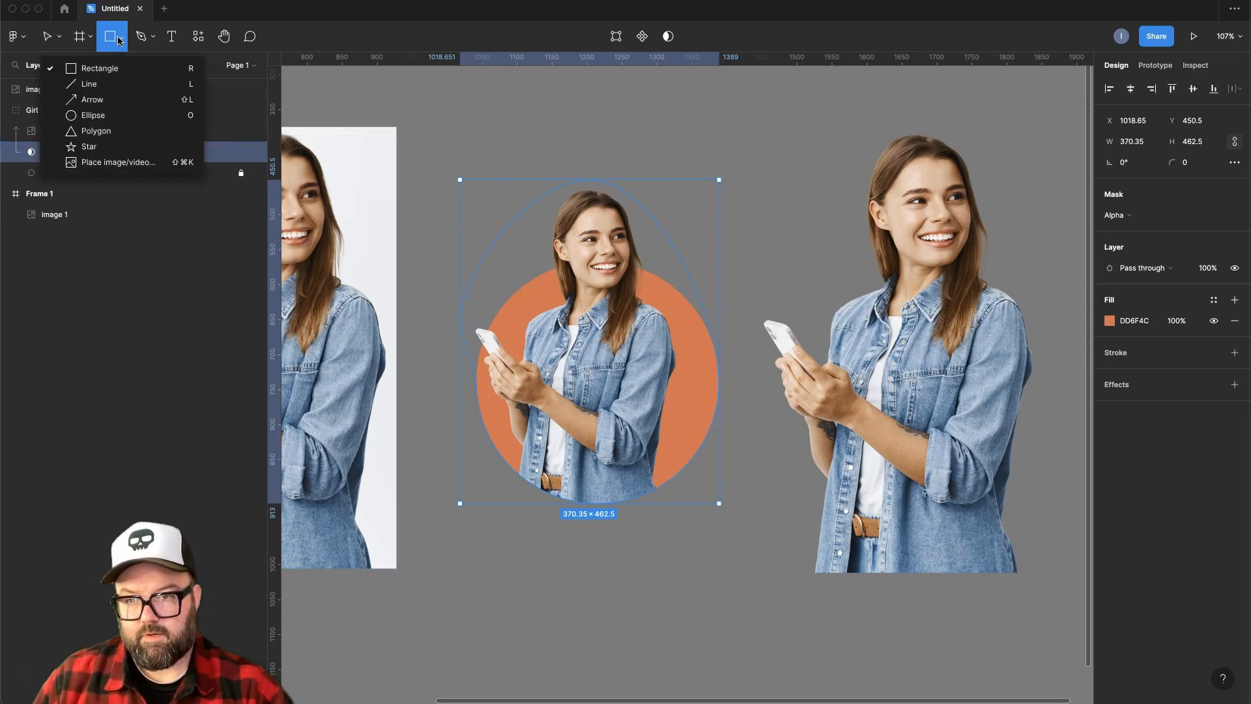
left_click(137, 130)
left_click_drag(491, 267, 548, 282)
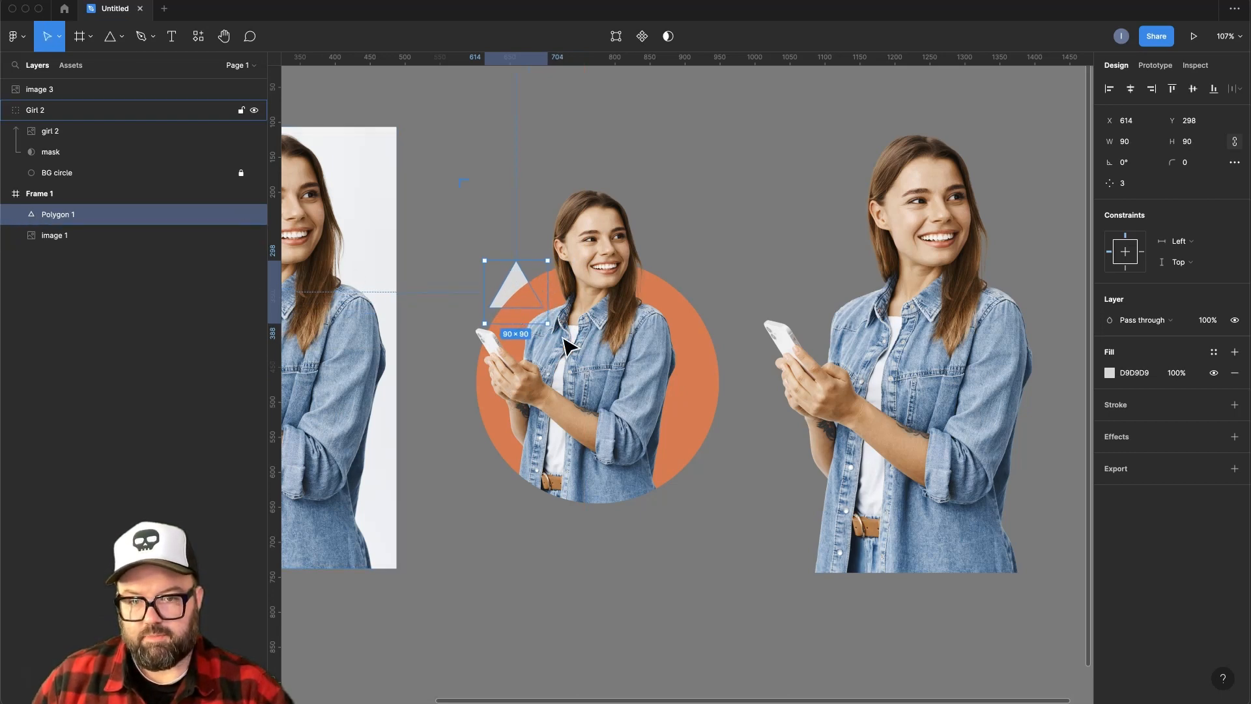
left_click_drag(62, 219, 57, 152)
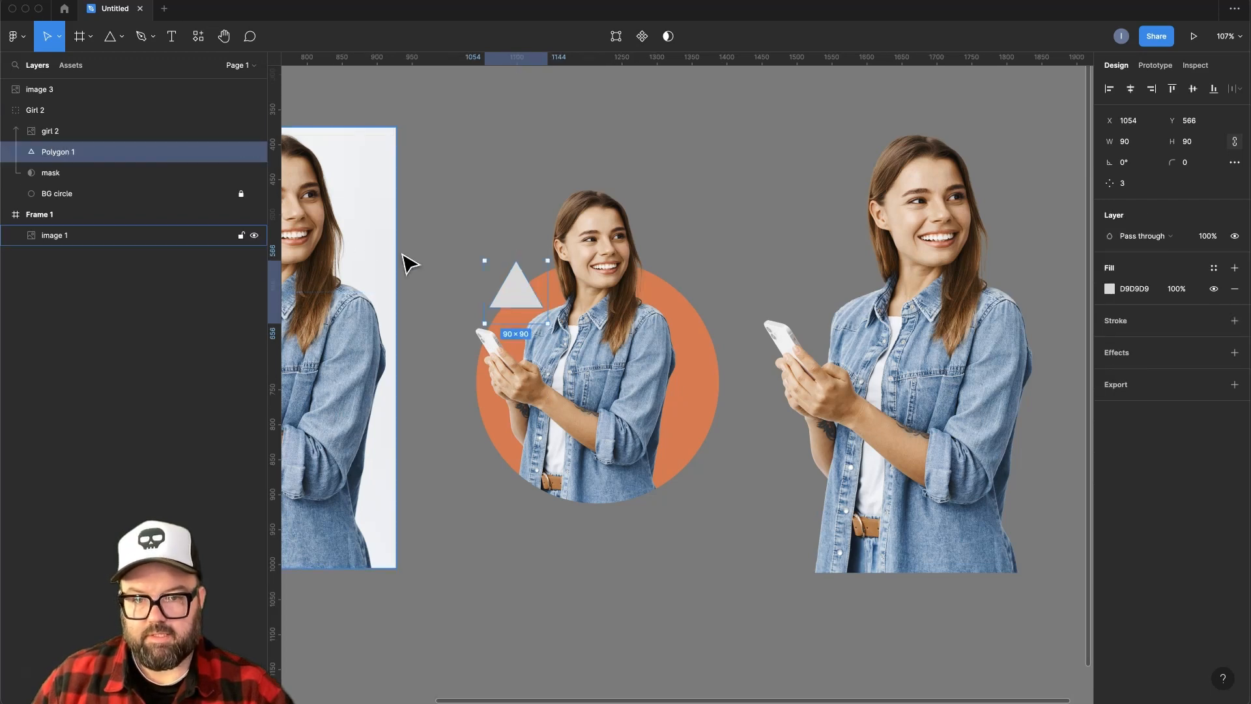
left_click_drag(531, 303, 535, 297)
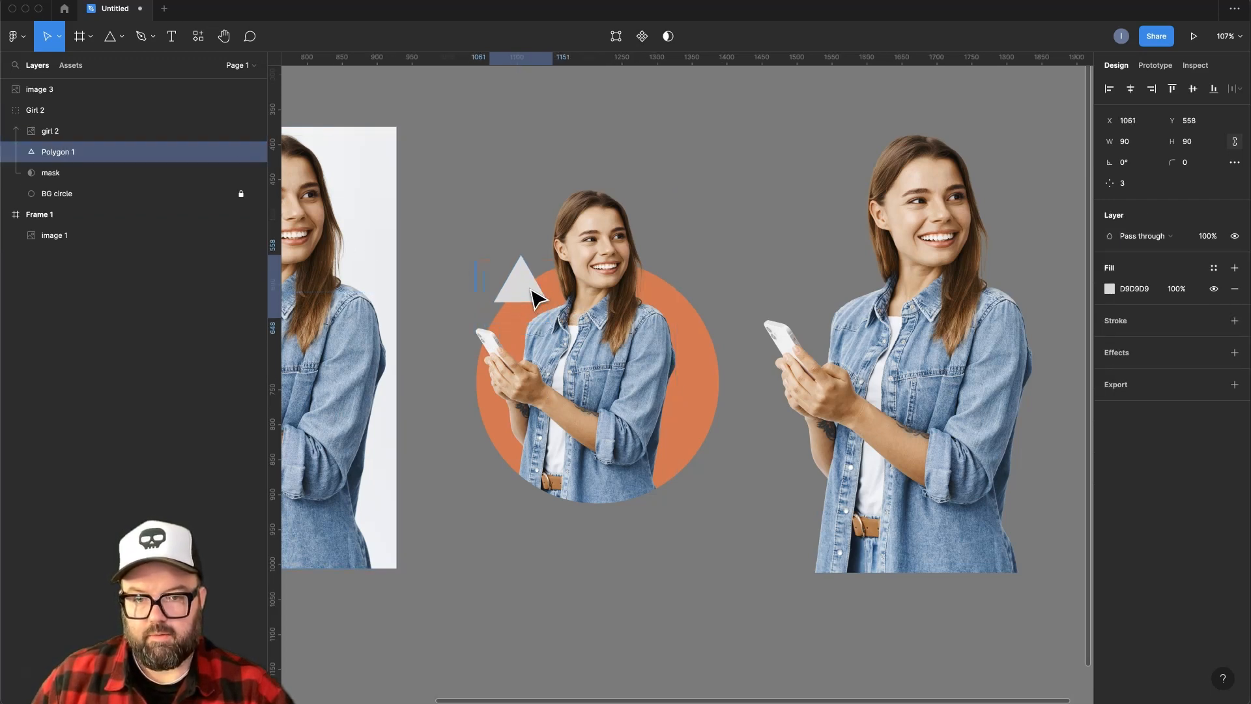
Set the triangle's fill colour to green 4CDDB2.
left_click(1109, 289)
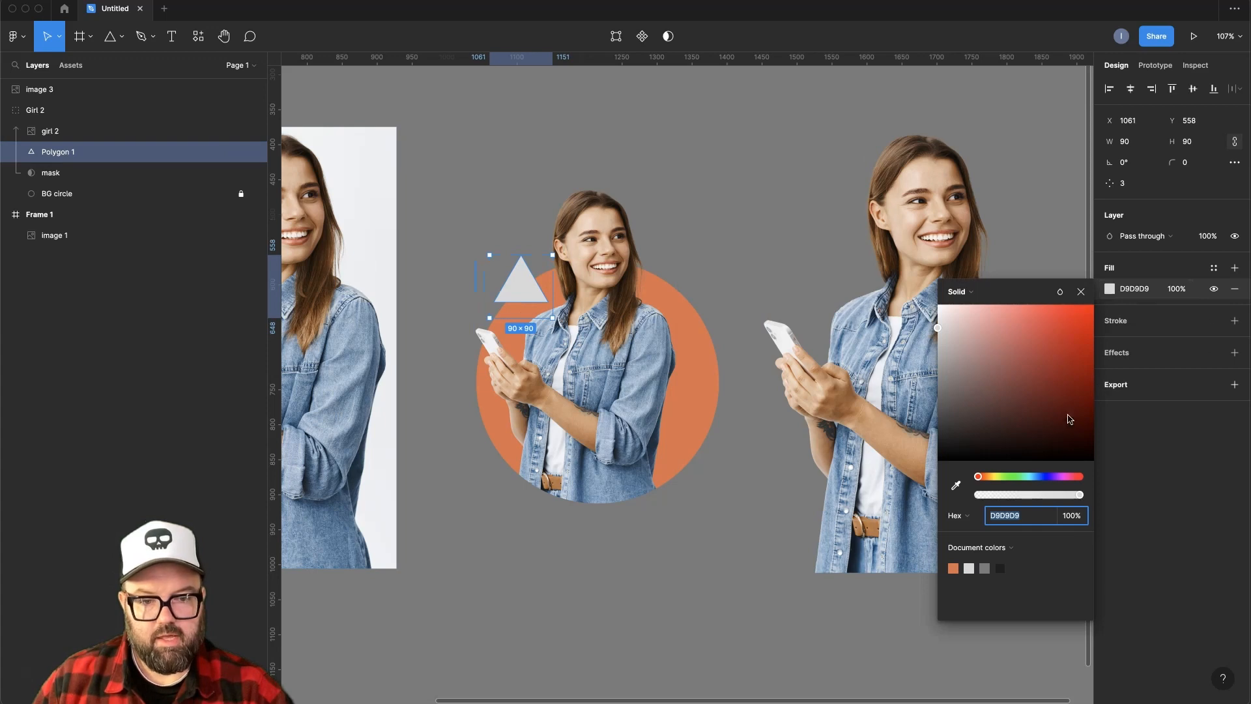
left_click(955, 567)
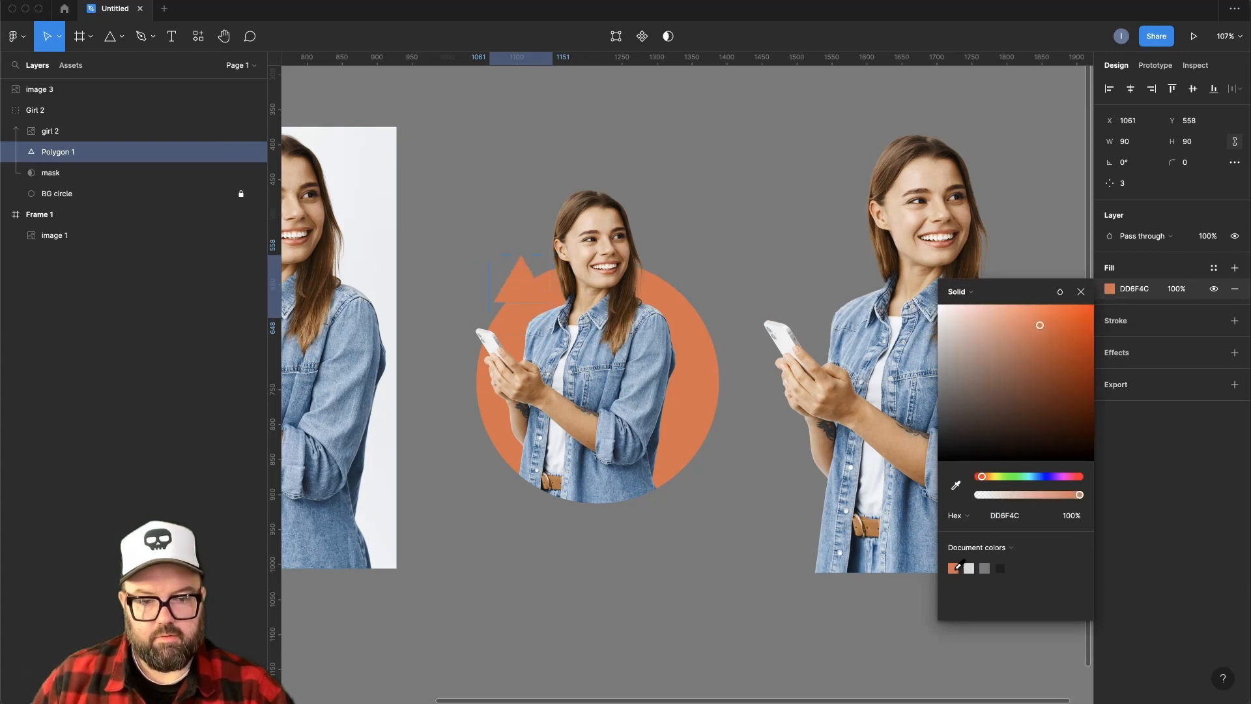
left_click_drag(989, 479, 1021, 481)
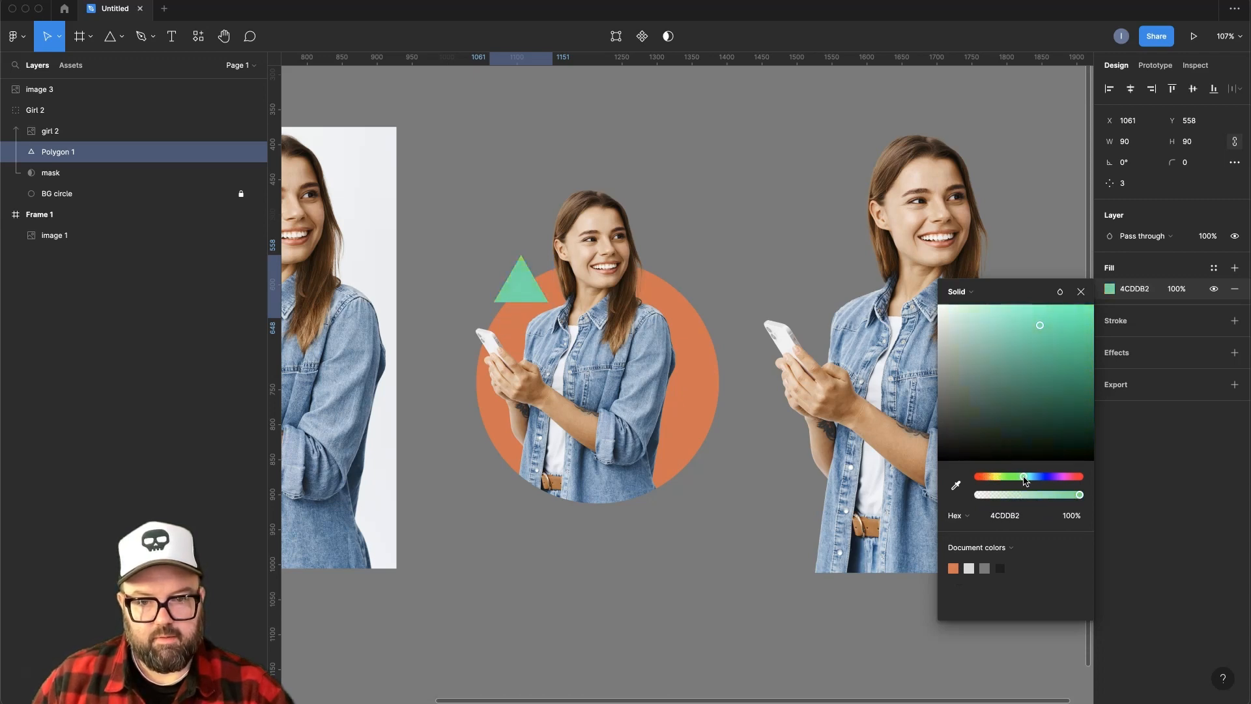
Rotate the triangle to about -70.29° and enlarge it to about 121.63 × 121.63, partly behind the woman's head.
left_click_drag(549, 318, 539, 274)
left_click_drag(585, 203, 645, 303)
left_click_drag(507, 325, 515, 313)
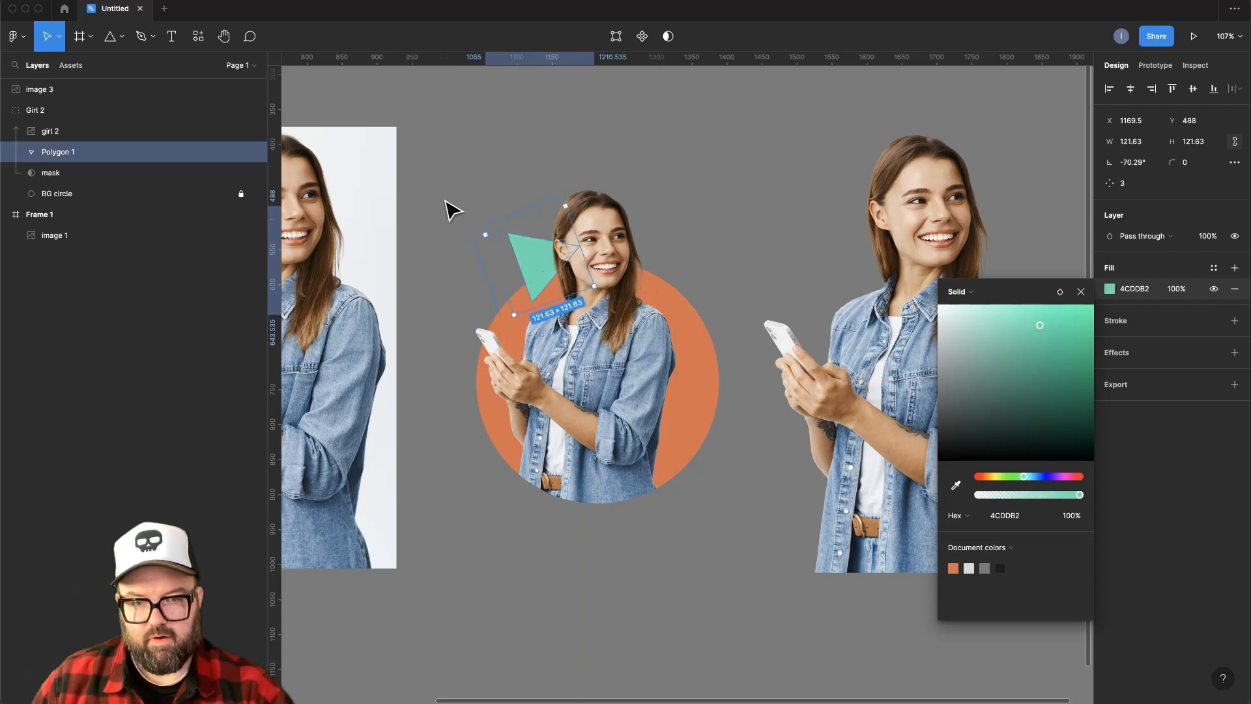
Duplicate the green triangle twice as smaller copies, one by the woman's elbow and one about 41.36 × 41.36 above the phone.
key("alt")
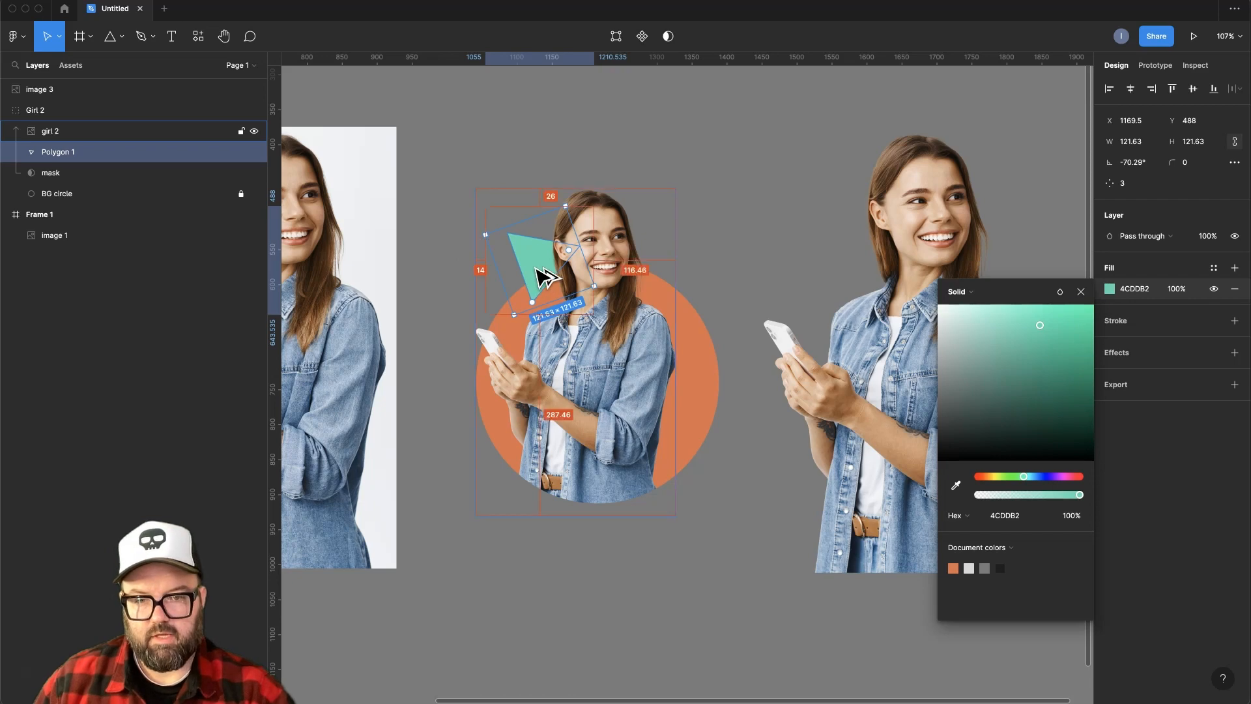
left_click_drag(544, 277, 632, 293)
left_click_drag(637, 296, 515, 327)
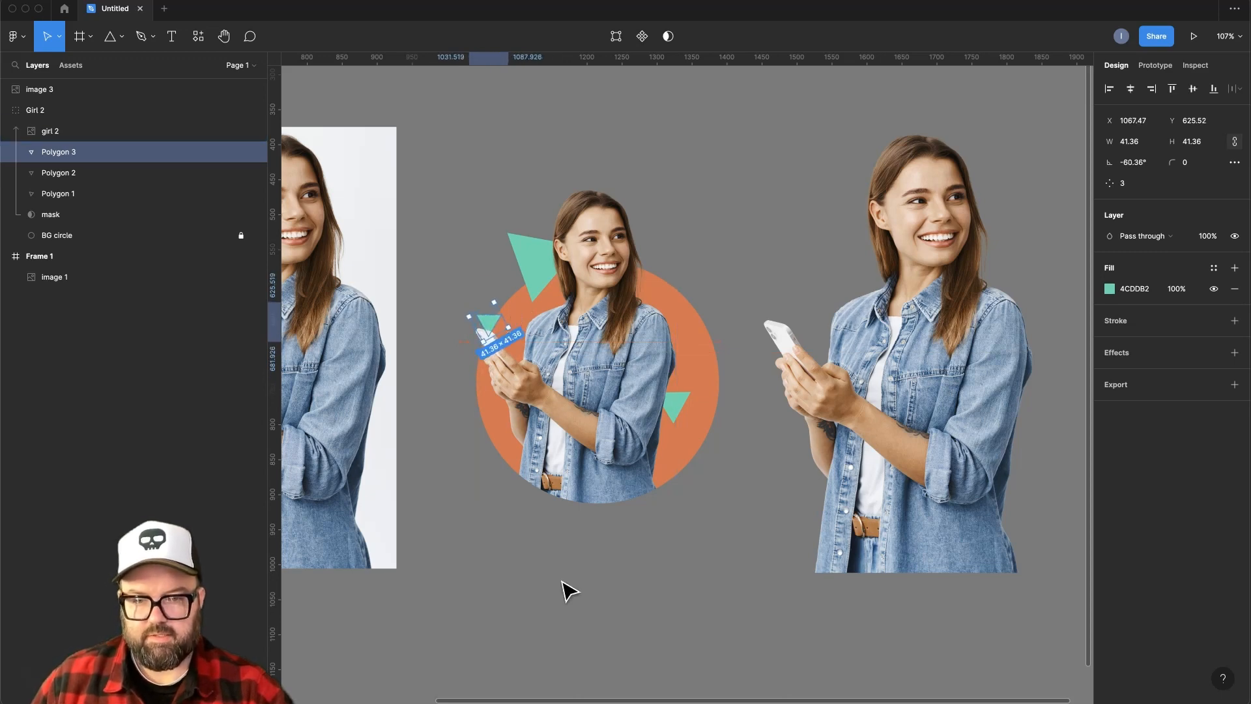
Reduce the large triangle, Polygon 1, to about 108.48 × 108.48 beside the woman's head.
left_click(518, 265)
double_click(538, 270)
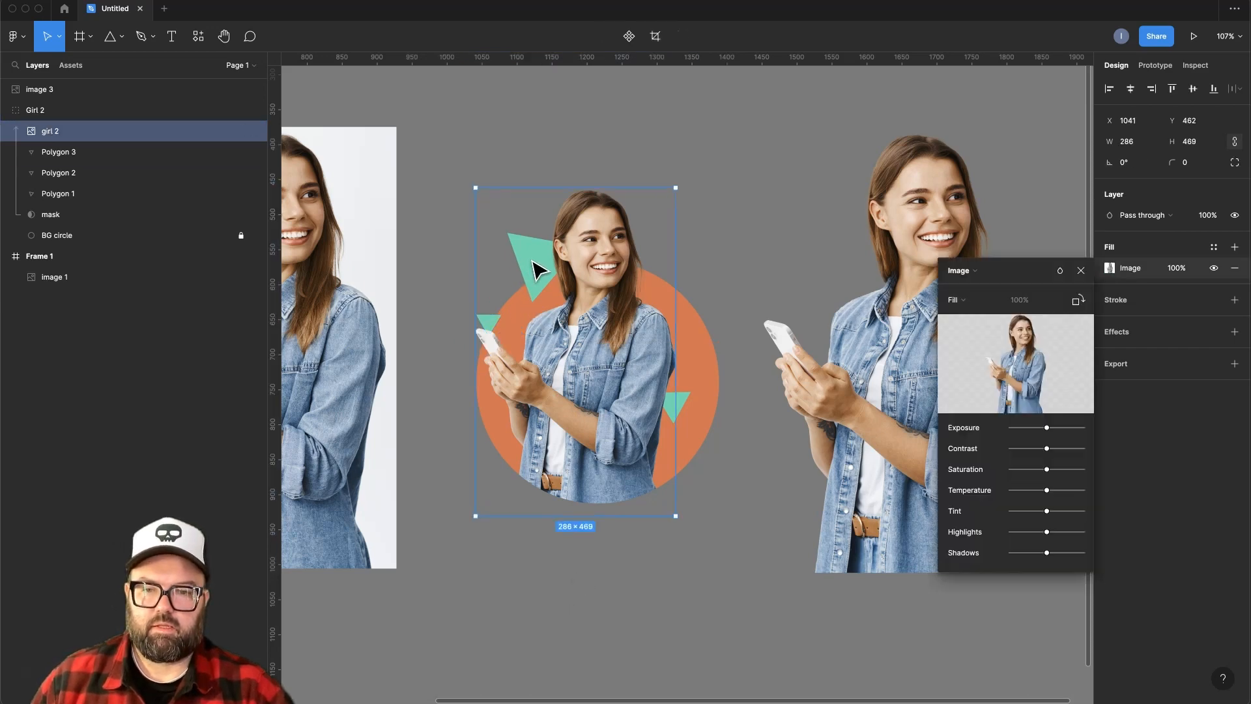
left_click(73, 203)
left_click_drag(512, 315, 542, 276)
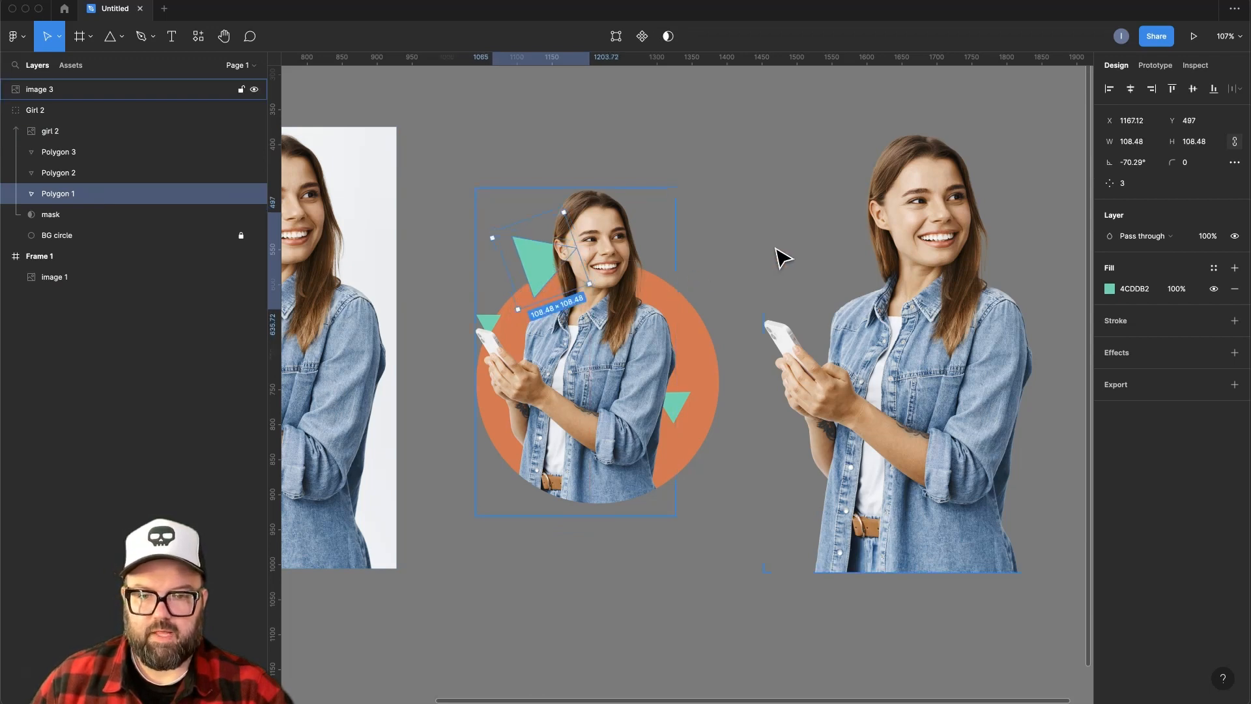
left_click(726, 570)
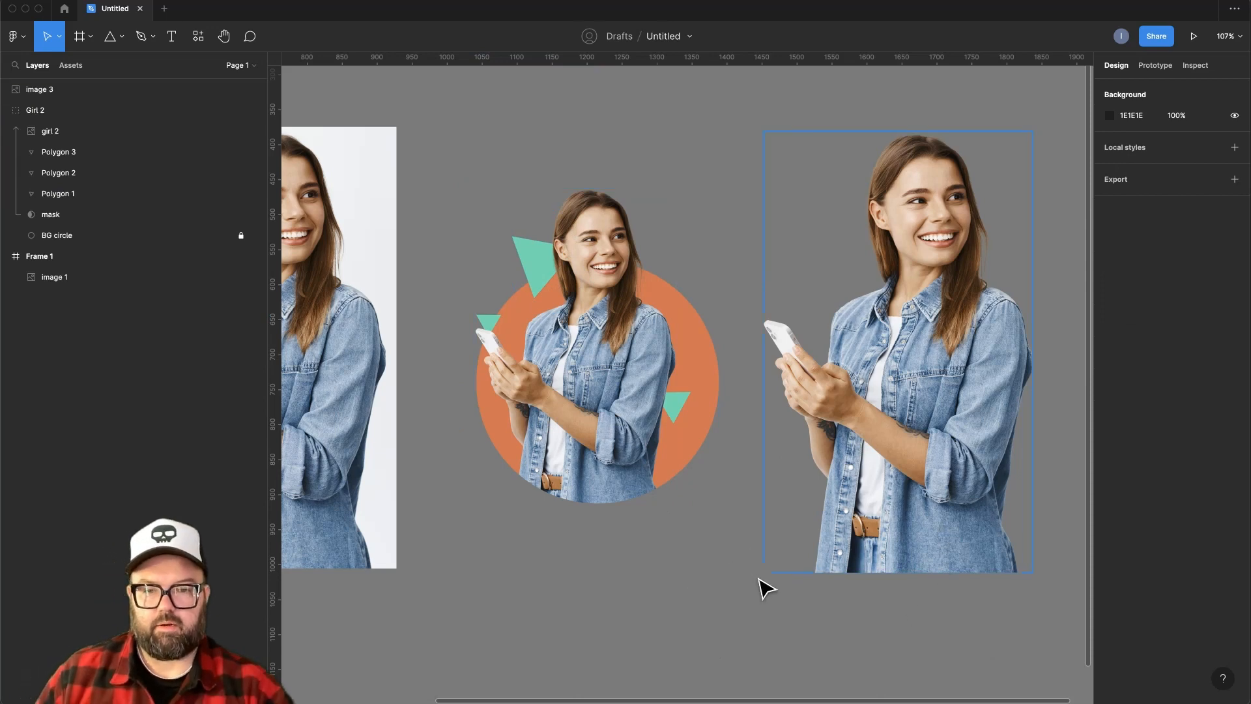
Move the whole Girl 2 group to about X 928, Y 615 on the canvas.
left_click_drag(740, 559, 843, 578)
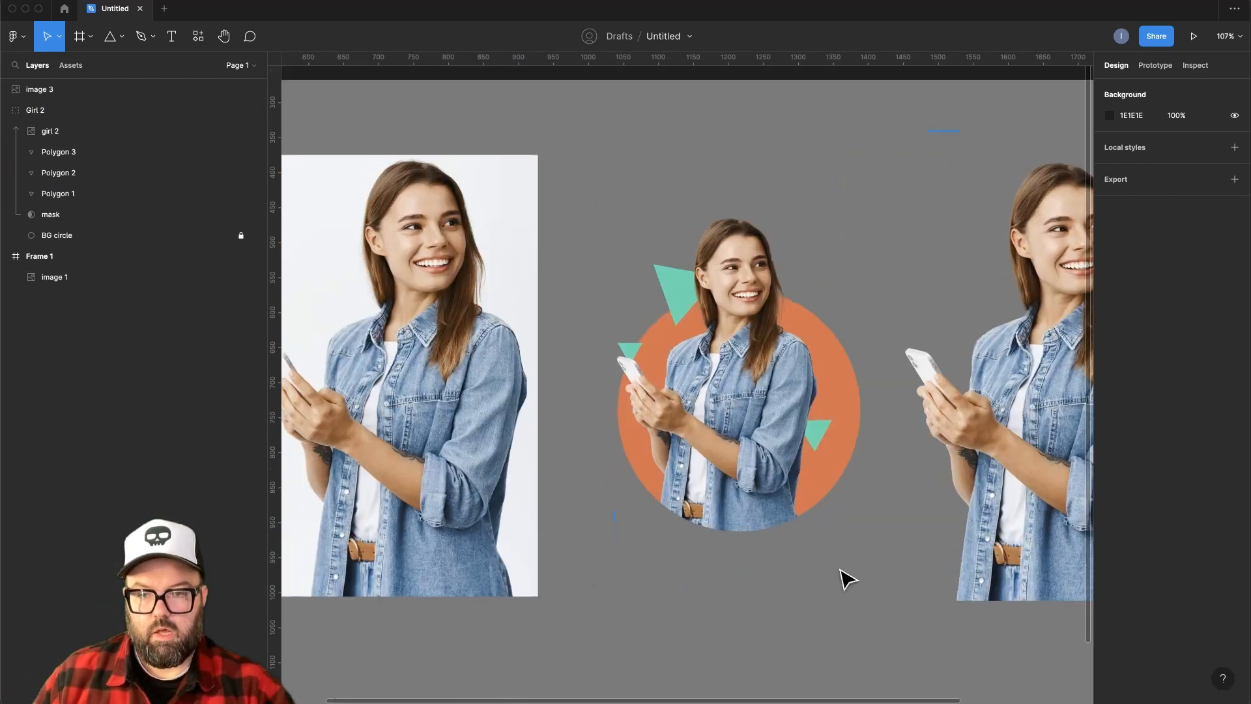
left_click(731, 401)
left_click_drag(763, 414, 667, 535)
left_click_drag(775, 477, 602, 407)
left_click_drag(565, 465, 598, 459)
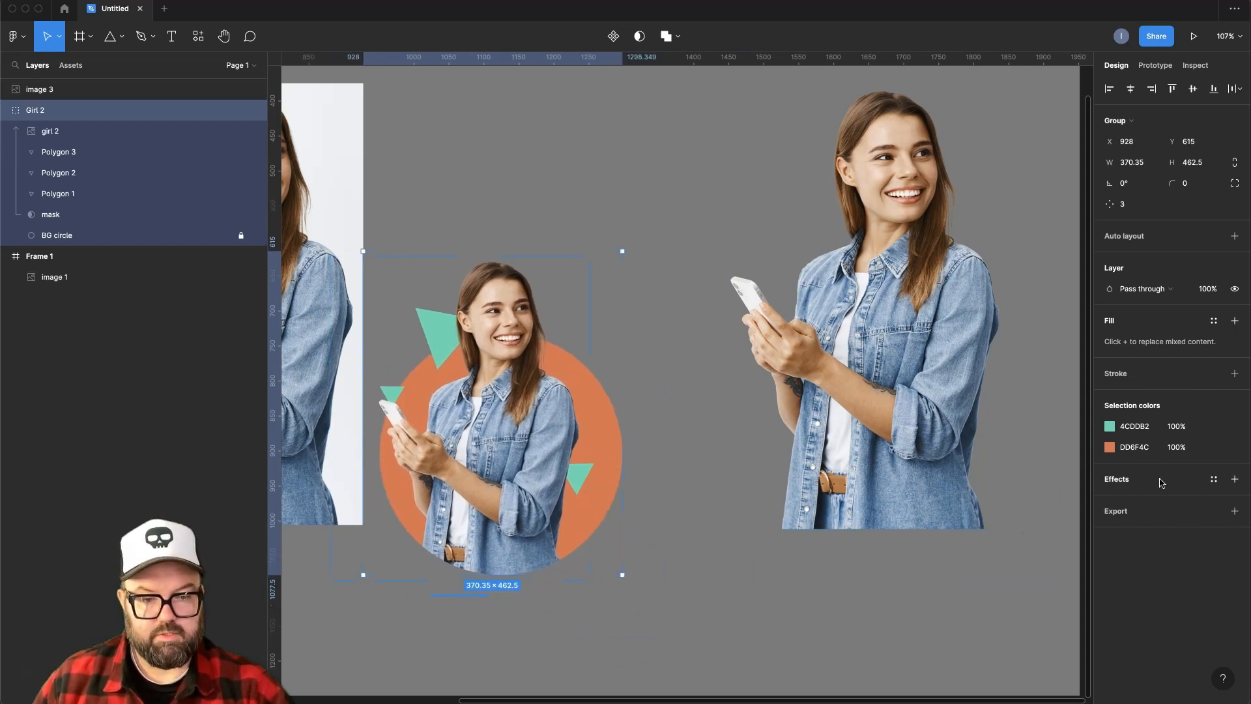
Add a drop shadow to the Girl 2 group with its blur set to 22.
left_click(1234, 479)
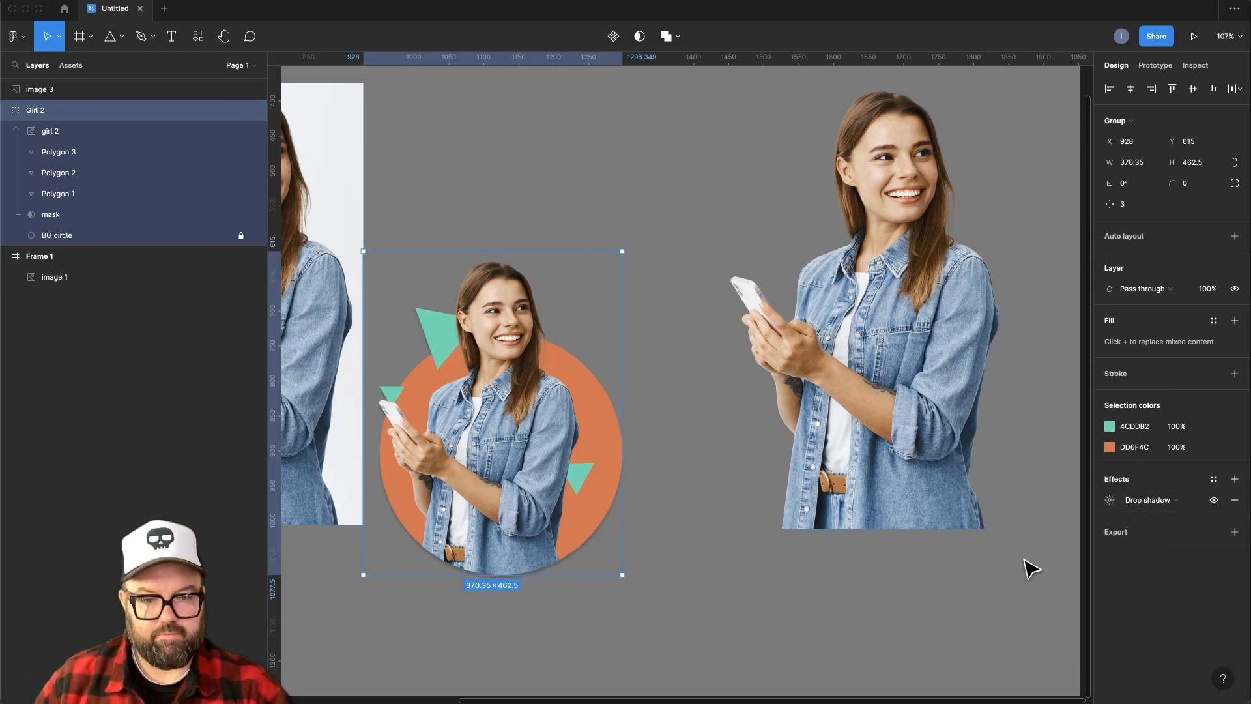
left_click(1107, 499)
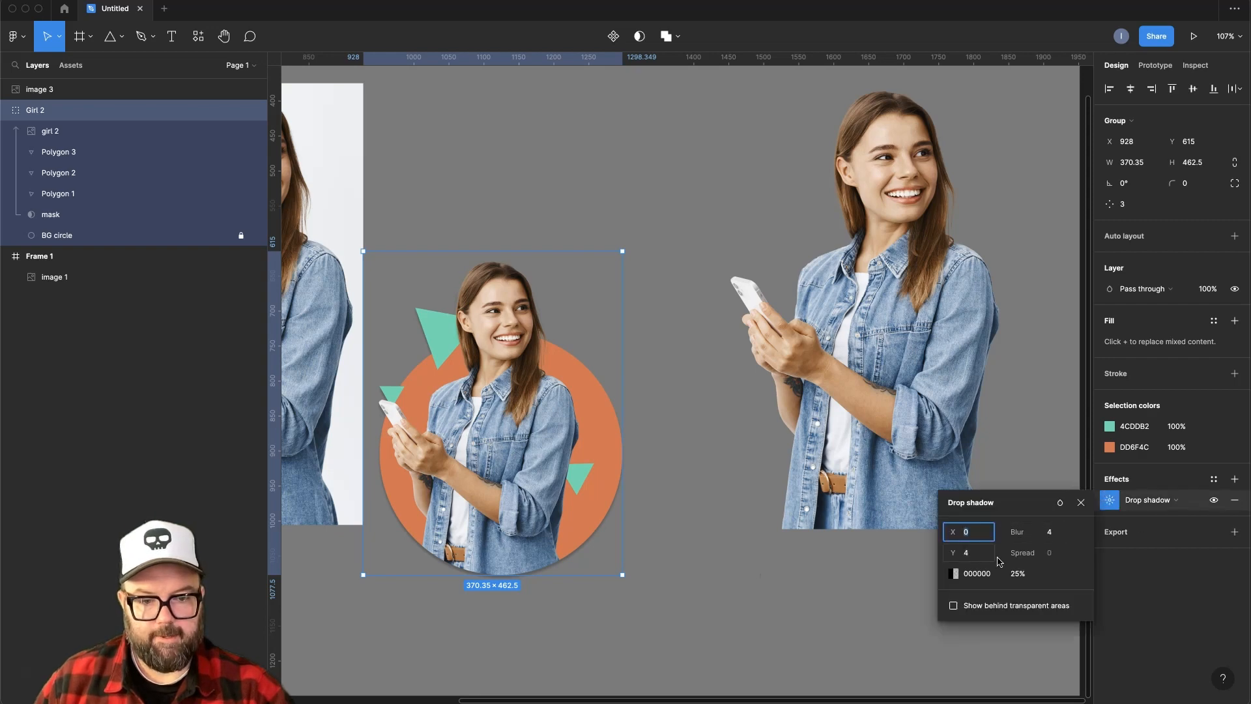
left_click_drag(1017, 531, 1099, 536)
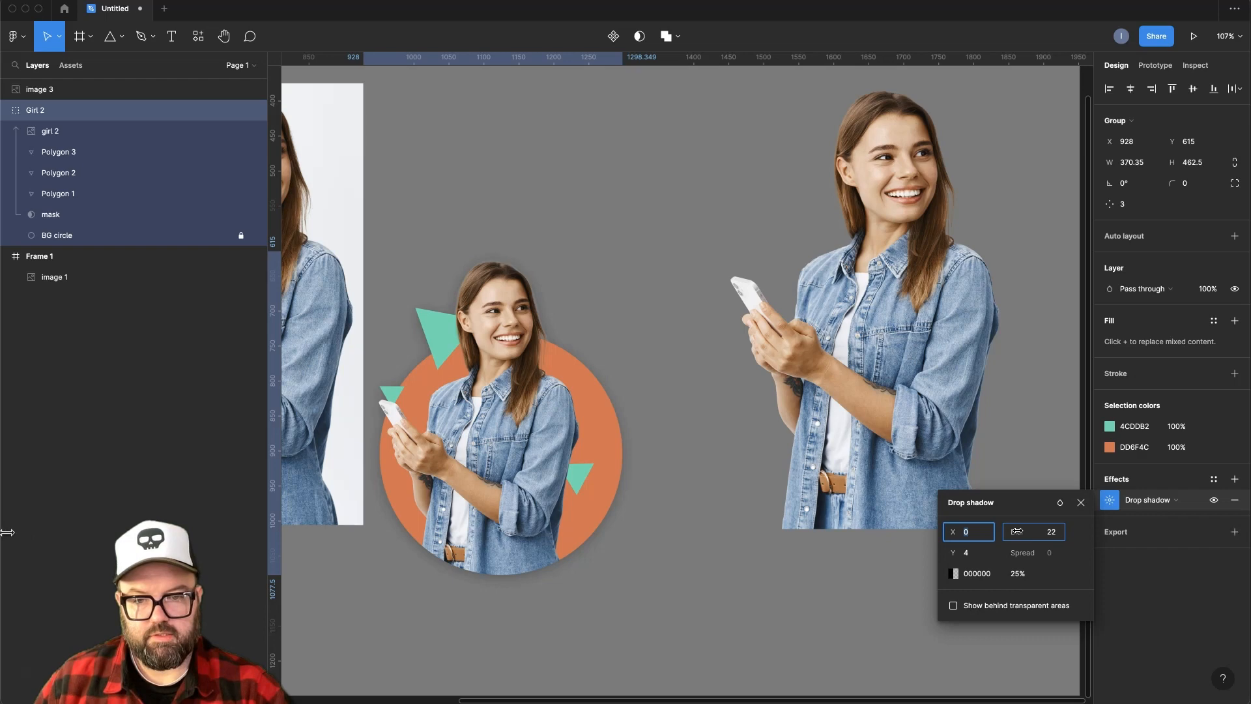
left_click(779, 612)
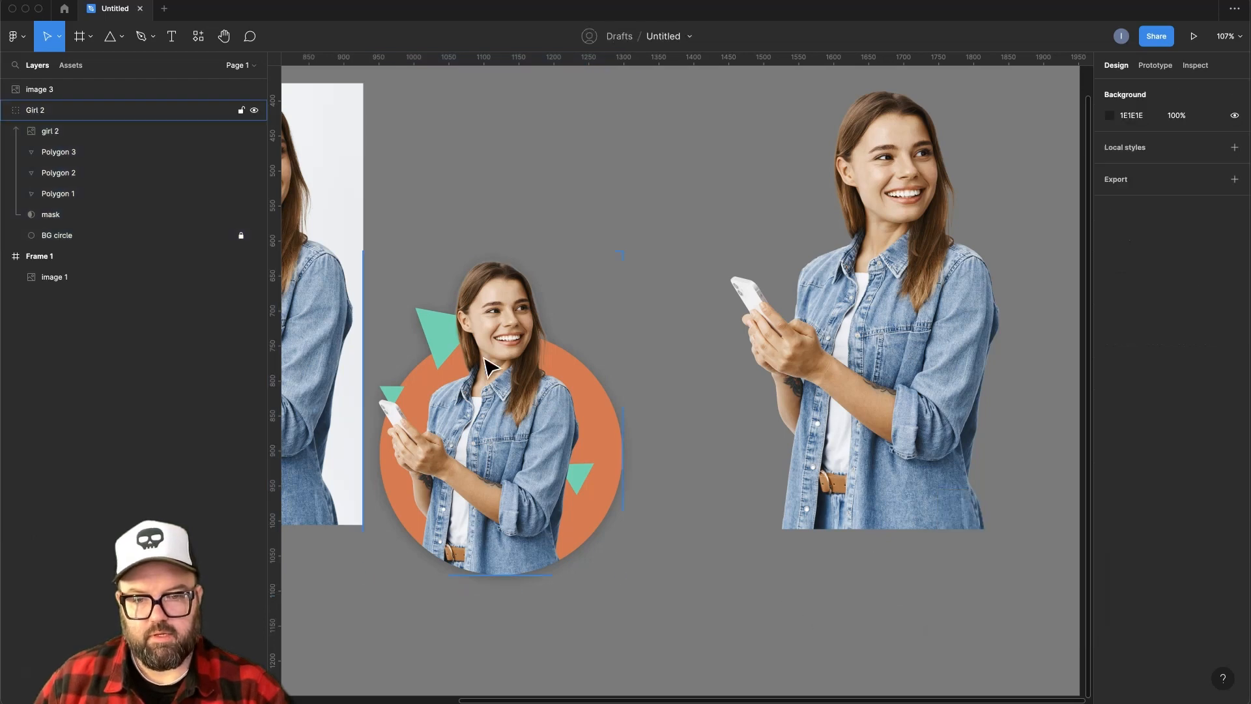
Move the Girl 2 group to about X 963, Y 697 and collapse its layers.
left_click_drag(598, 460, 573, 488)
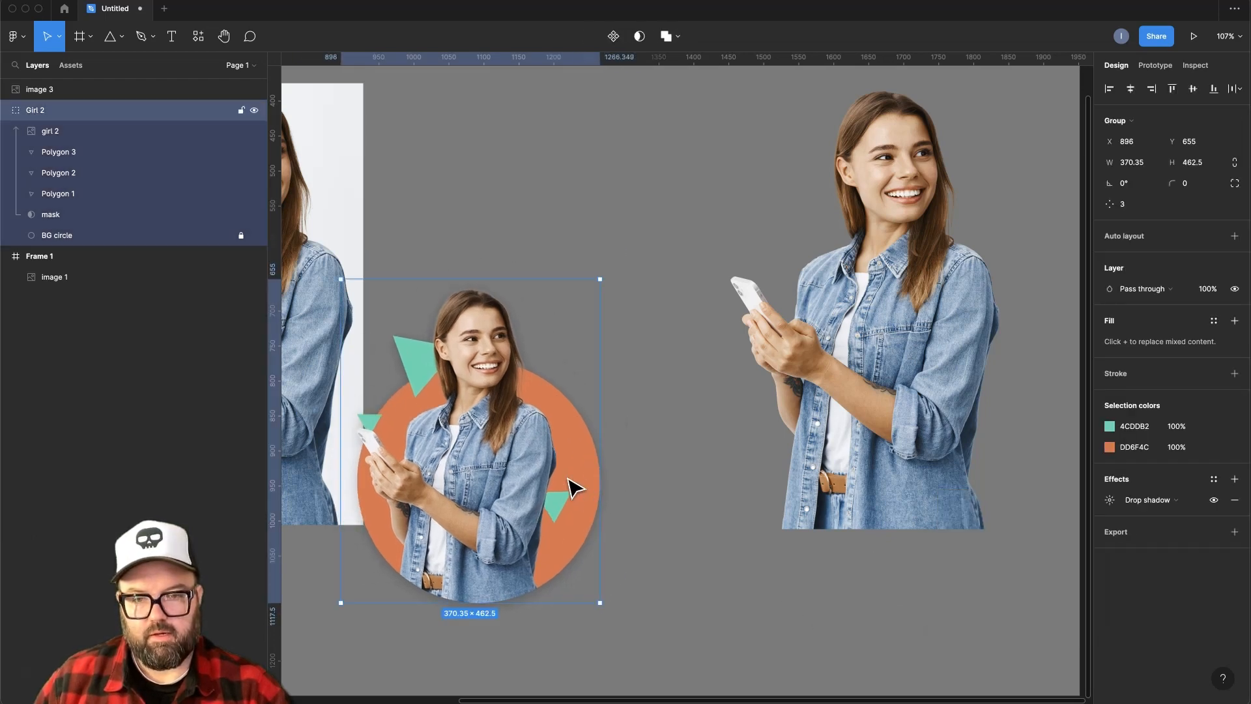
left_click(636, 419)
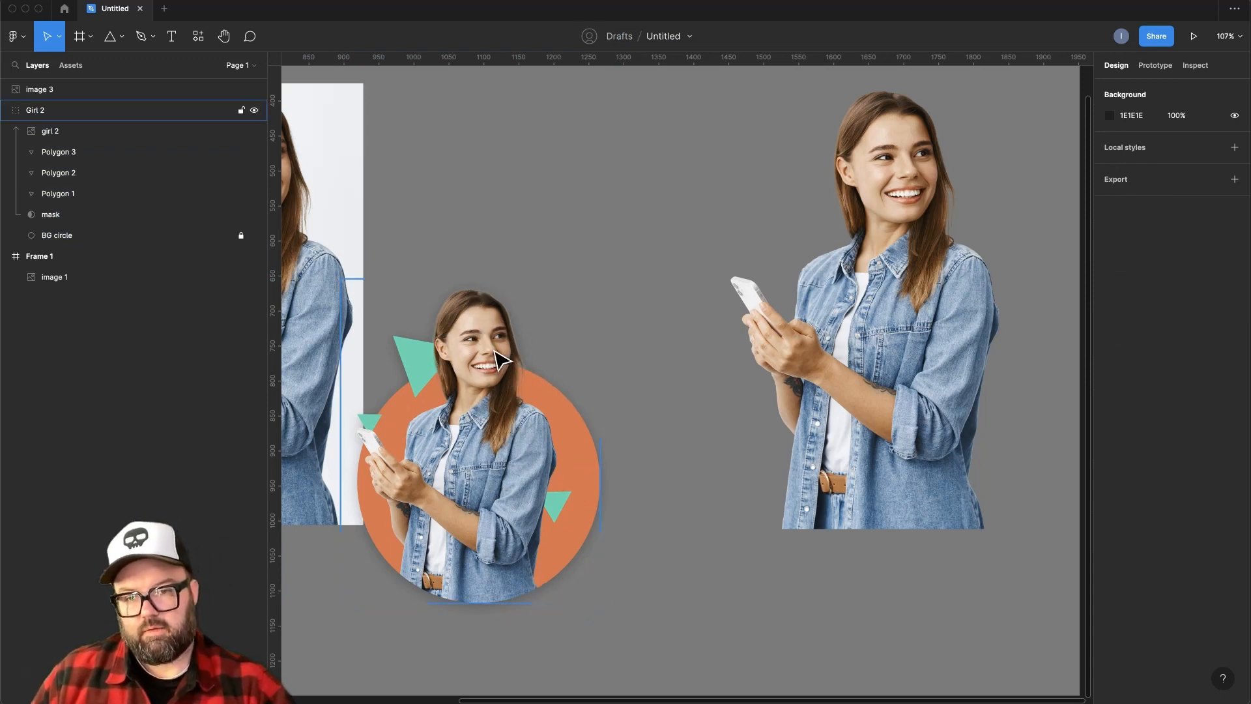
left_click_drag(484, 465, 529, 496)
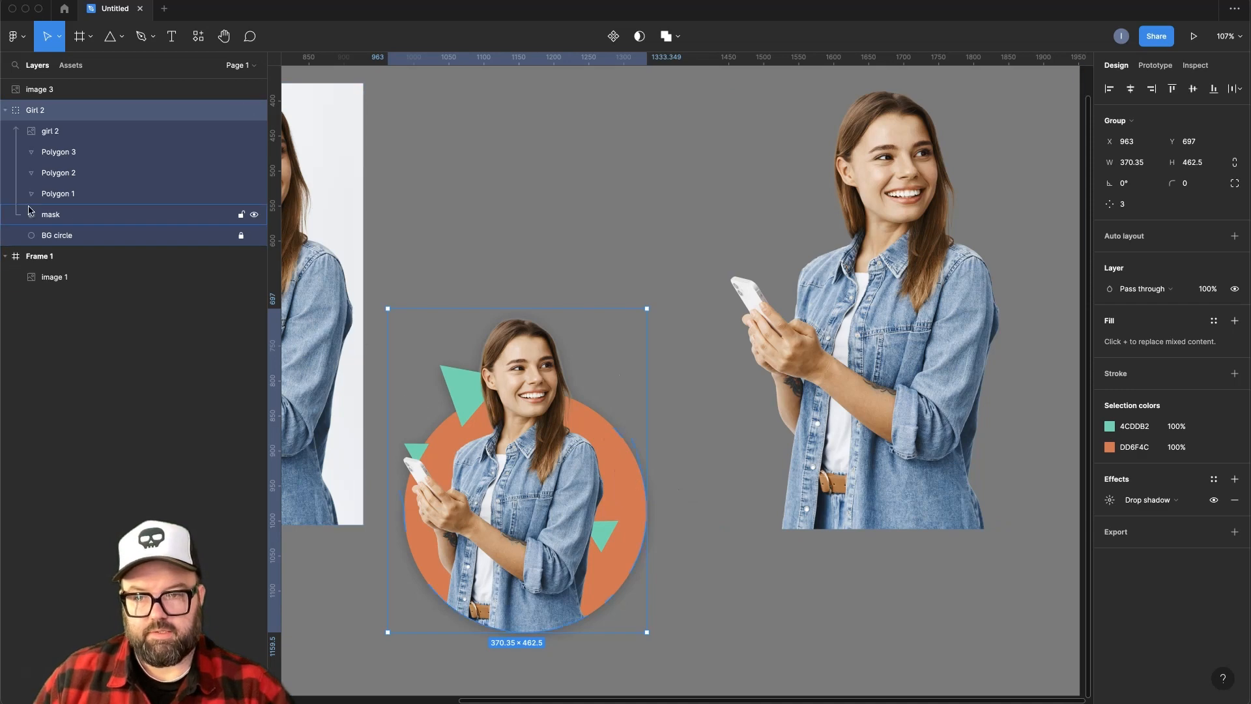
left_click(98, 216)
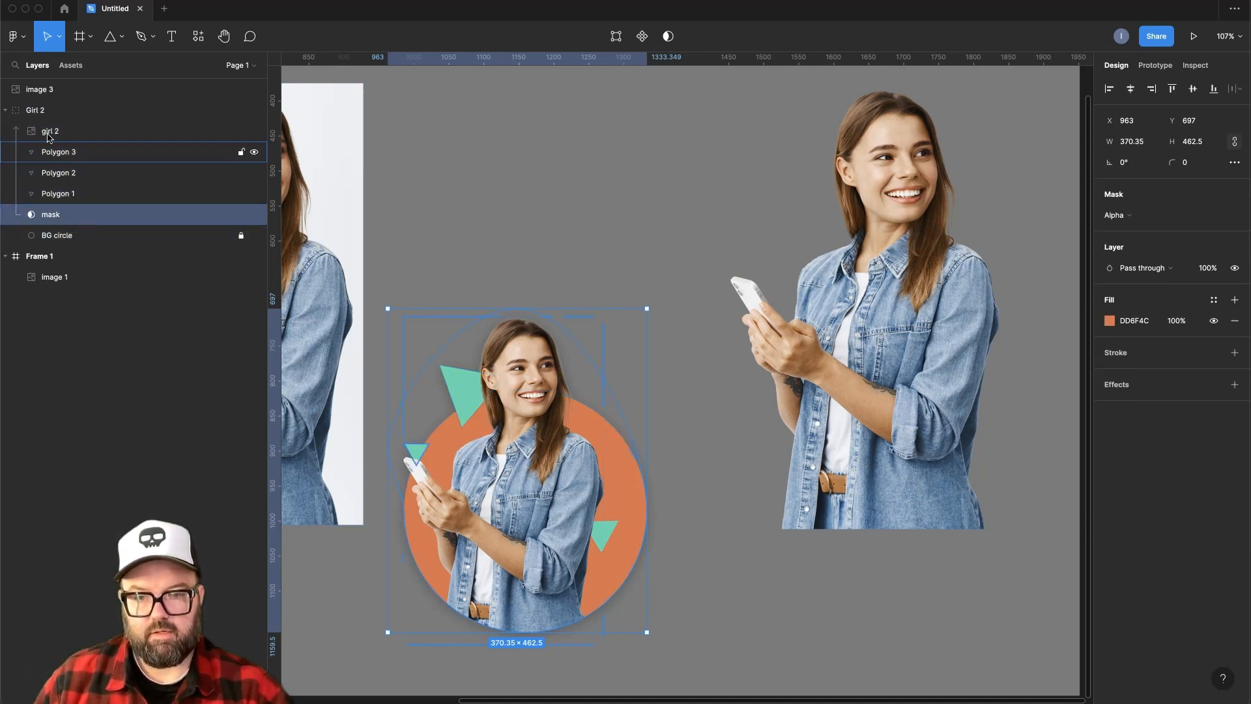
left_click(5, 110)
scroll(562, 221, "right", 3)
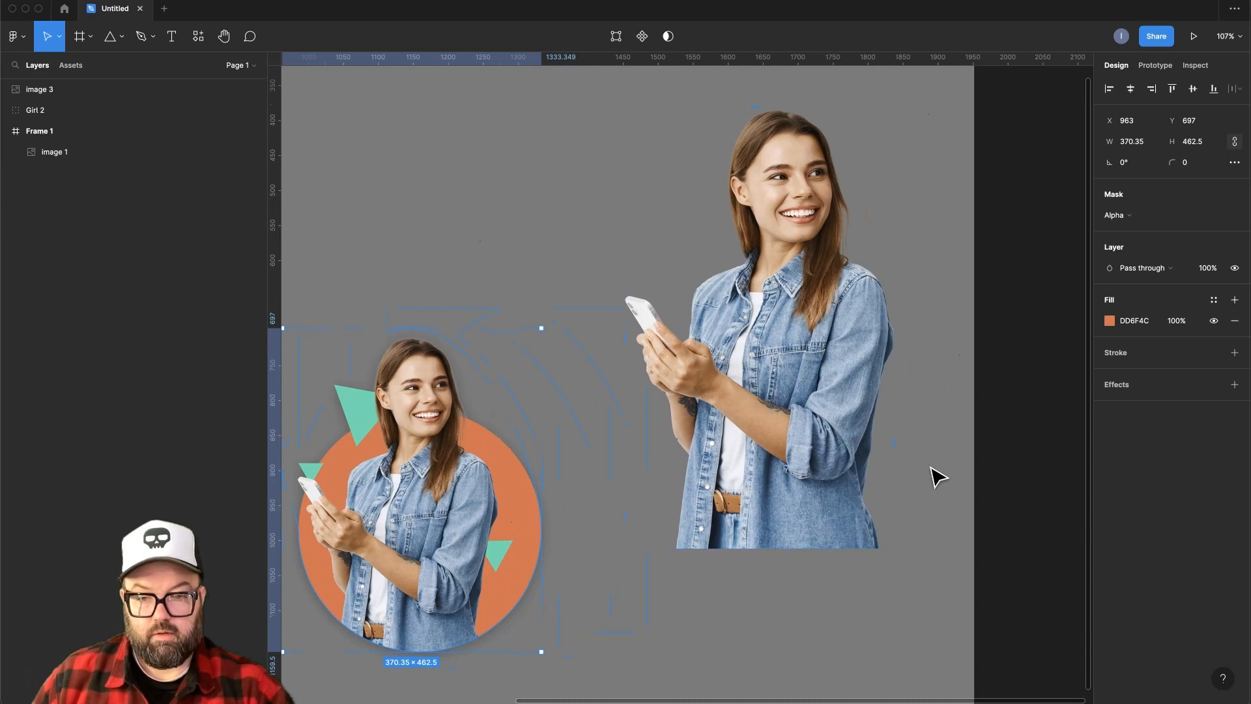
left_click(948, 484)
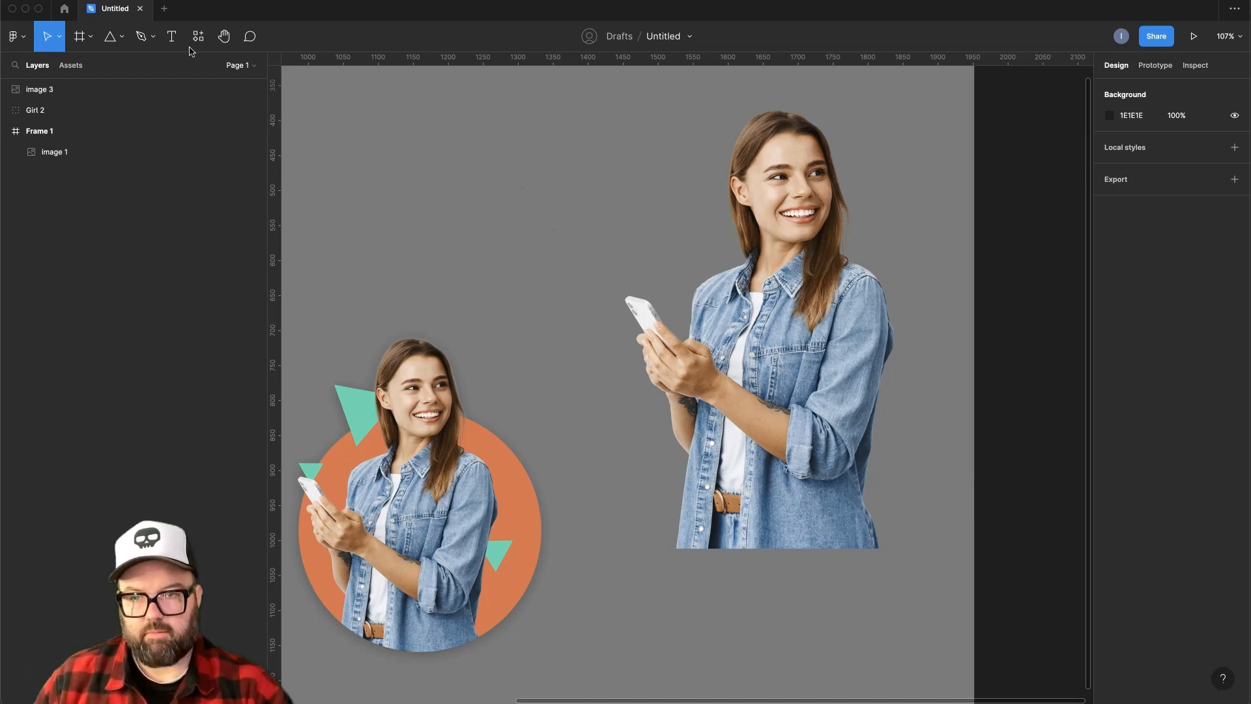
Draw a downward-pointing triangle of about 530 × 530, rotated -60°, behind the torso of the large woman cutout.
left_click(111, 38)
left_click_drag(608, 267, 1067, 529)
left_click_drag(1069, 264, 1053, 558)
left_click_drag(936, 493, 862, 335)
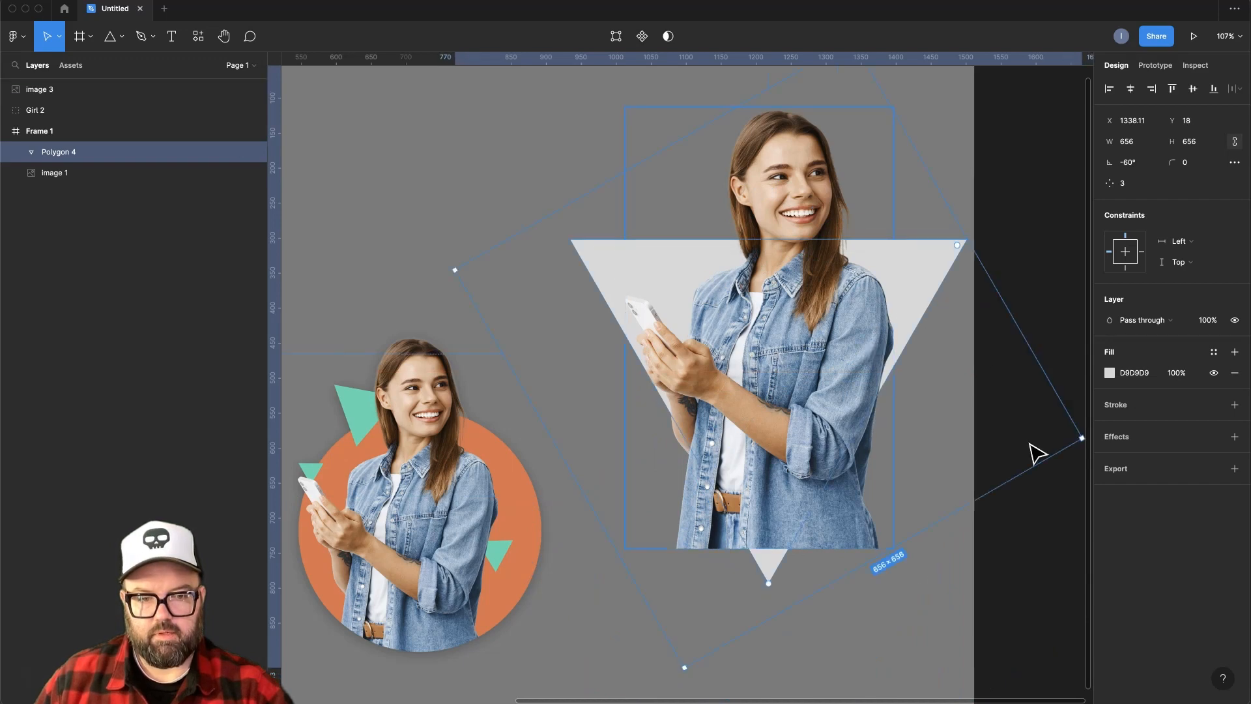
left_click_drag(1073, 437, 1016, 419)
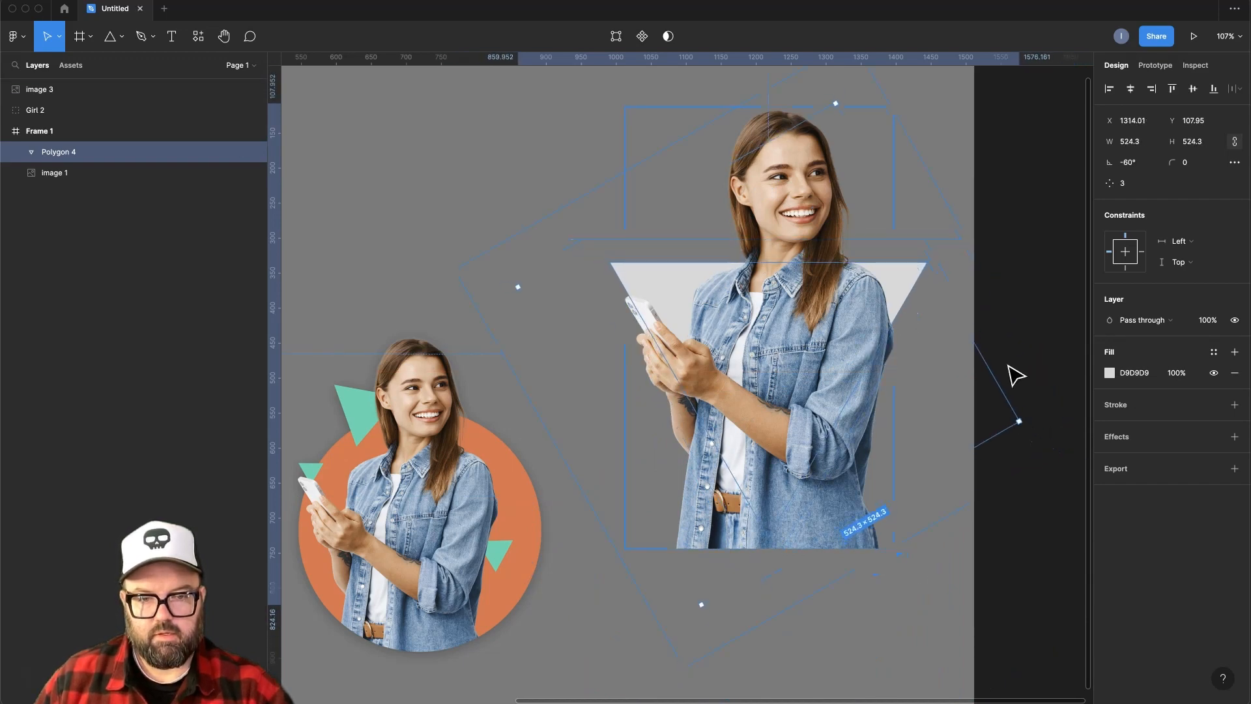
left_click_drag(917, 285, 917, 291)
left_click_drag(713, 605, 715, 613)
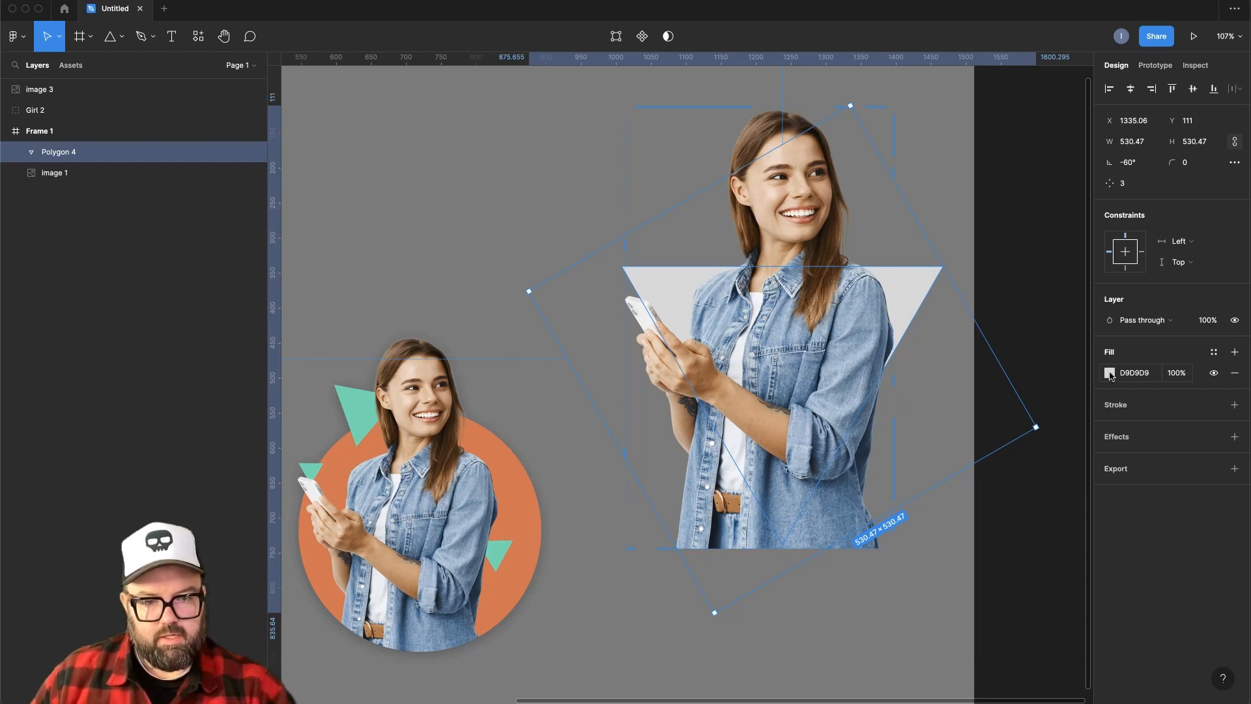
Fill the new large triangle with the green document color 4CDDB2.
left_click(1109, 373)
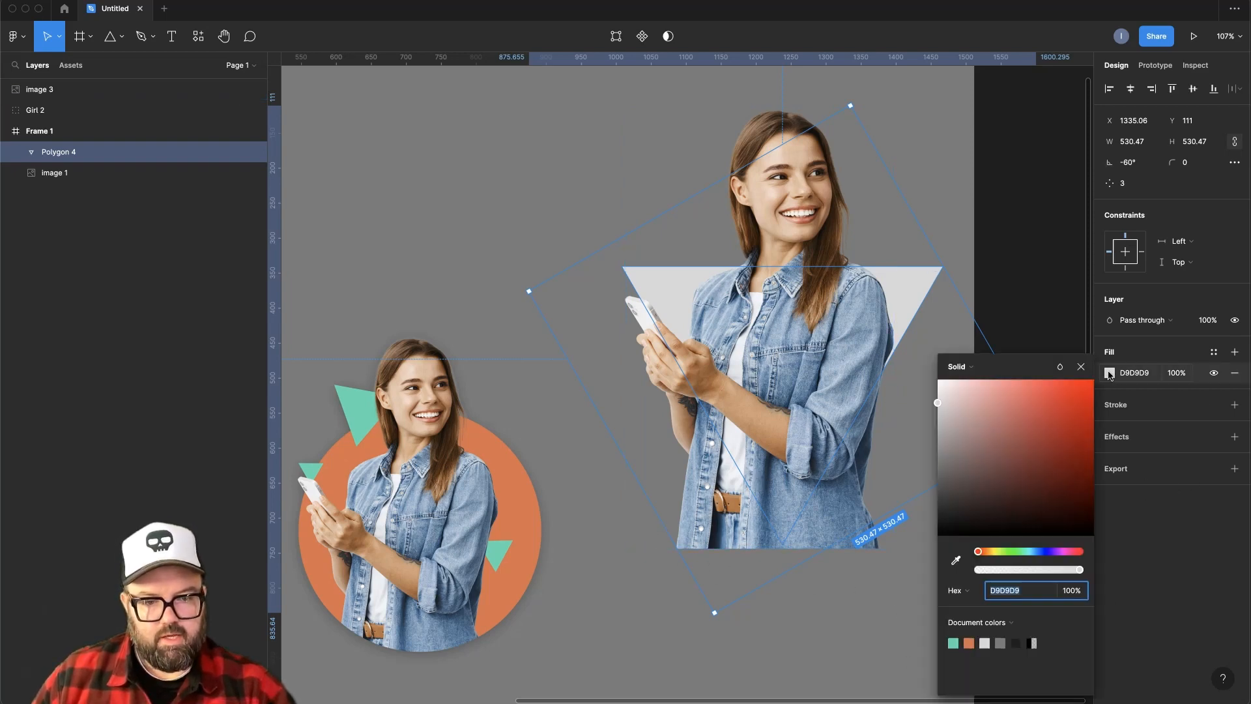
left_click(953, 643)
left_click(839, 671)
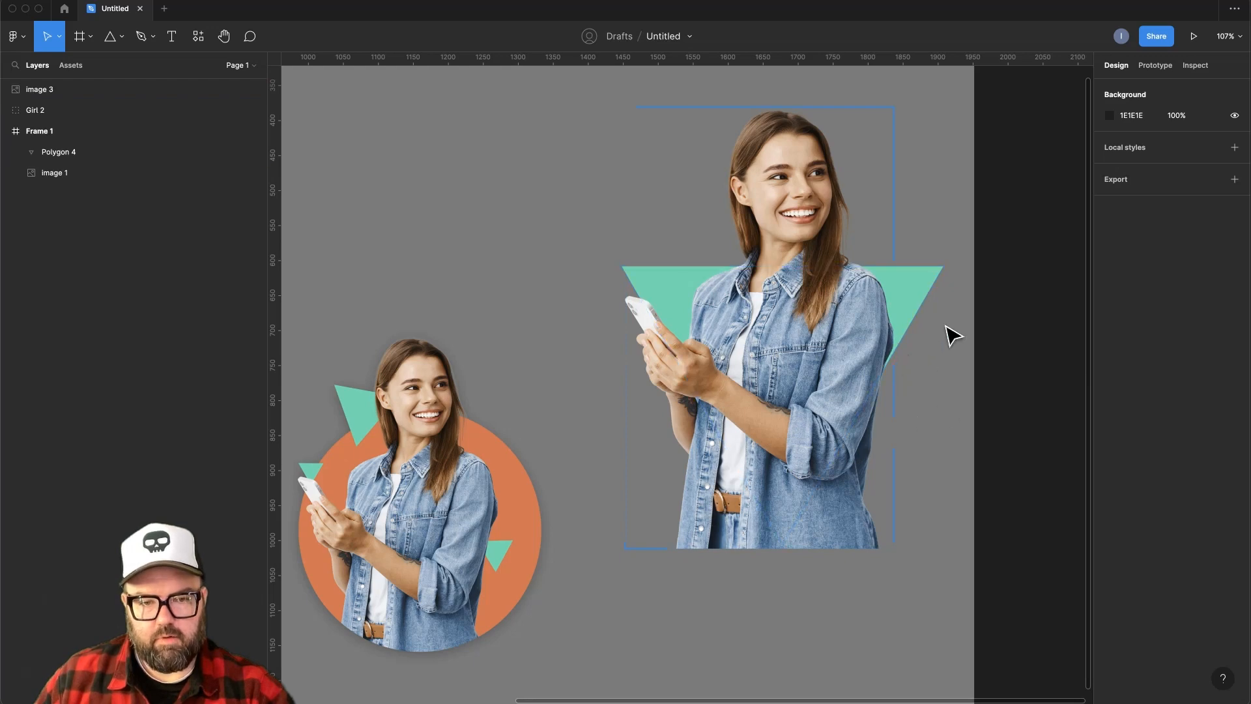
Group the large green triangle with image 3 and rename the group Girl 3.
left_click(913, 288)
left_click(813, 254, "shift")
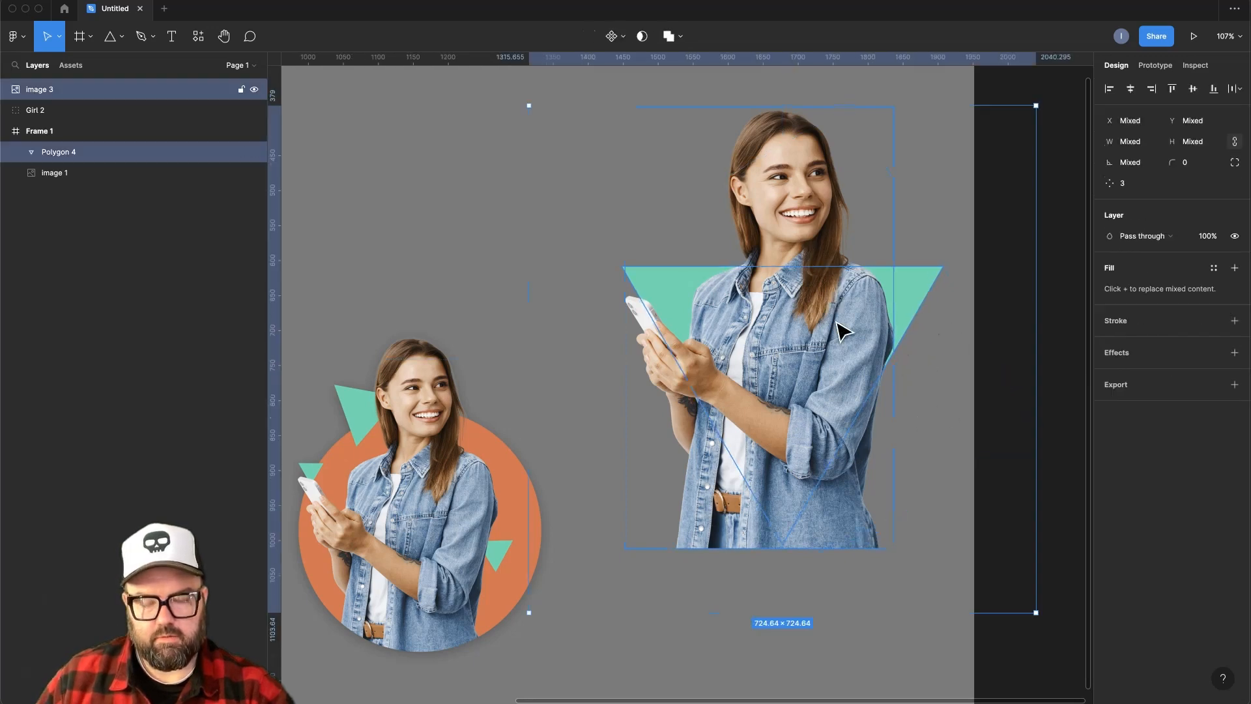
key("super+g")
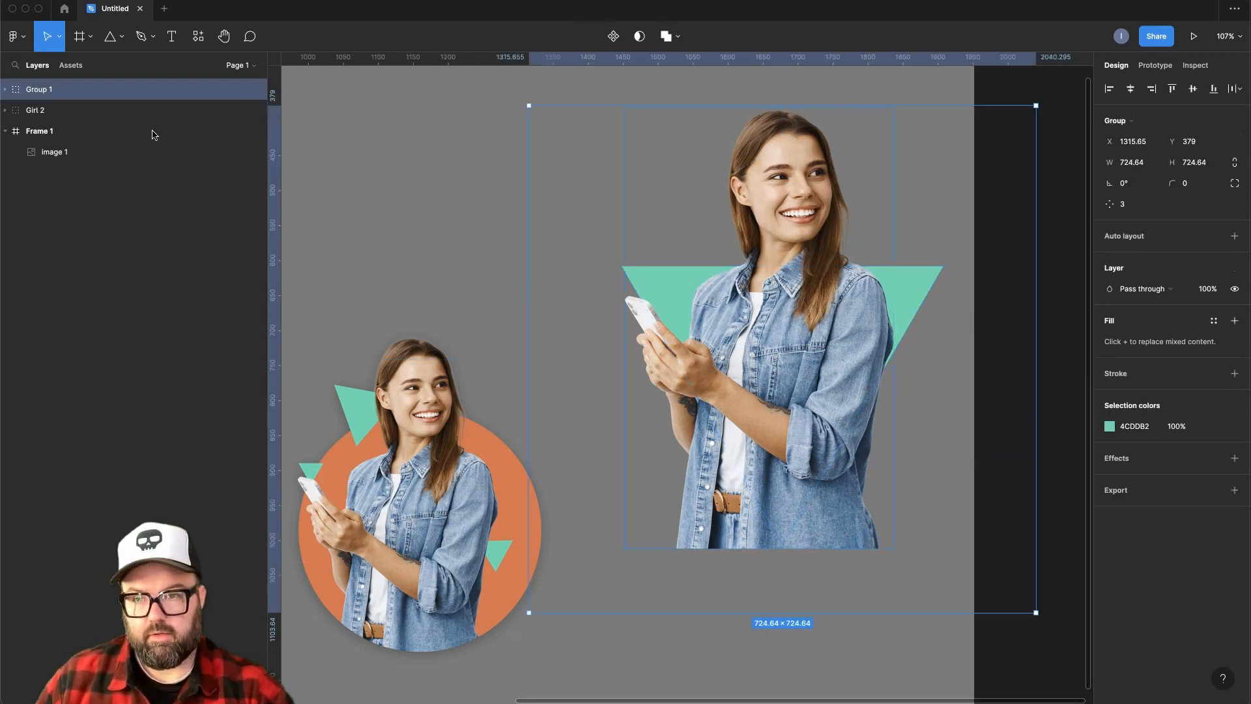
double_click(37, 90)
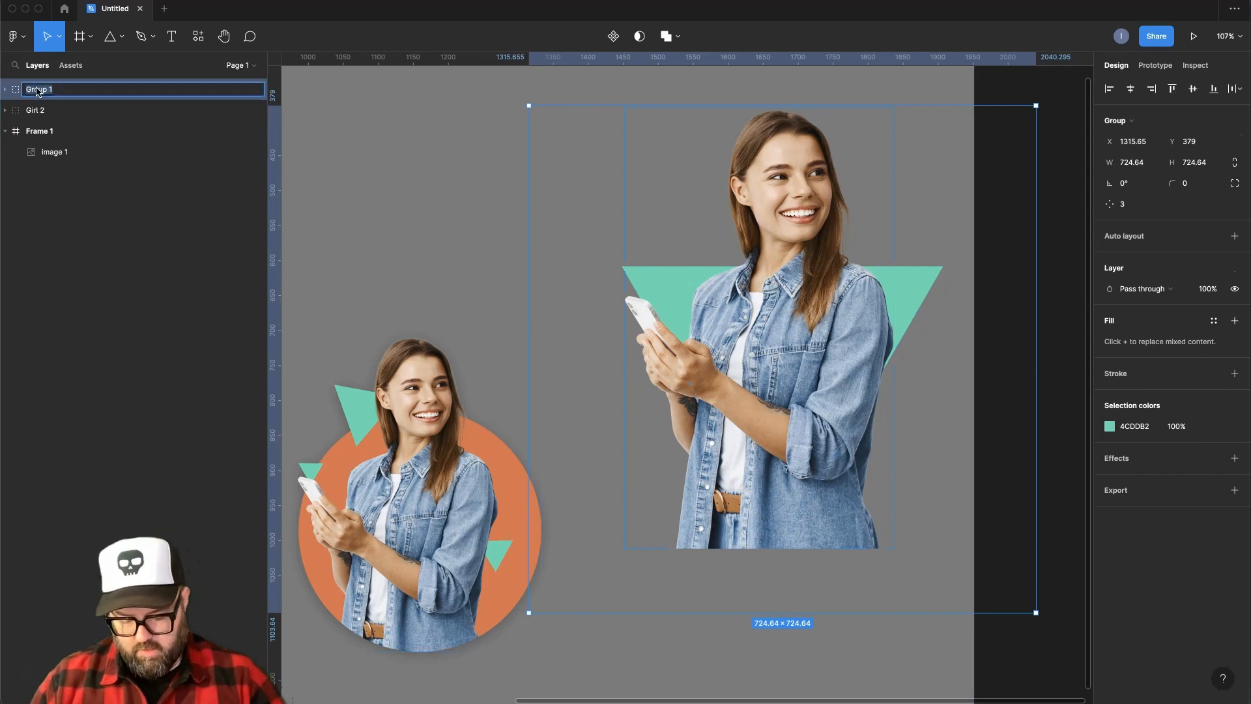
type("Girl 3")
key("Return")
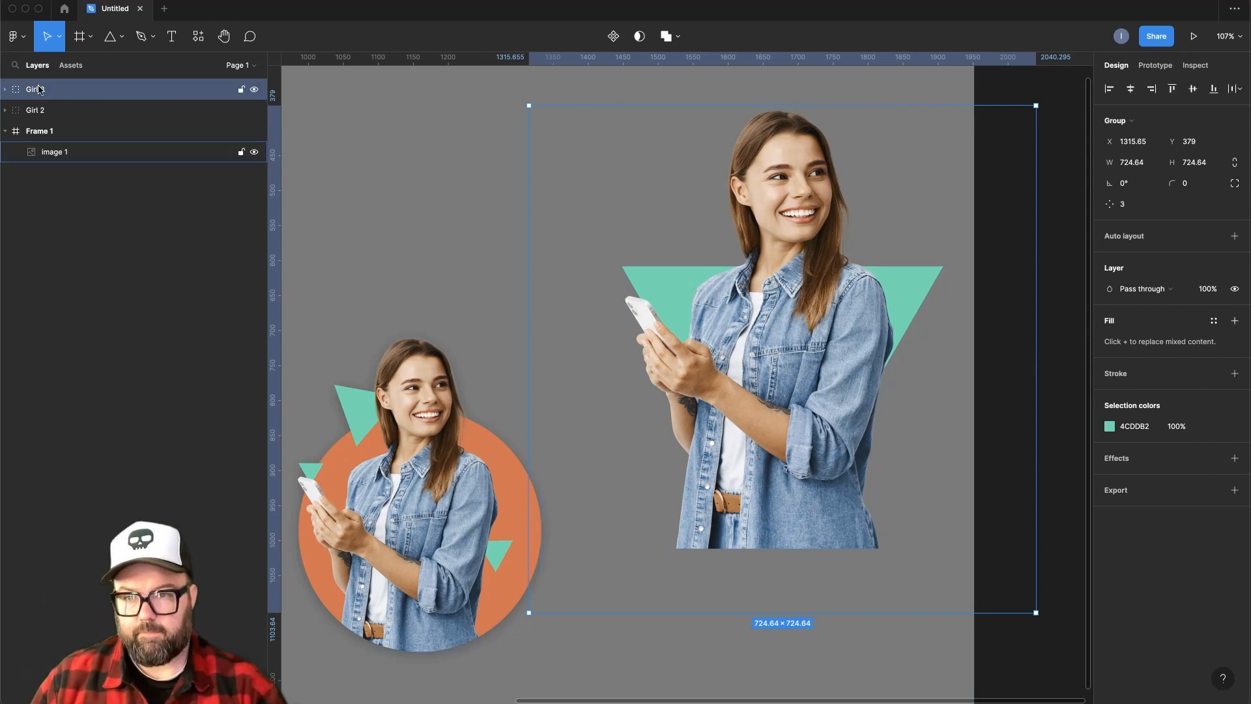
Duplicate Polygon 4 inside the Girl 3 group and rename the copy mask.
left_click(8, 89)
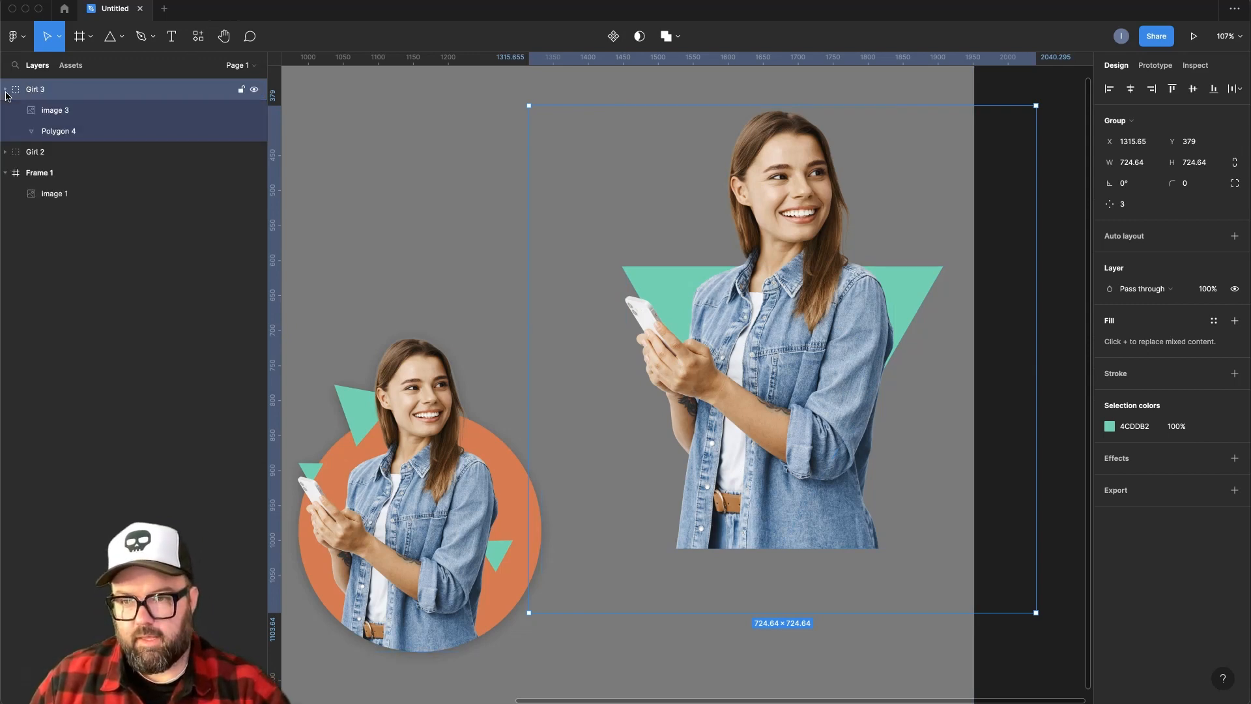
left_click(56, 133)
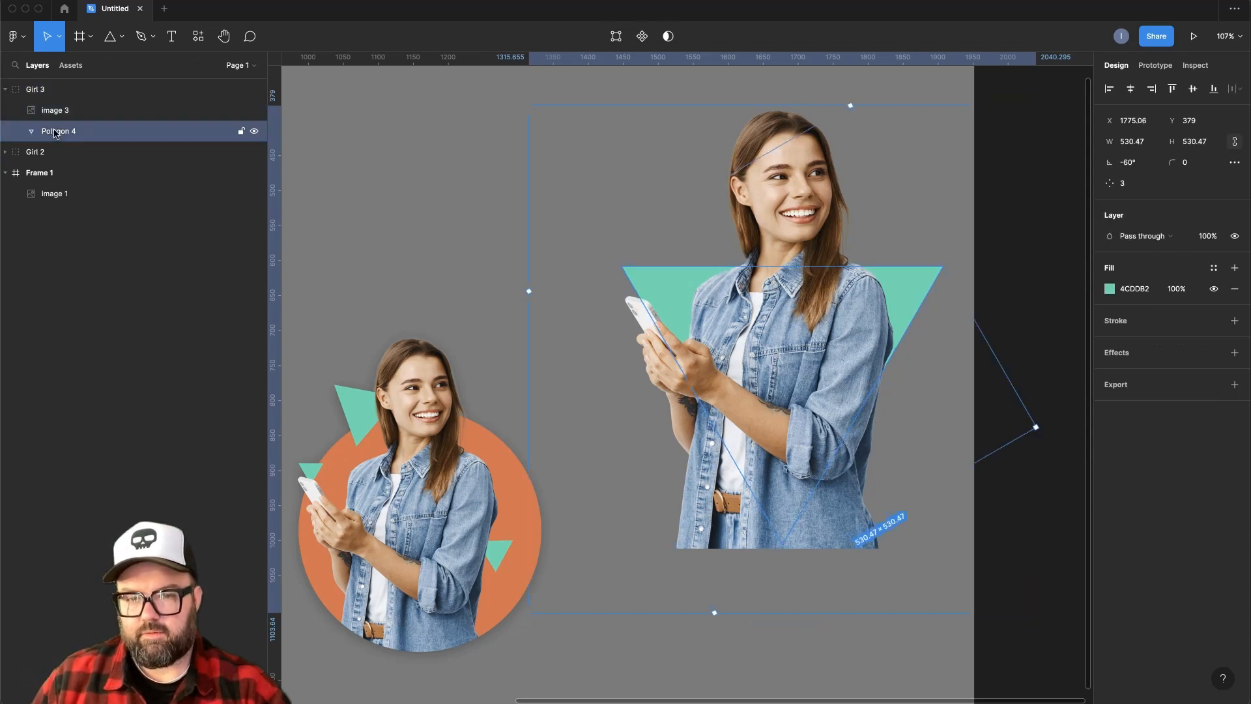
key("alt")
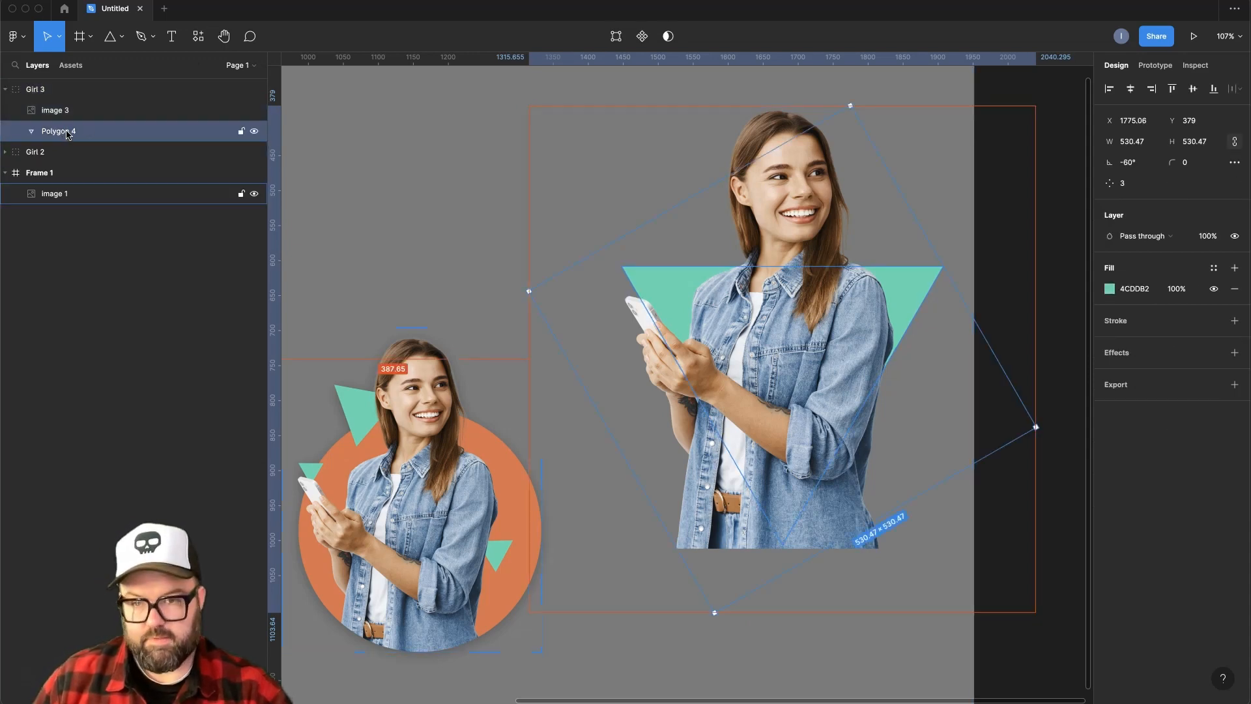
key("ctrl+d")
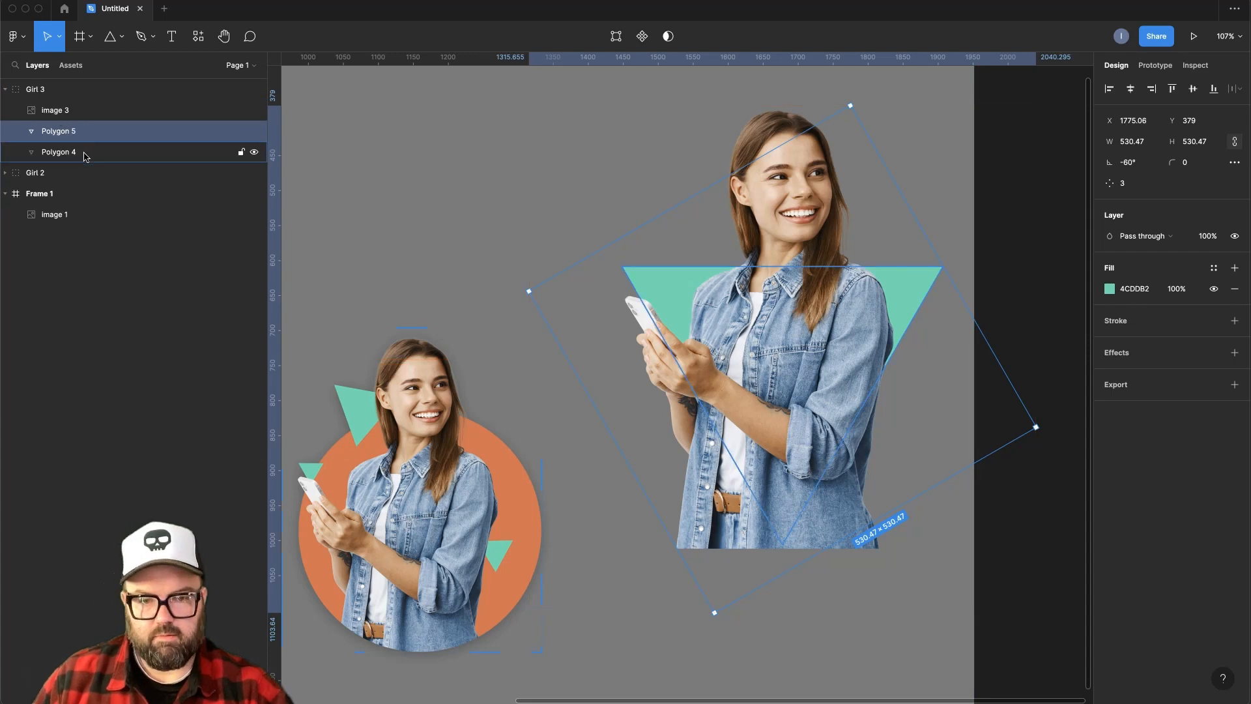
double_click(63, 156)
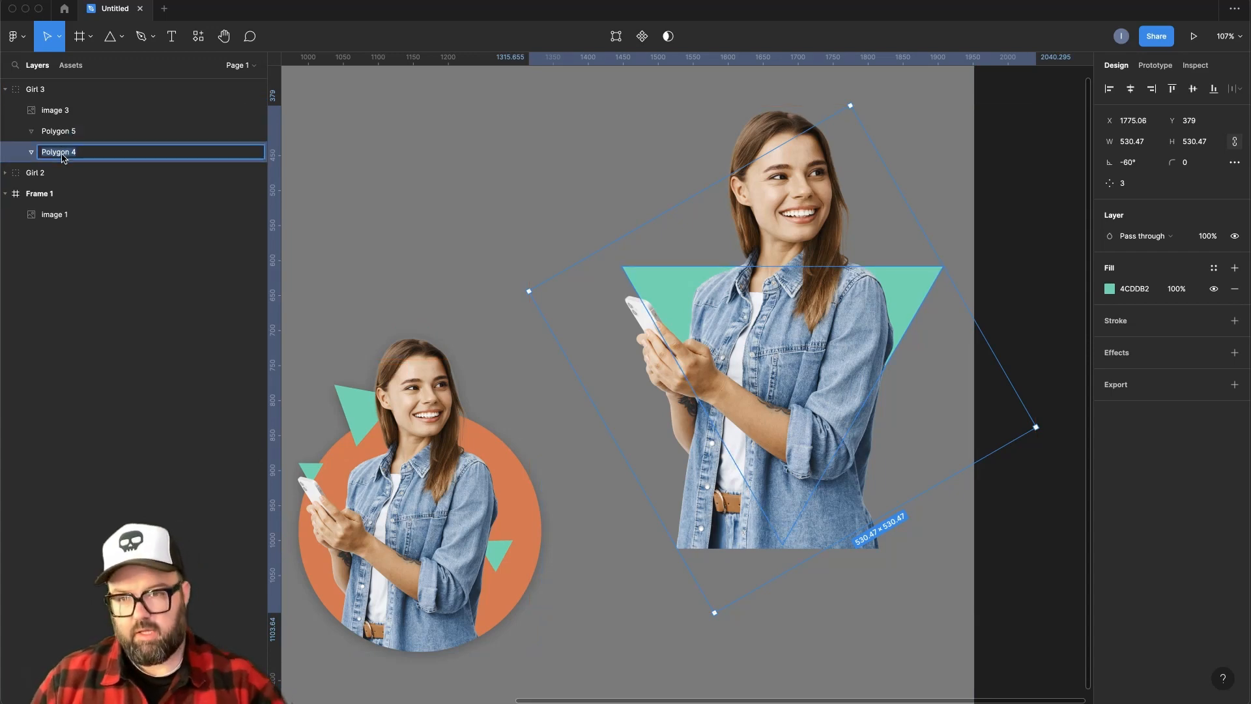
left_click(56, 130)
double_click(55, 133)
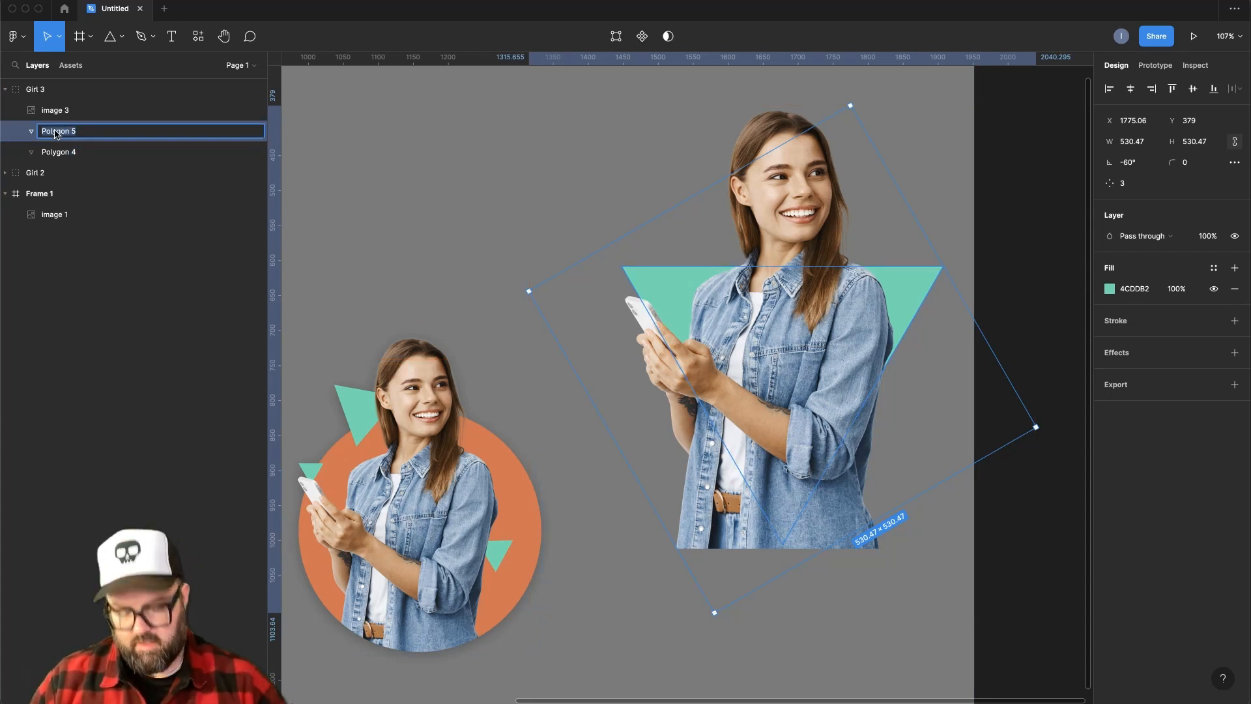
type("mask")
key("Return")
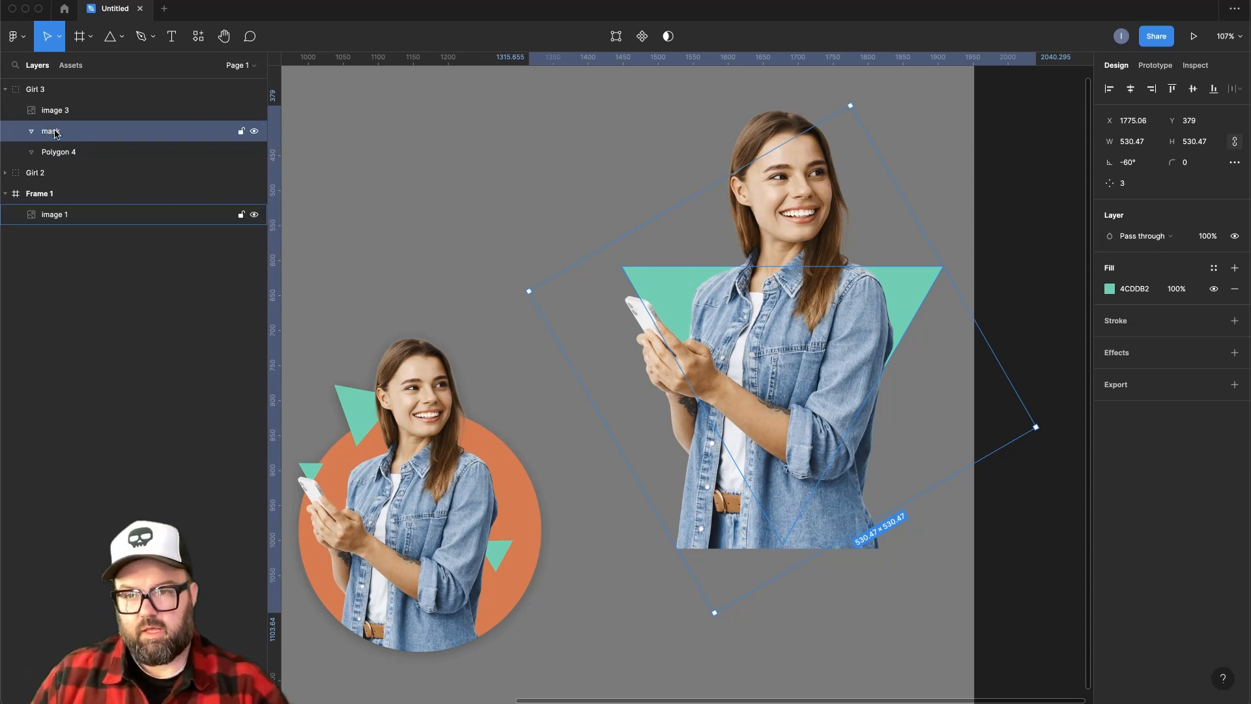
Try using the single mask triangle as a mask for image 3, and release it again.
right_click(65, 135)
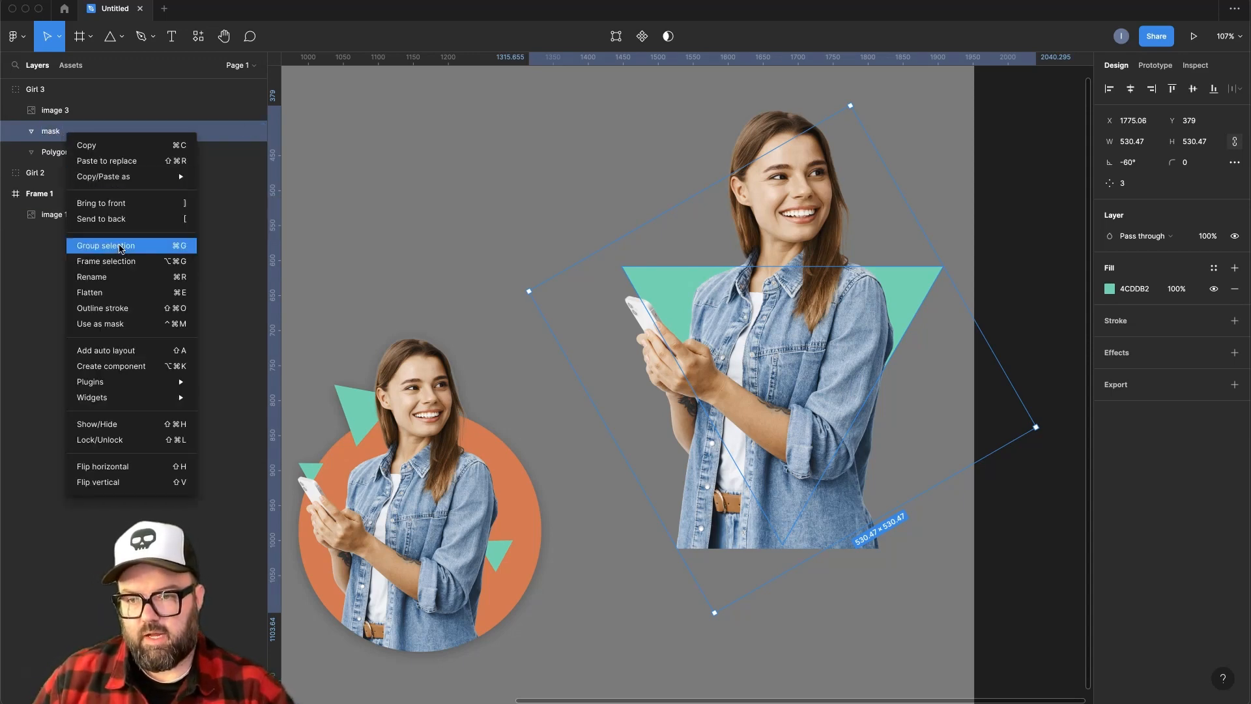
left_click(125, 324)
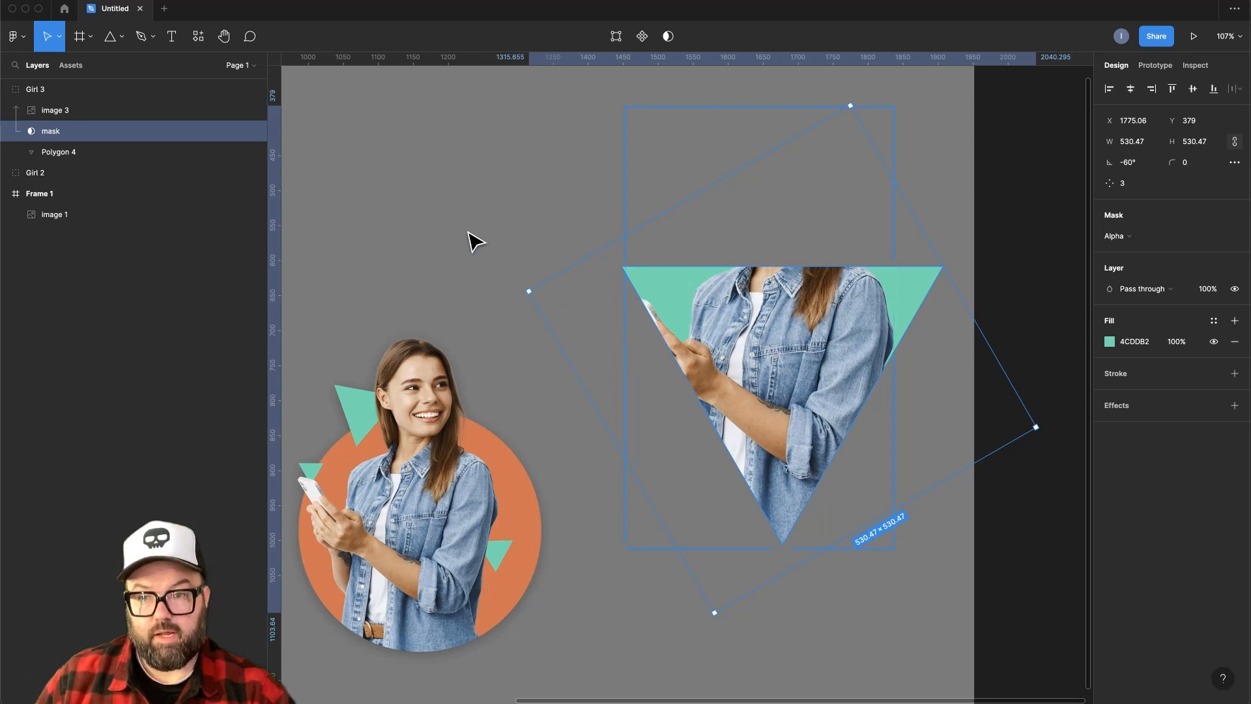
right_click(73, 135)
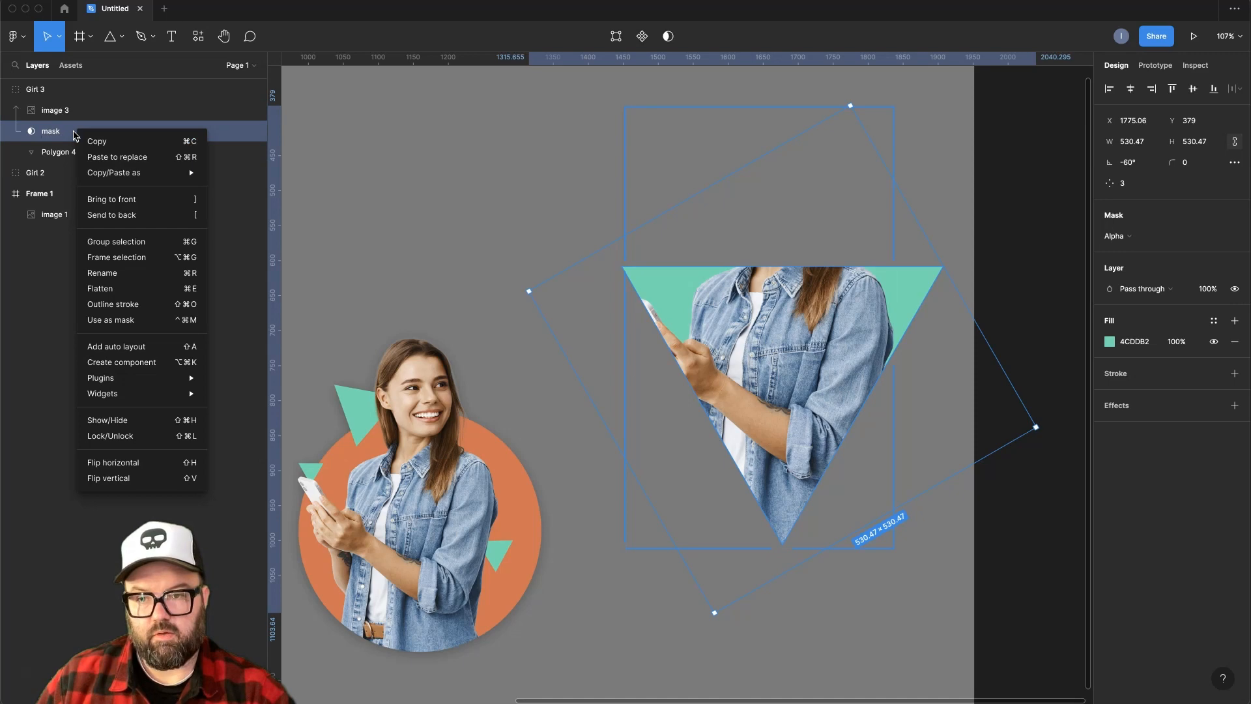
left_click(148, 321)
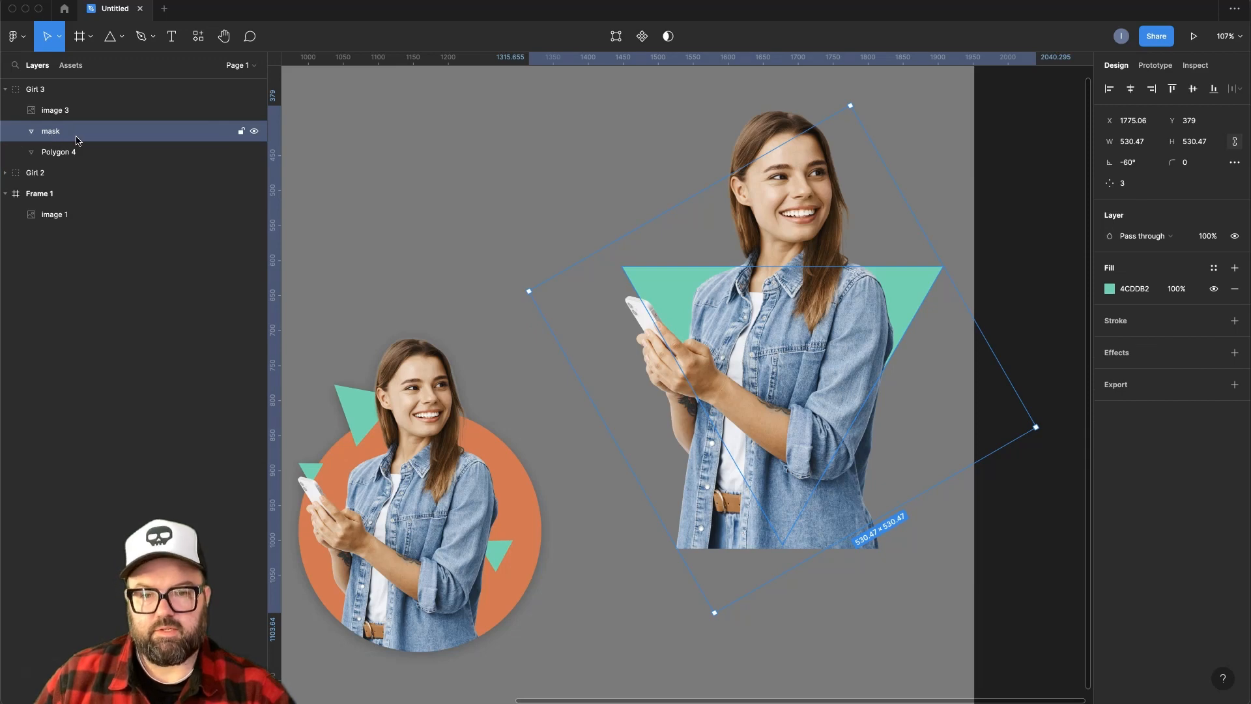
Put the mask triangle in its own group named mask and use that group as the mask for image 3.
key("ctrl+g")
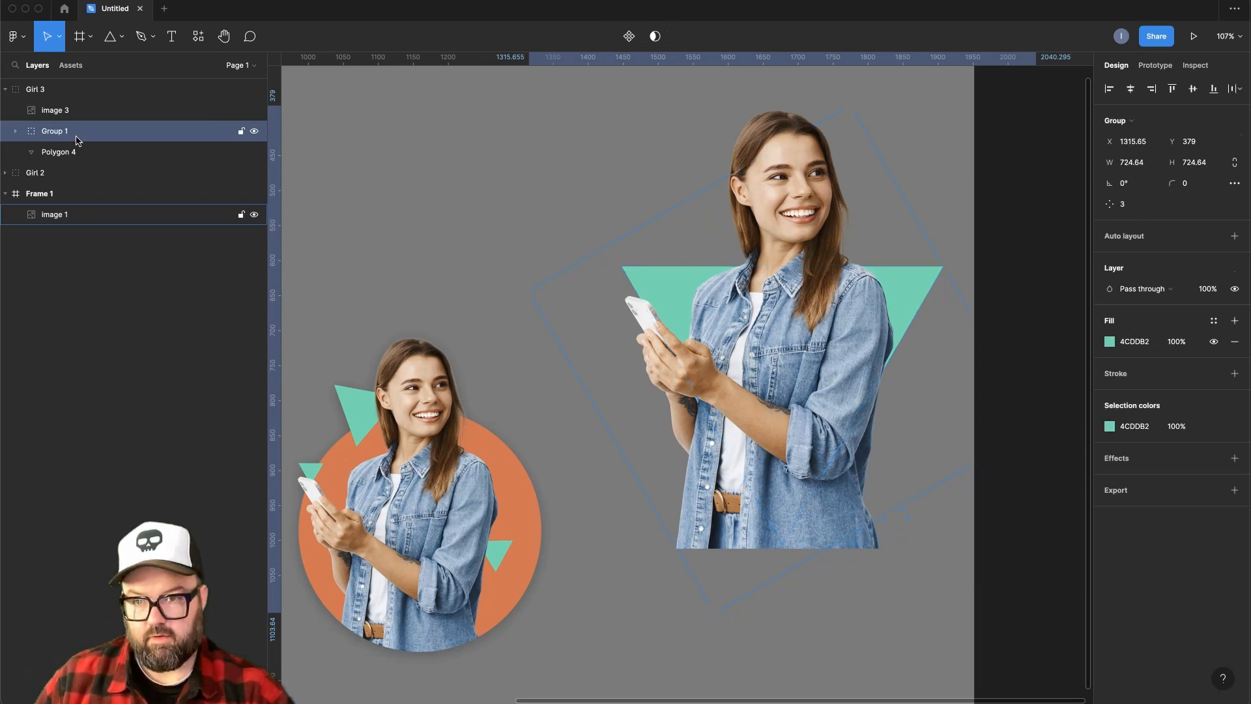
double_click(53, 129)
type("mask")
key("Return")
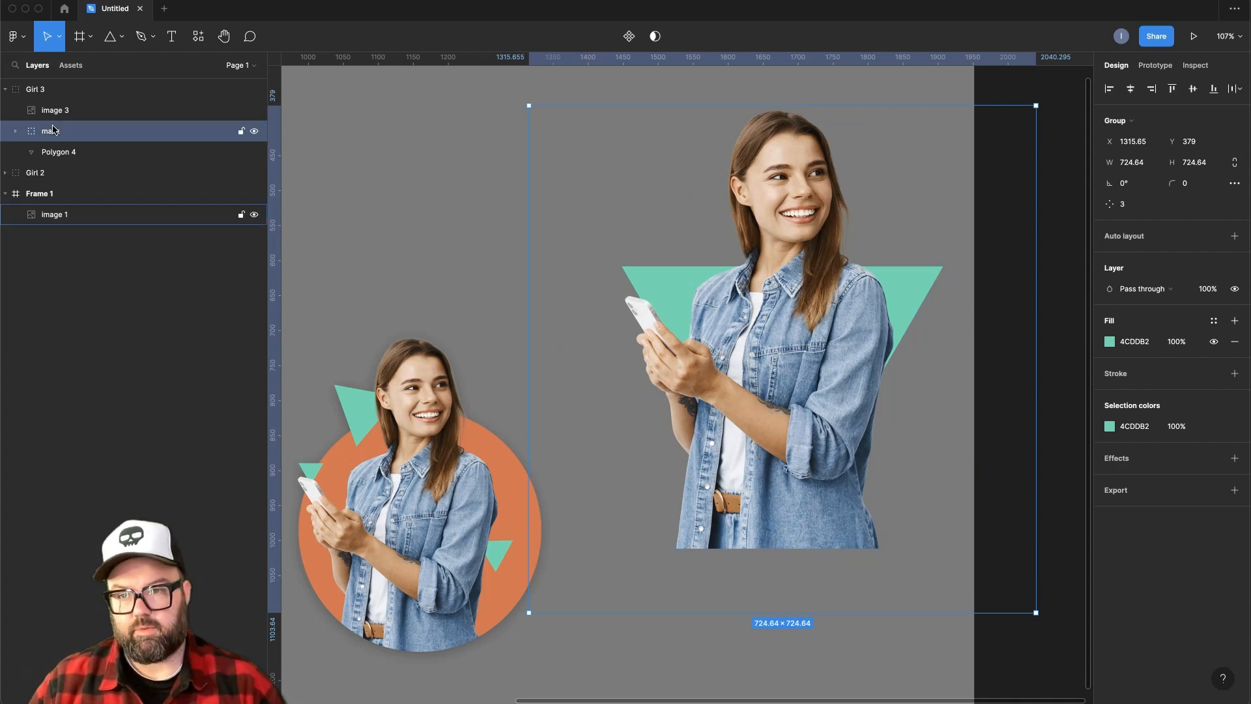
right_click(117, 133)
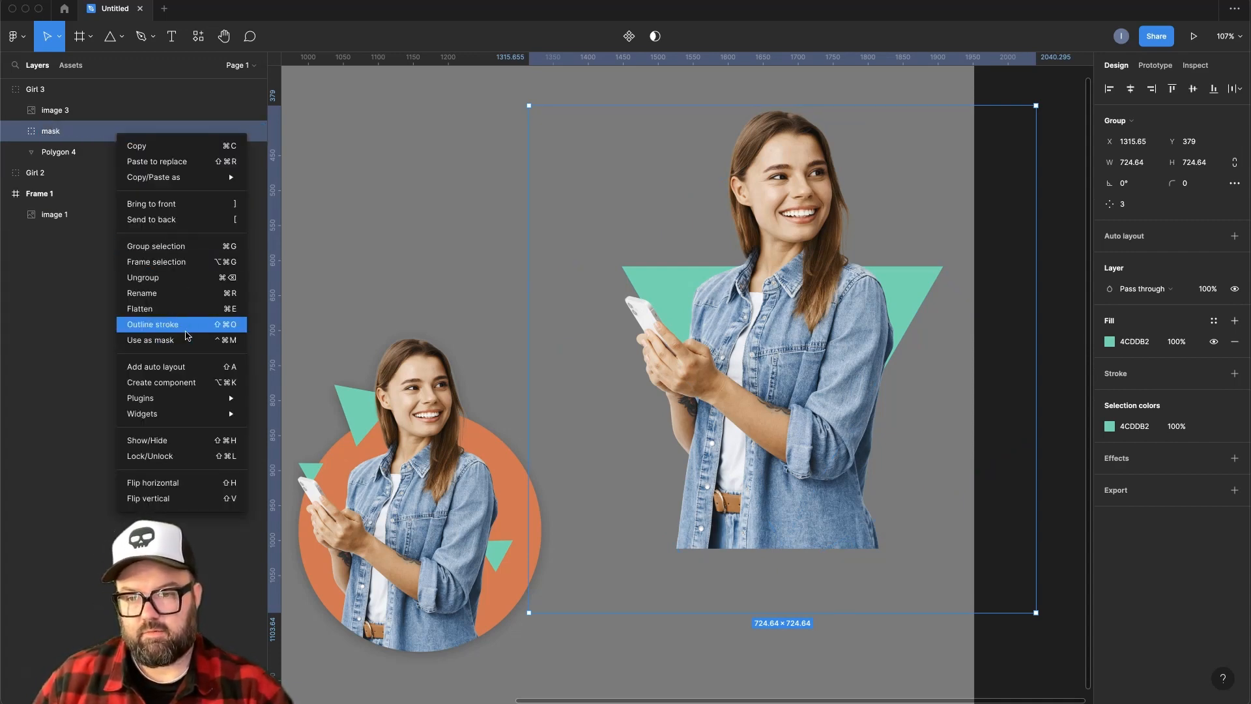
left_click(185, 338)
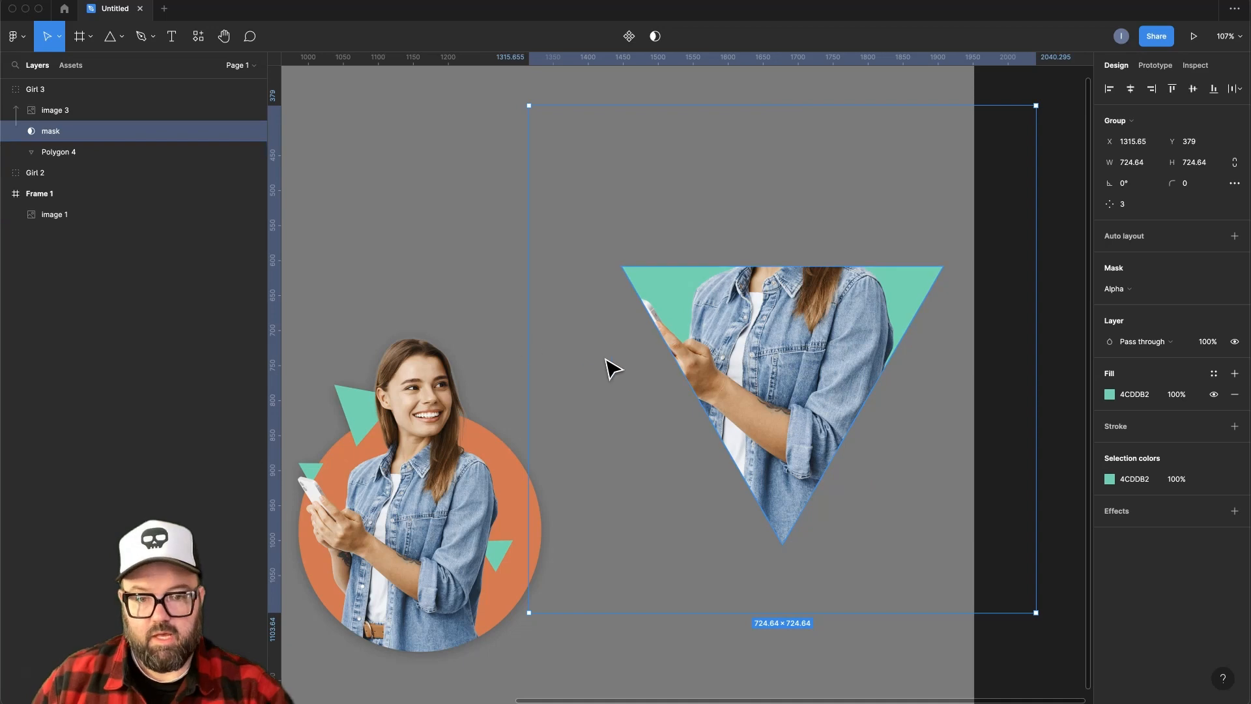
Draw an ellipse of about 258 × 283 over the woman's head area and place it inside the mask group above the triangle.
left_click(13, 132)
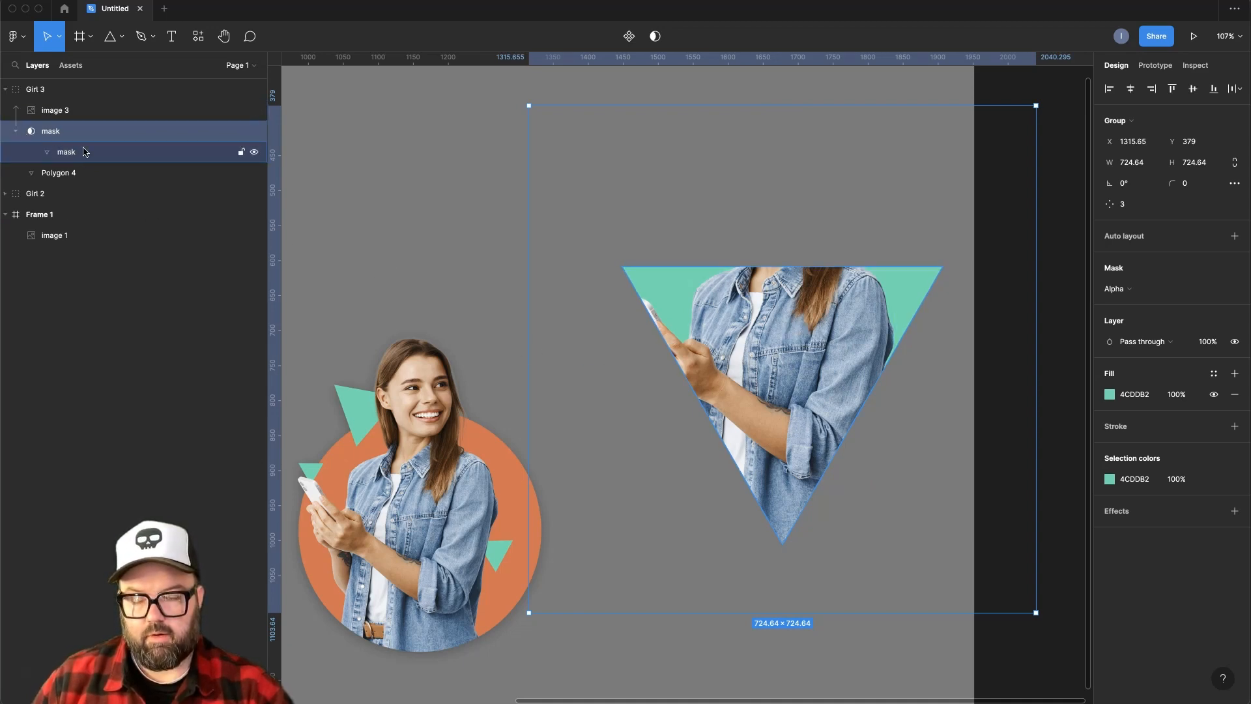
left_click(83, 152)
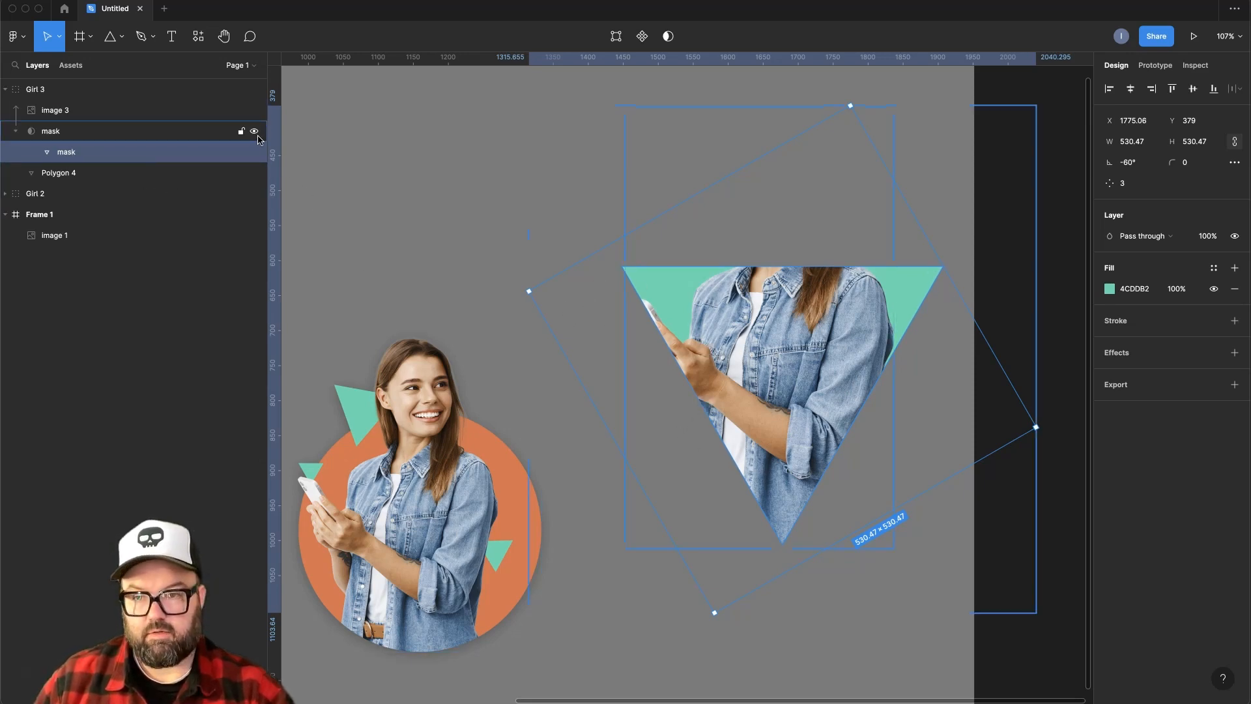
key("o")
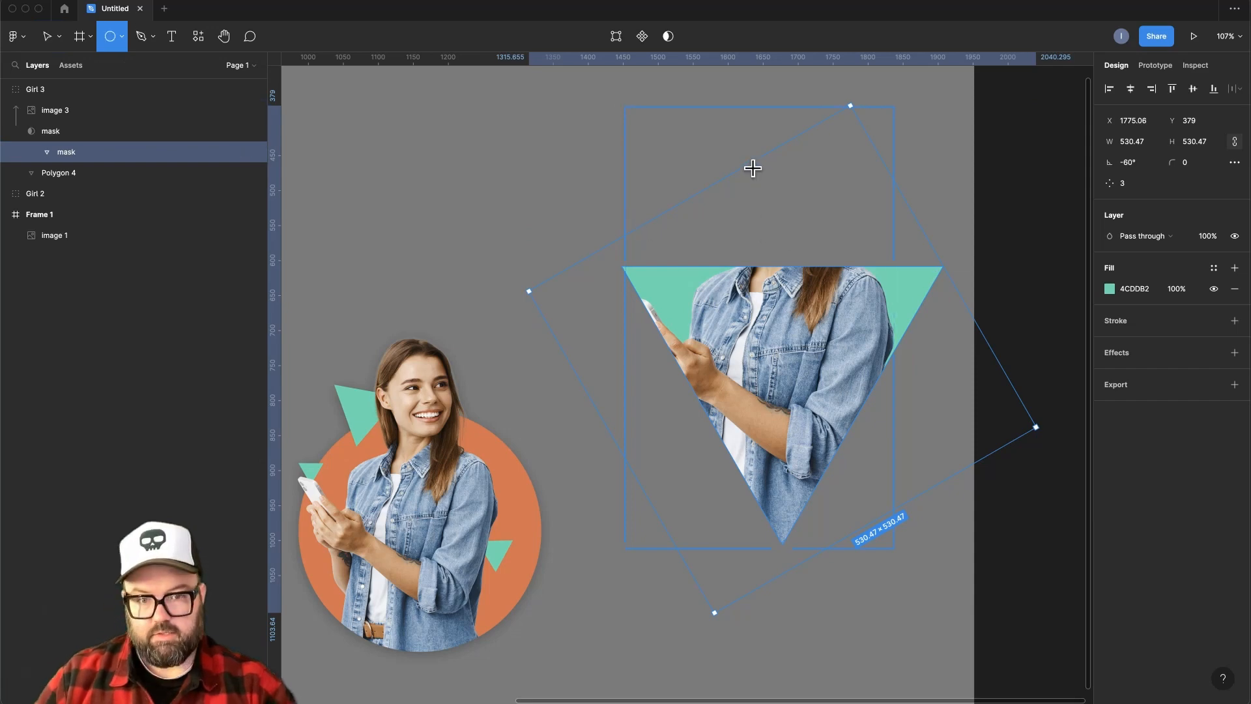
left_click_drag(701, 99, 880, 298)
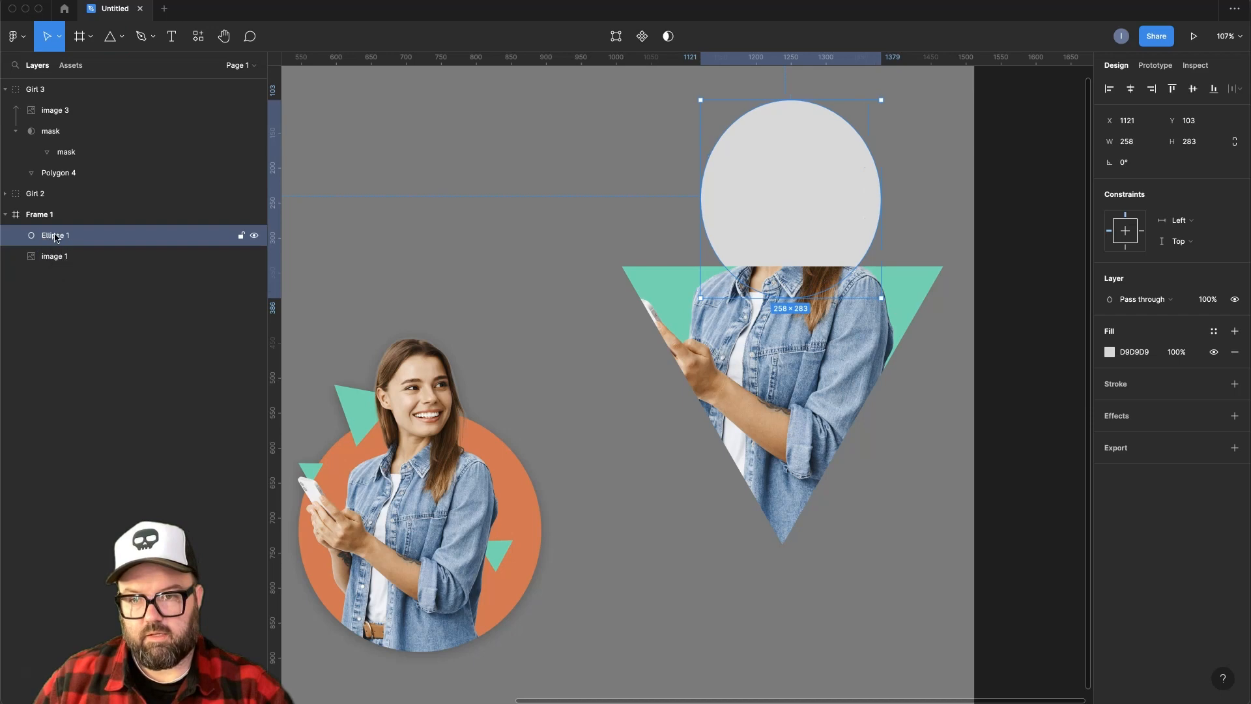
left_click_drag(57, 237, 71, 147)
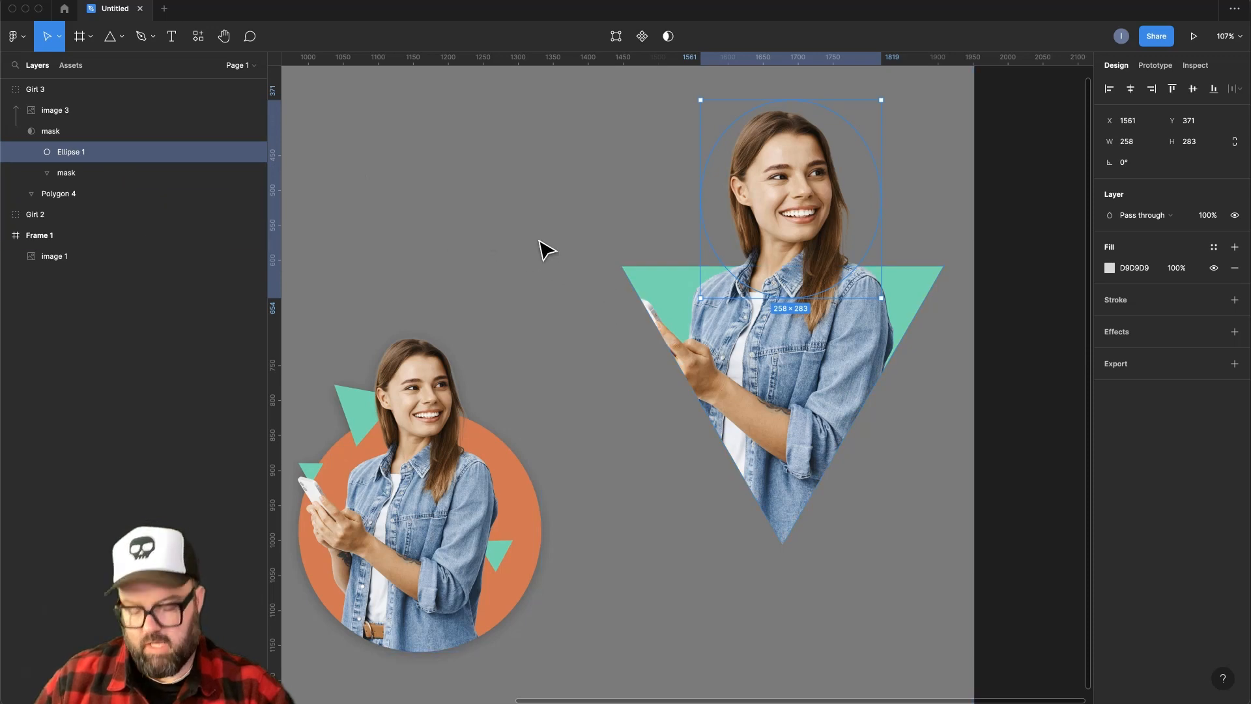
Draw a rectangle of about 212 × 192 over the phone and hands, placed inside the mask group between Ellipse 1 and the mask triangle.
key("r")
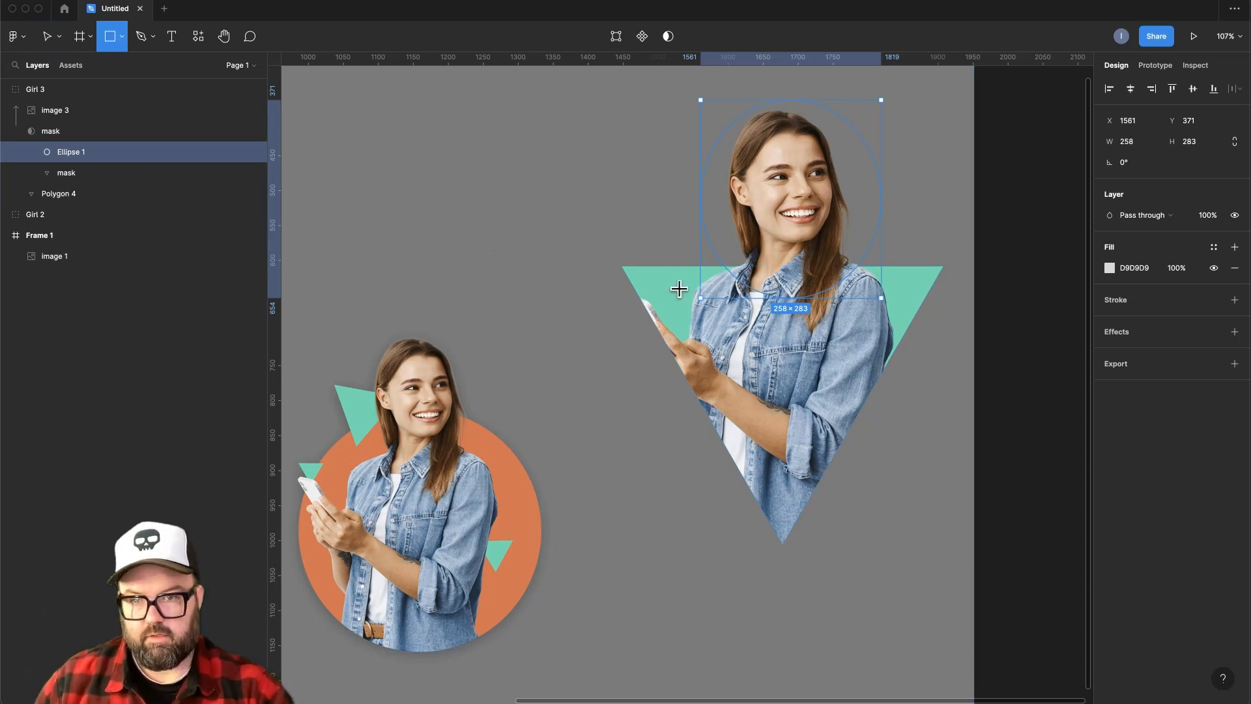
left_click(235, 131)
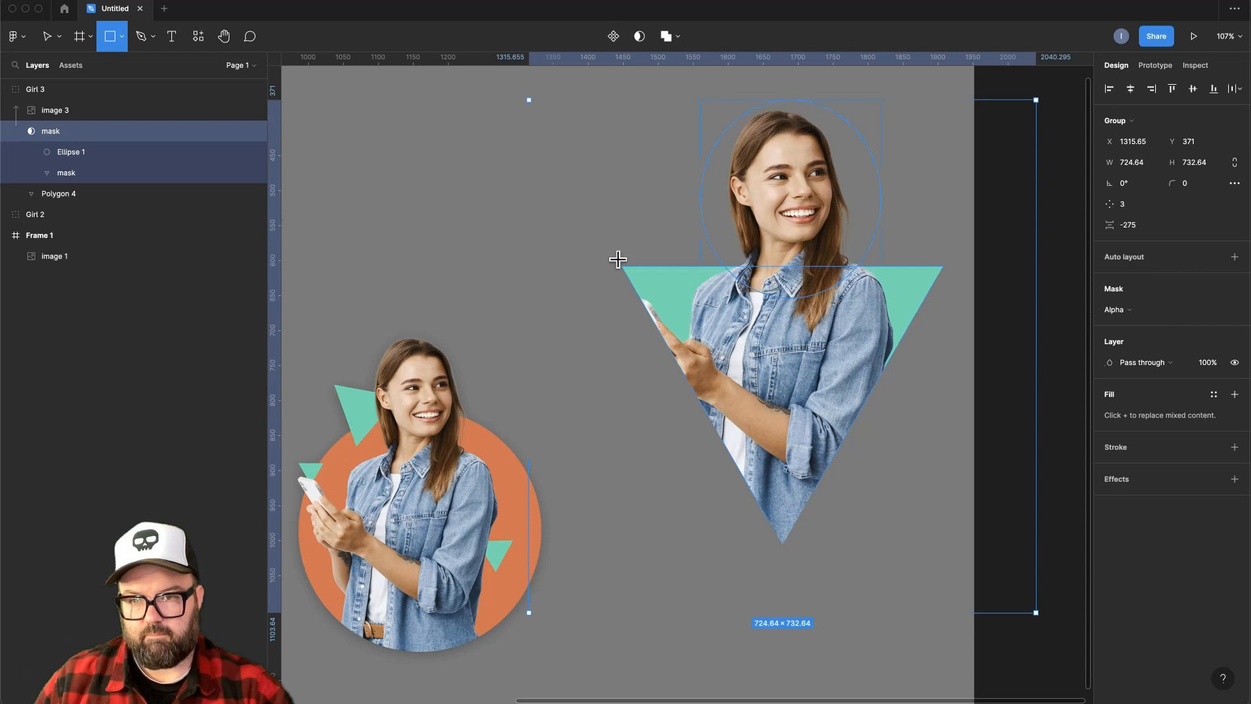
left_click_drag(707, 285, 589, 409)
left_click_drag(73, 261, 86, 168)
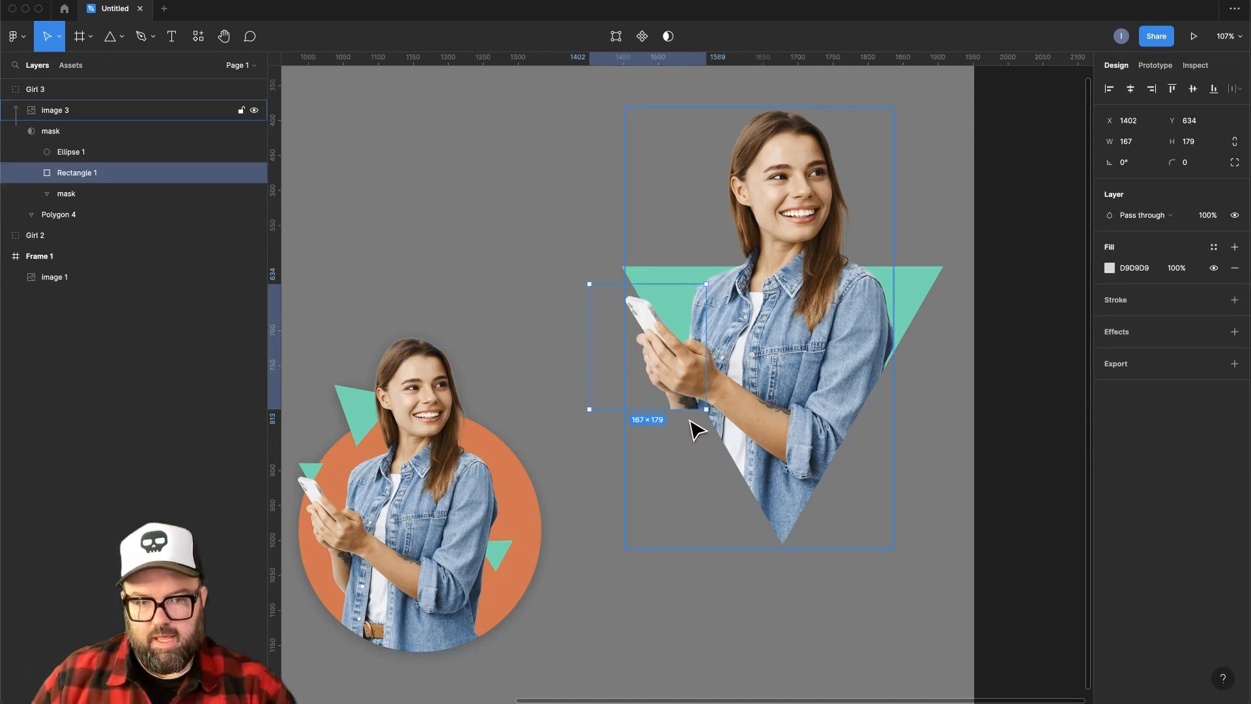
left_click_drag(698, 413, 734, 467)
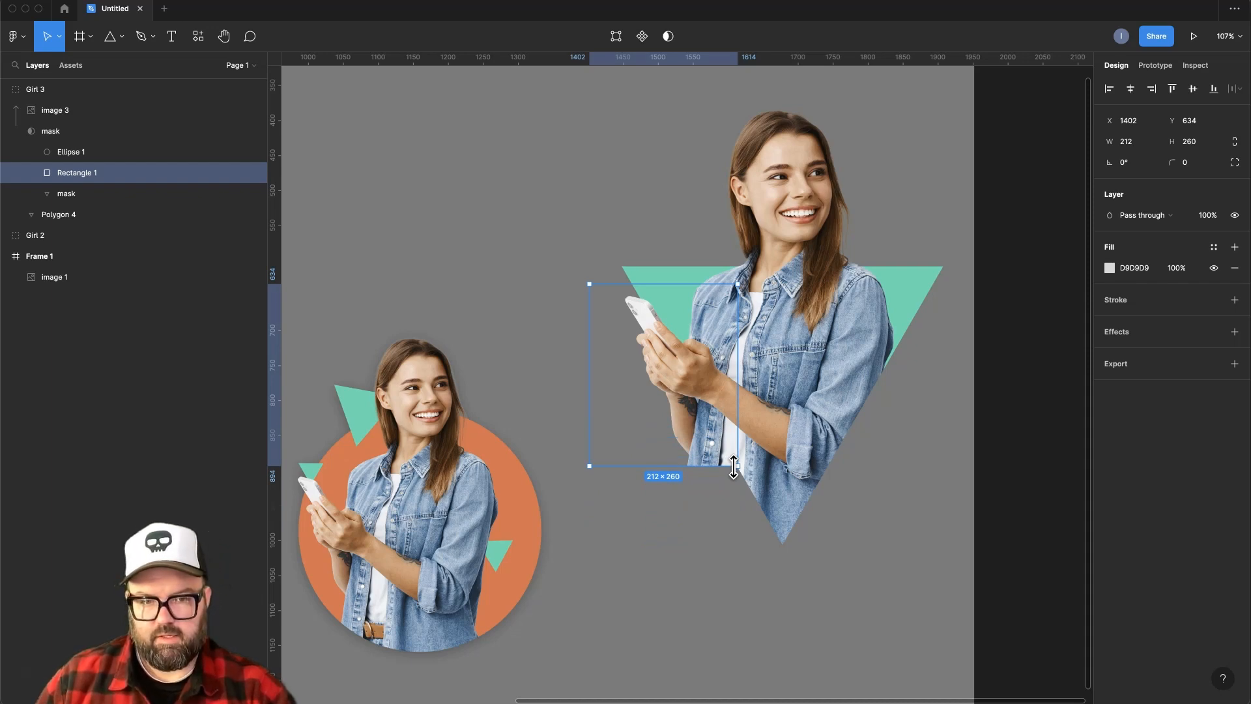
left_click_drag(733, 467, 683, 420)
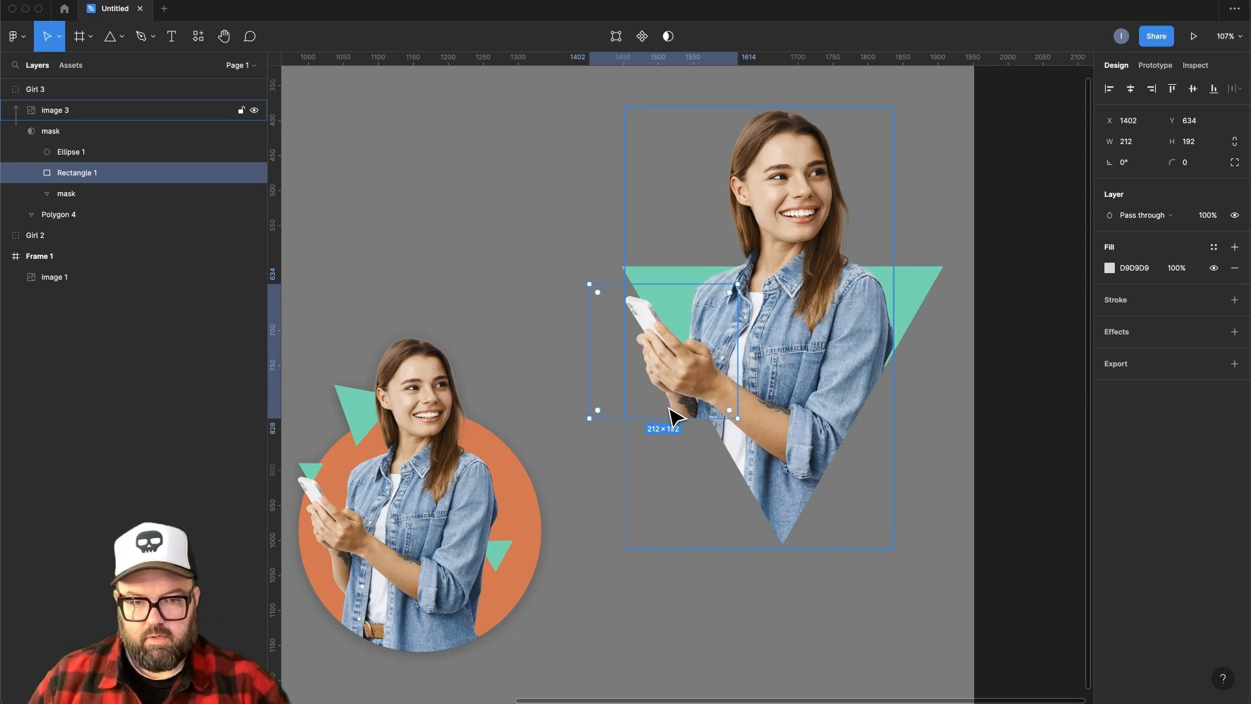
Edit the rectangle's vector shape and move its lower-left corner point inward beneath the hand, to about X 1485, Y 780.5.
scroll(695, 412, "up", 5)
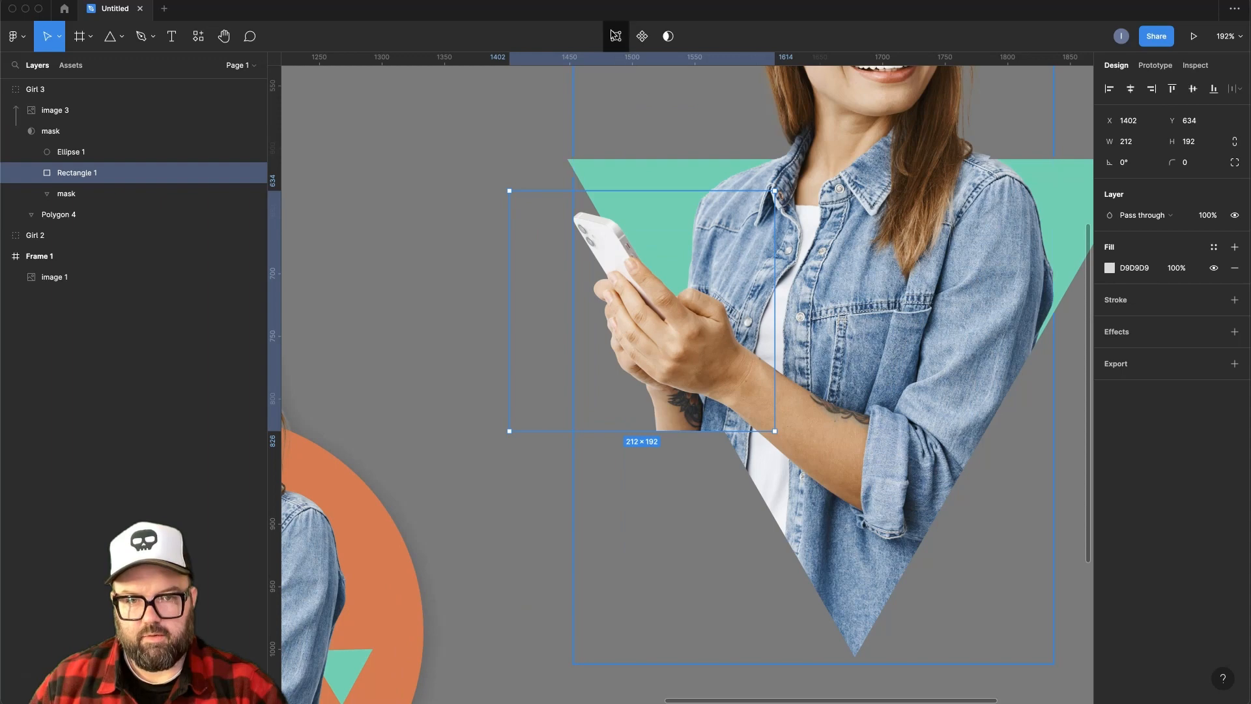
left_click(617, 35)
left_click(509, 431)
key("Escape")
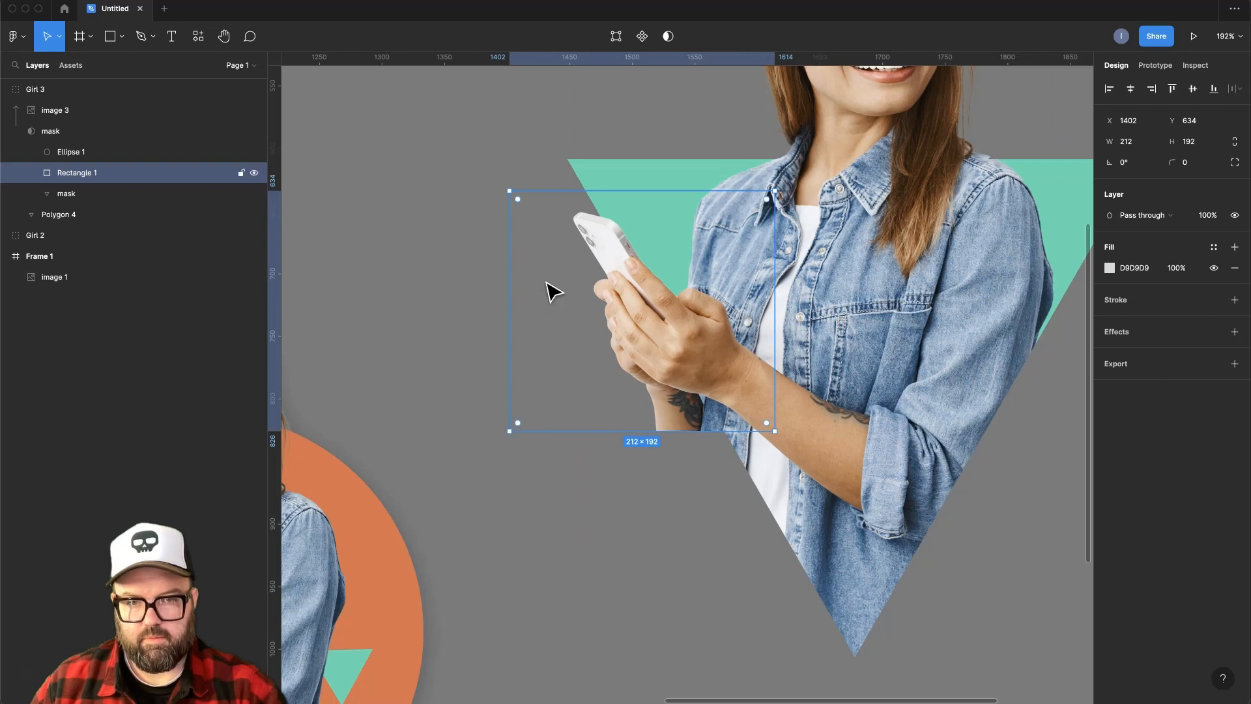
left_click(616, 35)
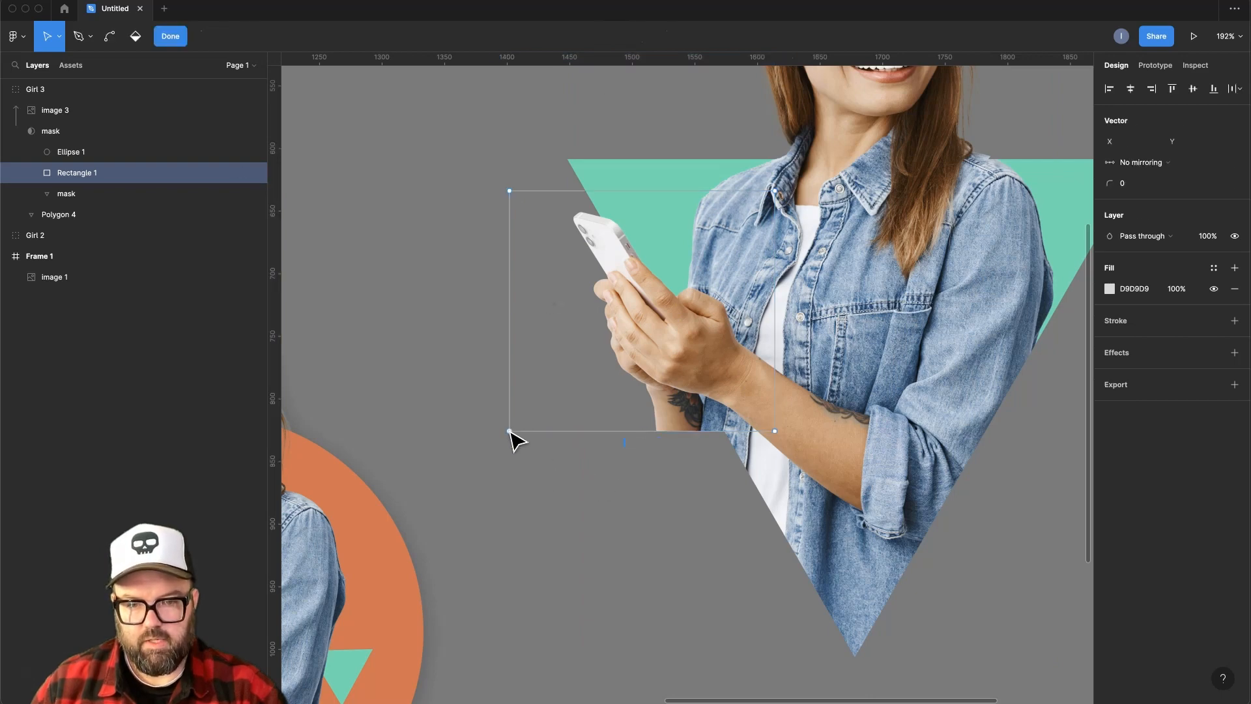
key("Escape")
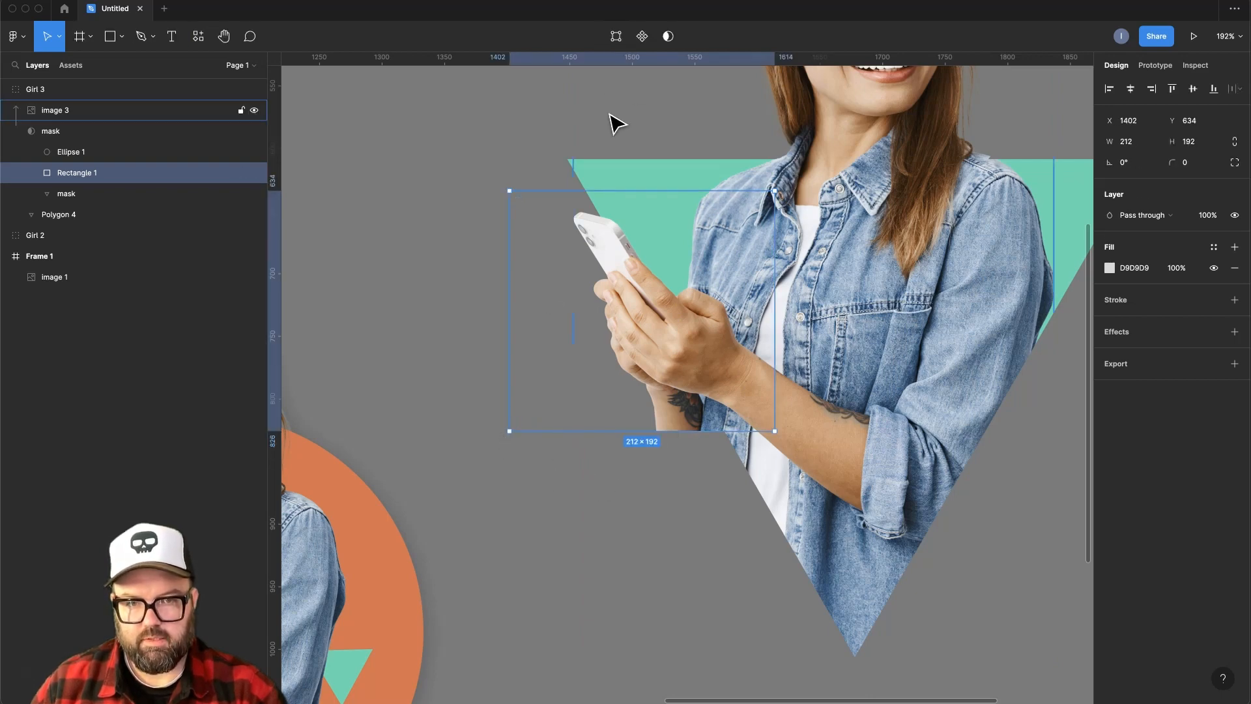
left_click(617, 36)
left_click(510, 431)
left_click_drag(509, 431, 614, 375)
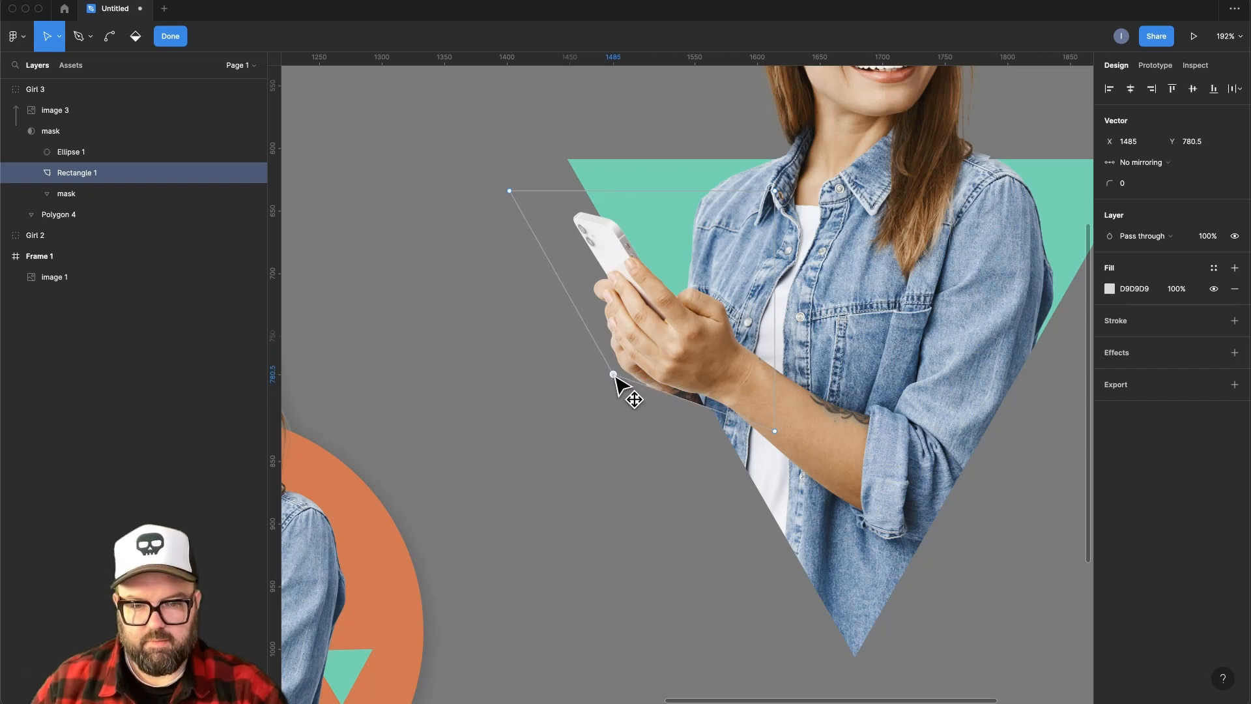
Add a point on the rectangle's slanted lower edge near the wrist, at about X 1545.5, Y 799.5, and curve it with mirrored handles.
left_click(694, 403)
mouse_move(693, 404)
left_mouse_down()
mouse_move(703, 430)
mouse_move(714, 419)
mouse_move(691, 399)
left_mouse_up()
key("super")
key("v")
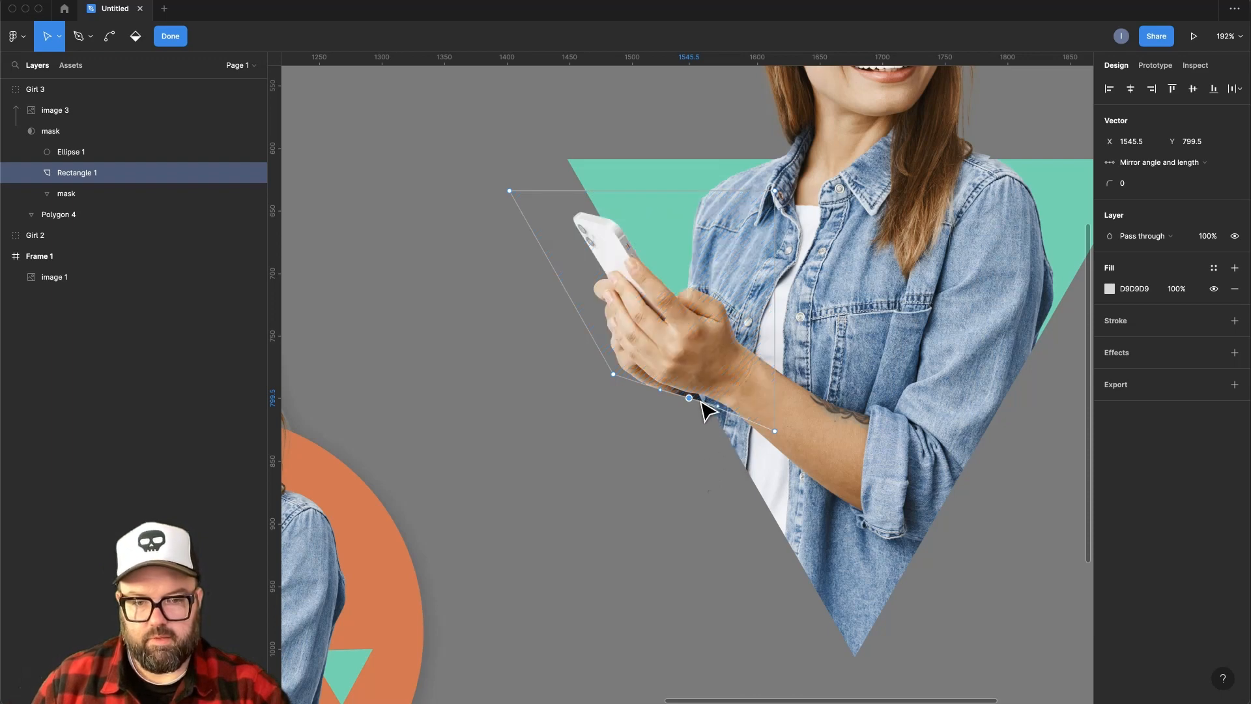
scroll(684, 447, "down", 5)
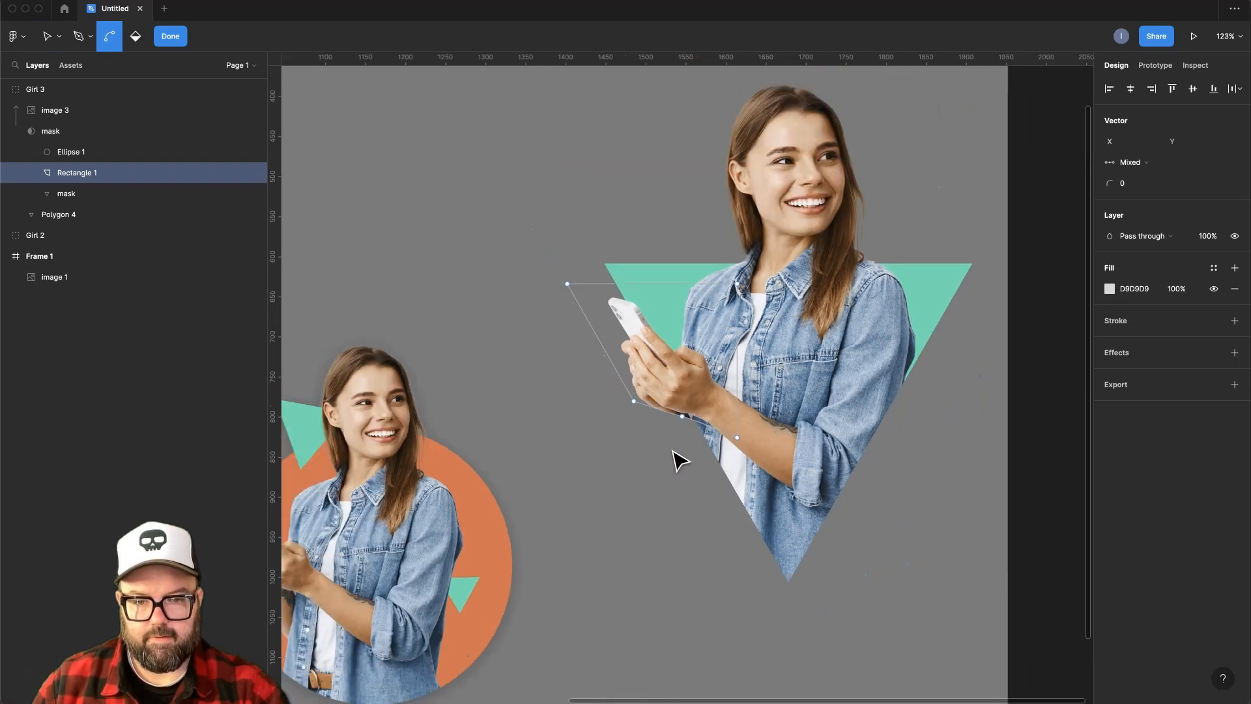
key("v")
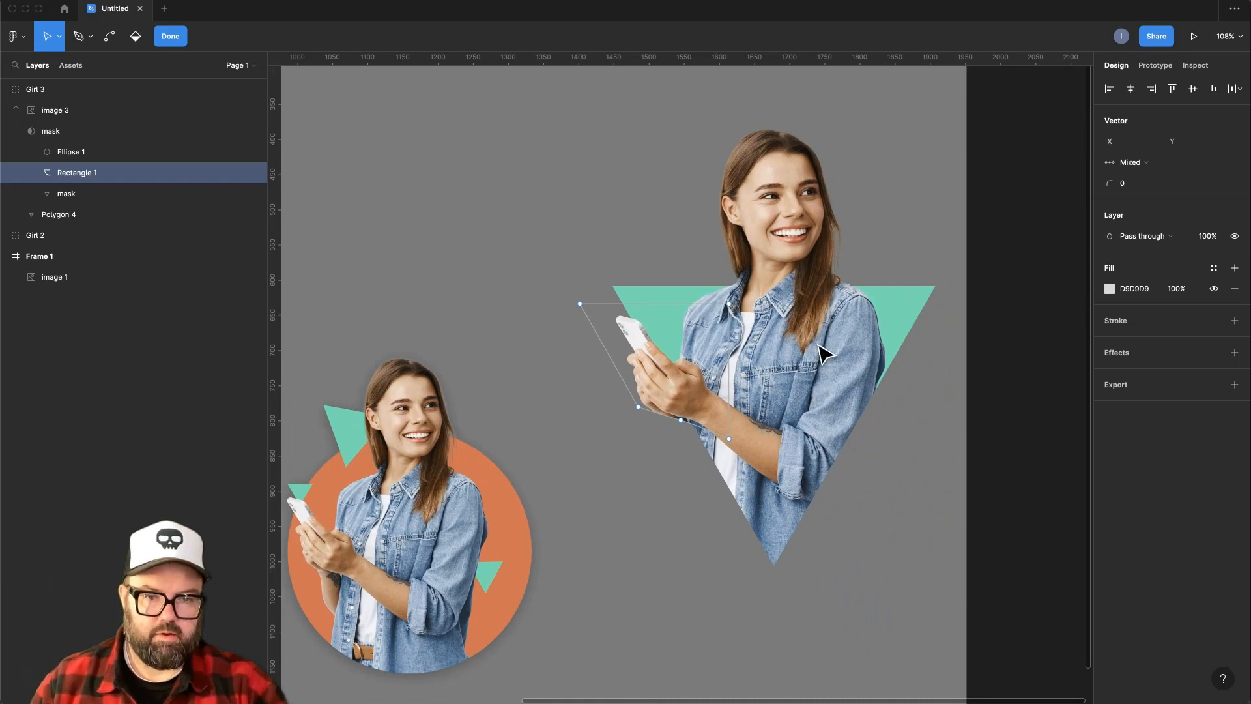
Move image 3 to the right within the triangle, to about X 1498, Y 381, undoing and redoing the move to compare.
left_click(71, 110)
left_click_drag(766, 335, 788, 341)
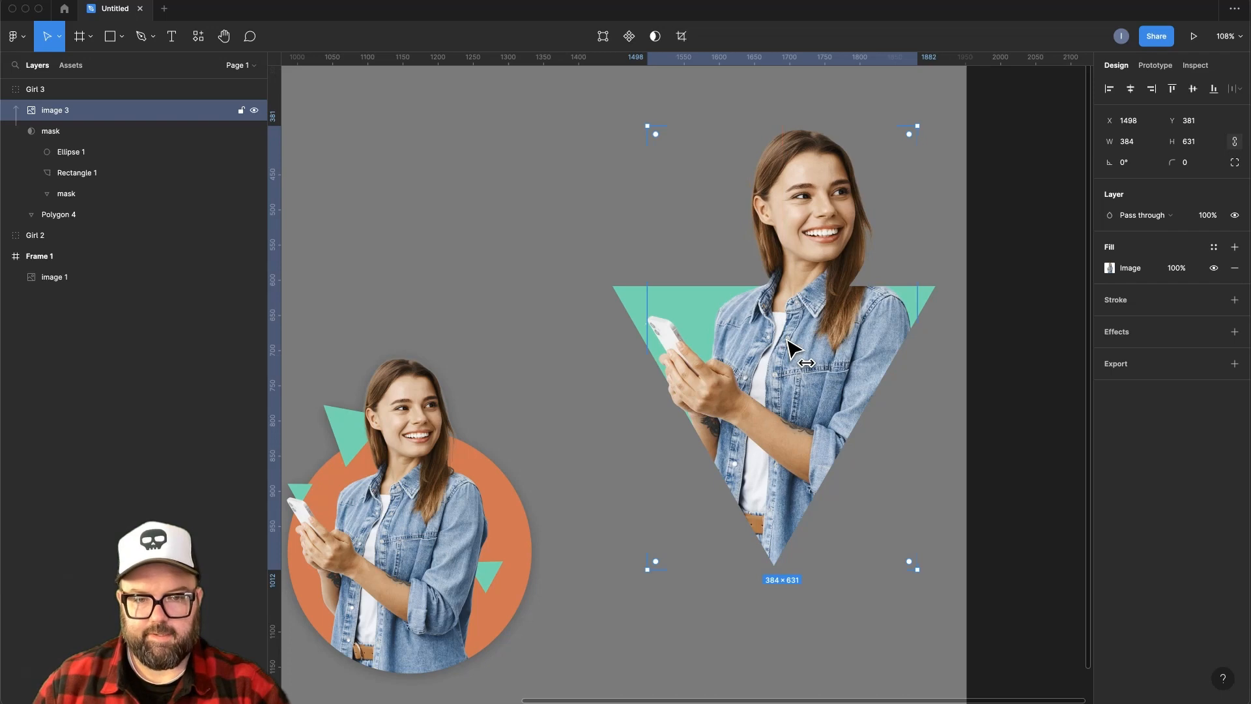
key("super+z")
key("super+shift+z")
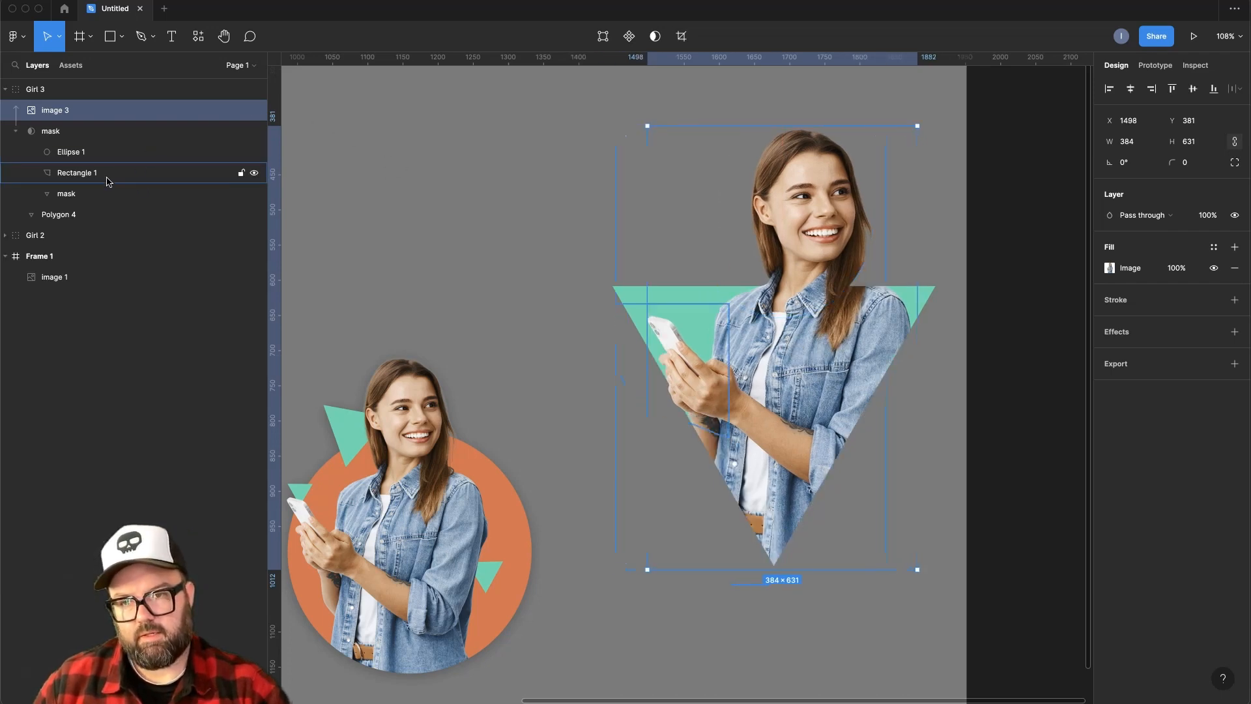
Move Ellipse 1 over the woman's head to about X 1606, Y 370 and widen it to about 281.
left_click(101, 153)
left_click_drag(785, 238, 824, 244)
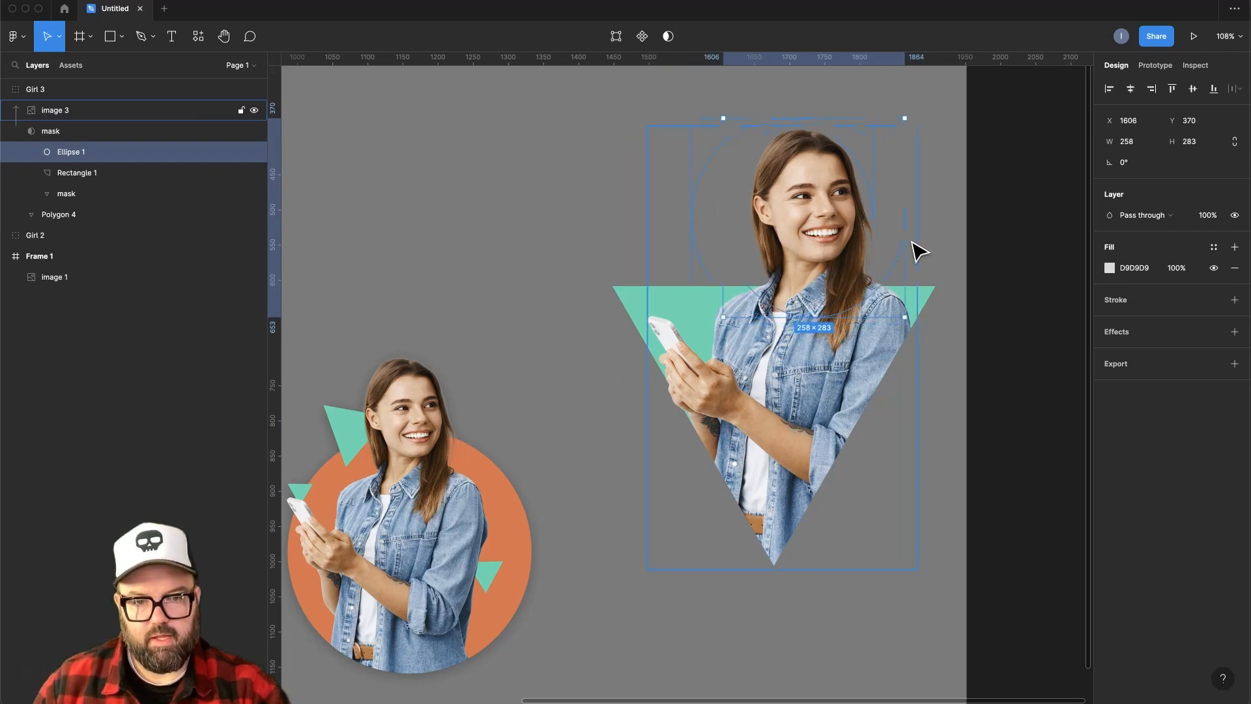
left_click_drag(905, 238, 921, 238)
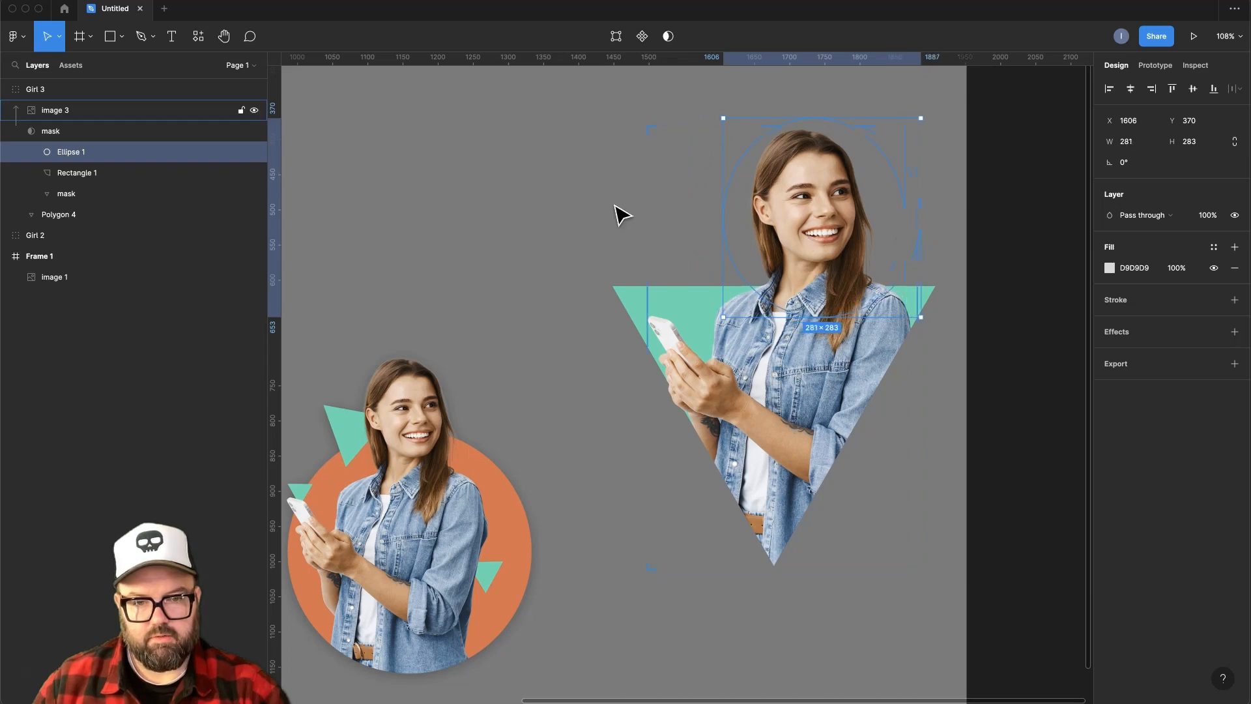
left_click(567, 217)
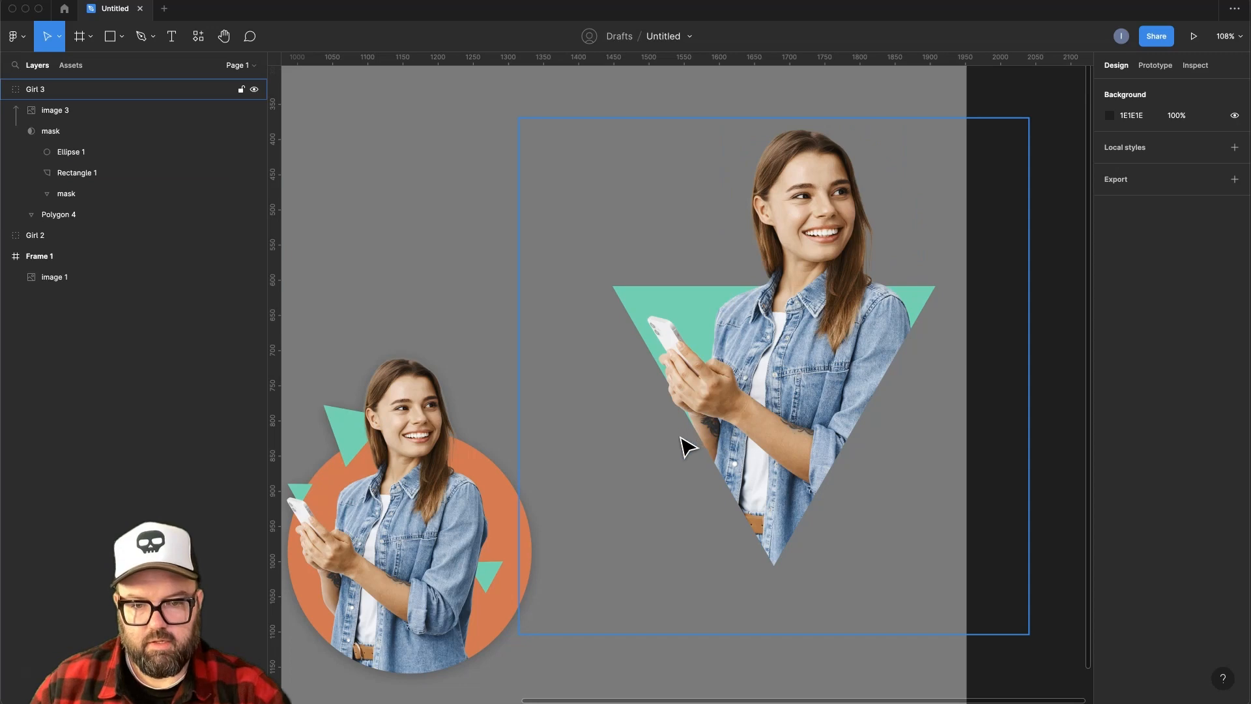
Shift Rectangle 1 slightly to the right, to about X 1408, keeping its Y at 634, and inspect its edge at the wrist.
left_click(70, 174)
left_click_drag(645, 396, 664, 409)
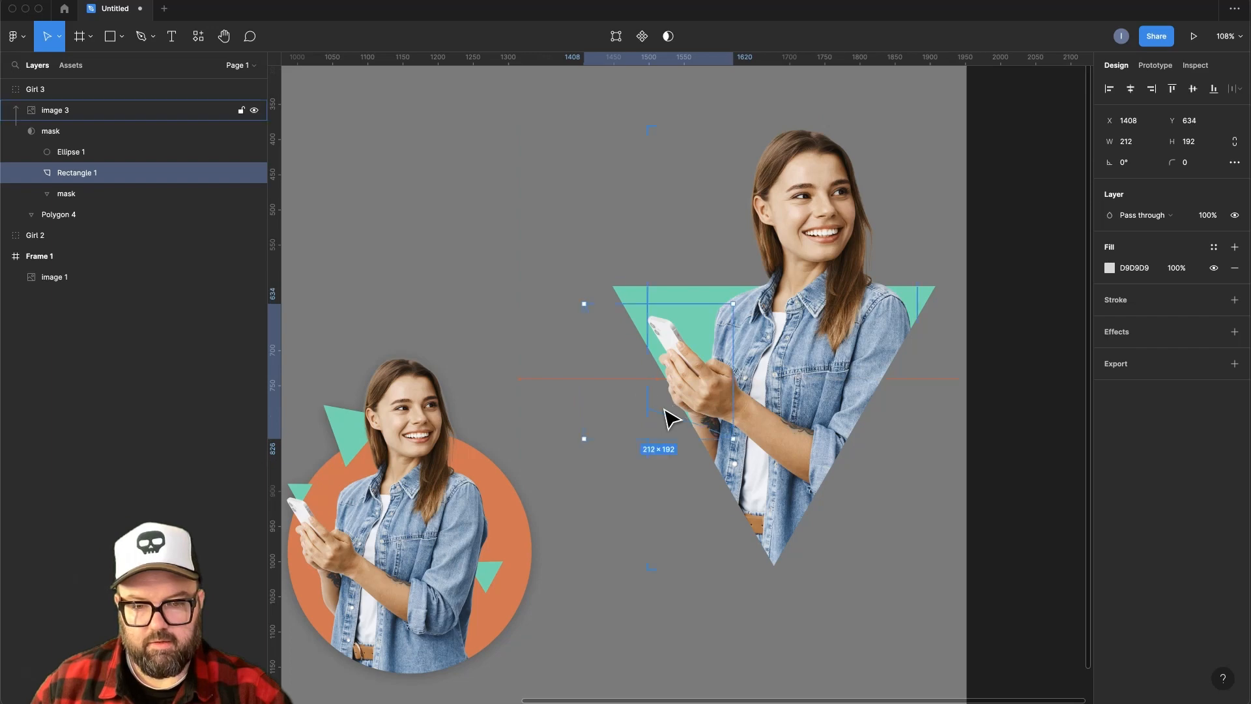
scroll(665, 410, "up", 6)
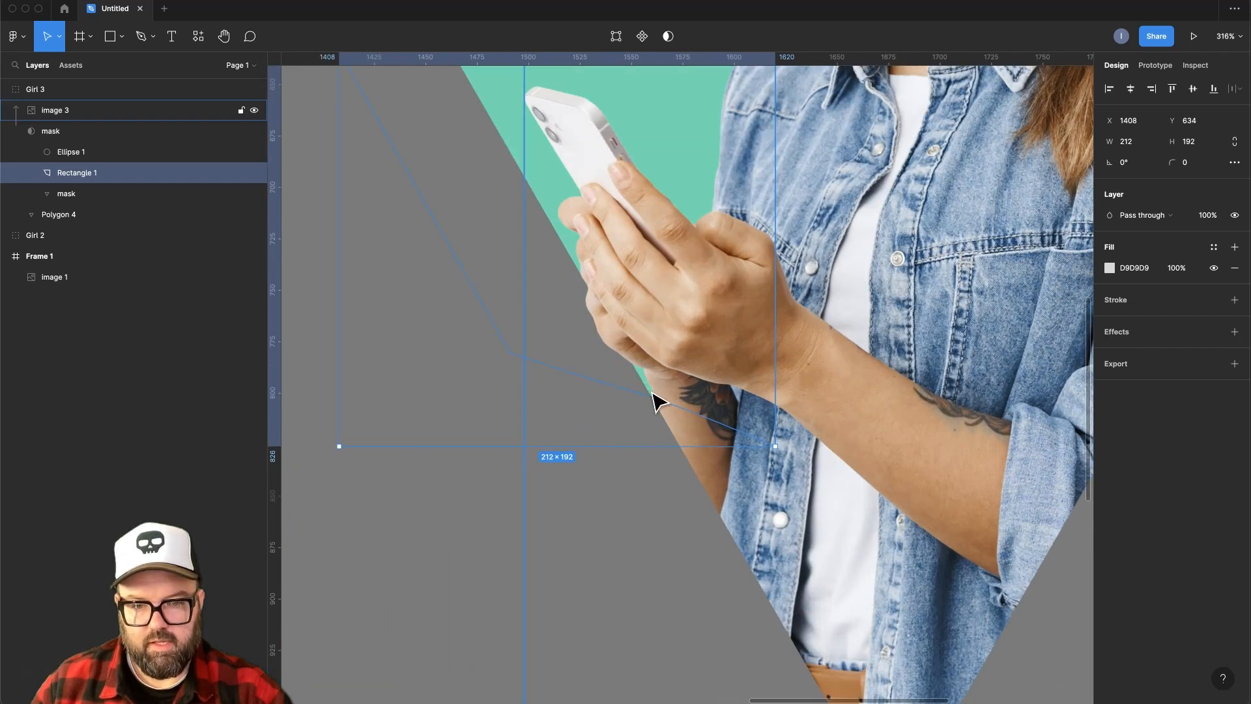
scroll(712, 402, "down", 1)
scroll(717, 409, "down", 5)
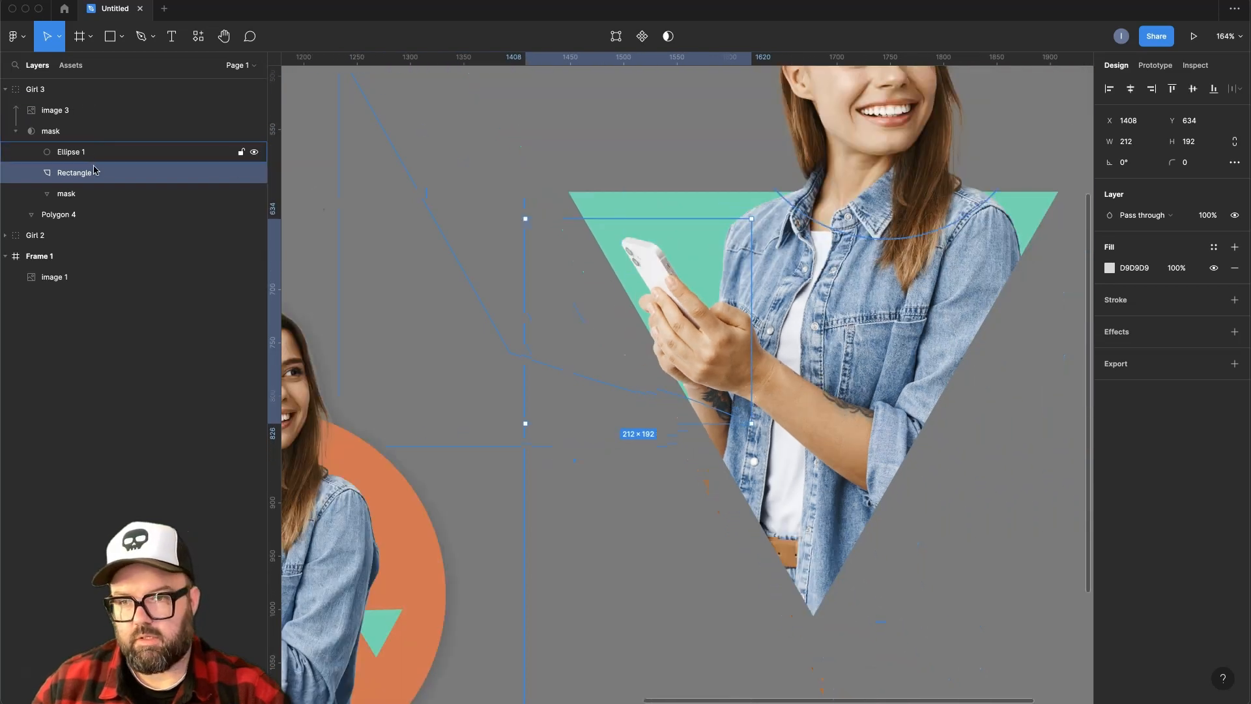
Try shifting image 3 slightly to the left, and nudge it back four pixels to the right.
left_click(79, 111)
left_click_drag(706, 376, 703, 377)
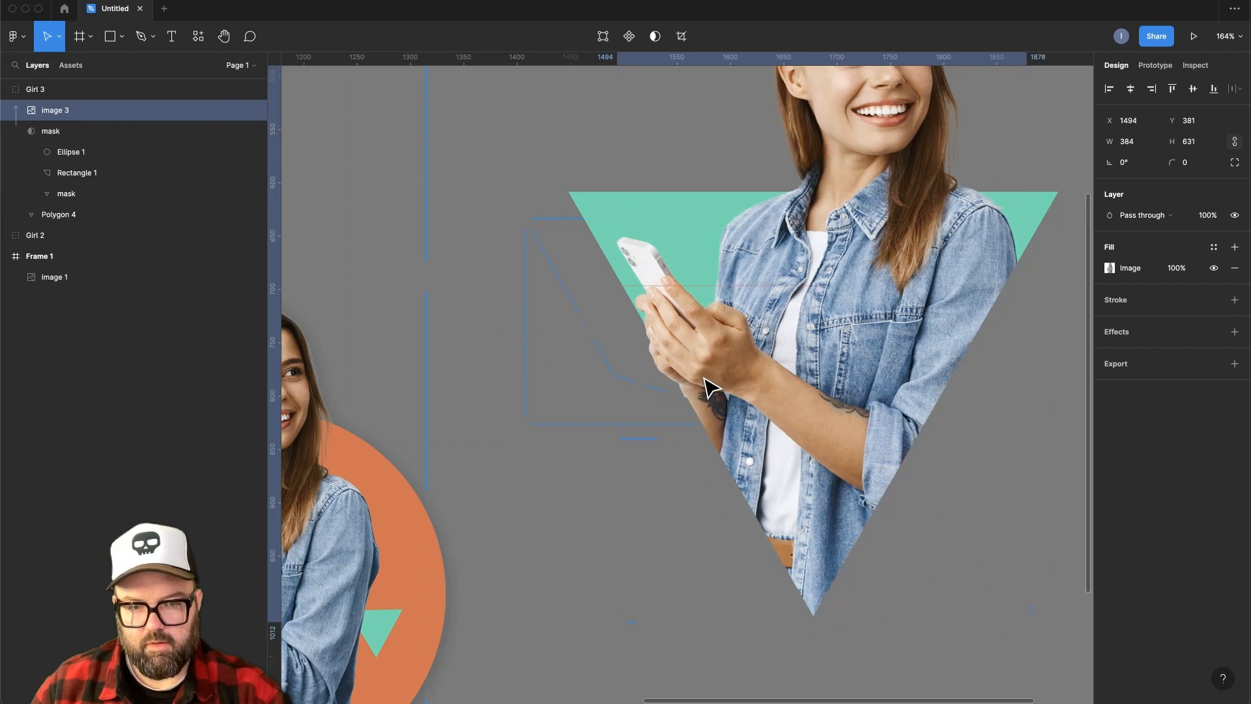
key("Right")
key("Right")
key("Right")
key("Right")
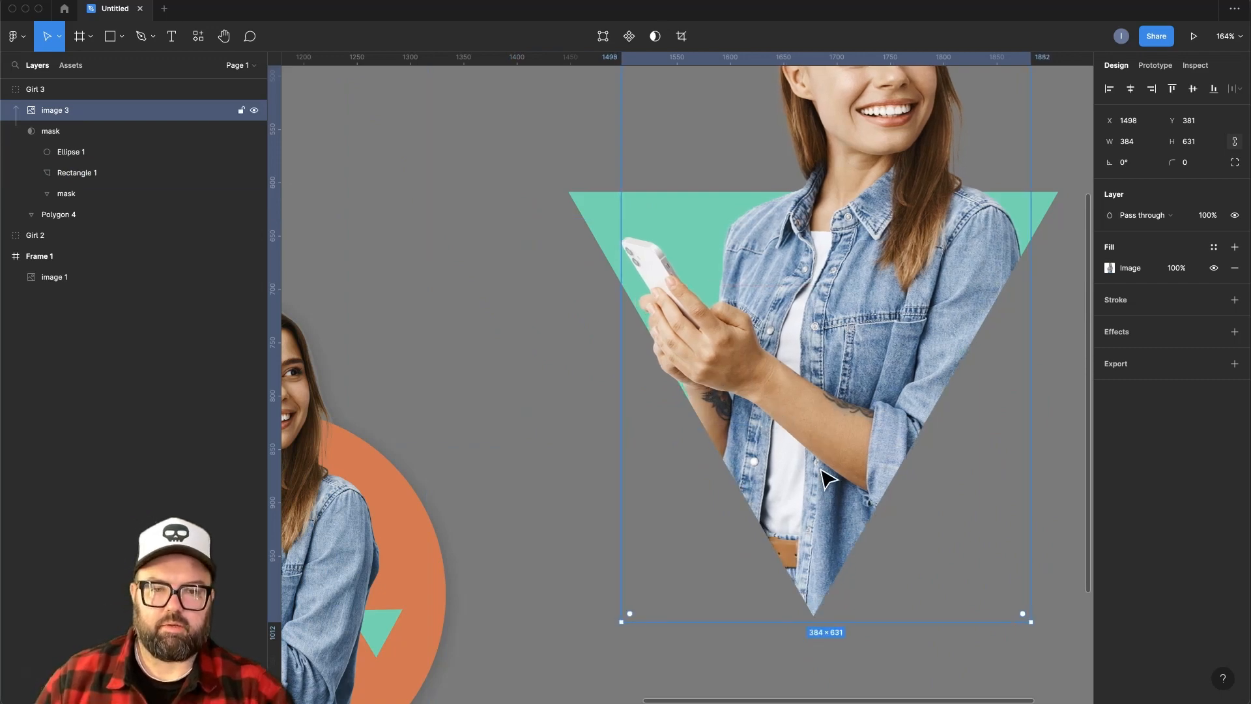
Deselect everything and examine the woman's cut-out against the triangle both up close and as a whole.
scroll(821, 469, "down", 3)
scroll(827, 479, "down", 3)
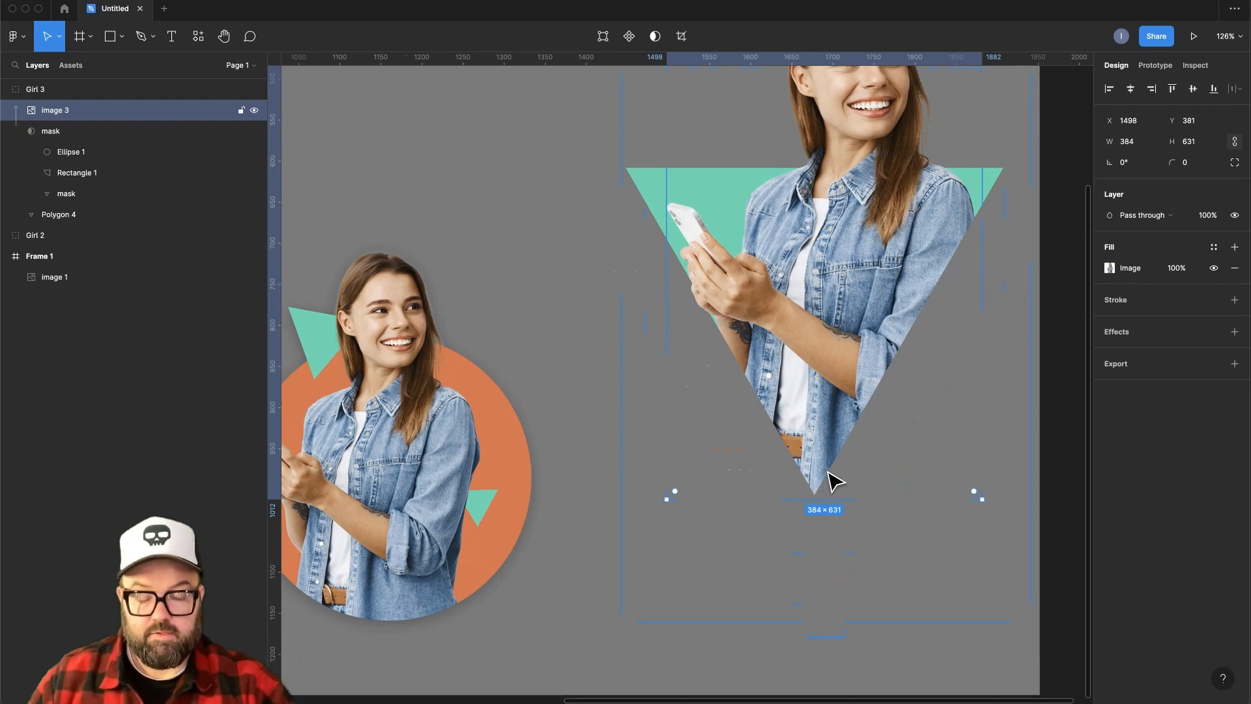
scroll(836, 482, "down", 3)
scroll(829, 427, "up", 5)
left_click(936, 464)
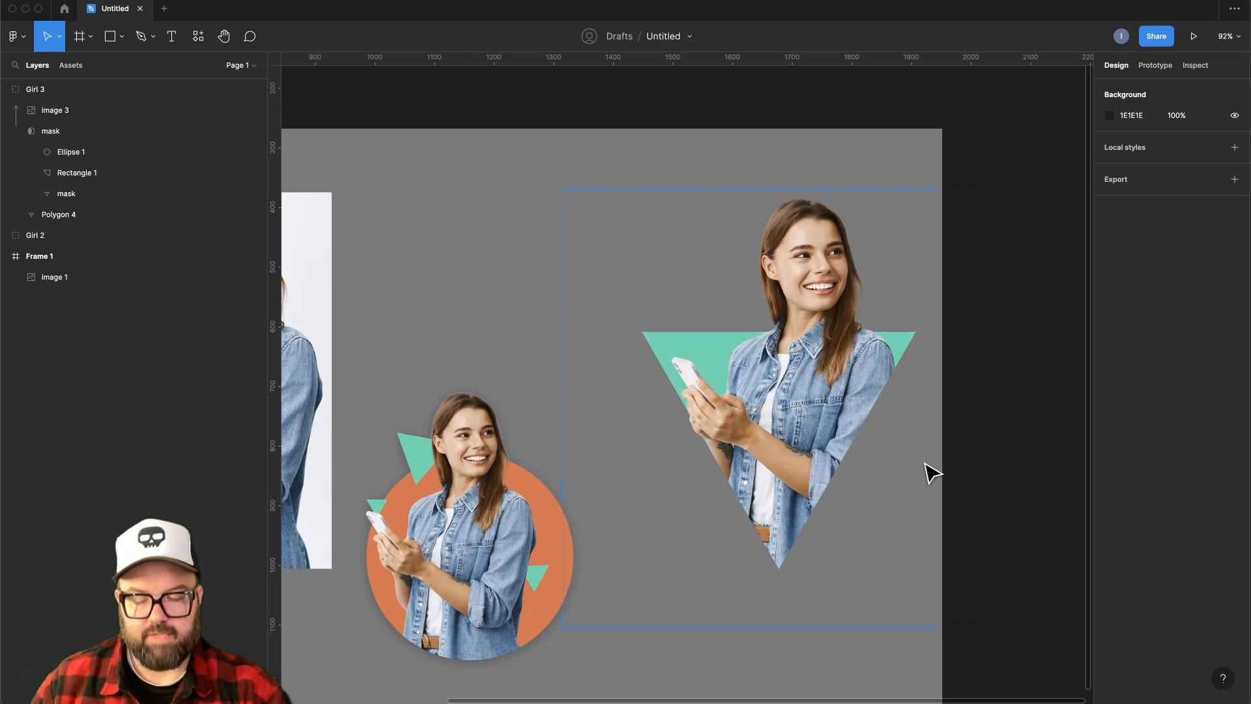
scroll(841, 397, "up", 2)
scroll(840, 396, "up", 2)
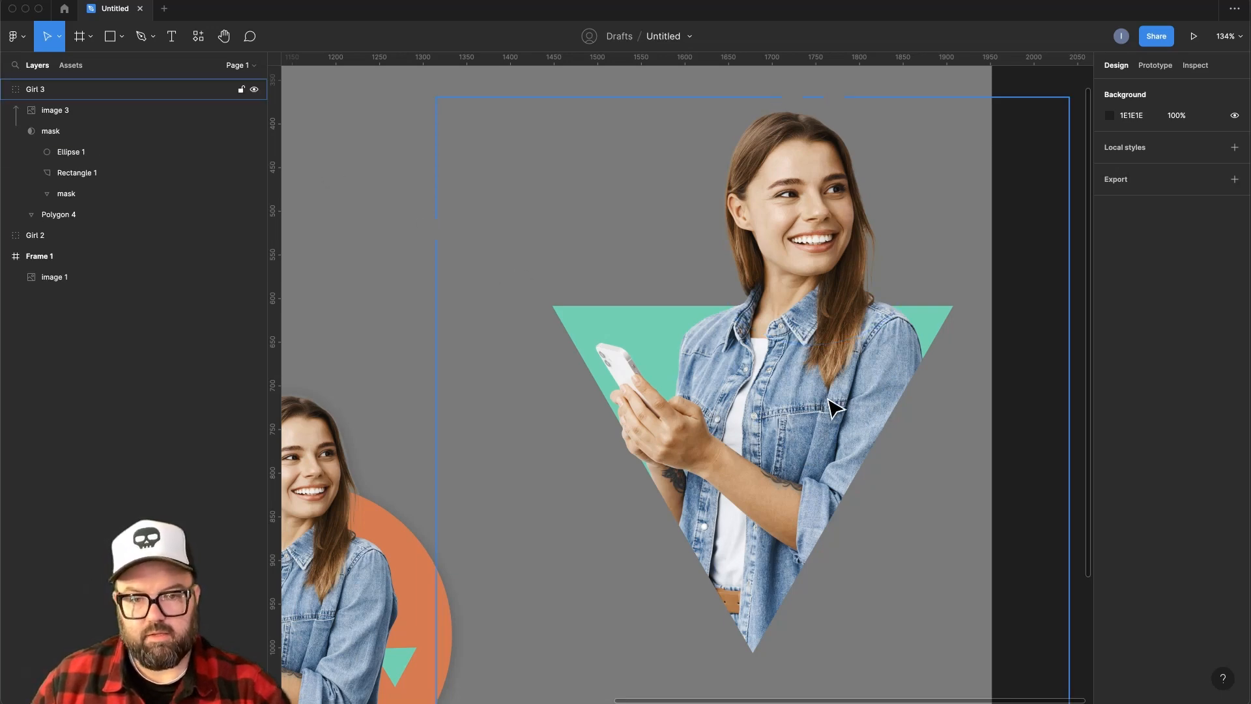
scroll(884, 434, "down", 3)
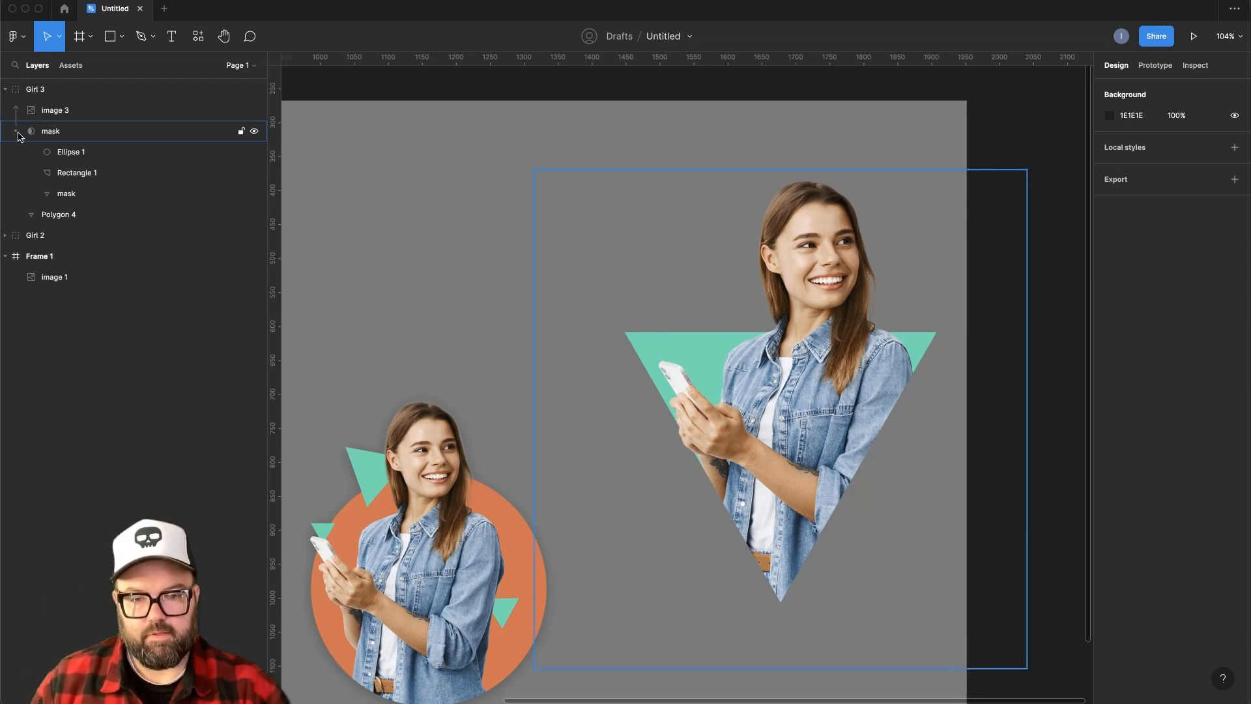
Duplicate Polygon 4, enlarge the copy from its centre to about 632.78 × 632.78, and place it below Polygon 4 in the layer order.
left_click(58, 219)
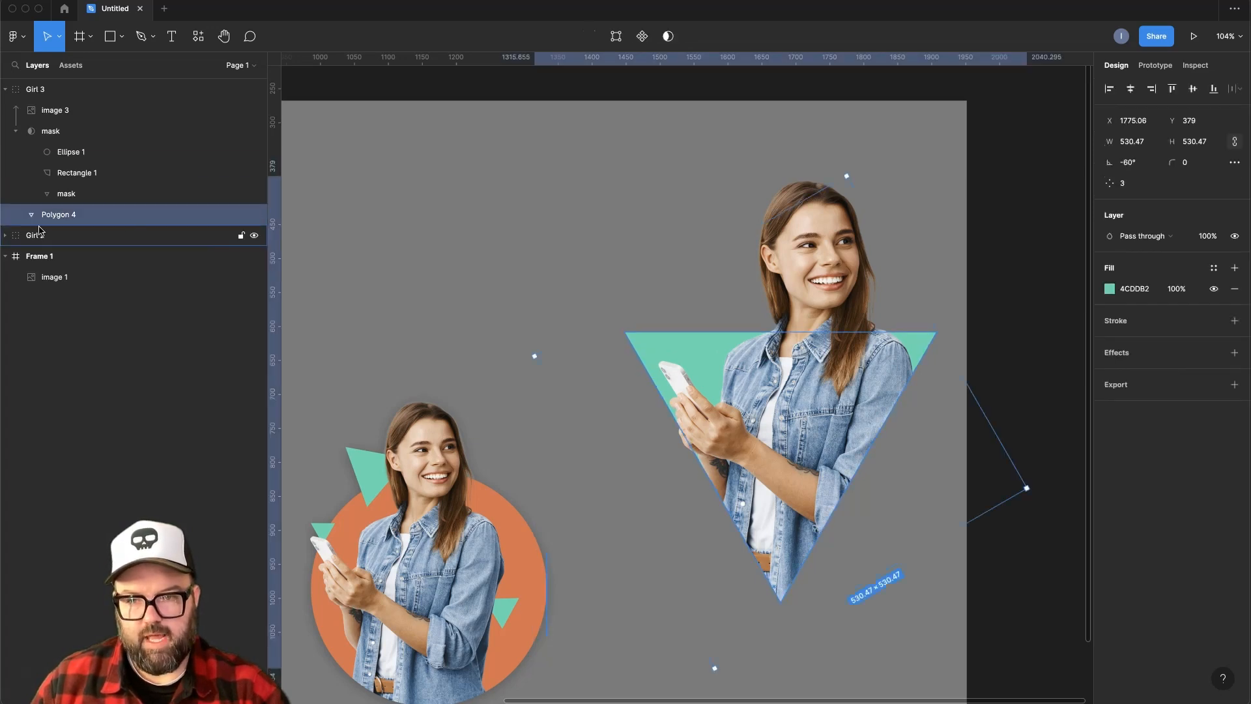
key("alt")
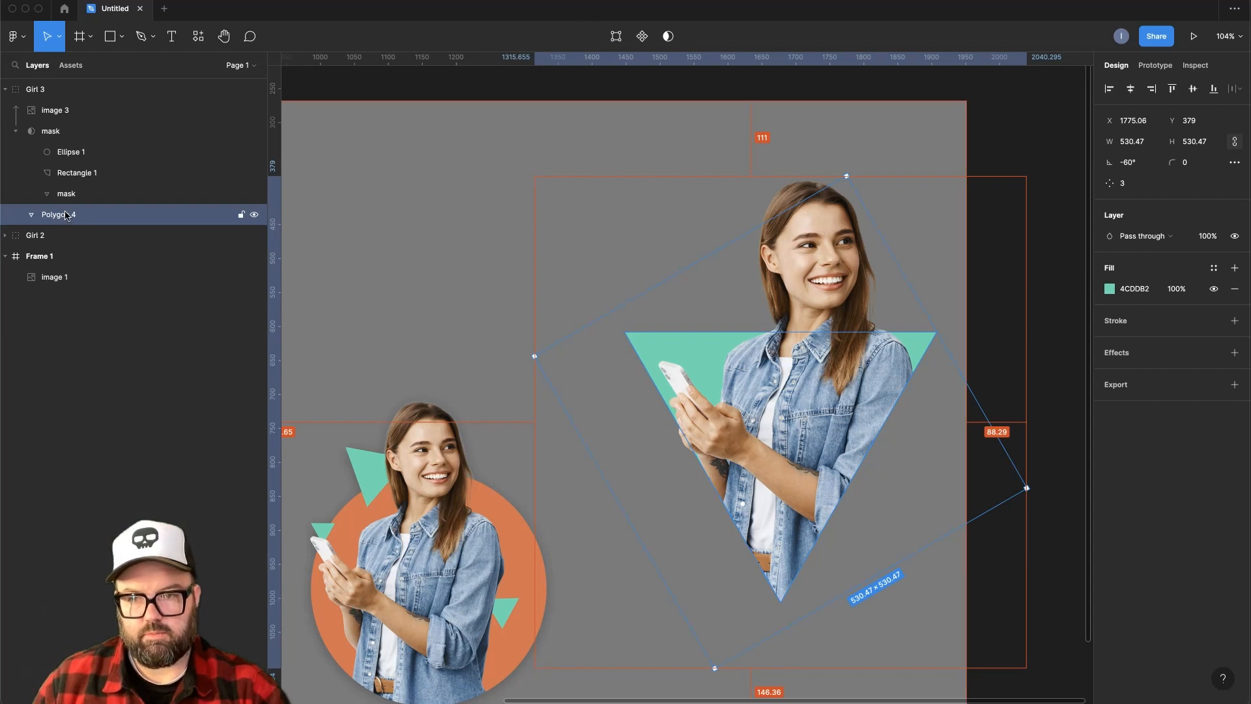
key("super+d")
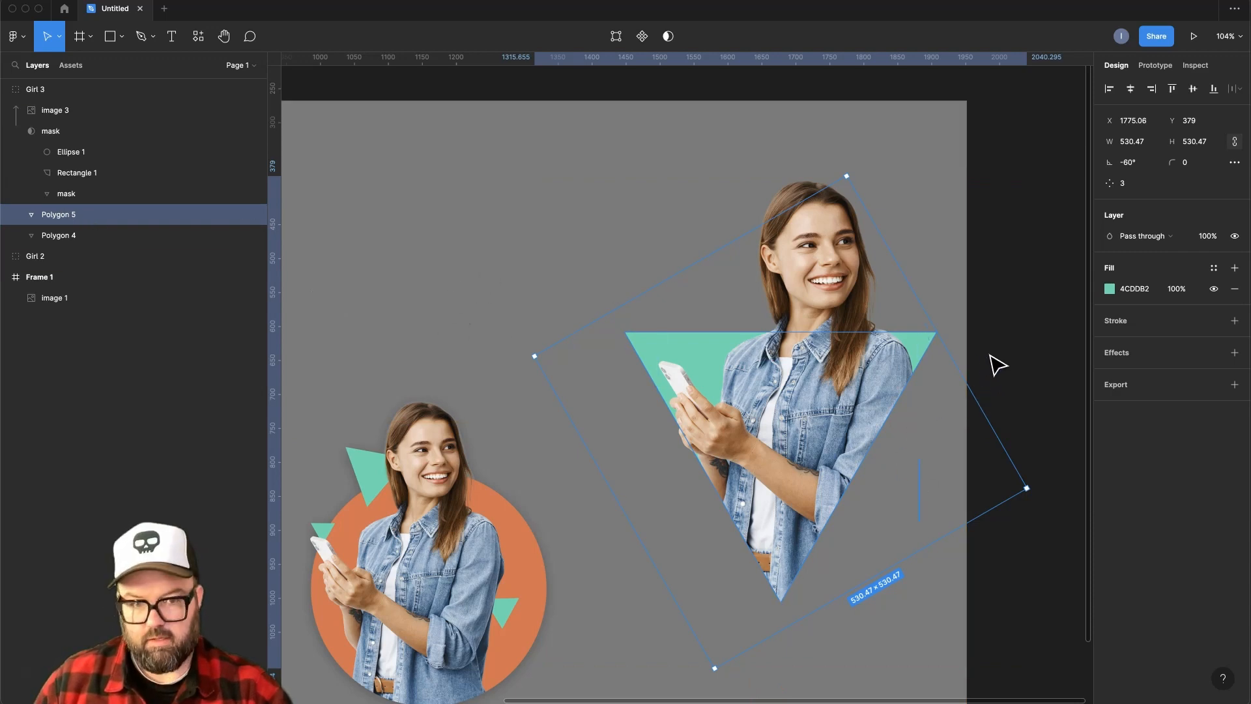
left_click_drag(1027, 490, 1067, 506)
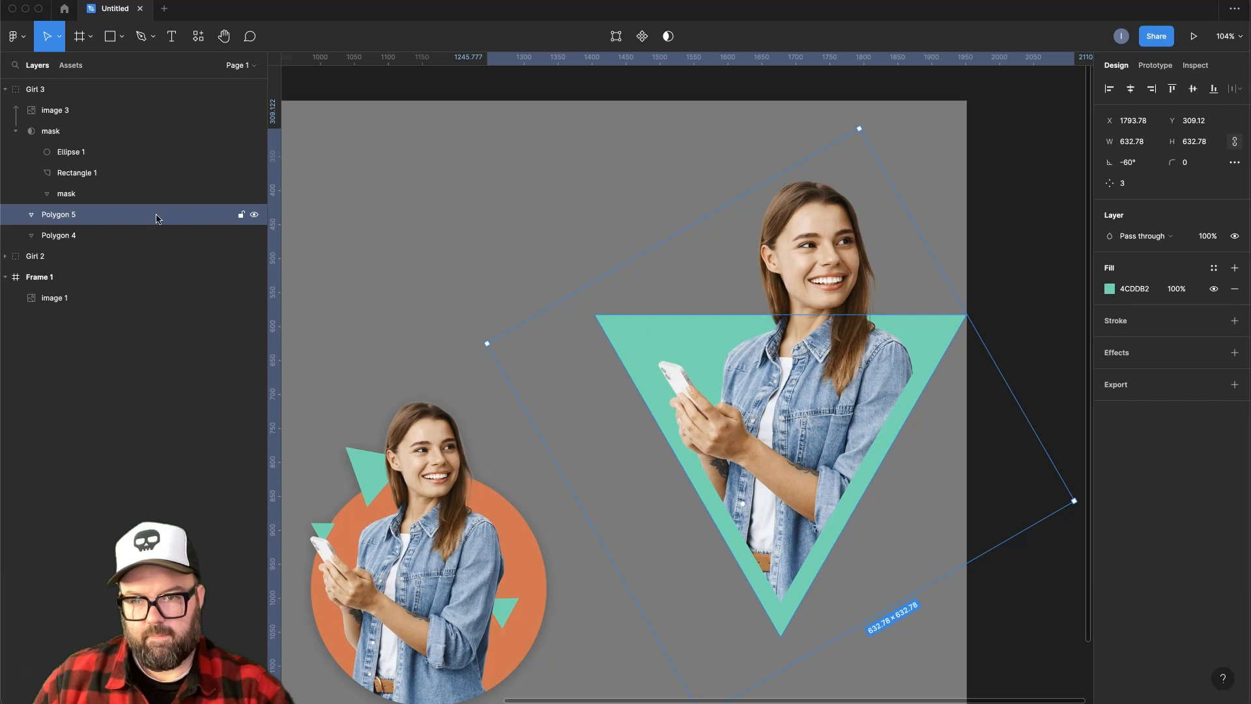
left_click_drag(62, 224, 68, 242)
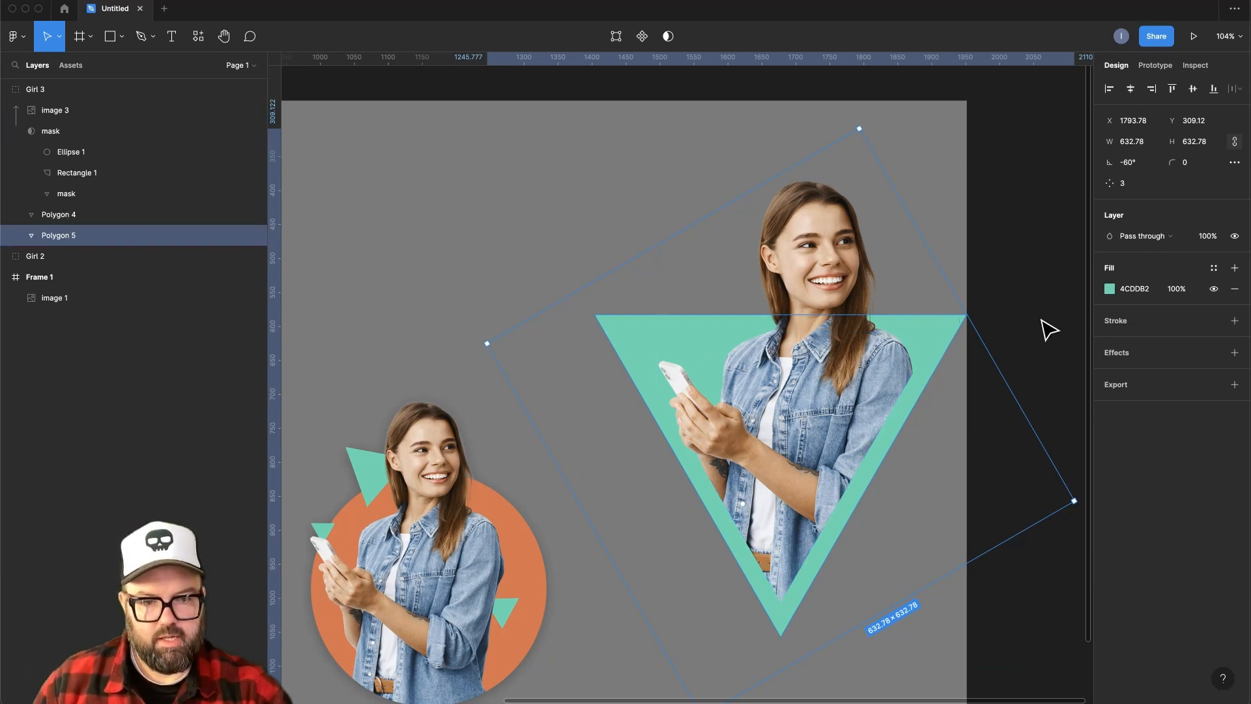
Change the fill of the enlarged triangle Polygon 5 to the dark document colour 1E1E1E.
left_click(1111, 291)
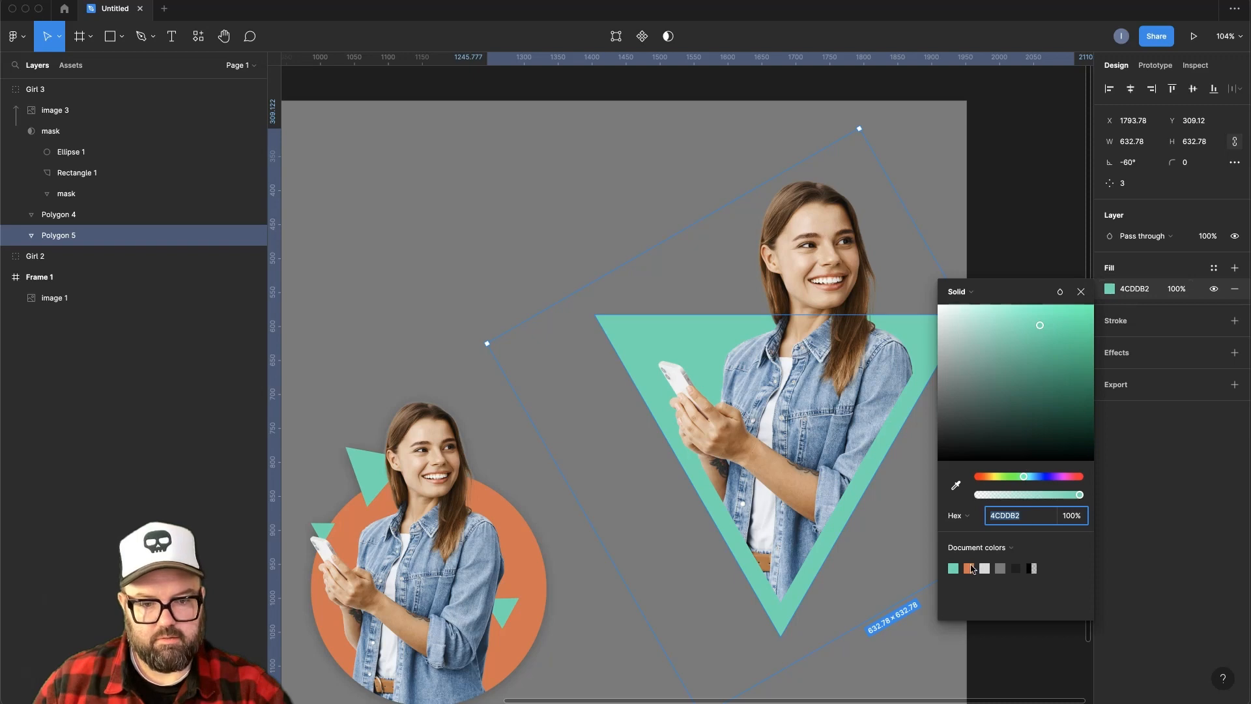
left_click(969, 565)
left_click(1018, 566)
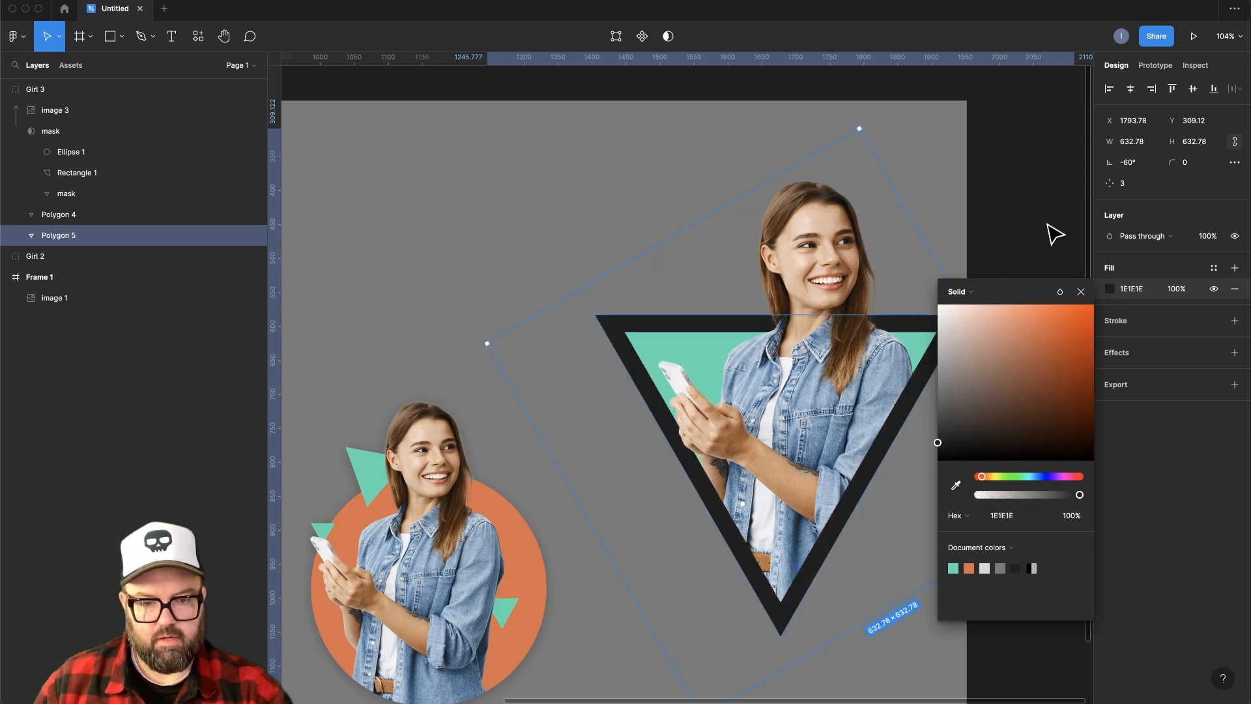
left_click(1081, 293)
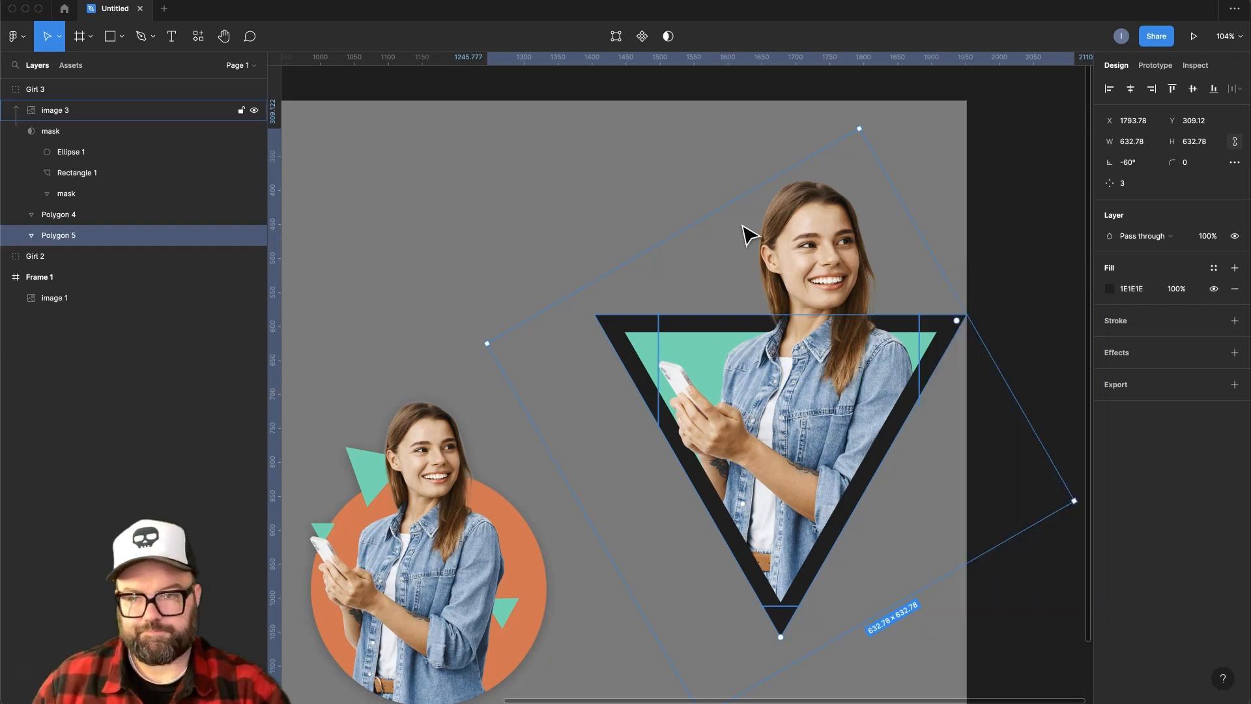
Move the whole Girl 3 group left and slightly up to about X 1172, Y 304.
left_click(85, 95)
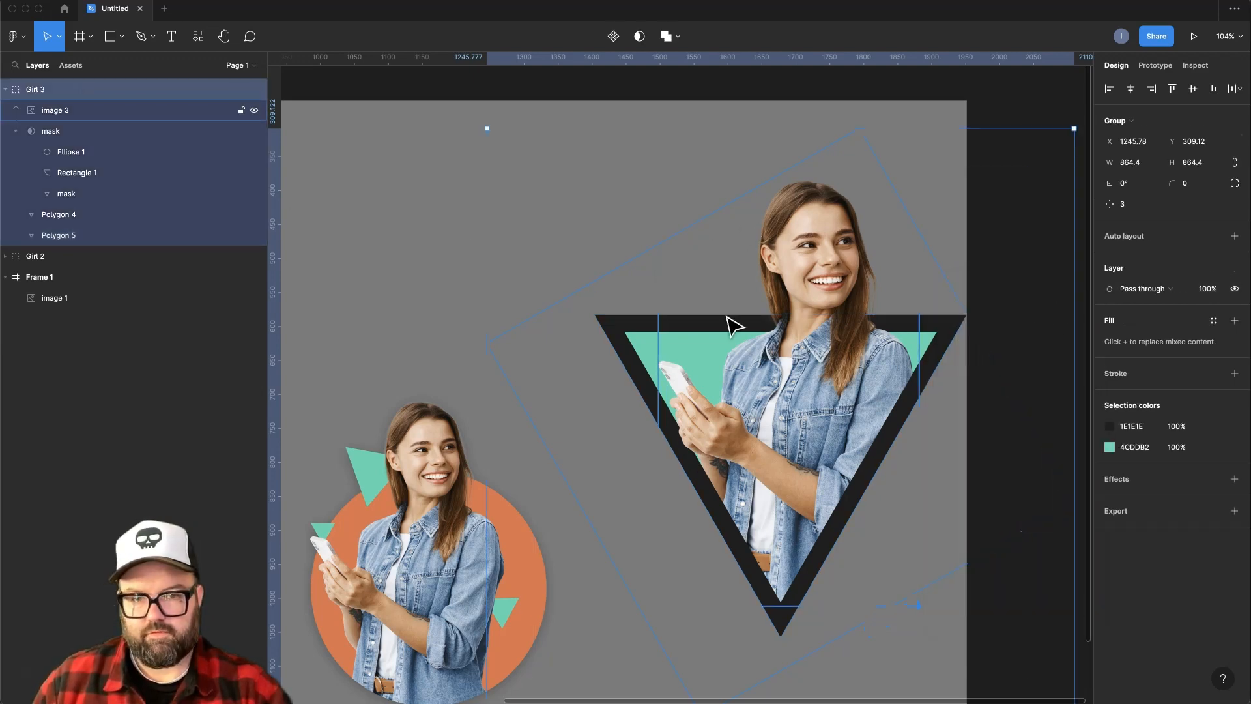
left_click_drag(827, 403, 763, 404)
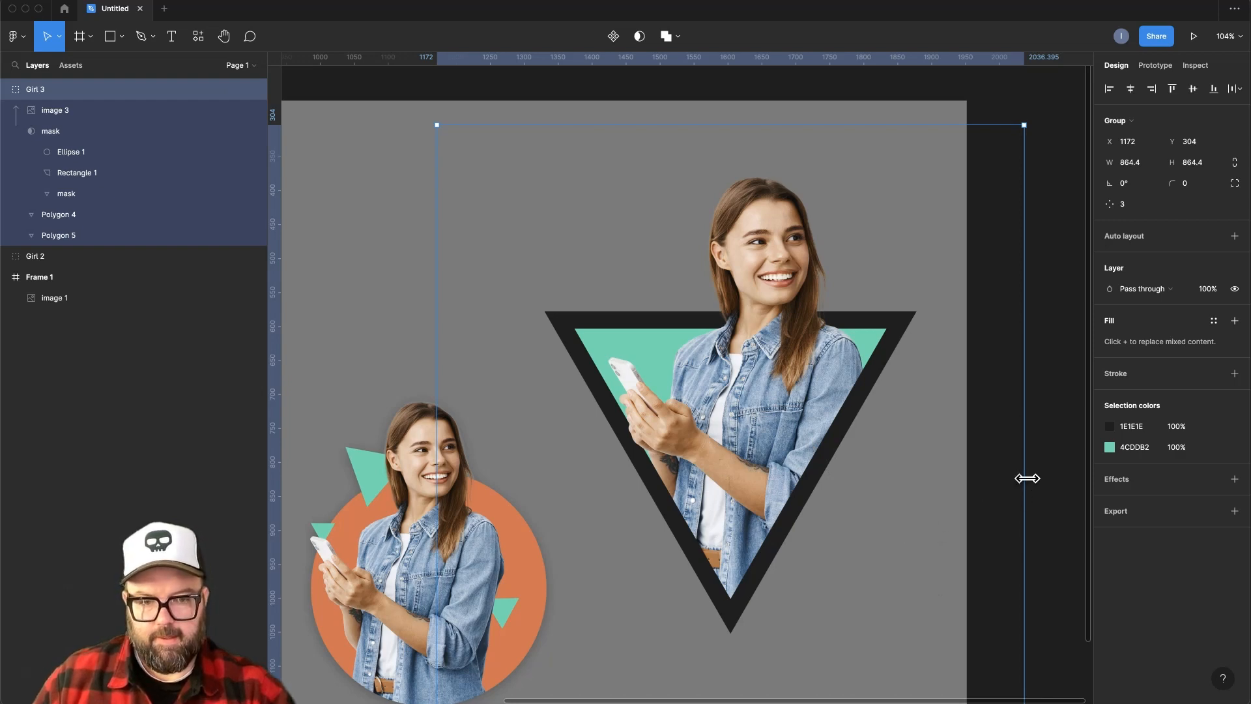
left_click(1056, 483)
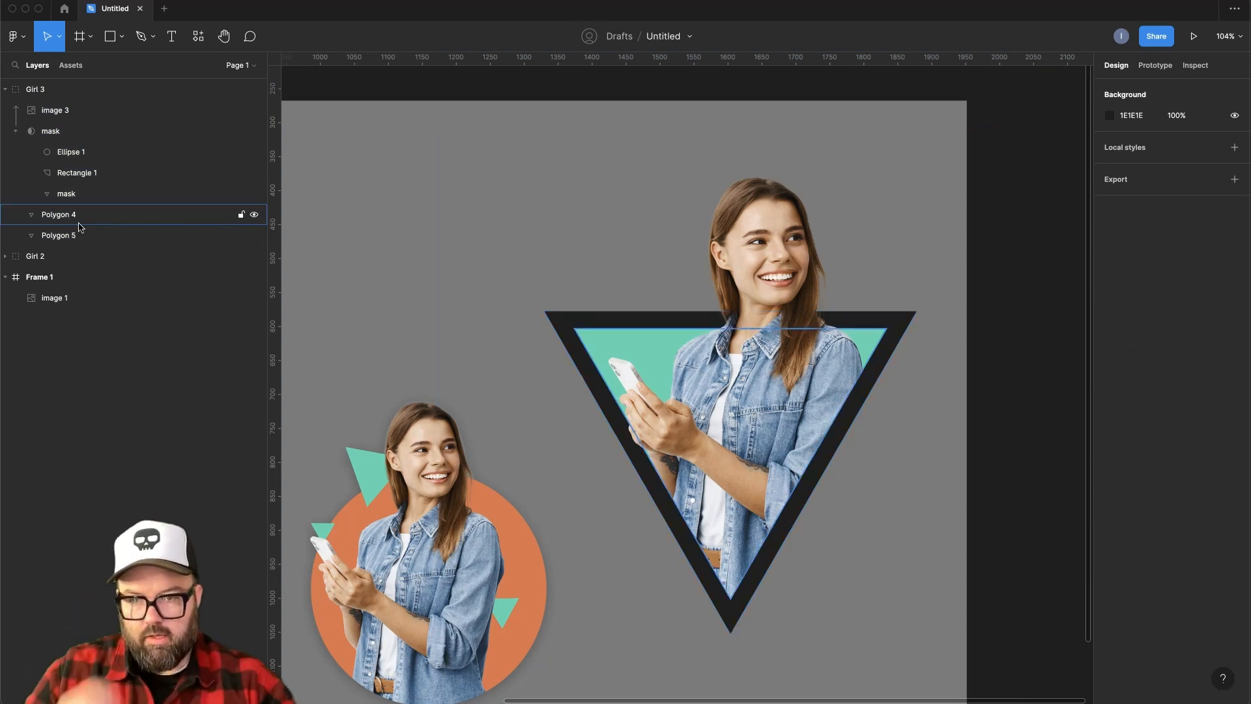
Examine how the mask group and the triangle mask layer inside it line up with the bordered composition.
left_click(65, 193)
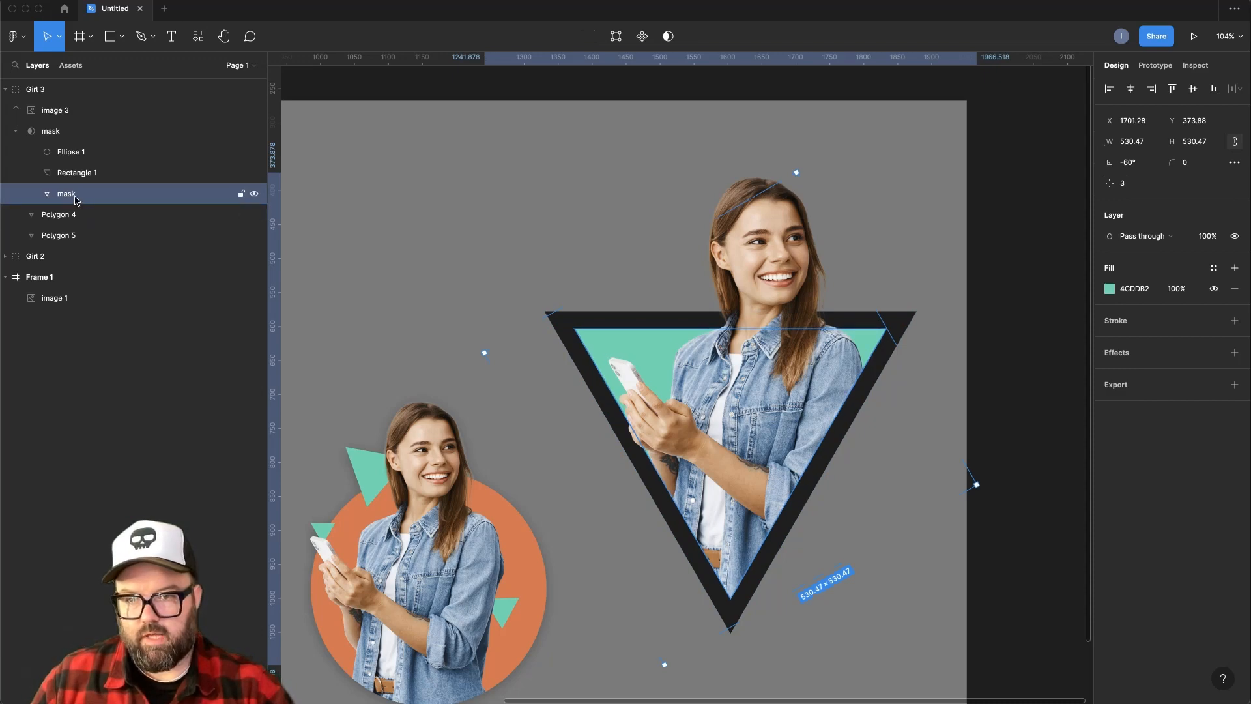
double_click(46, 194)
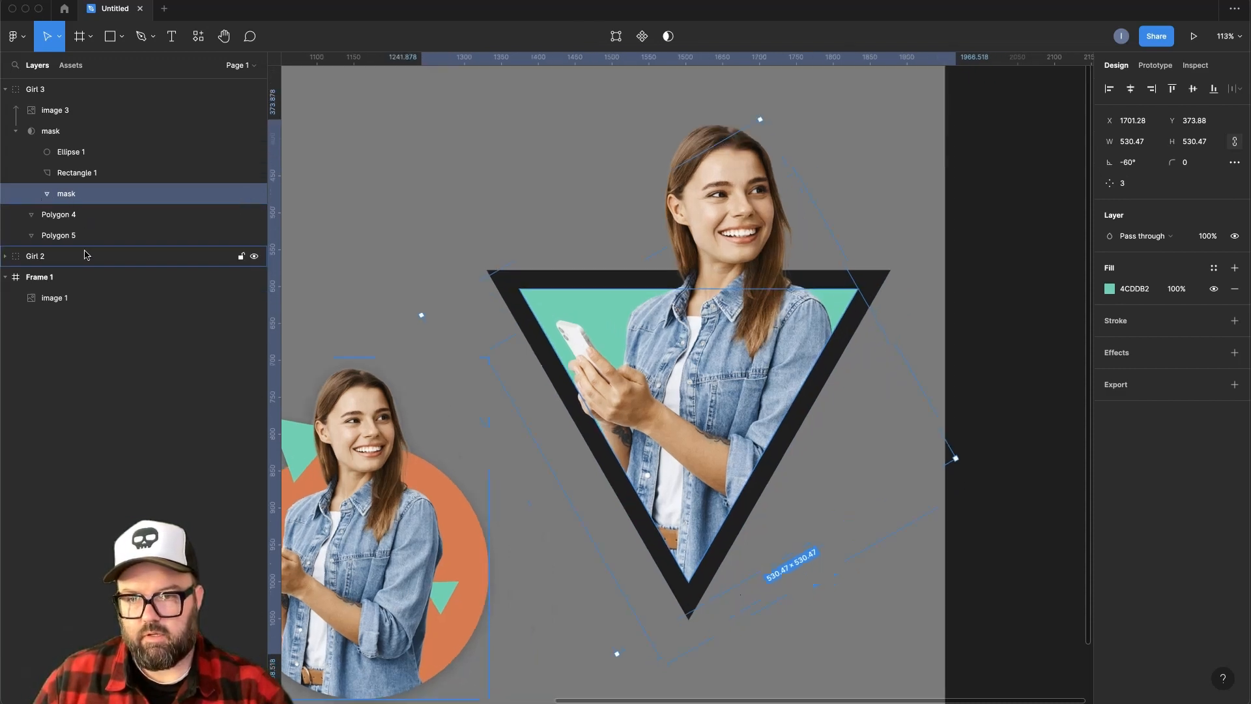
left_click(77, 220)
left_click(77, 196)
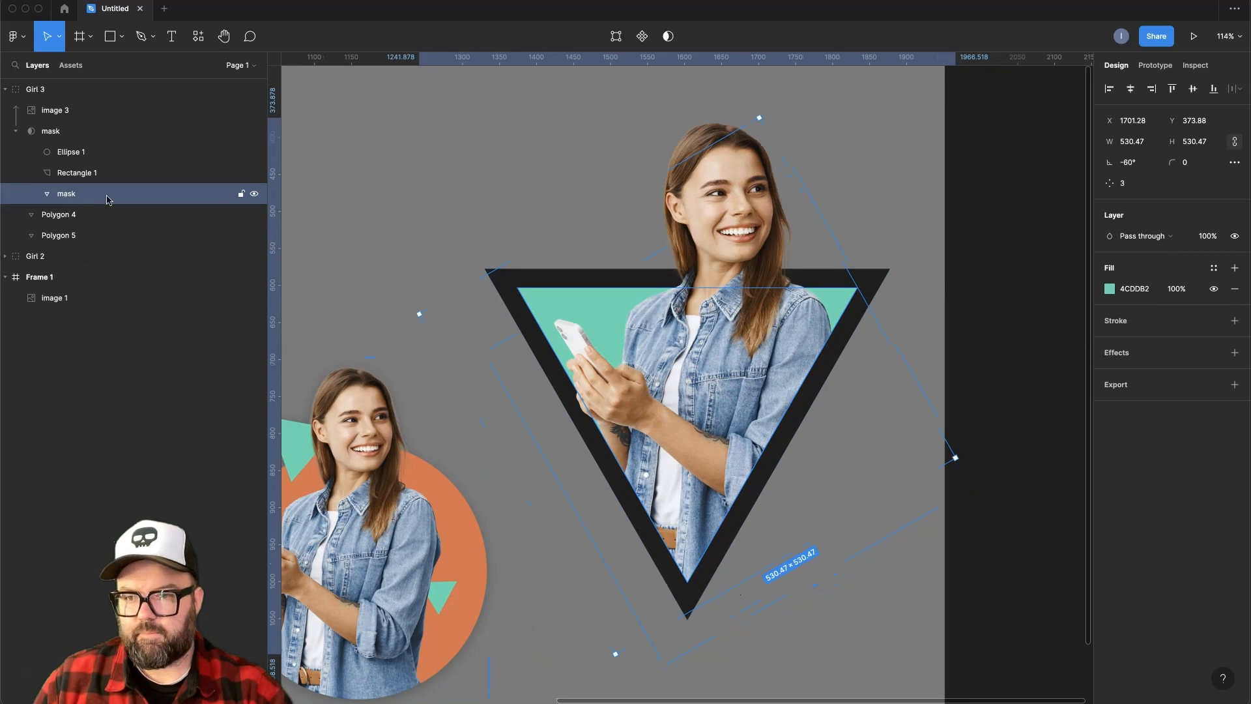
left_click(53, 129)
left_click(71, 197)
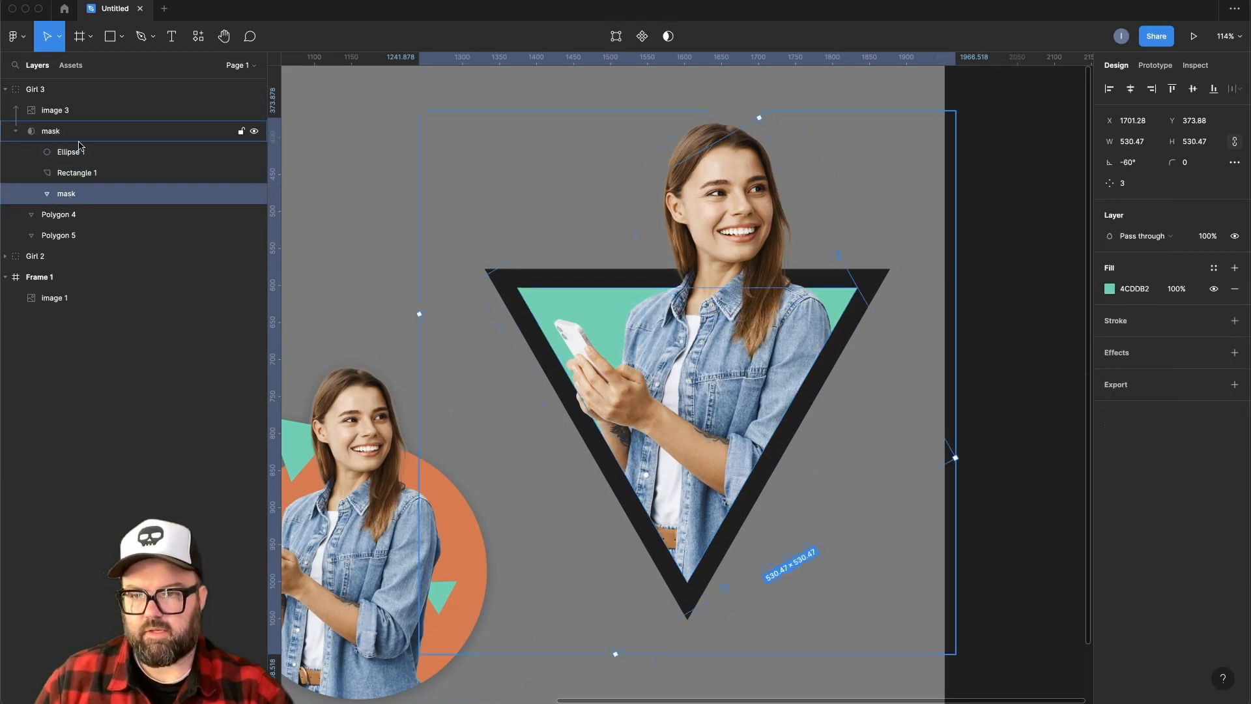
left_click(56, 134)
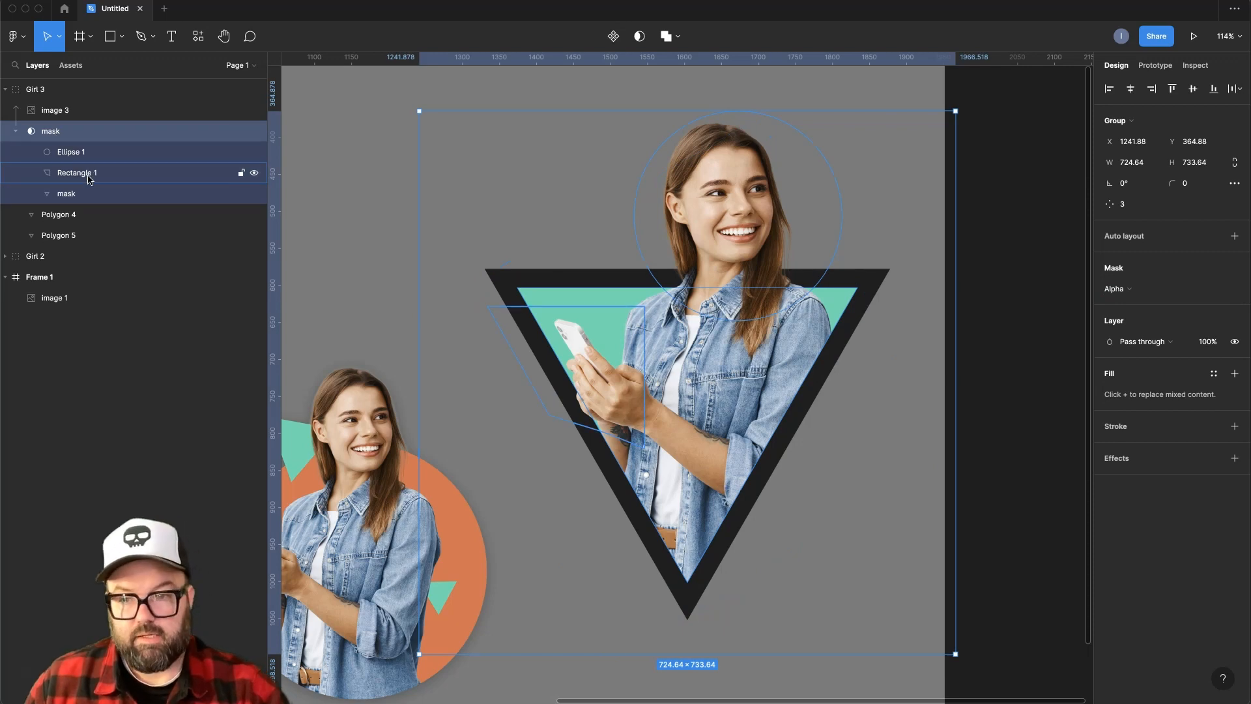
Wrap image 3 in its own group inside Girl 3 and expand that group in the layer list.
left_click(54, 113)
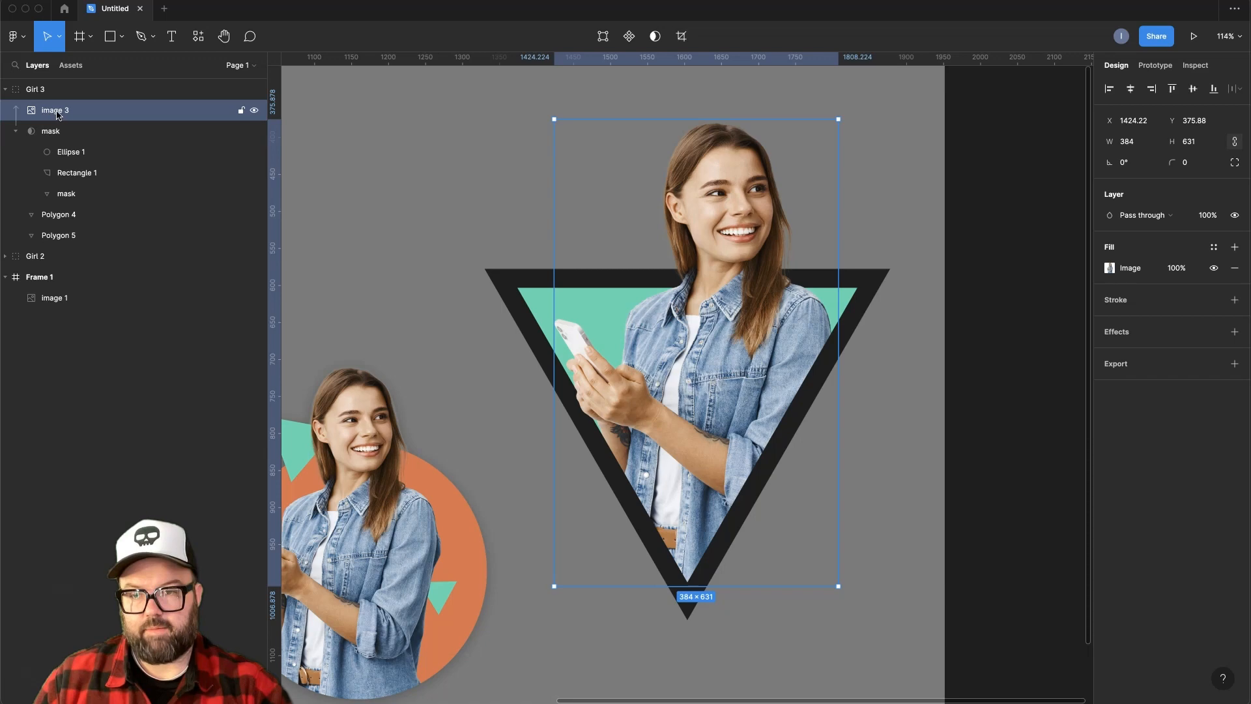
key("super+g")
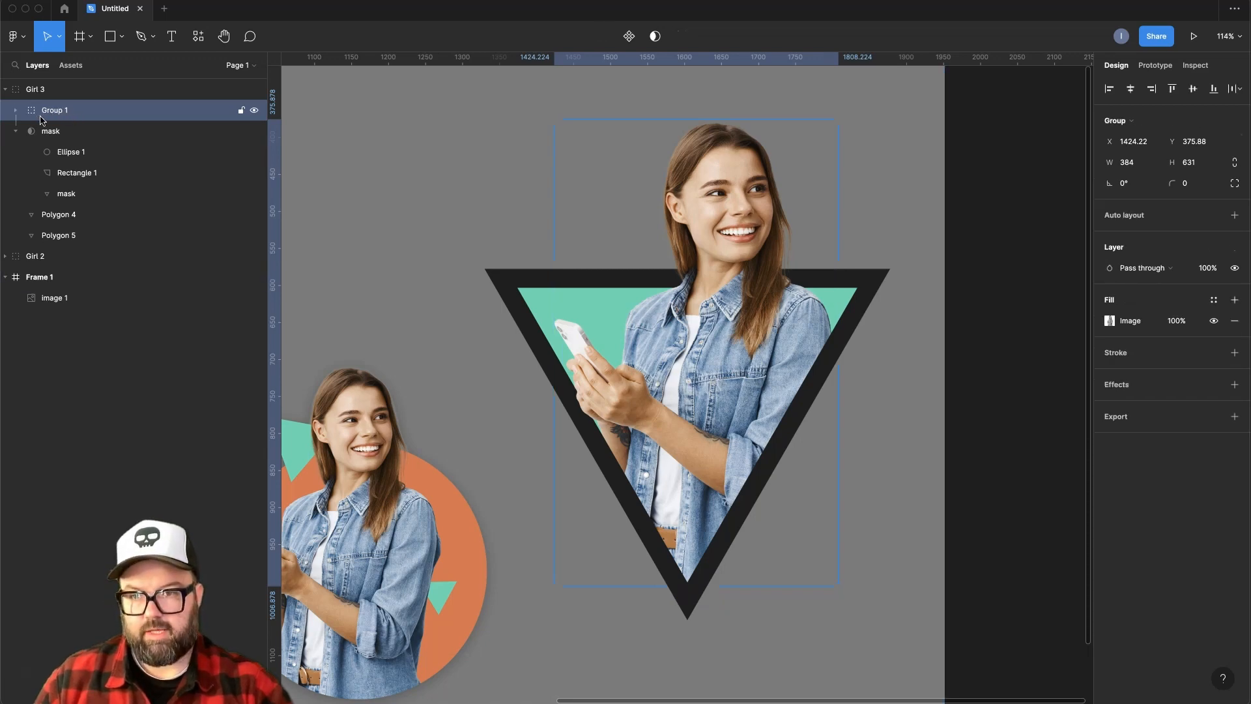
left_click(16, 110)
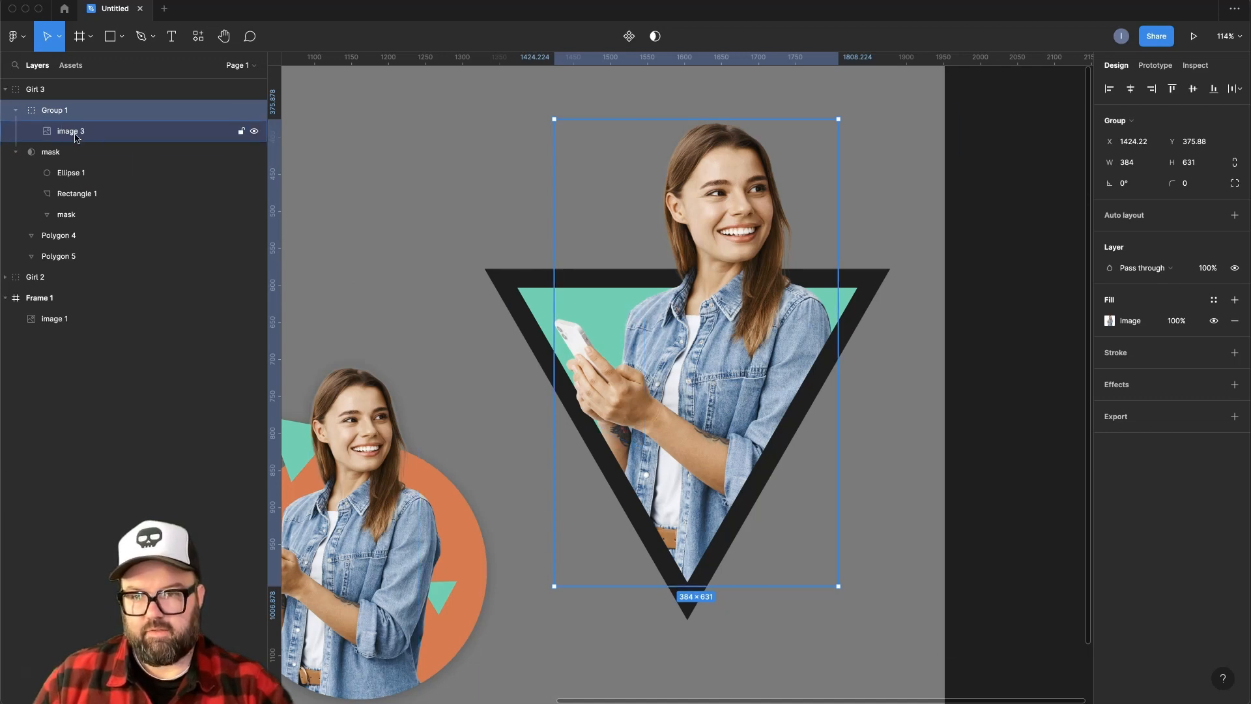
Draw a rectangle about 348 × 270 over the triangle's lower part and place it in Group 1 above image 3.
key("r")
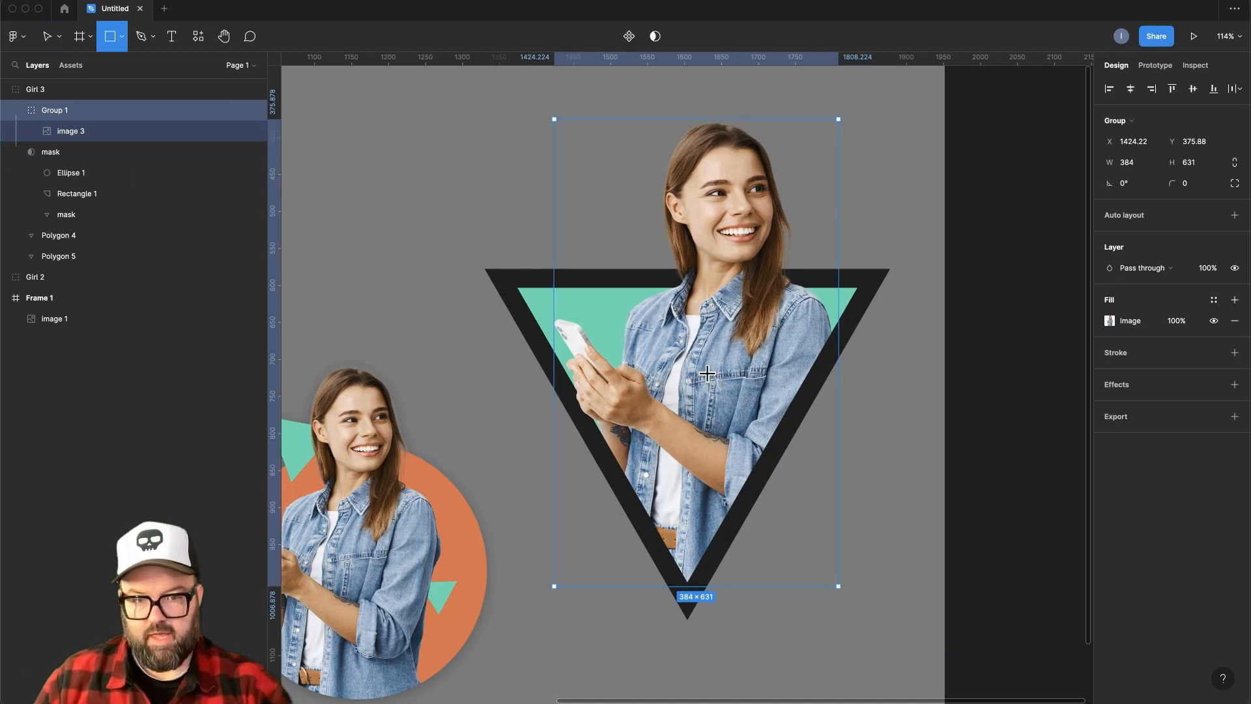
mouse_move(563, 424)
left_mouse_down()
mouse_move(841, 612)
mouse_move(823, 624)
left_mouse_up()
left_click_drag(77, 319, 72, 126)
left_click(82, 153)
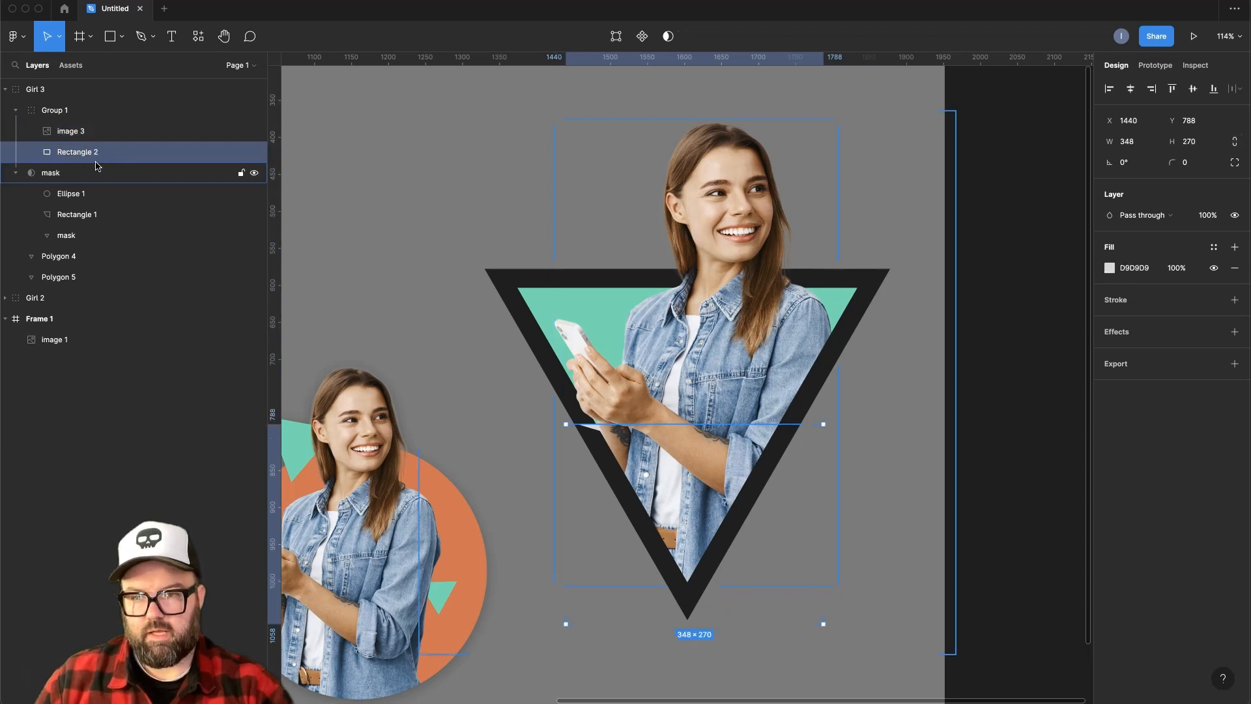
left_click_drag(92, 158, 88, 127)
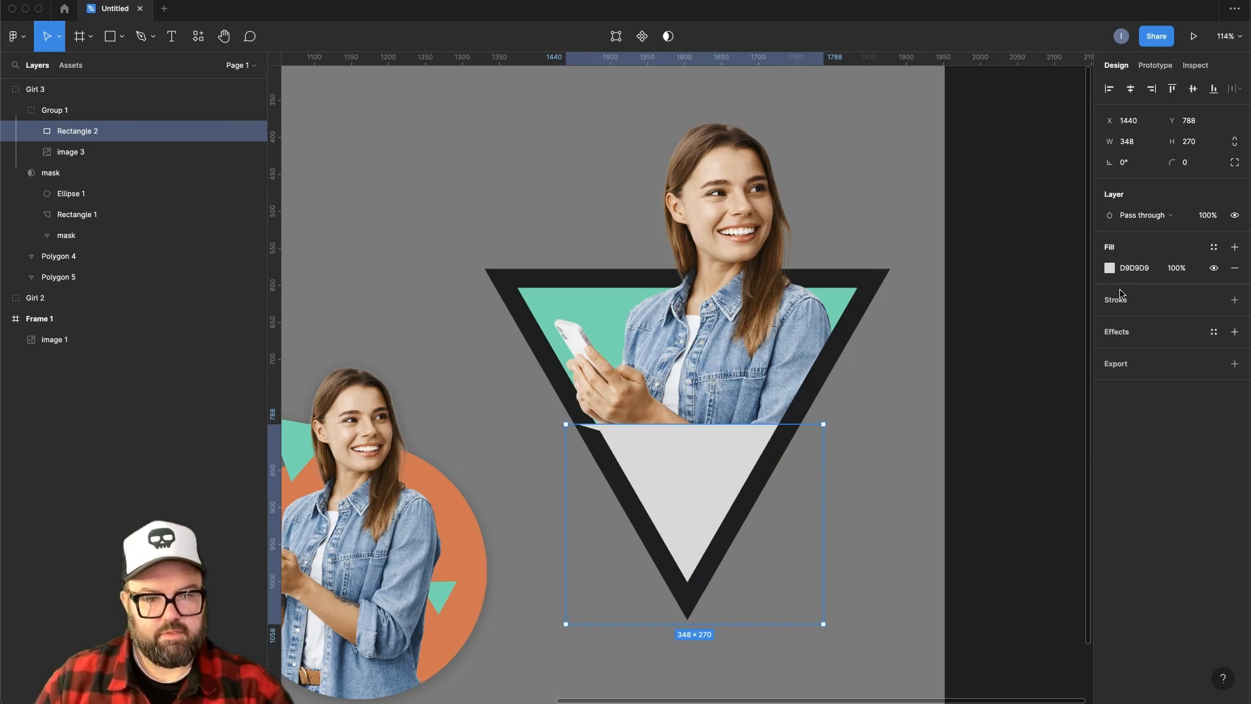
Change Rectangle 2's fill to a linear gradient running down from just below its upper edge to near the triangle's lower tip.
left_click(1109, 269)
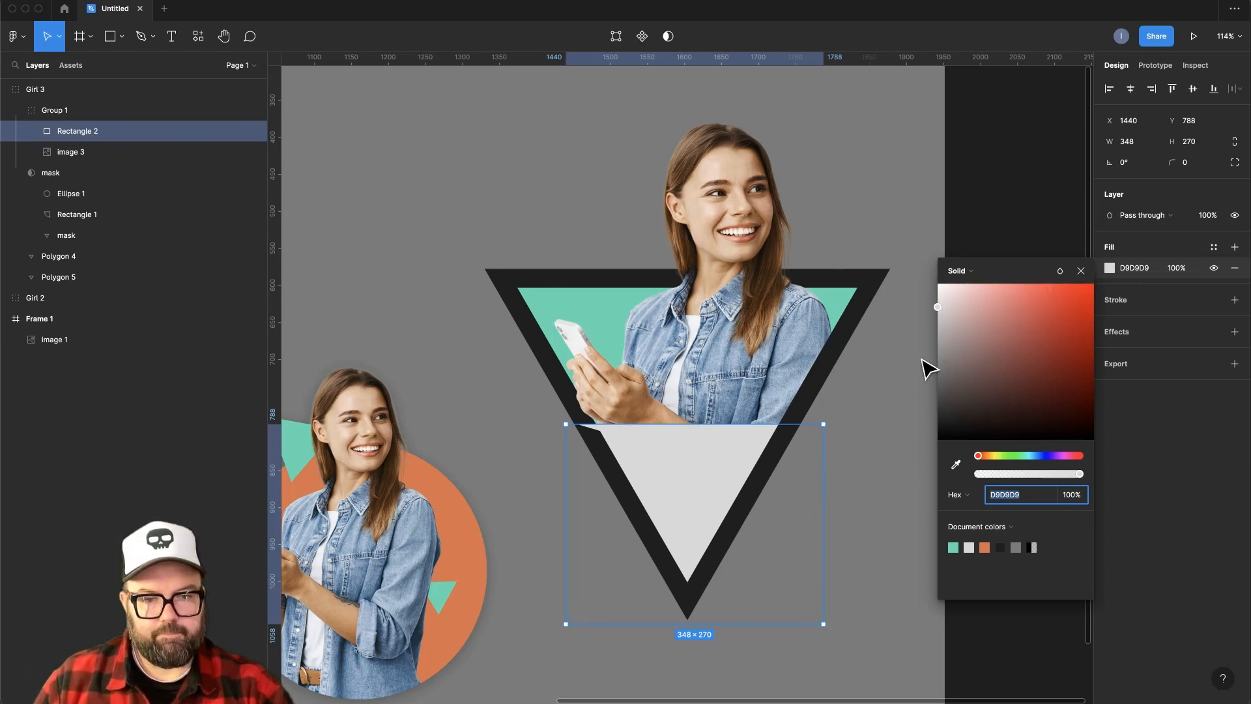
left_click(973, 271)
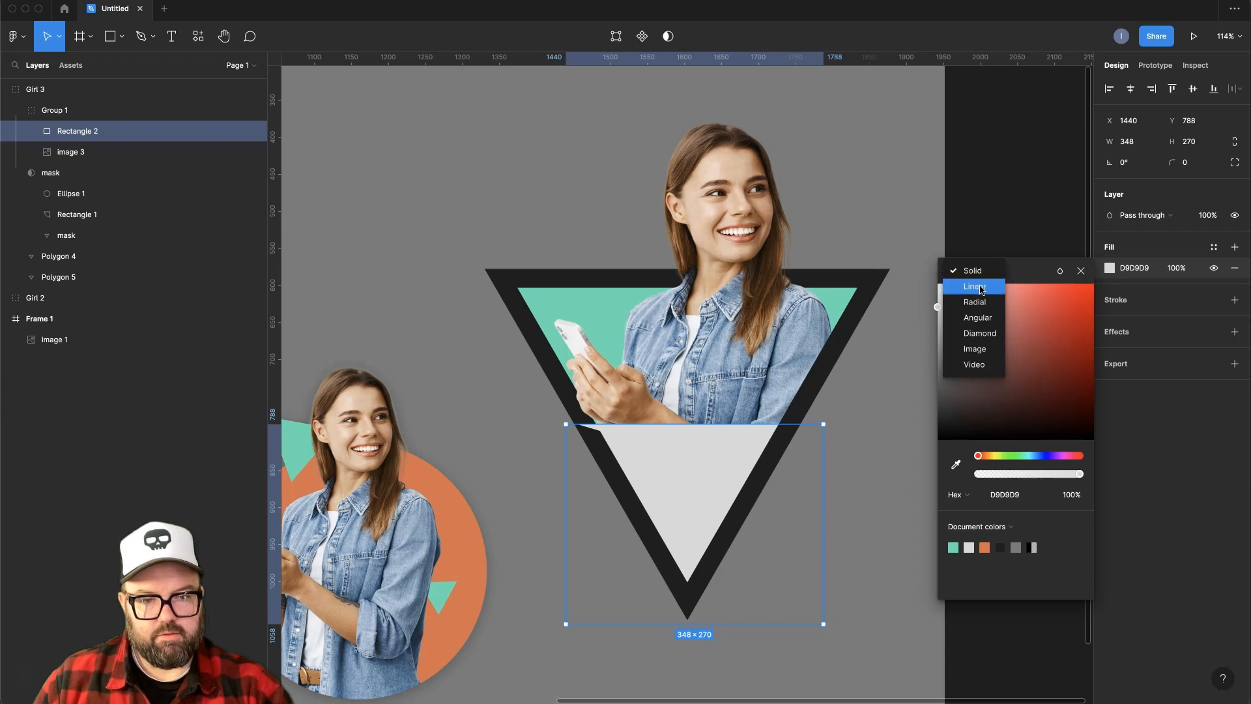
left_click(967, 286)
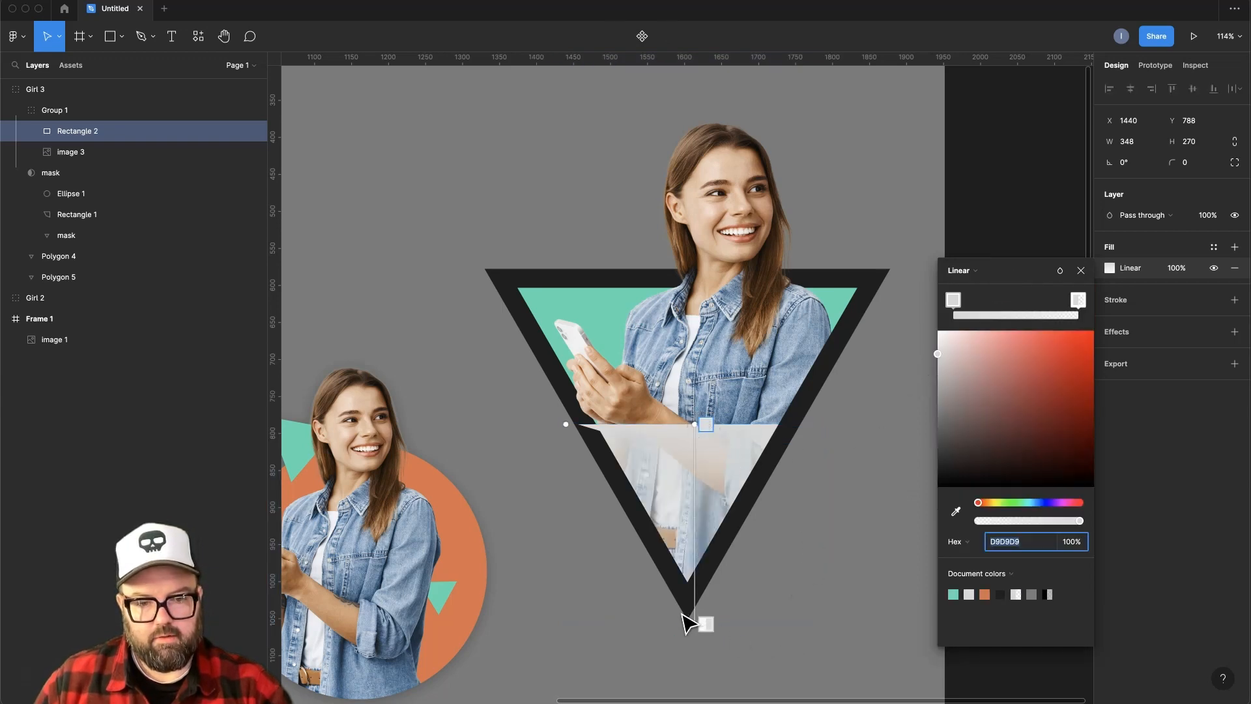
left_click_drag(704, 623, 691, 590)
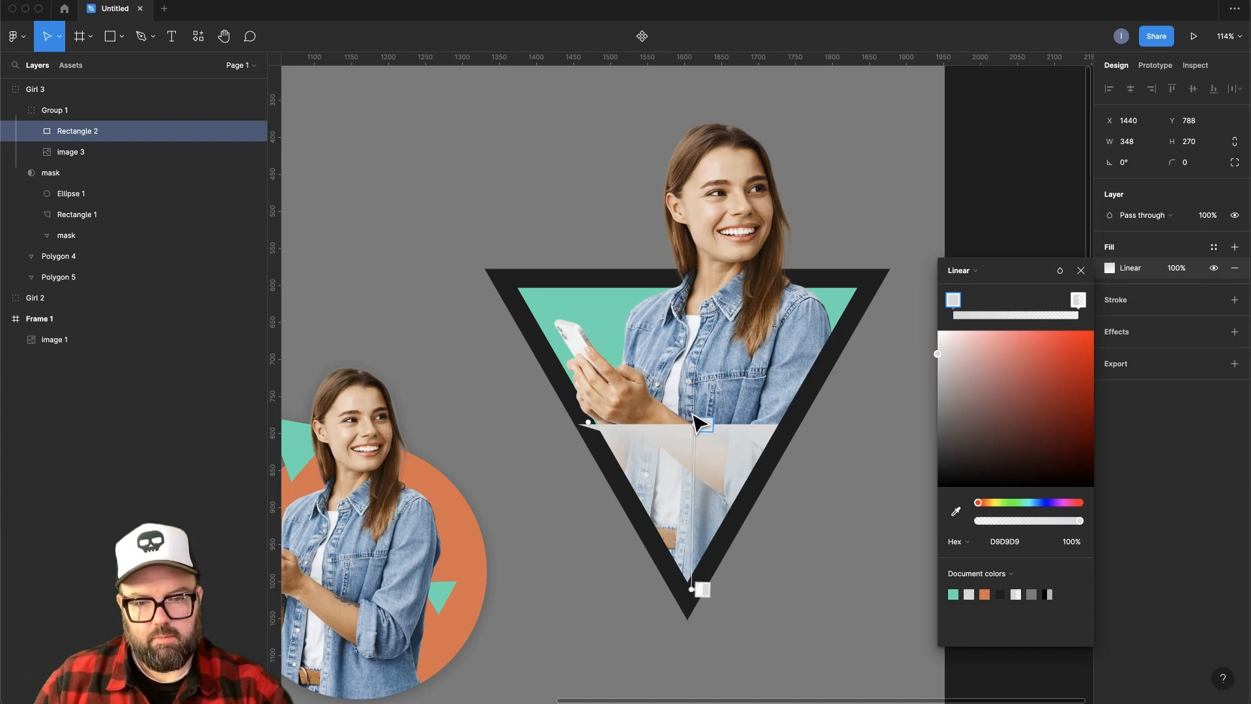
left_click_drag(694, 425, 695, 436)
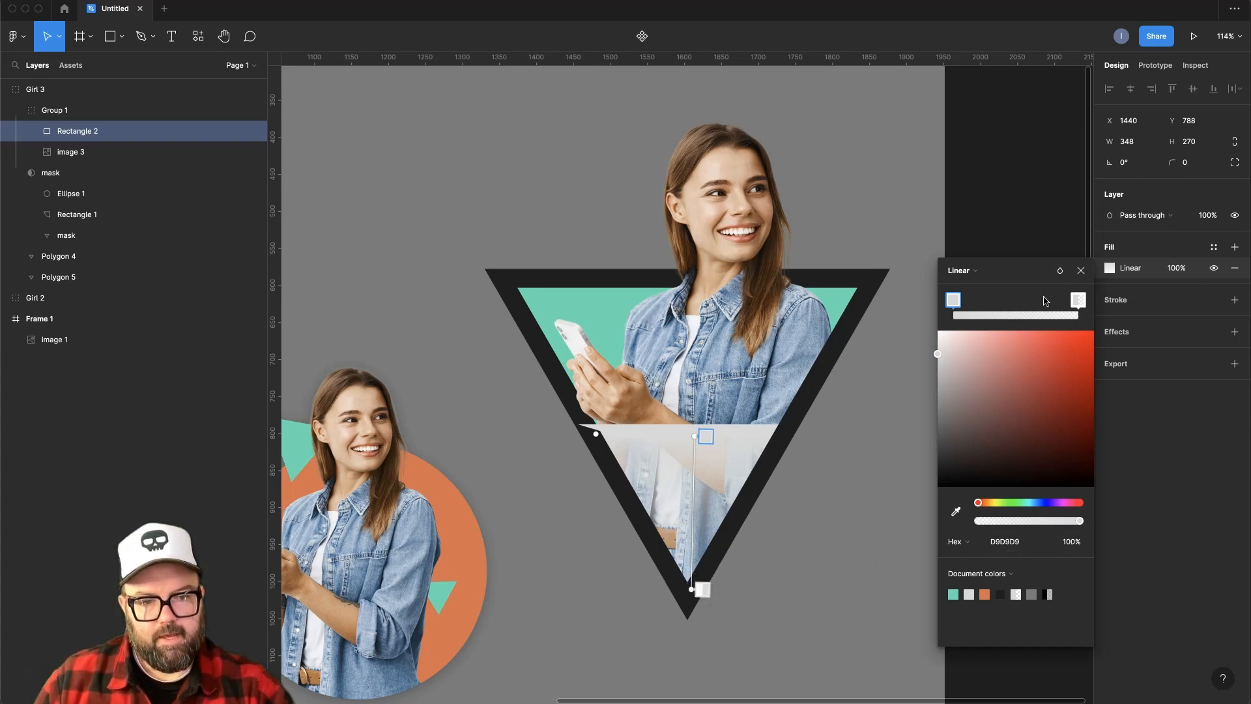
Set both colour stops of Rectangle 2's gradient to white FFFFFF, keeping one at 100% and the other at 0% opacity.
left_click(1078, 299)
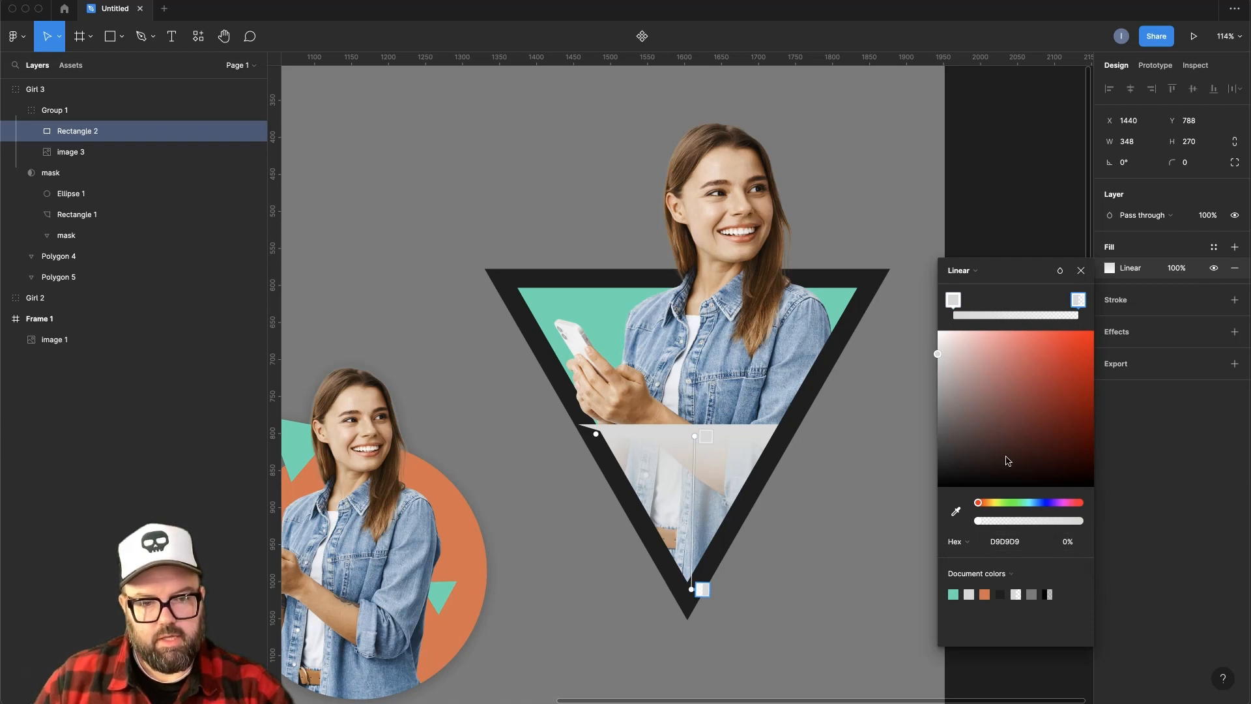
left_click_drag(939, 355, 925, 326)
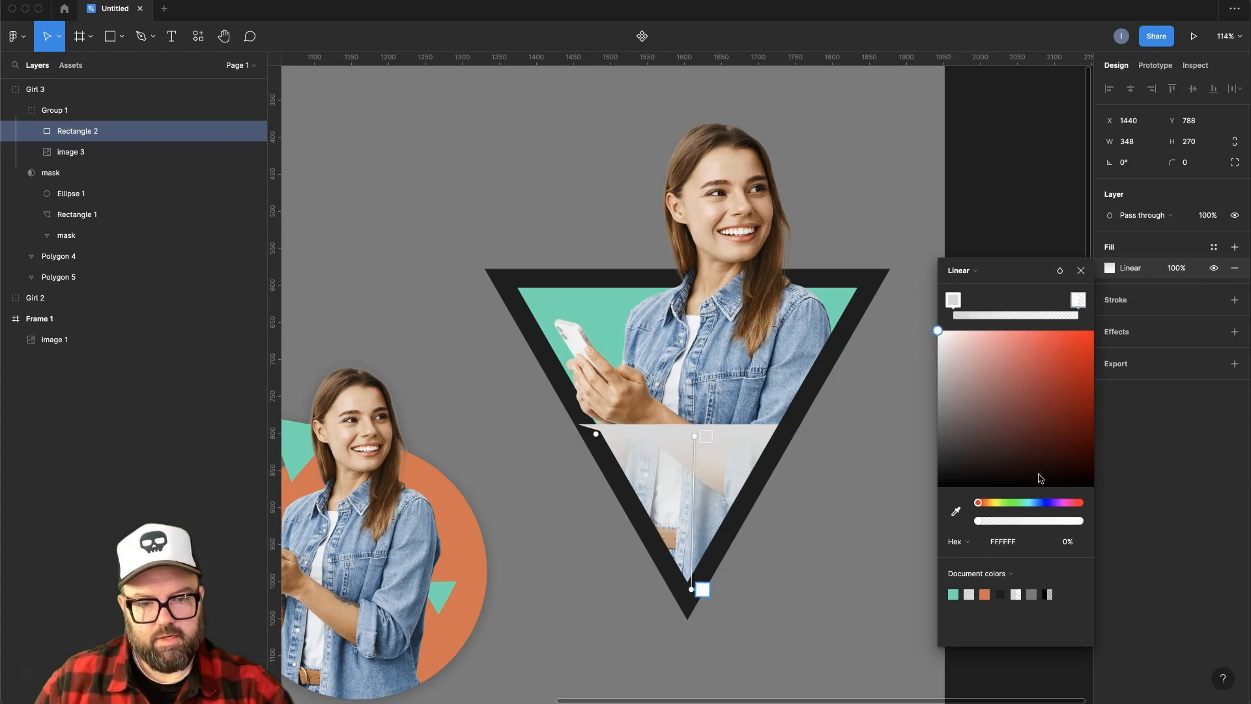
left_click(954, 301)
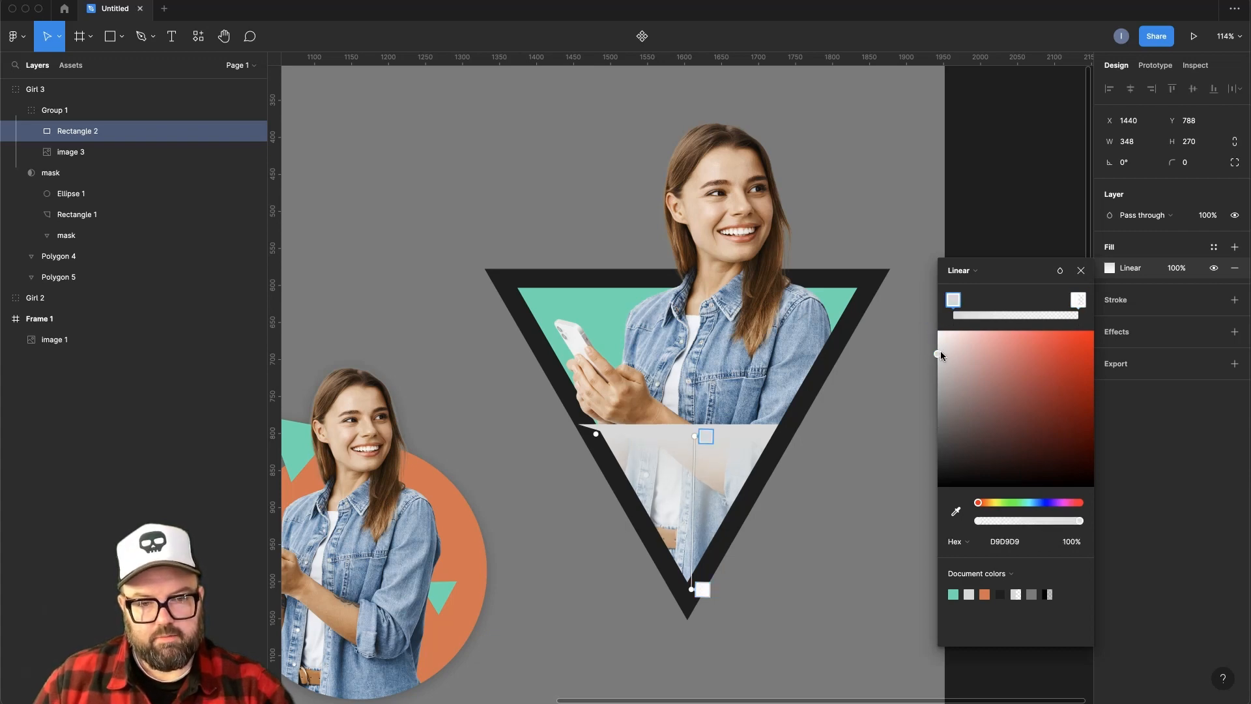
left_click_drag(938, 353, 938, 334)
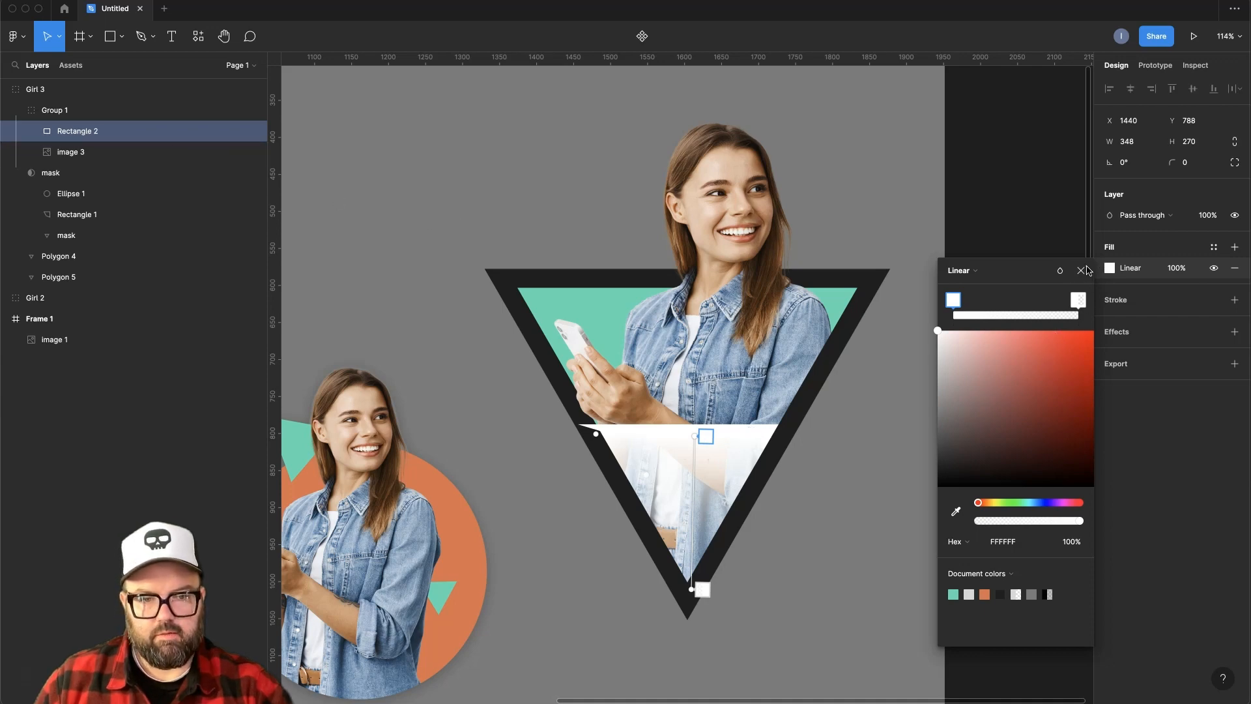
left_click(1060, 270)
left_click(1019, 269)
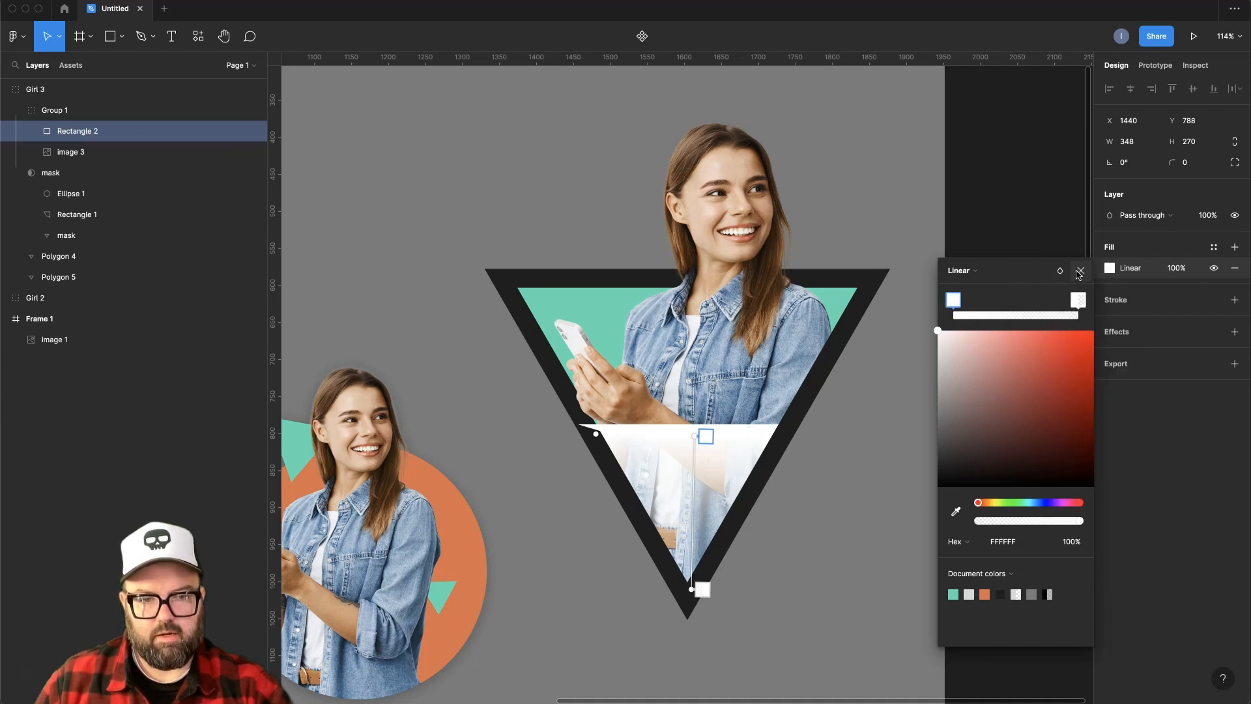
left_click(1079, 271)
Enlarge Rectangle 2 upward and to both sides to about 446 × 693 so it covers the whole woman.
left_click_drag(677, 410, 689, 109)
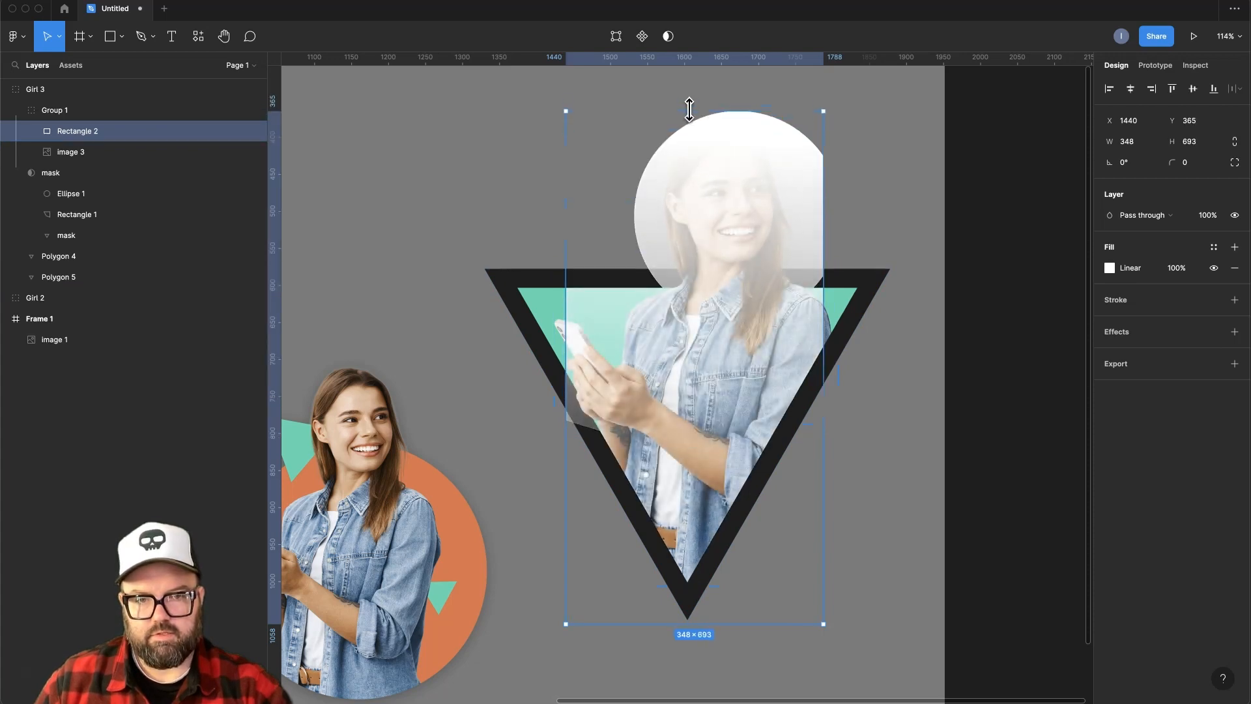
left_click_drag(566, 300, 539, 304)
left_click_drag(820, 363, 875, 376)
Move Rectangle 2's gradient stops down so the fade spans only the woman's waist area near the triangle's lower tip.
left_click(1110, 268)
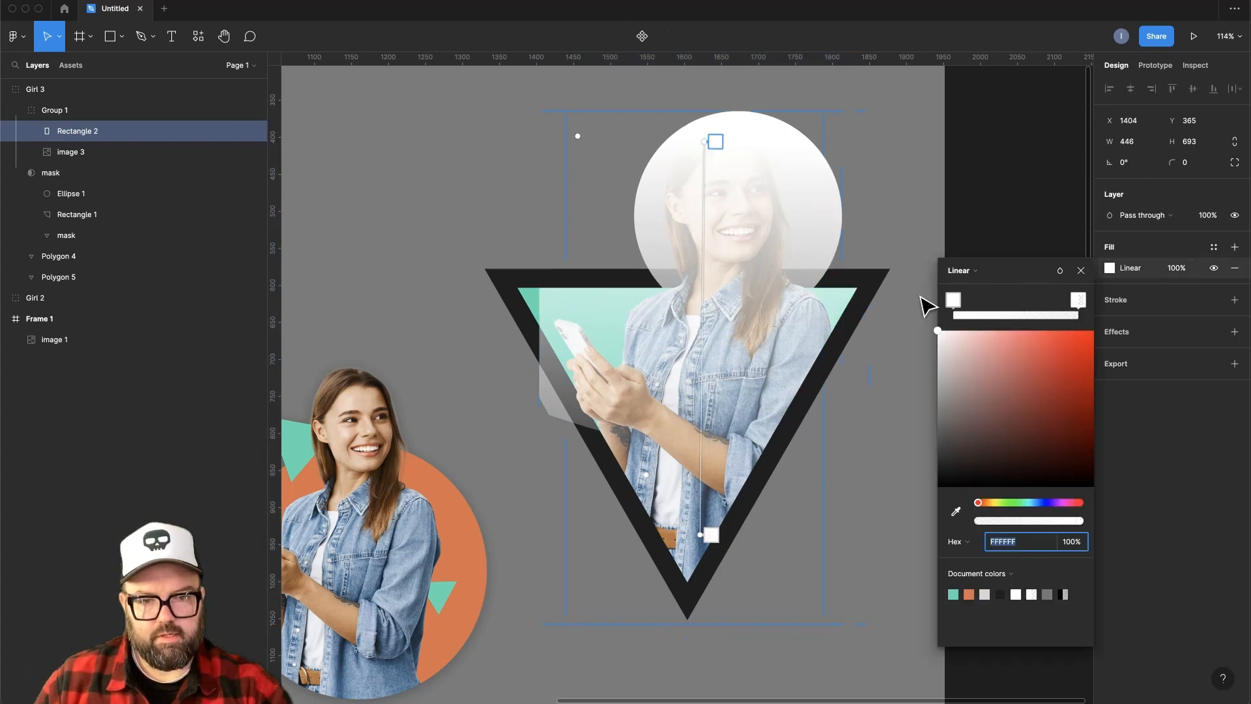
left_click_drag(705, 140, 703, 460)
left_click(710, 536)
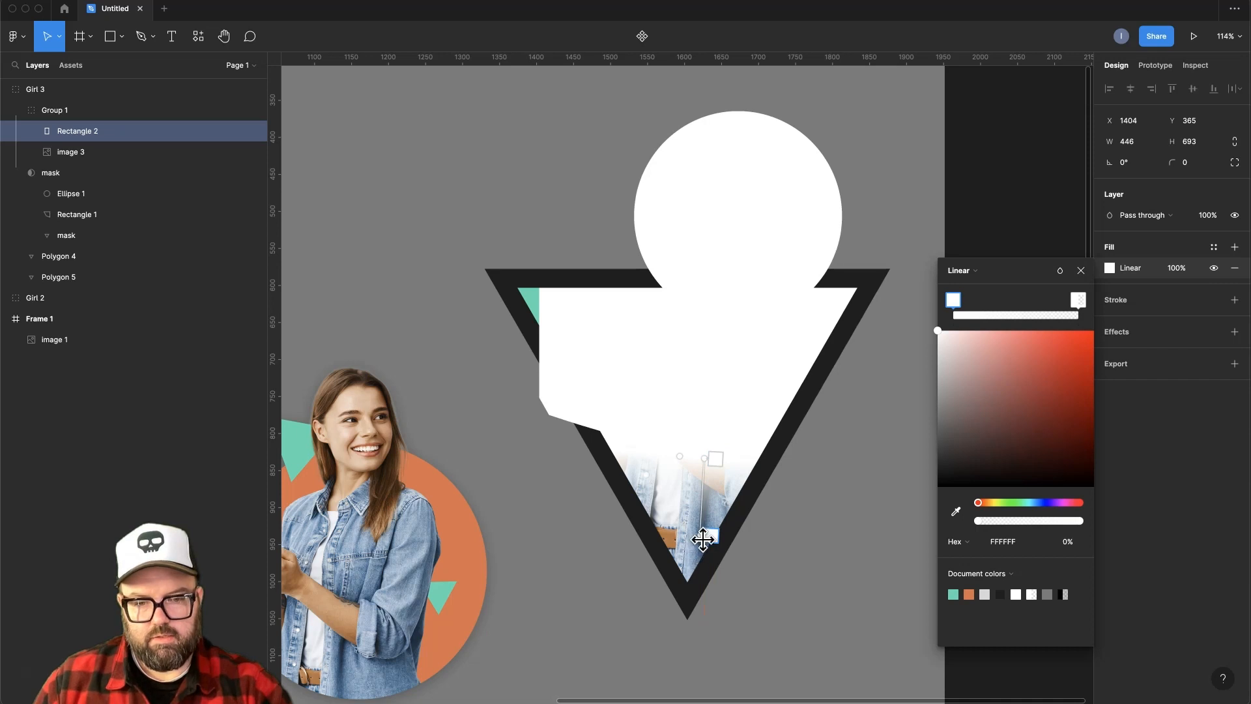
left_click_drag(700, 536, 704, 549)
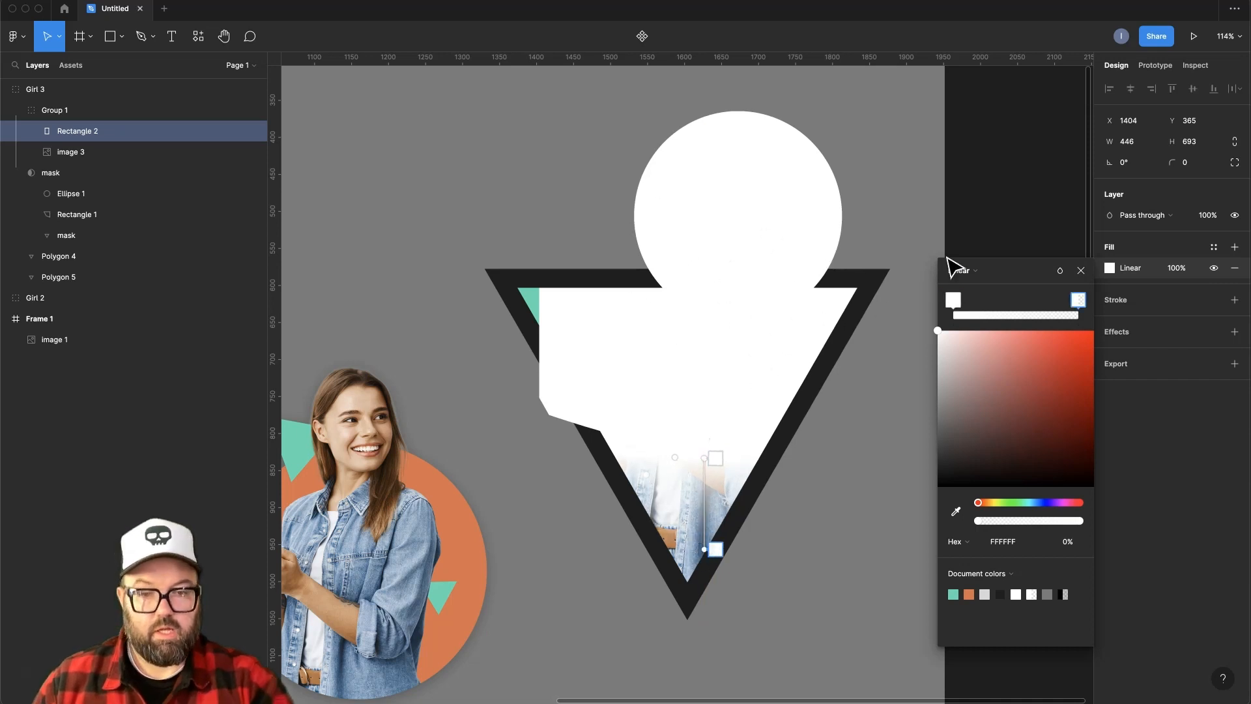
left_click(1084, 276)
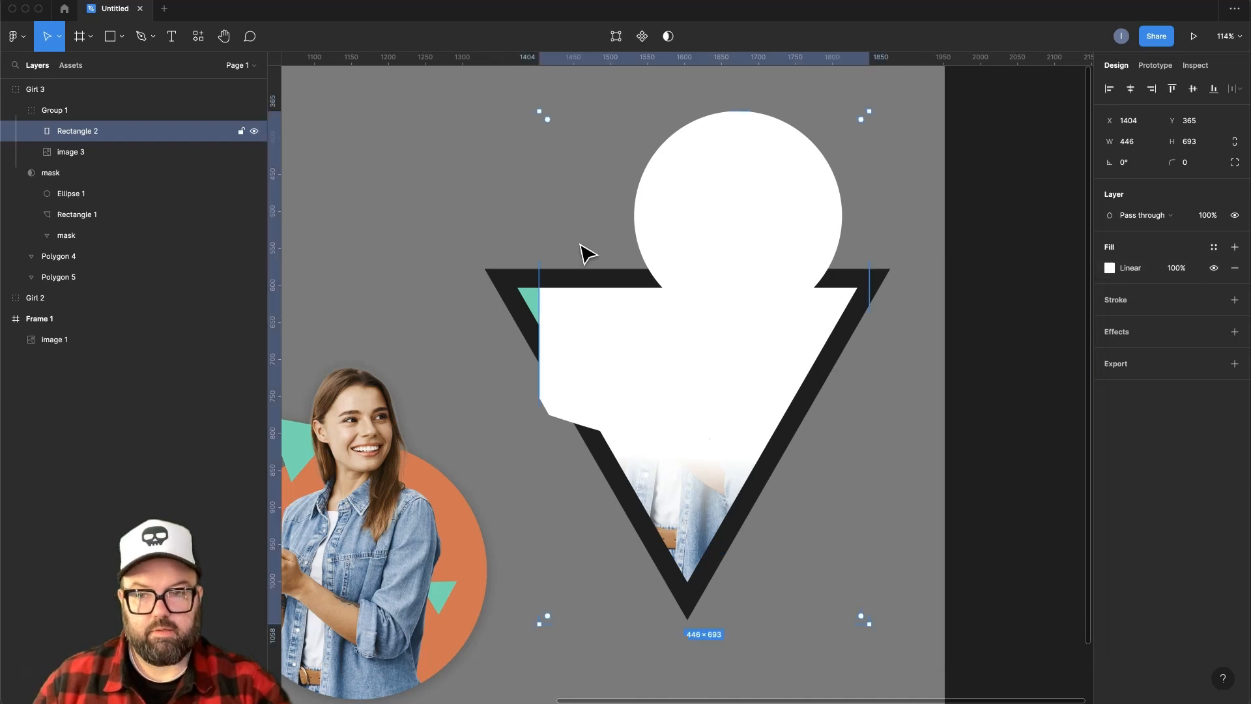
Place image 3 above Rectangle 2 in Group 1 and use Rectangle 2 as its mask.
left_click(69, 151)
left_click_drag(68, 151, 71, 127)
left_click(78, 152)
right_click(80, 152)
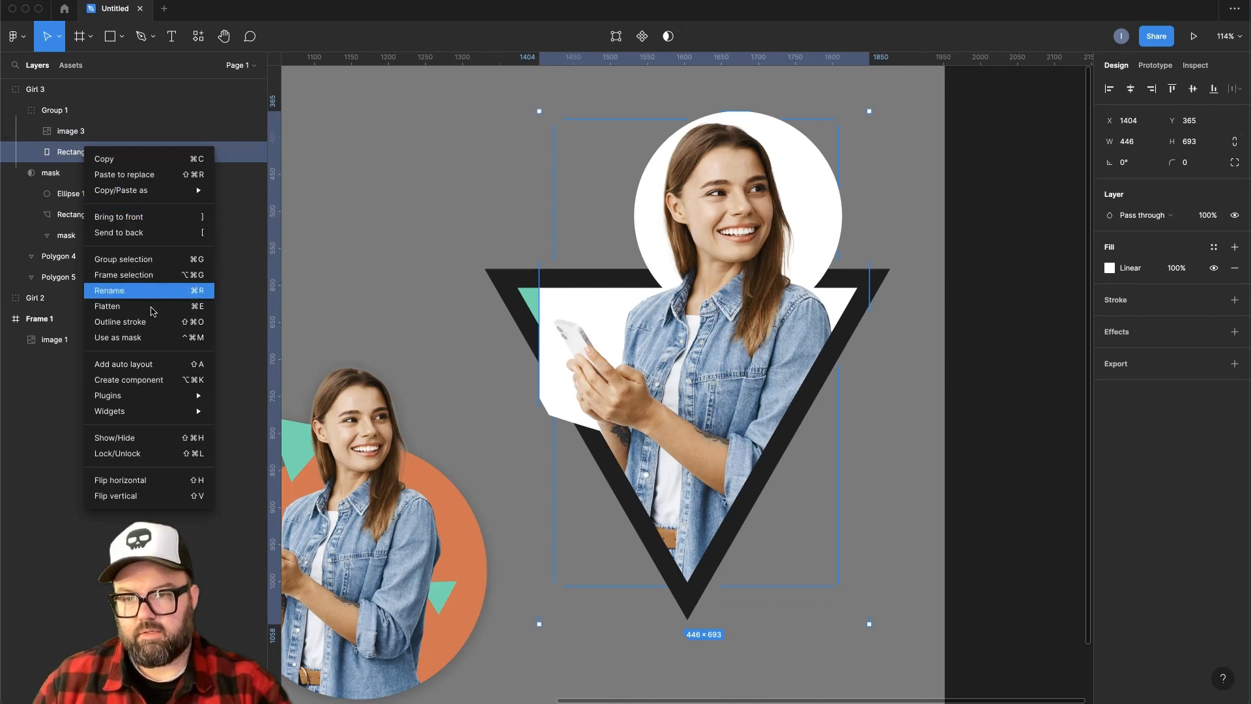
left_click(144, 337)
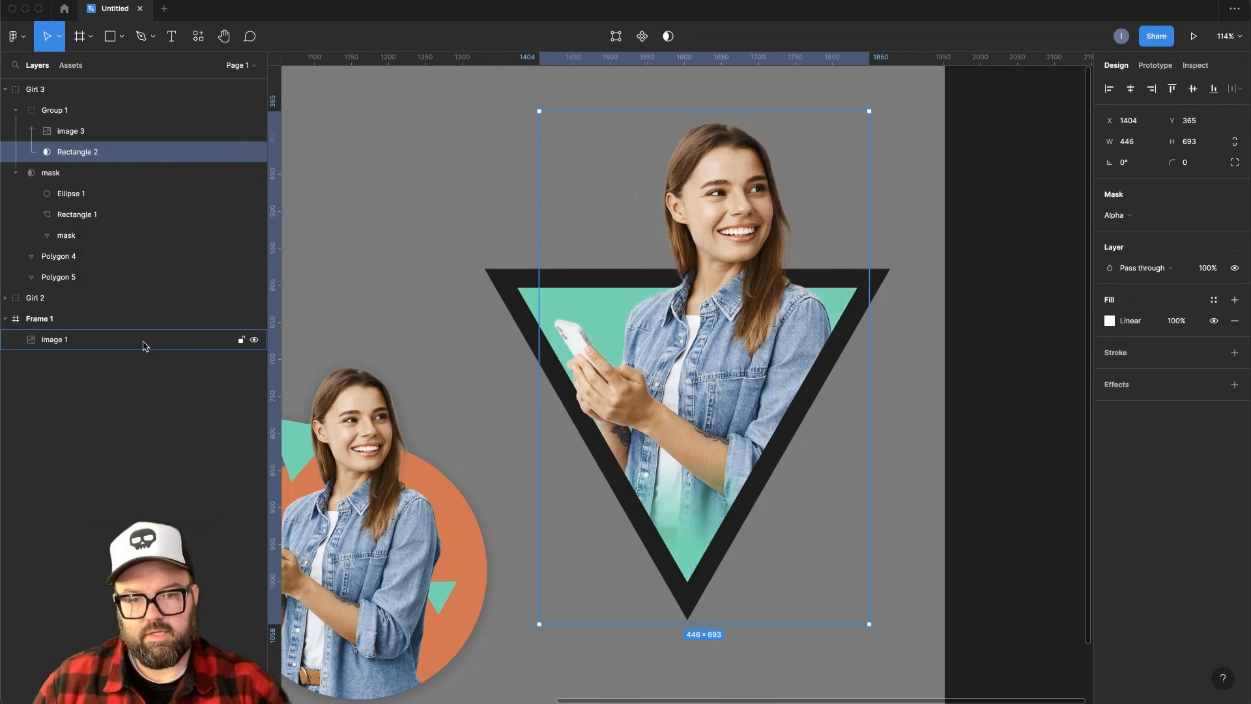
left_click(924, 552)
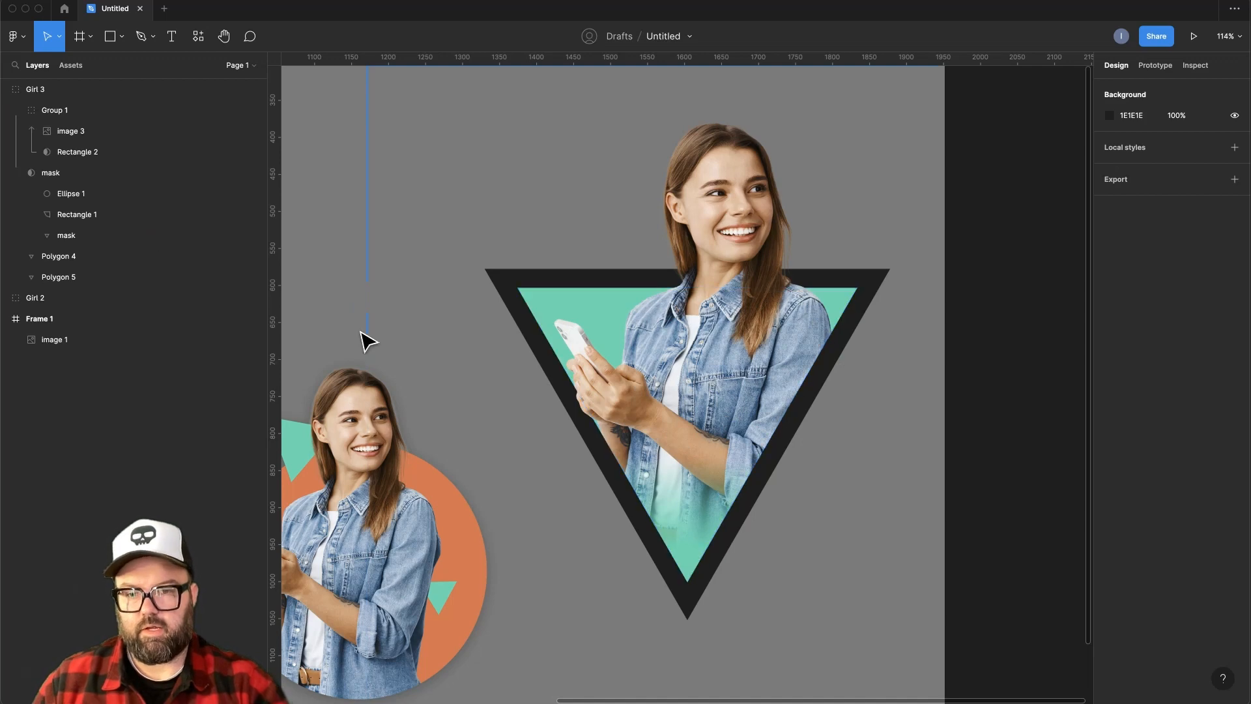
Draw a circle about 119 × 119 beside the woman's shoulder, layer it between Group 1 and mask, and shift it to about X 1480, Y 542.
left_click(16, 111)
left_click(17, 133)
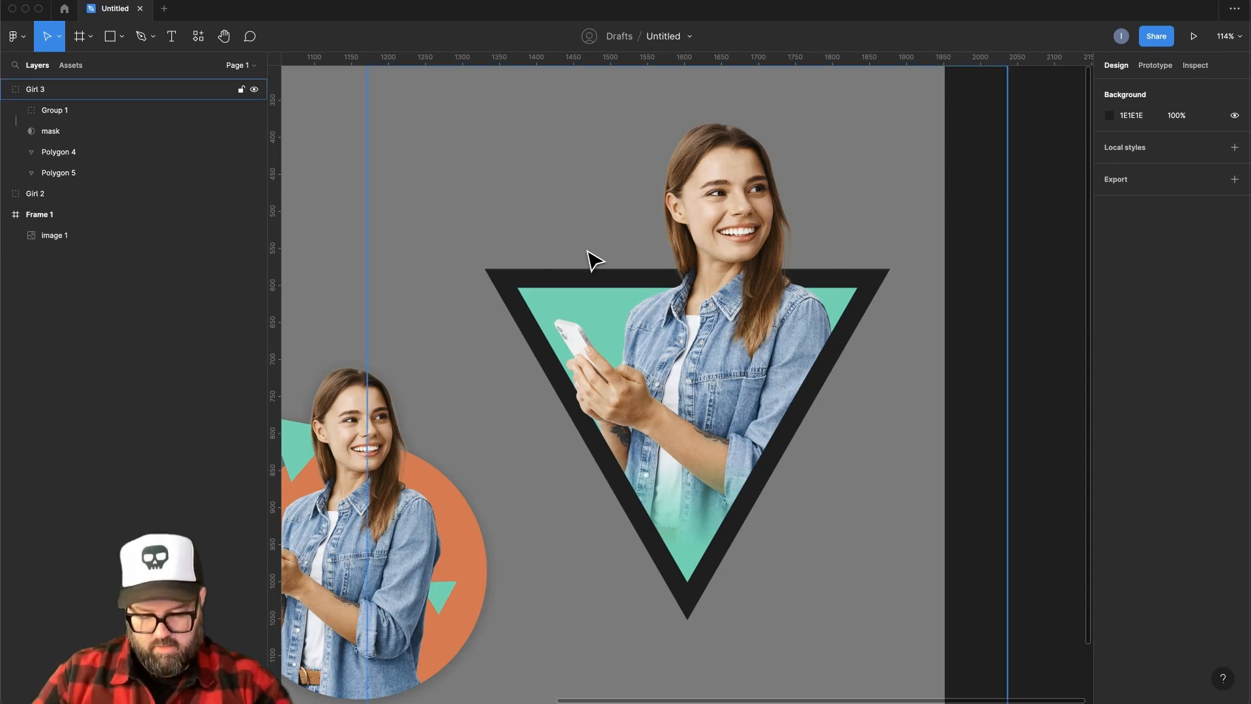
key("o")
left_click_drag(588, 232, 676, 321)
left_click_drag(65, 238, 73, 129)
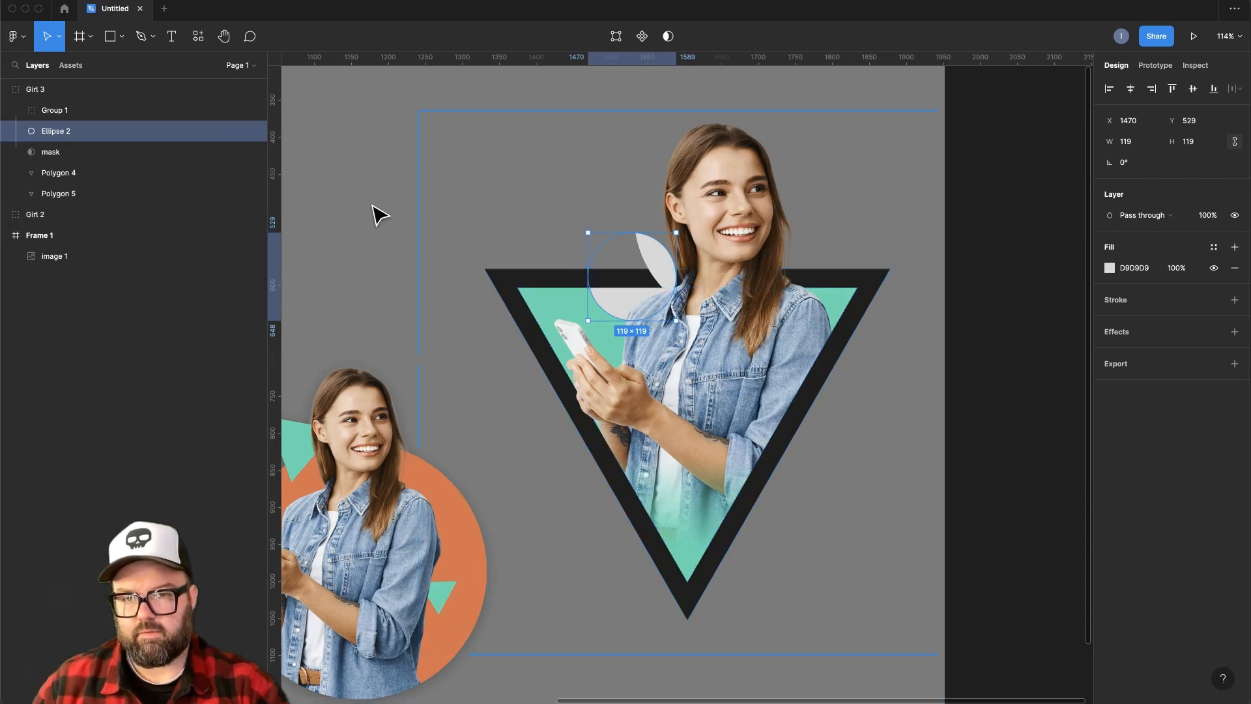
mouse_move(631, 303)
left_mouse_down()
mouse_move(630, 336)
mouse_move(637, 314)
left_mouse_up()
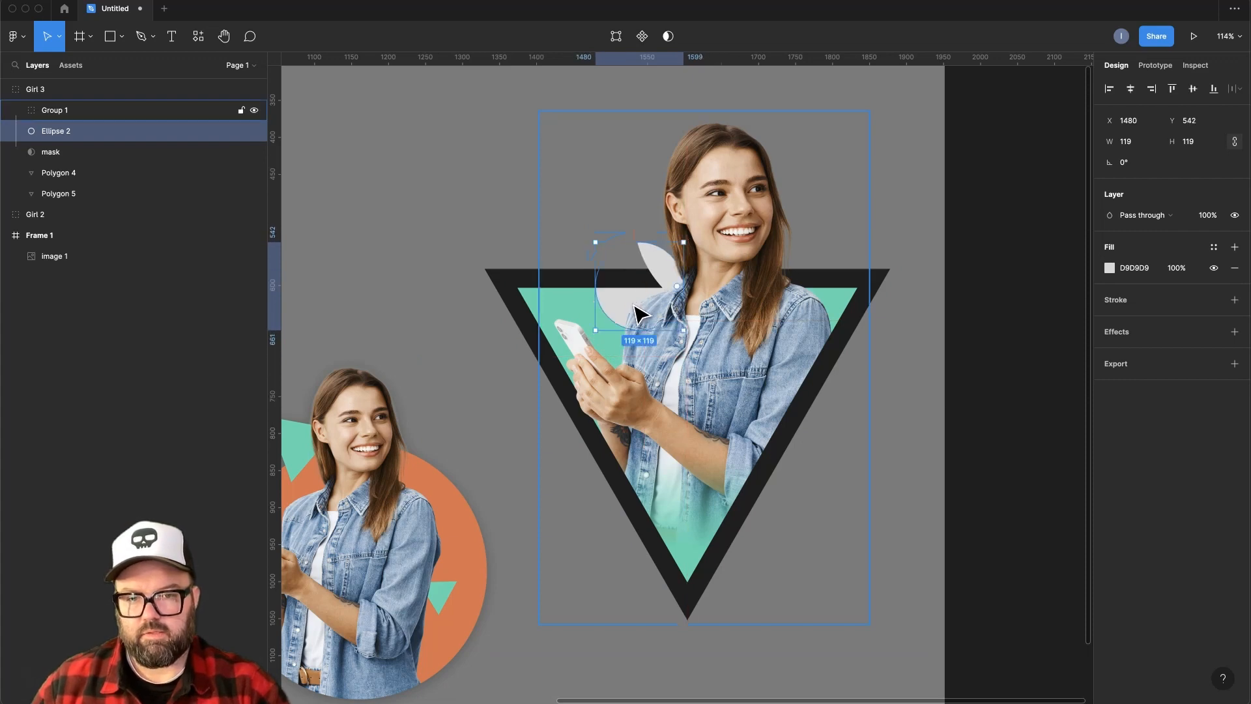
Duplicate Ellipse 1 inside the mask group and move the copy over the gray circle beside the woman's shoulder.
left_click(15, 152)
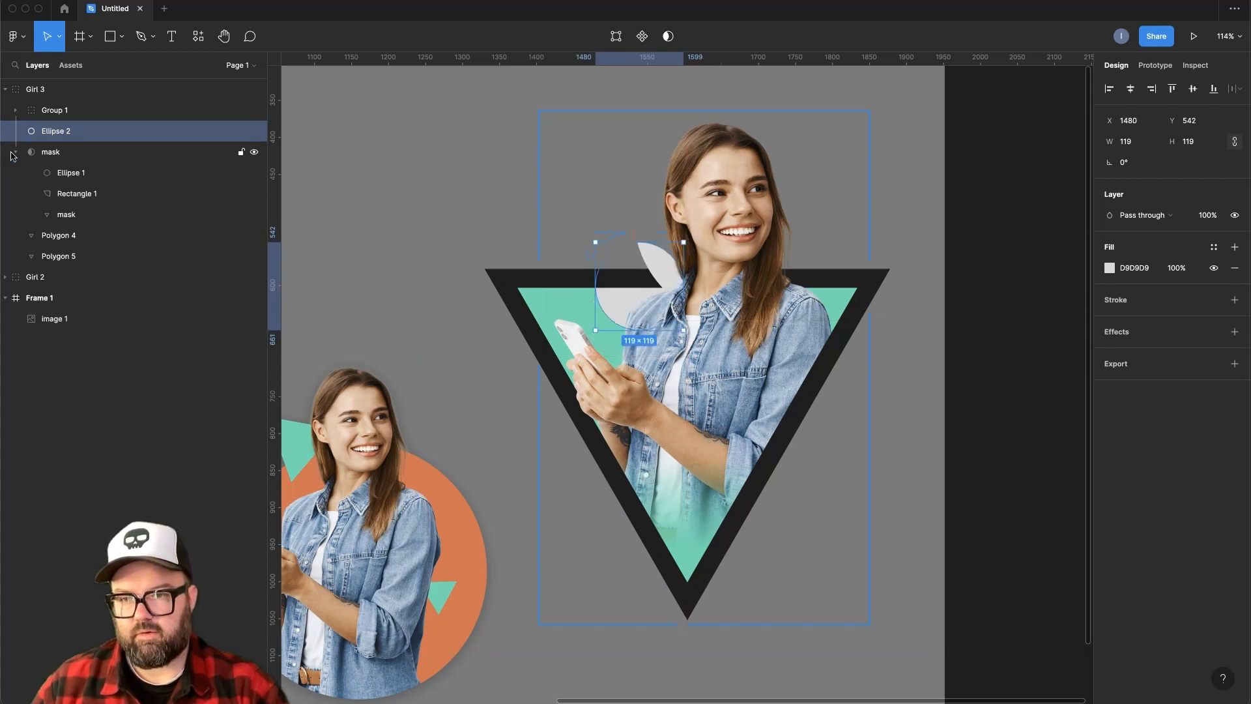
left_click(79, 180)
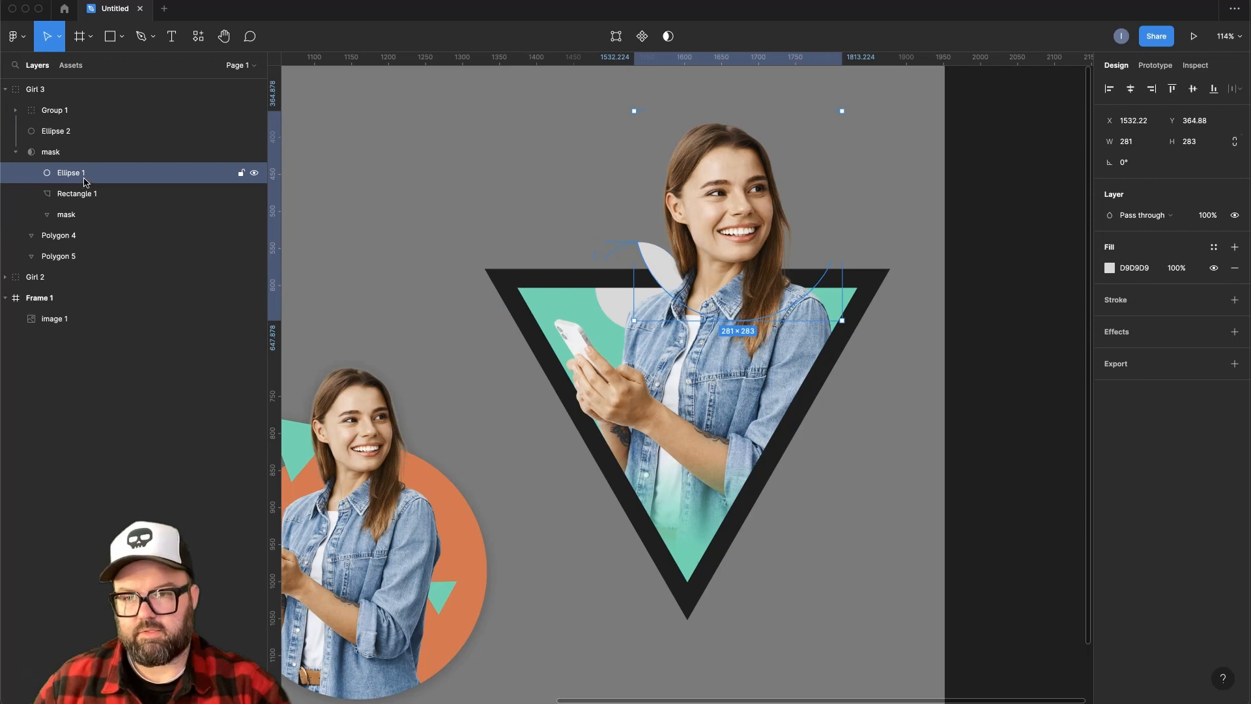
key("alt")
key("super+d")
left_click_drag(750, 238, 667, 265)
Fill the 119 × 119 Ellipse 2 above the mask group with the orange document color DD6F4C.
left_click(642, 277)
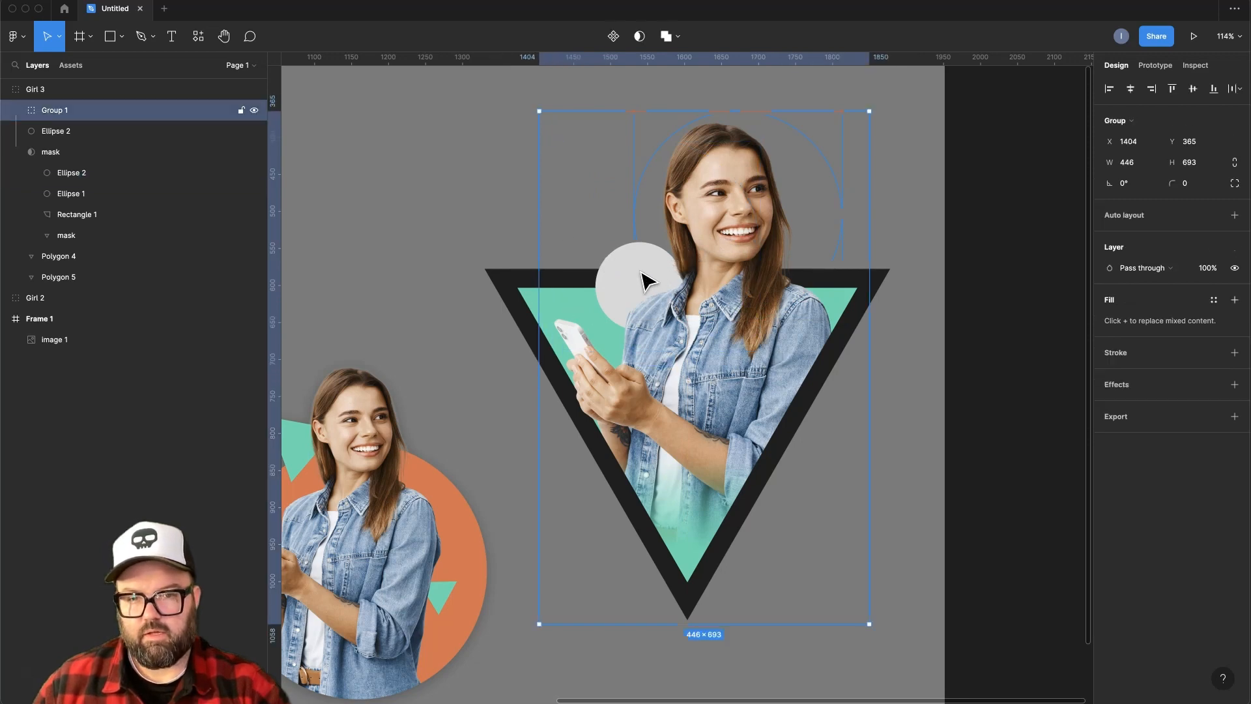
left_click(74, 132)
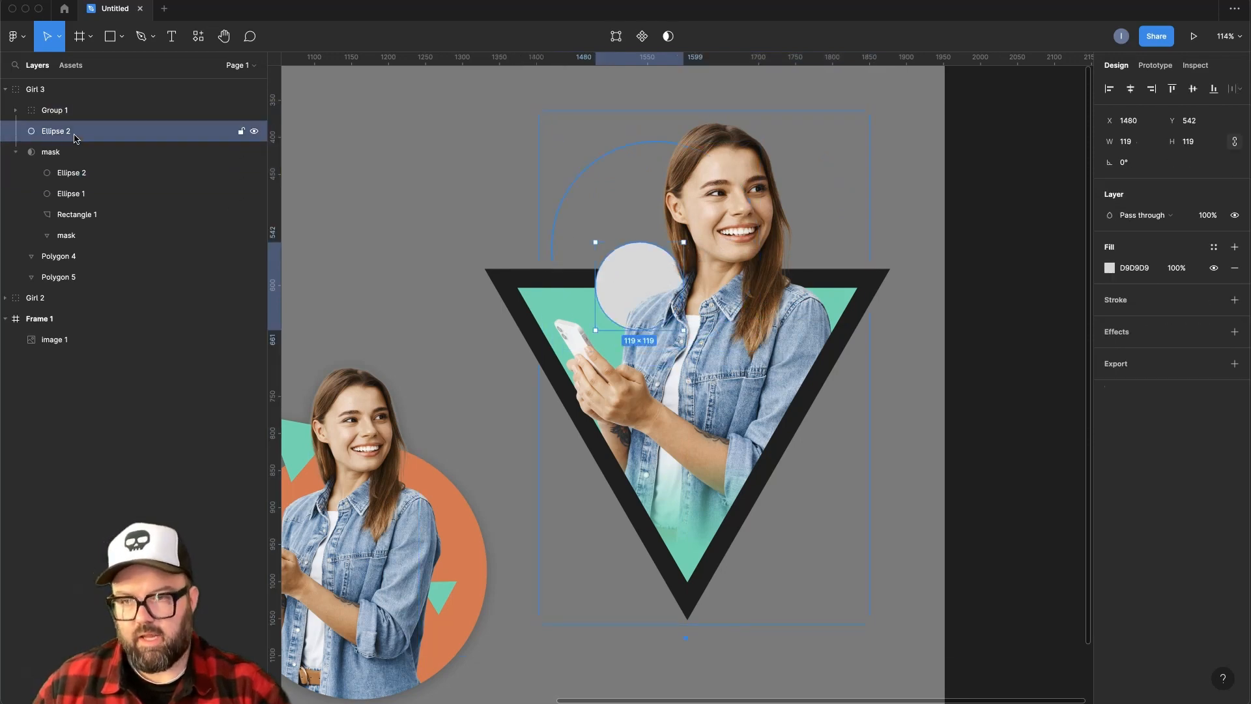
left_click(1109, 270)
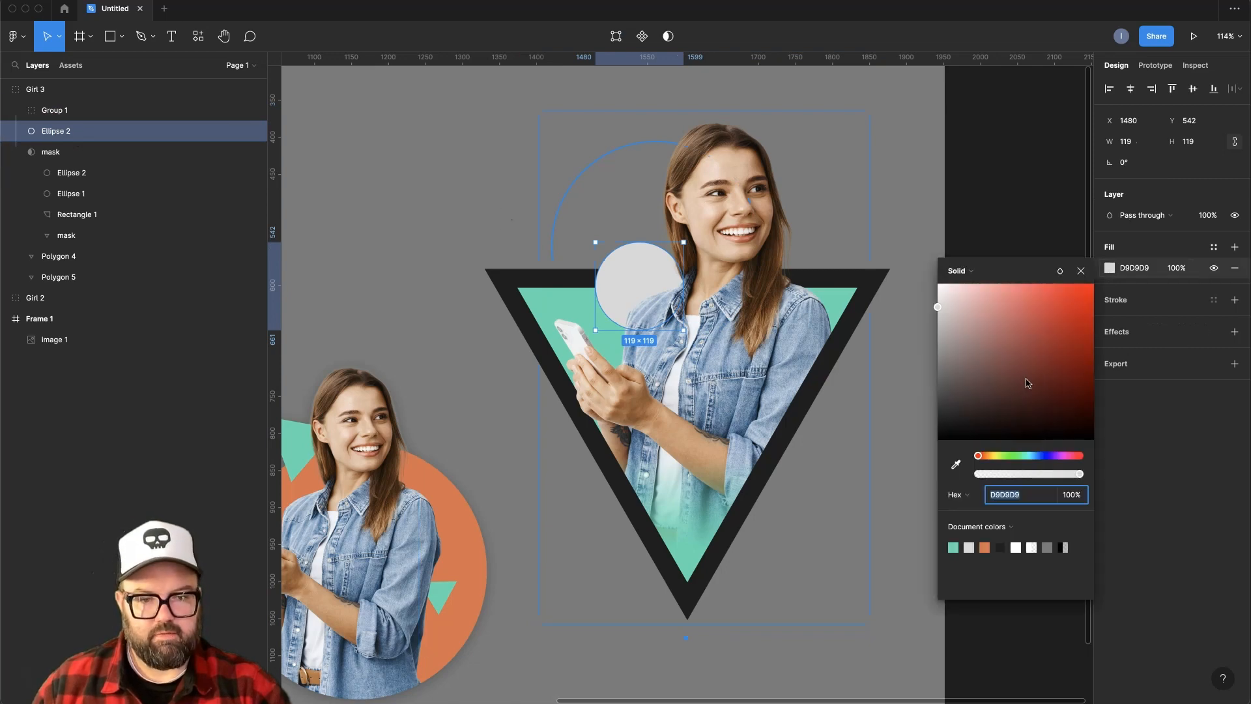
left_click(985, 548)
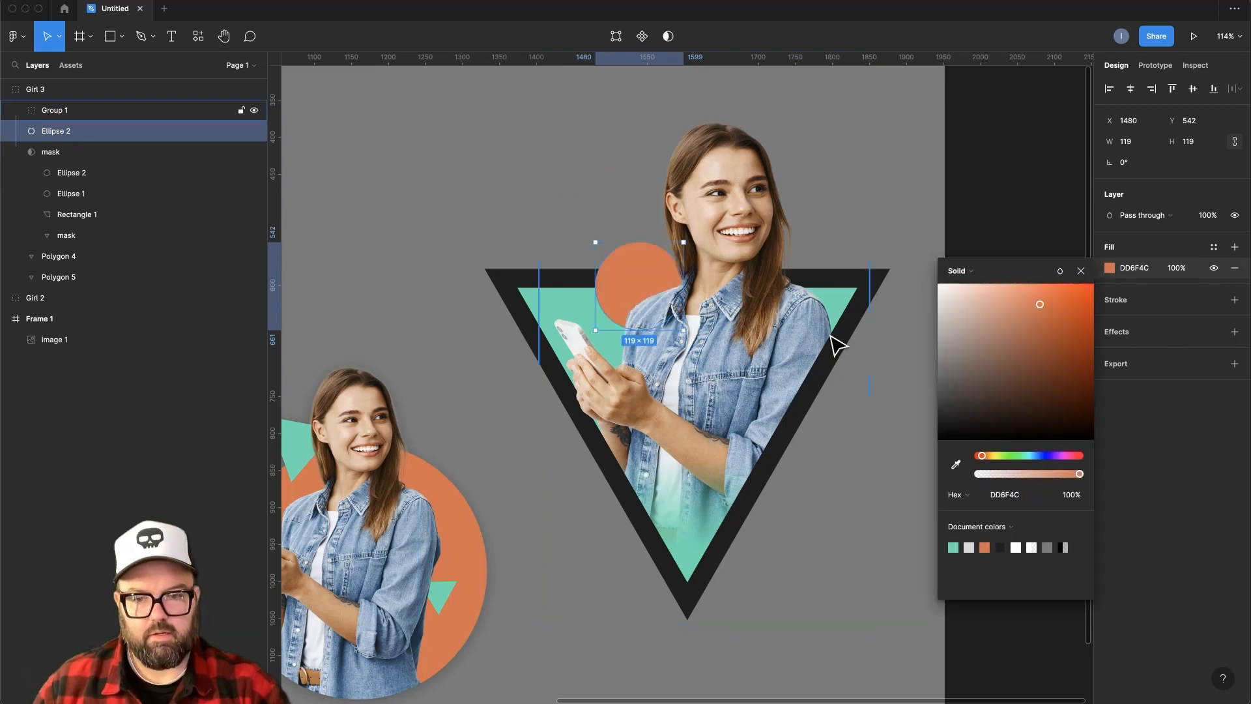
Add two smaller orange circle copies: 56 × 56 near the phone at X 1421, Y 680, and 65 × 65 behind the opposite shoulder at X 1740, Y 564.
left_click_drag(626, 279, 555, 369)
left_click_drag(620, 406, 580, 373)
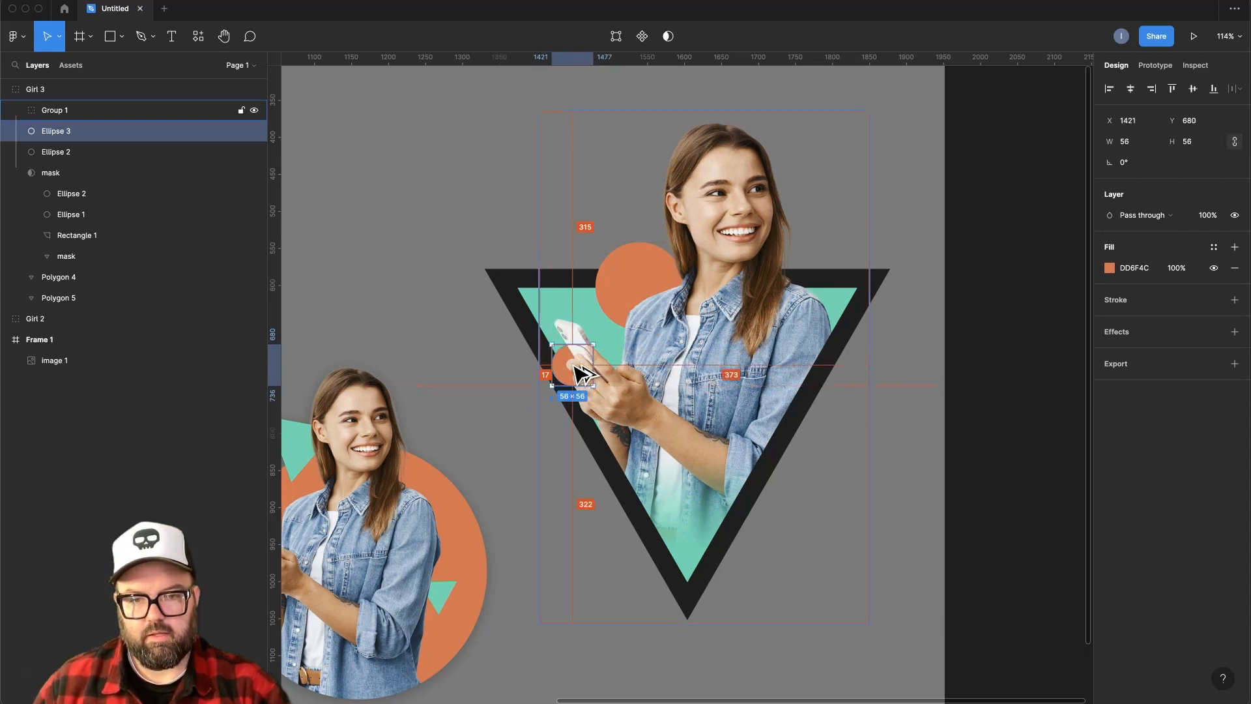
left_click_drag(587, 369, 795, 309)
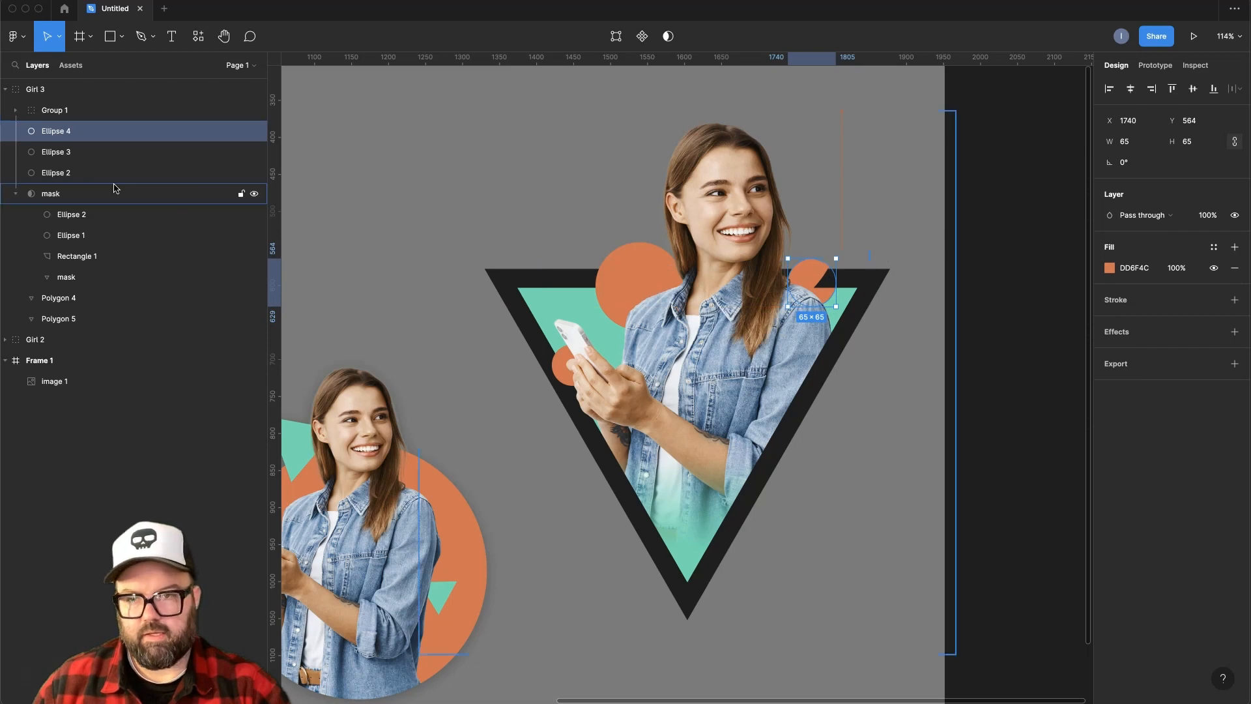
Duplicate Ellipse 1 in the mask group again and move the copy to X 1587, Y 391, over the 65 × 65 orange circle.
left_click(84, 217)
left_click(86, 236)
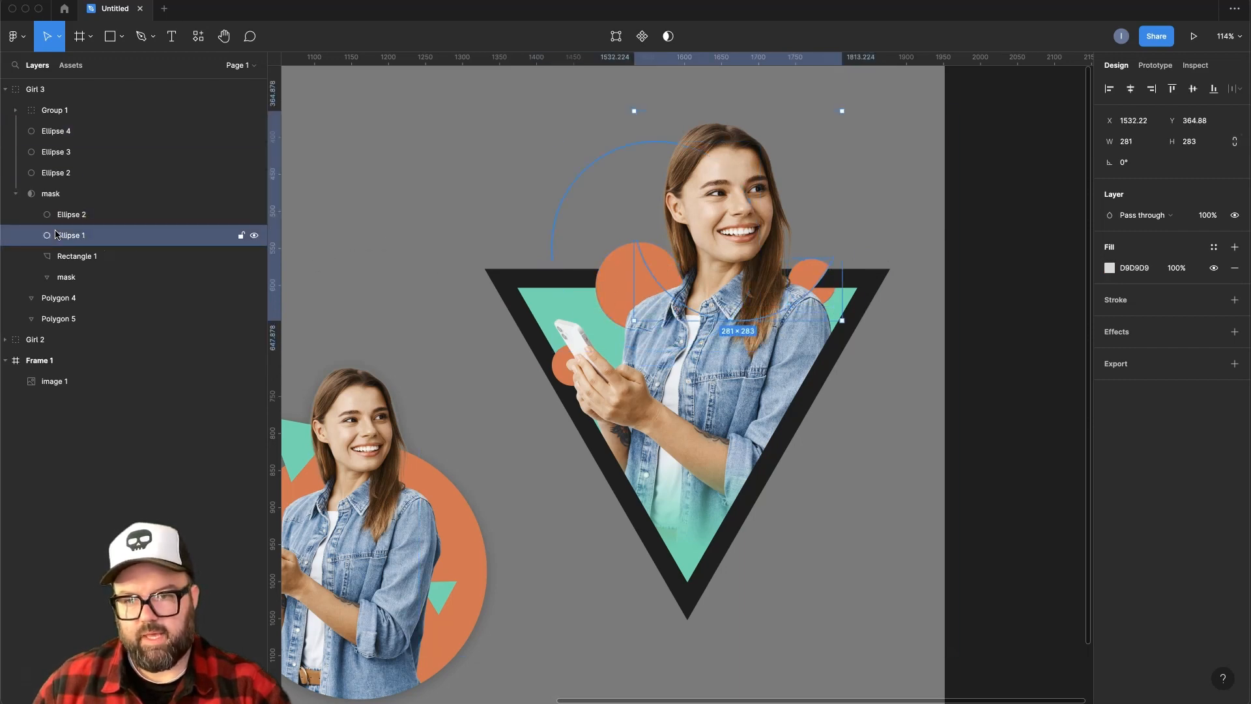
key("ctrl+d")
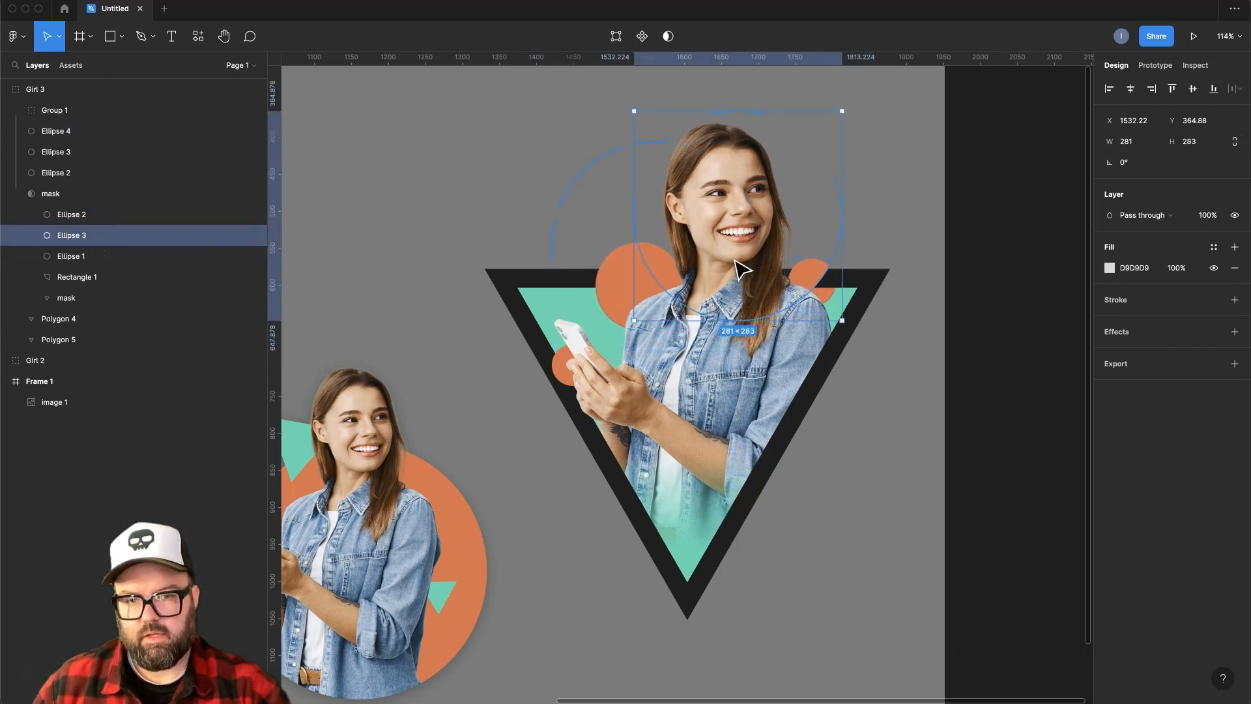
left_click_drag(737, 268, 766, 288)
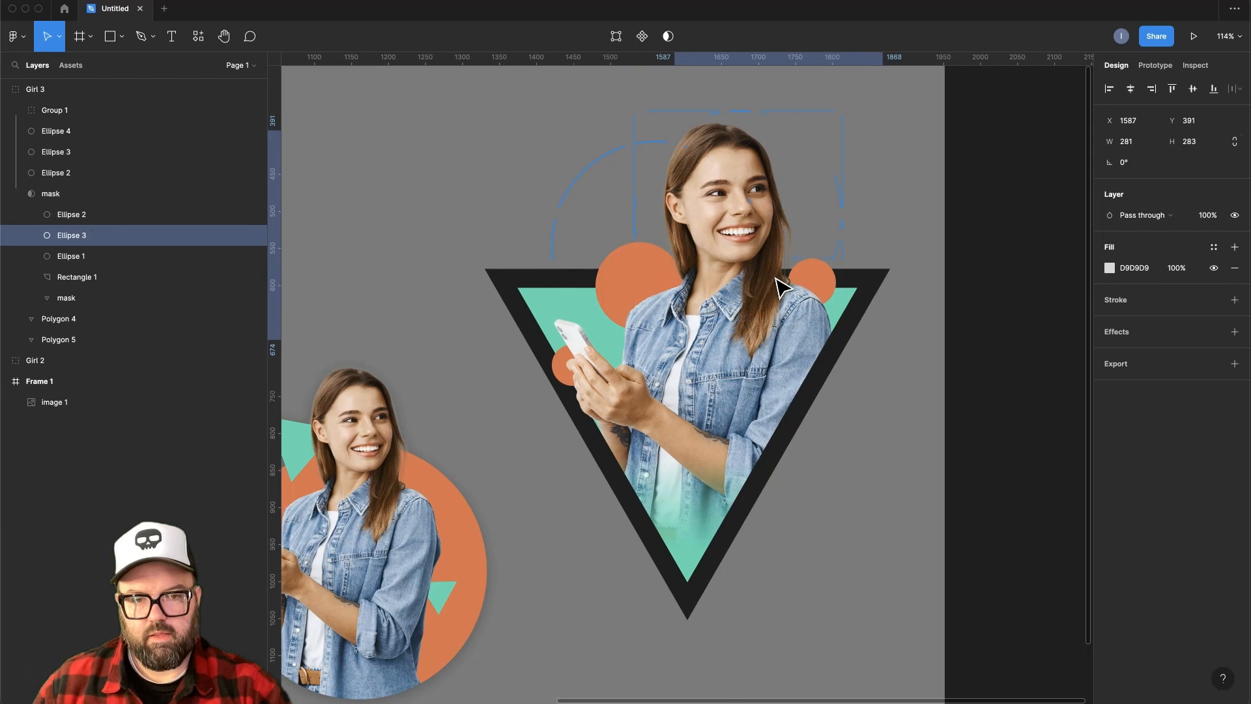
left_click(966, 464)
Reposition the Girl 3 triangle group within the frame and move the Girl 2 circle group to X 1027, Y 641.
scroll(904, 436, "down", 5)
left_click_drag(704, 488, 829, 475)
left_click_drag(487, 399, 581, 375)
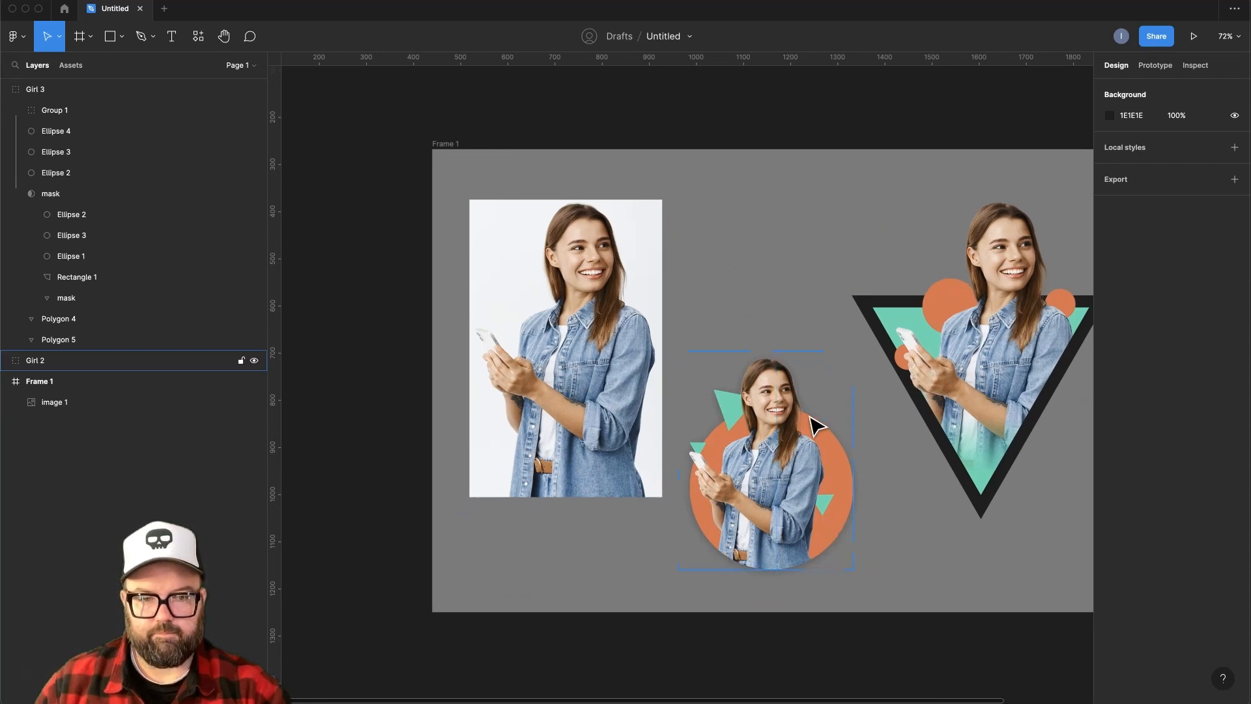
left_click_drag(815, 427, 698, 418)
scroll(802, 405, "up", 5)
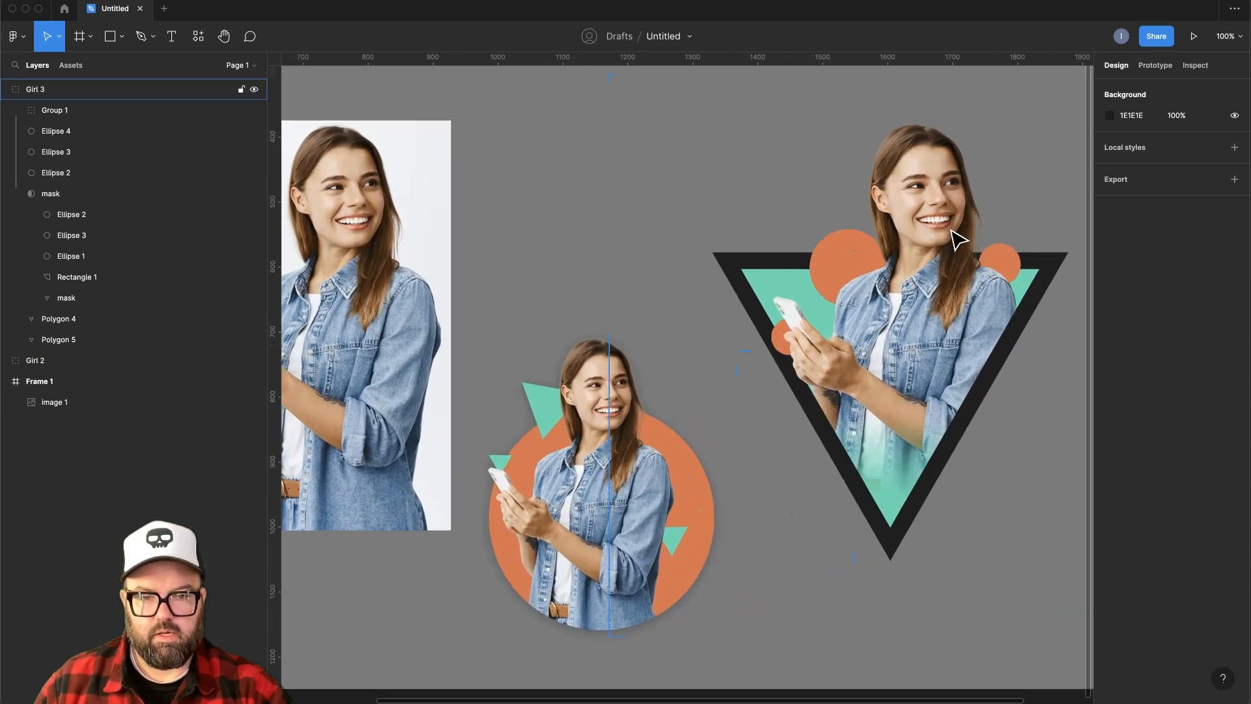
left_click(872, 348)
mouse_move(813, 378)
left_mouse_down()
mouse_move(840, 371)
mouse_move(817, 356)
left_mouse_up()
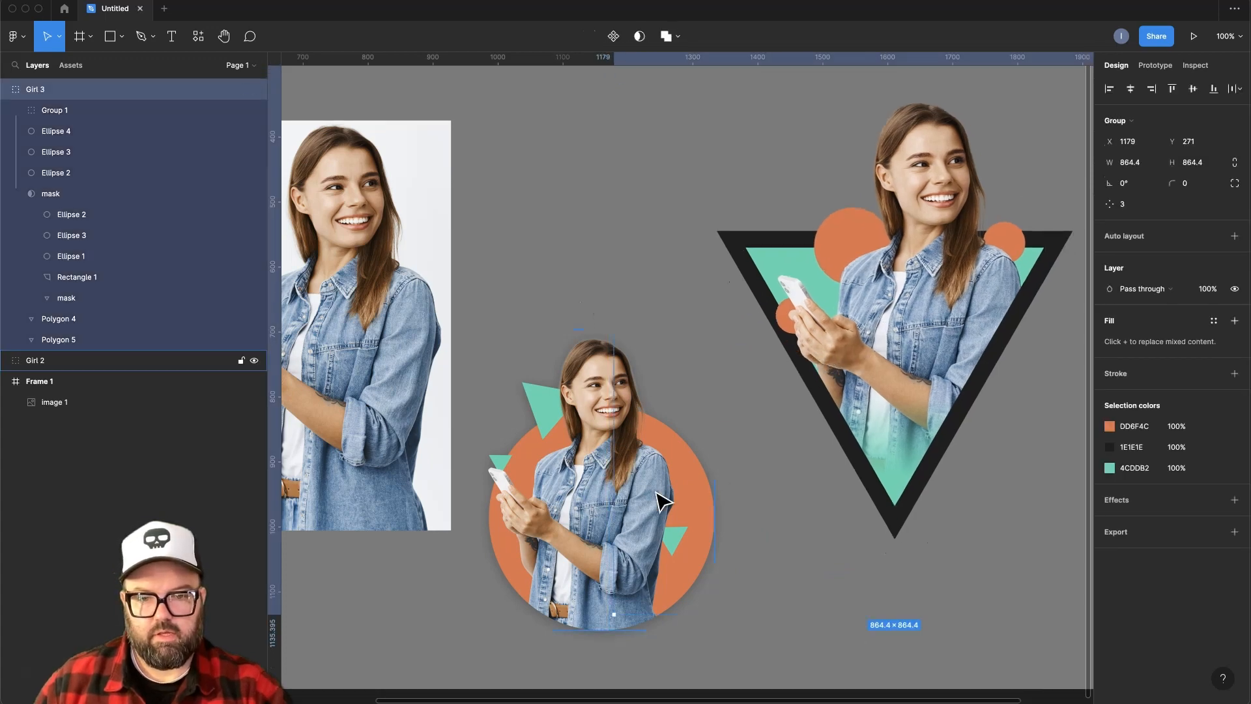
left_click(554, 531)
left_click_drag(553, 531, 594, 499)
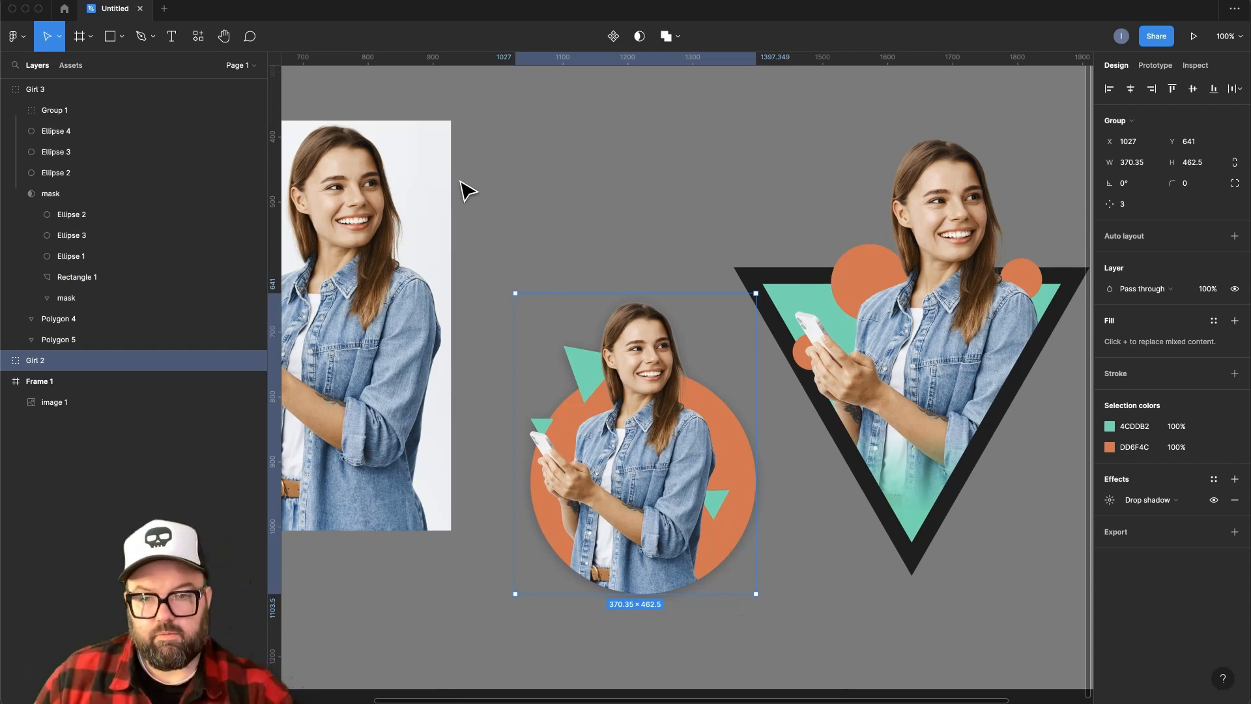
Compare the original photo of the woman with the circle and triangle pop-out compositions.
scroll(467, 197, "up", 5)
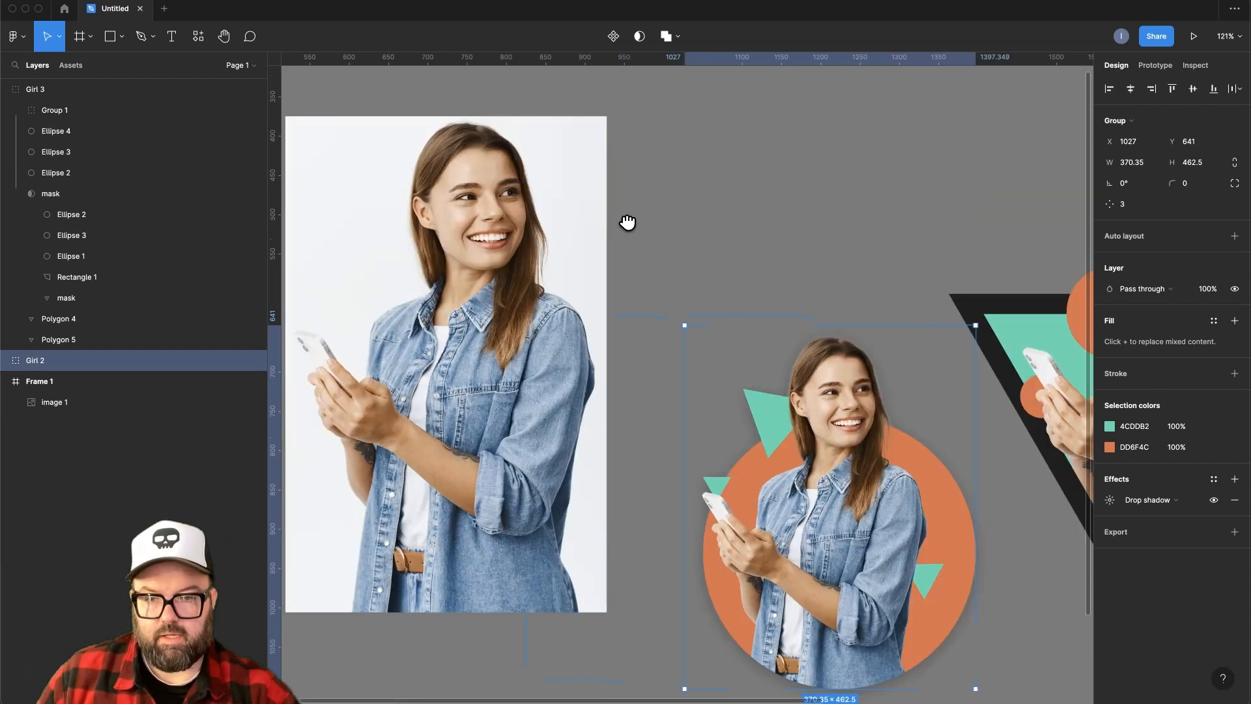
scroll(725, 335, "up", 3)
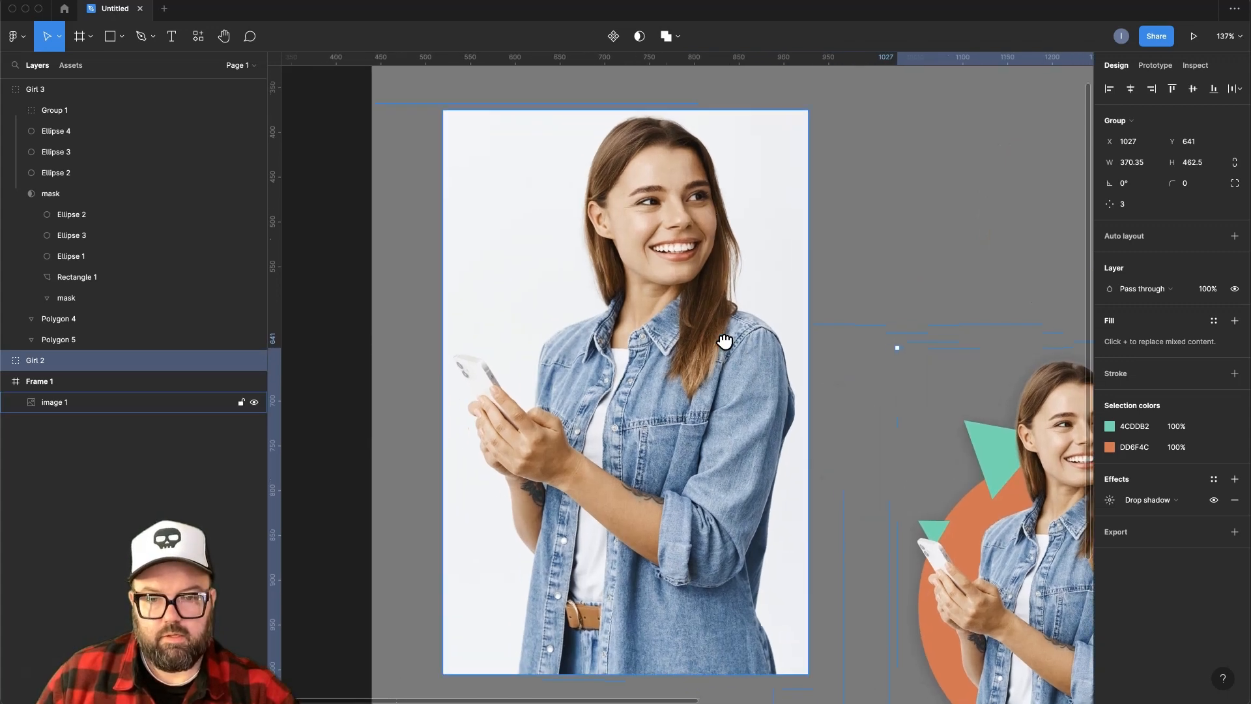
scroll(726, 334, "down", 2)
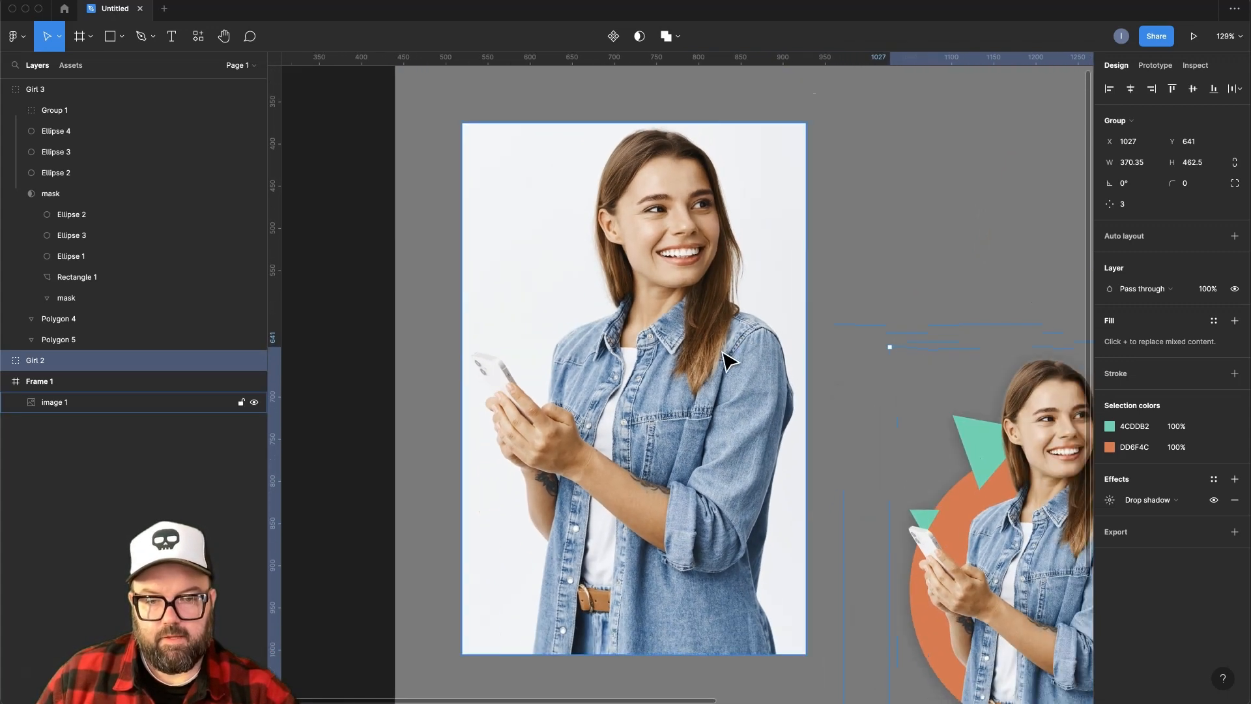
scroll(723, 352, "up", 2)
scroll(724, 353, "down", 2)
scroll(726, 355, "up", 2)
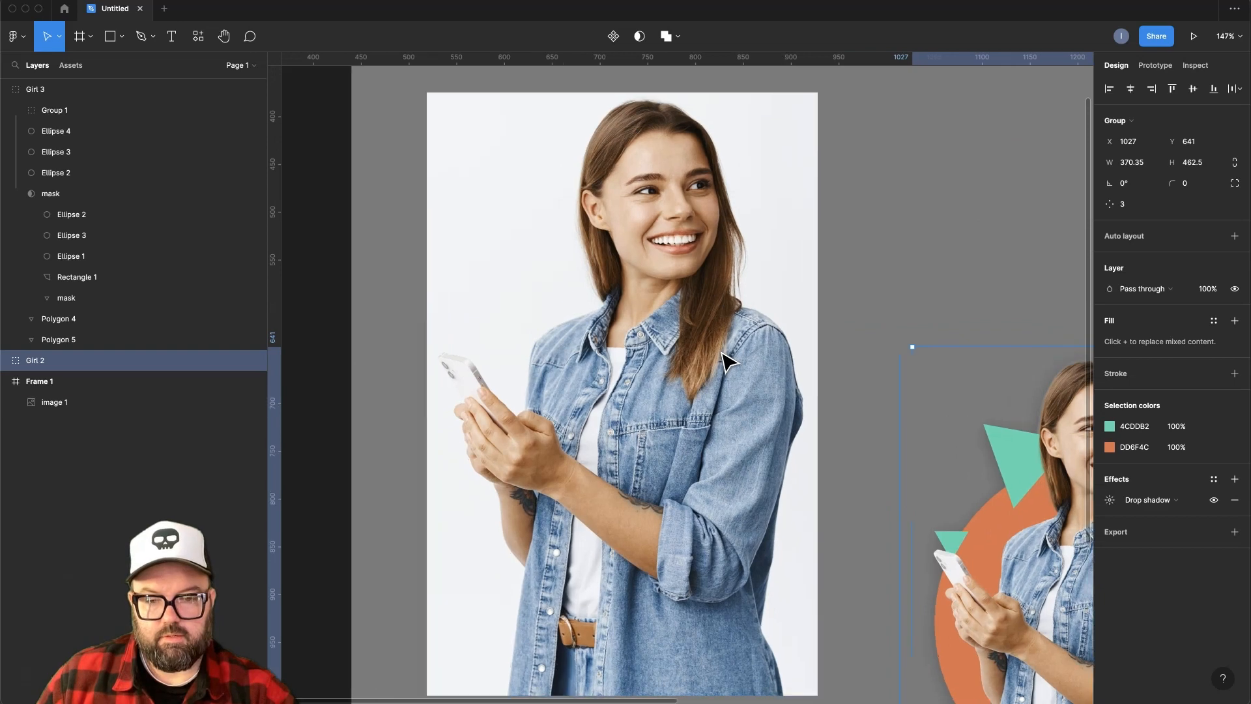
scroll(735, 363, "left", 2)
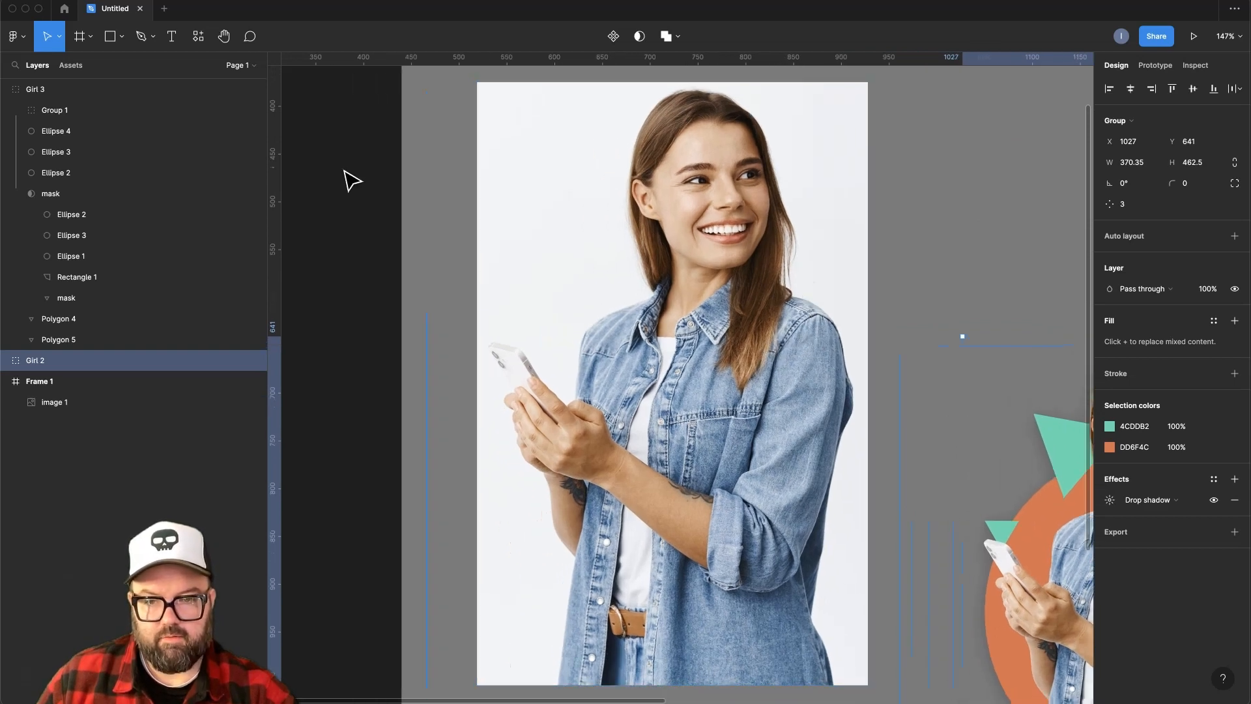
left_click(371, 176)
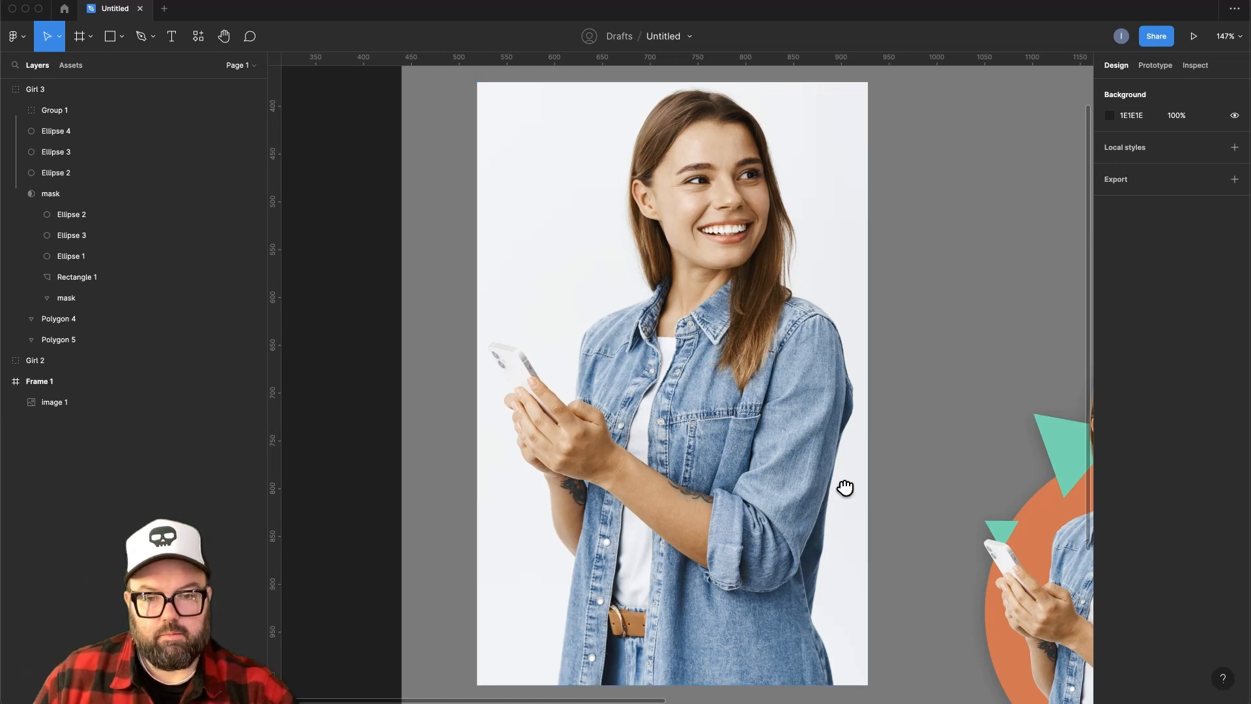
scroll(877, 494, "right", 10)
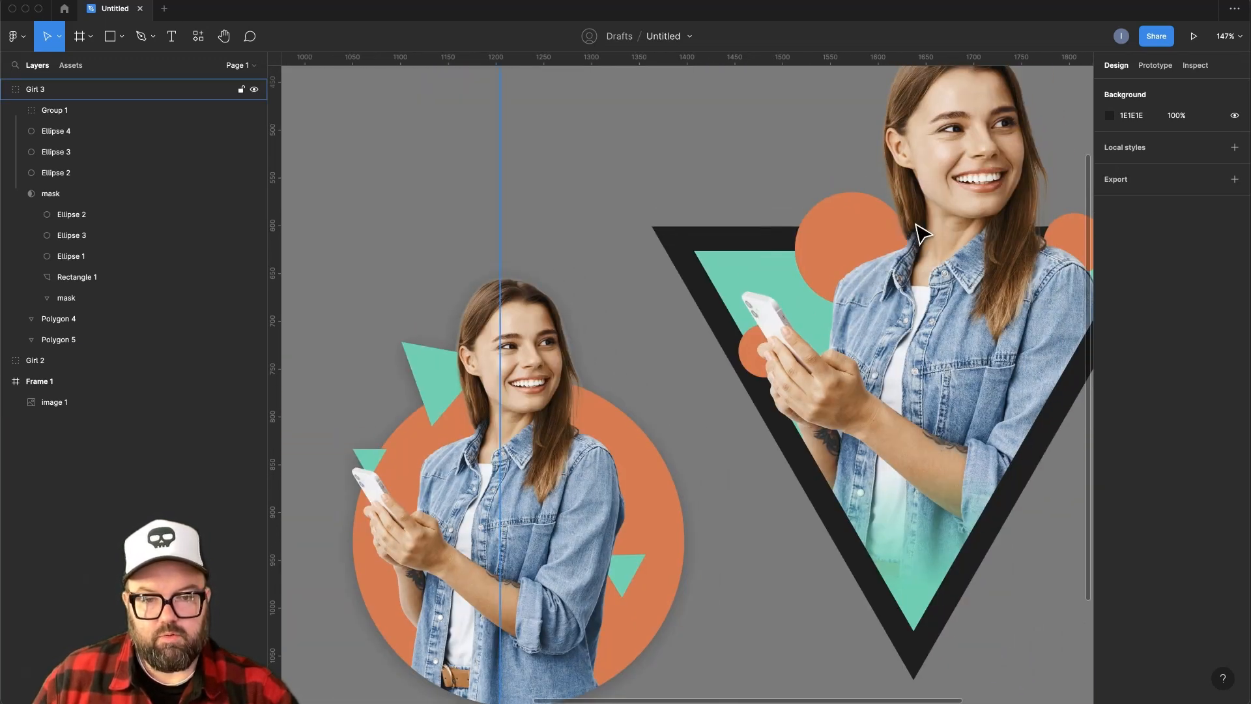
scroll(675, 327, "left", 10)
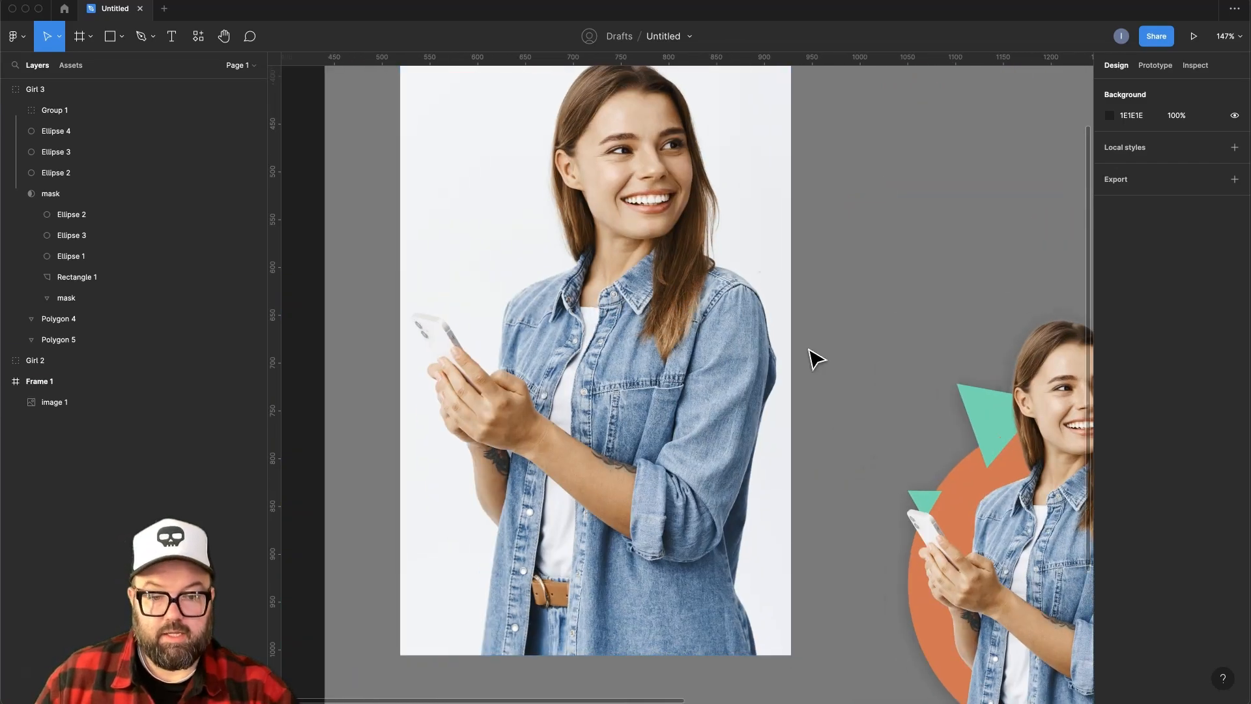
scroll(809, 355, "right", 5)
scroll(850, 345, "right", 5)
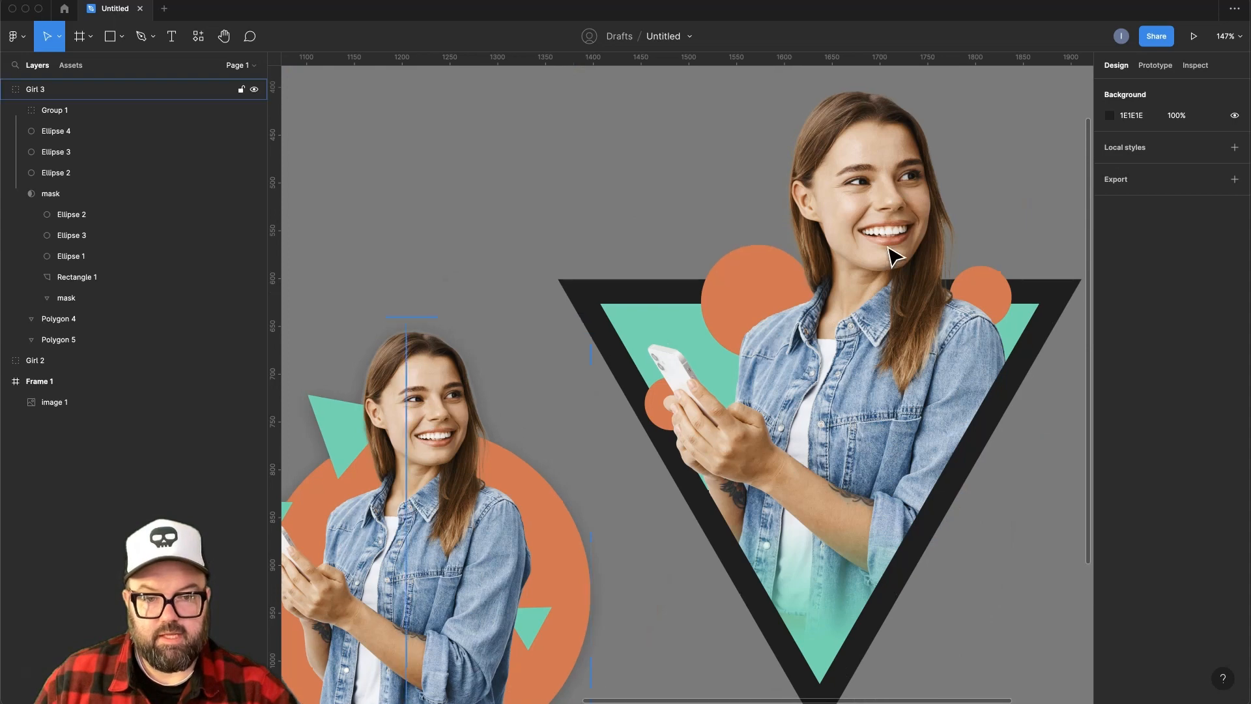
Remove the drop shadow effect from the Girl 2 group.
scroll(564, 282, "left", 6)
scroll(631, 302, "up", 1)
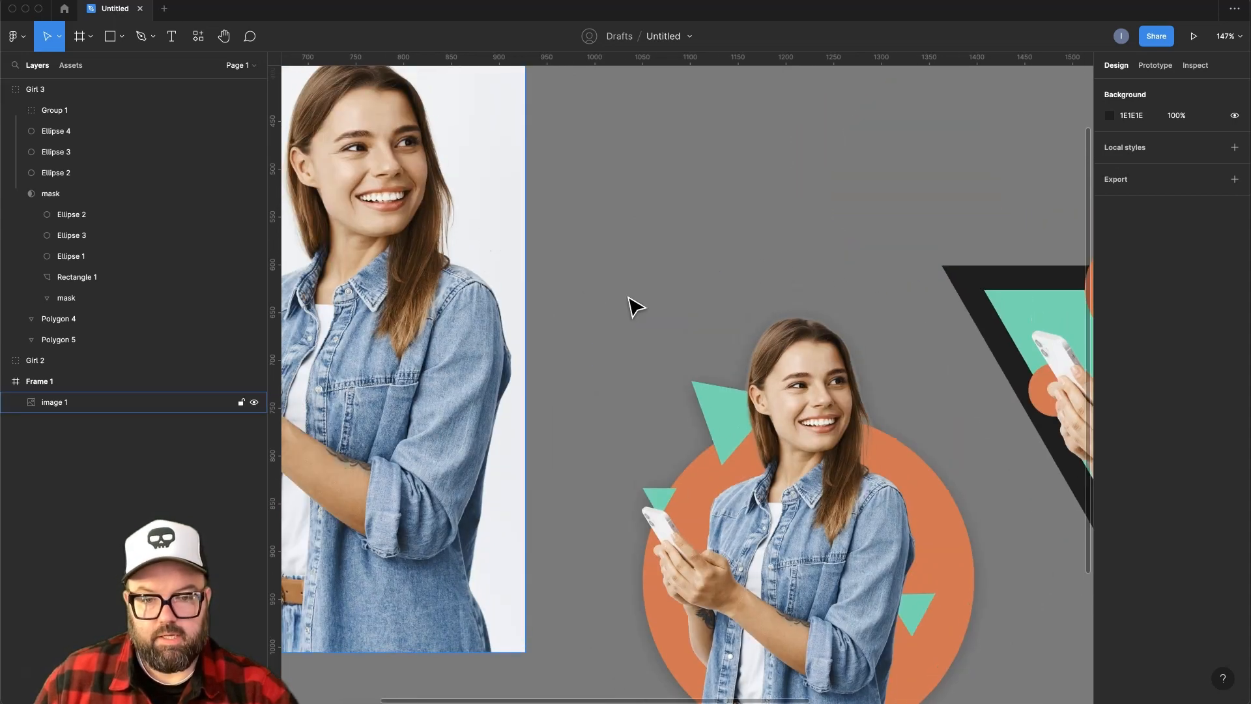
left_click(776, 440)
left_click(1234, 500)
Start a Pen path at the top of the woman's hair in image 1 and trace the crown down to beside her forehead.
scroll(656, 408, "left", 5)
scroll(795, 335, "up", 2)
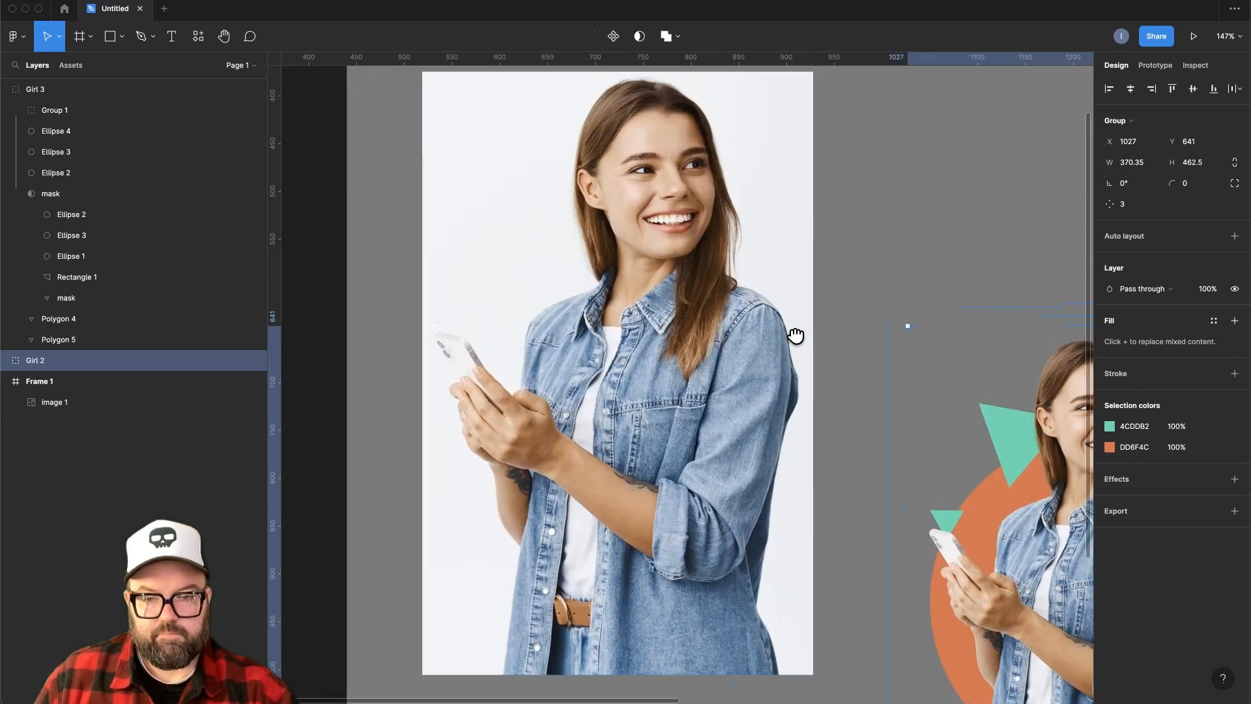
scroll(698, 329, "up", 1)
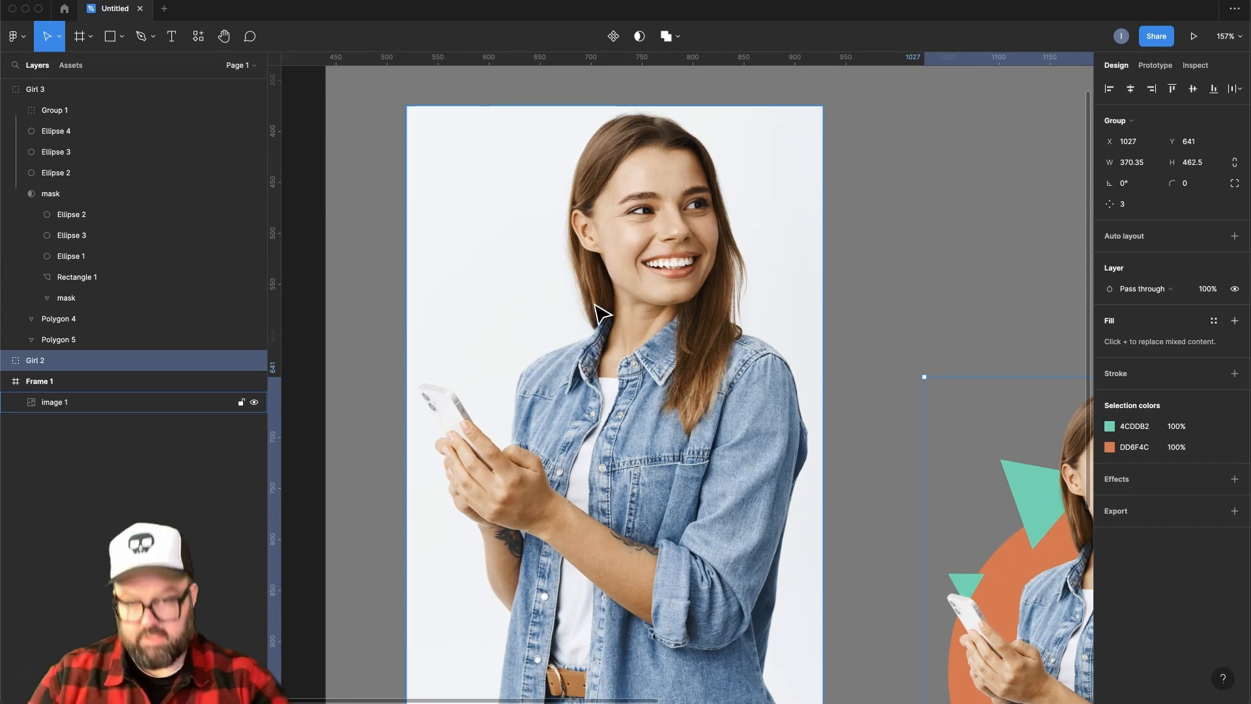
key("p")
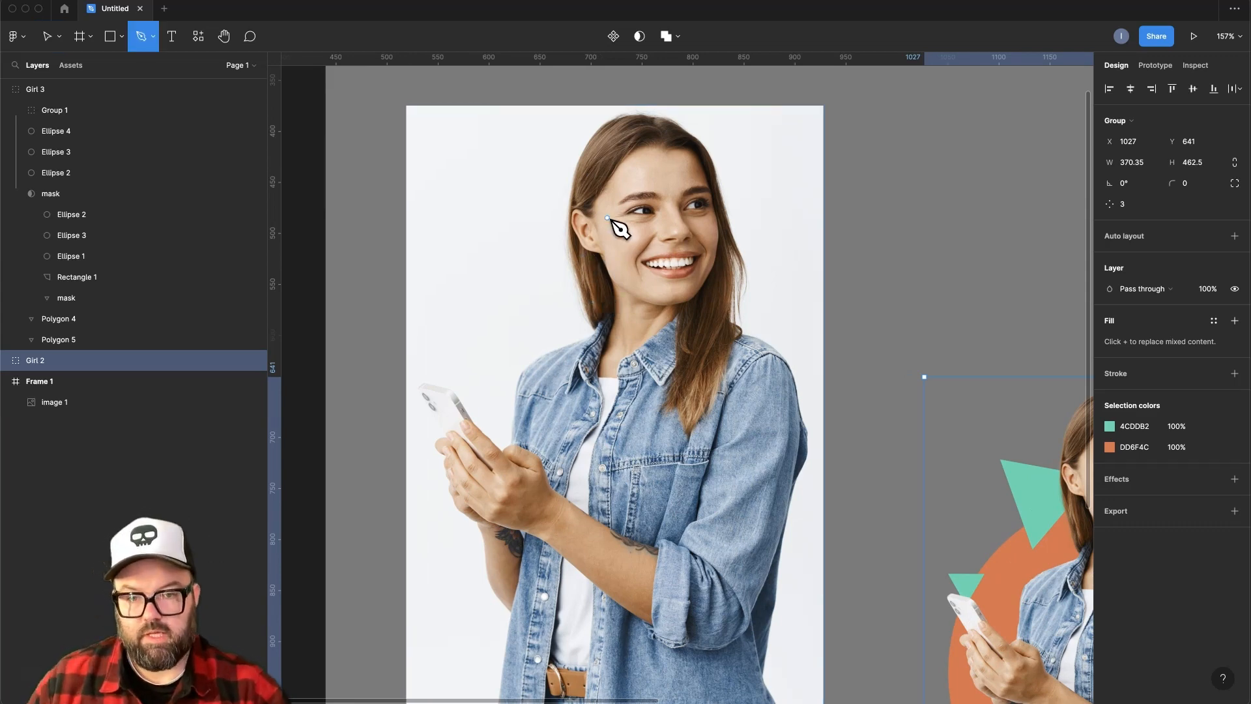
scroll(636, 139, "up", 5)
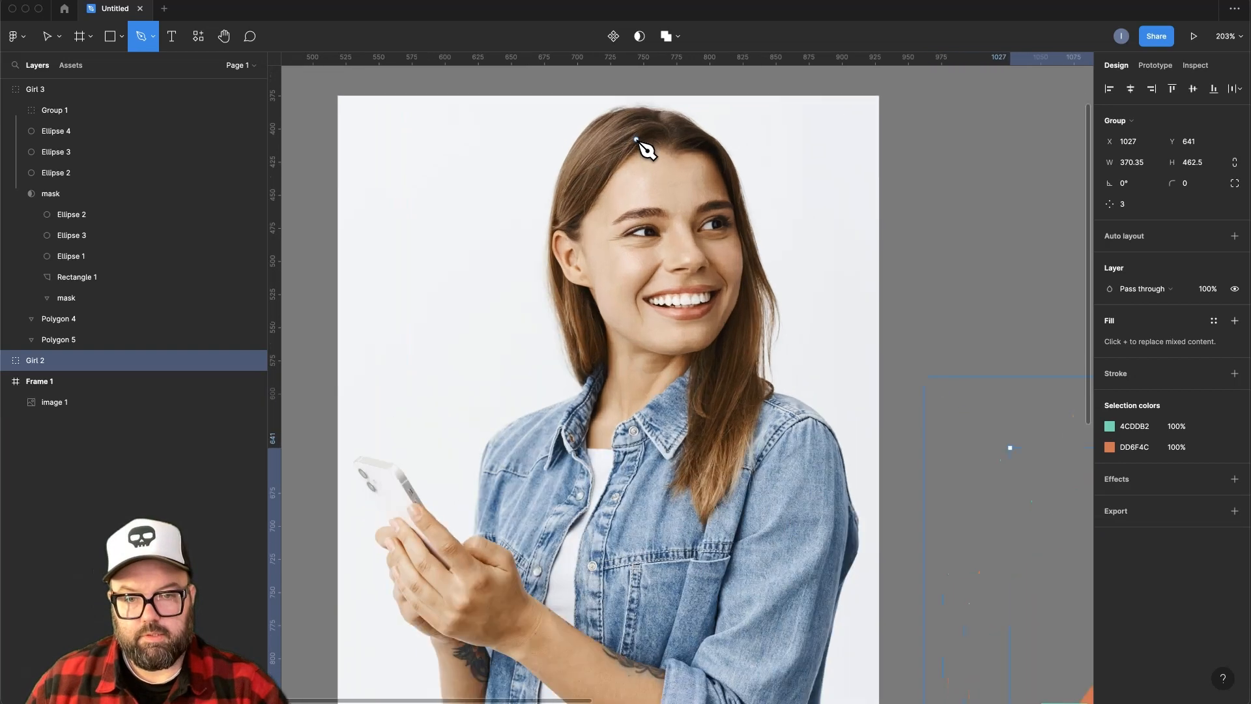
left_click(598, 108)
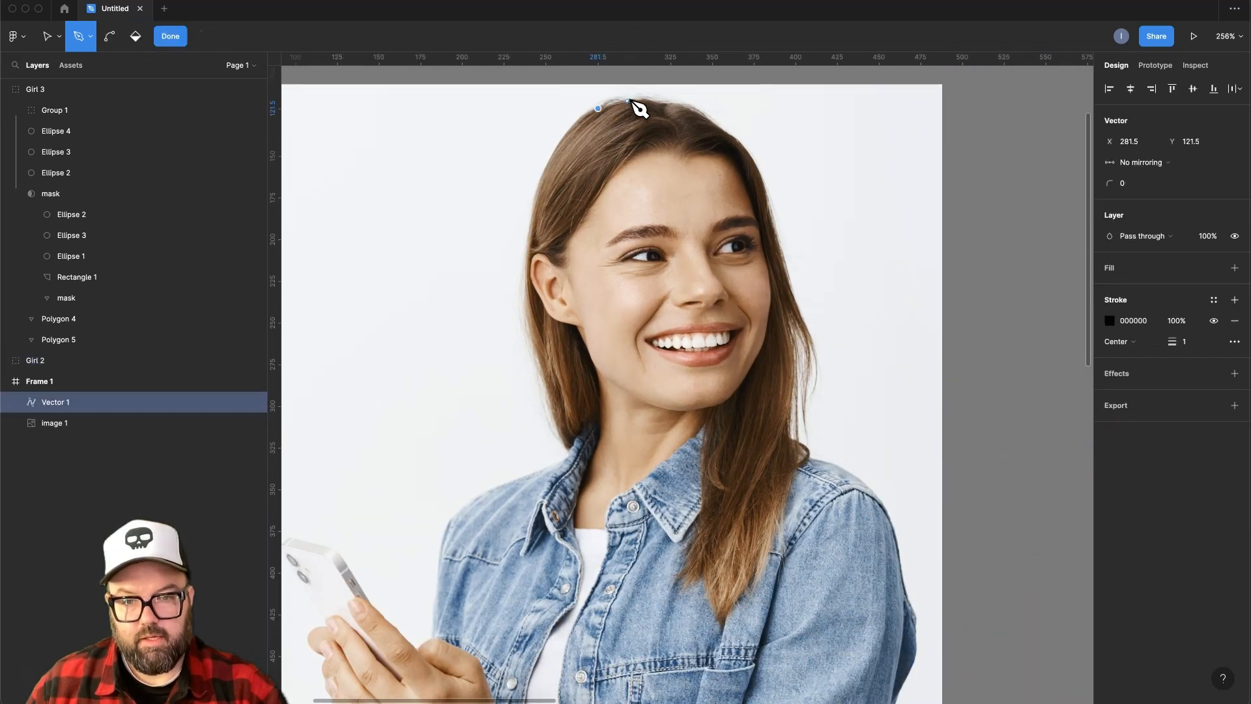
left_click_drag(629, 98, 670, 108)
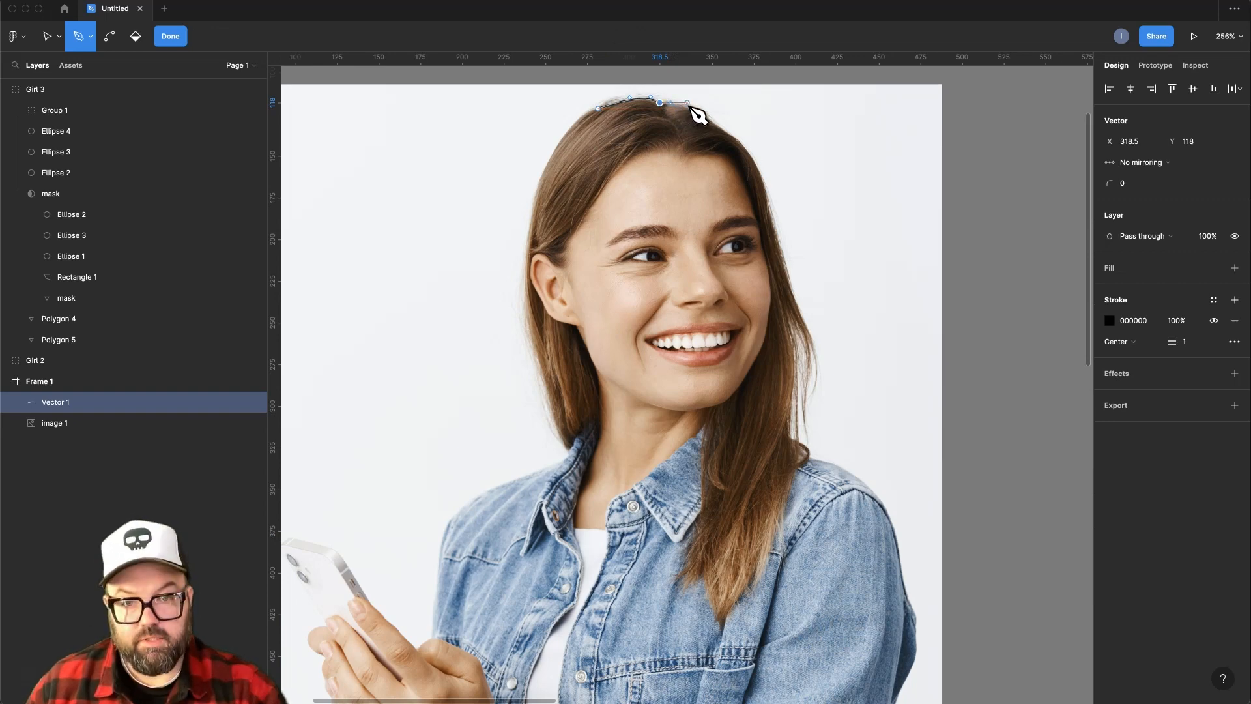
left_click_drag(689, 109, 725, 133)
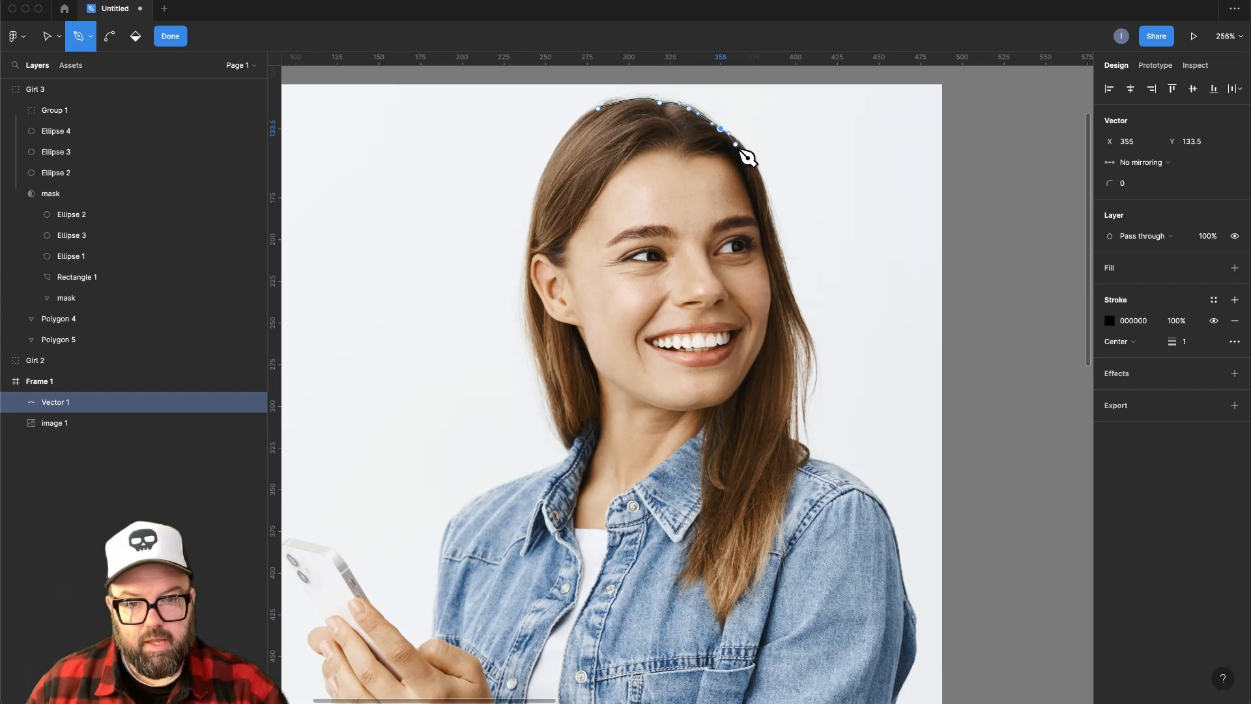
left_click_drag(757, 165, 770, 191)
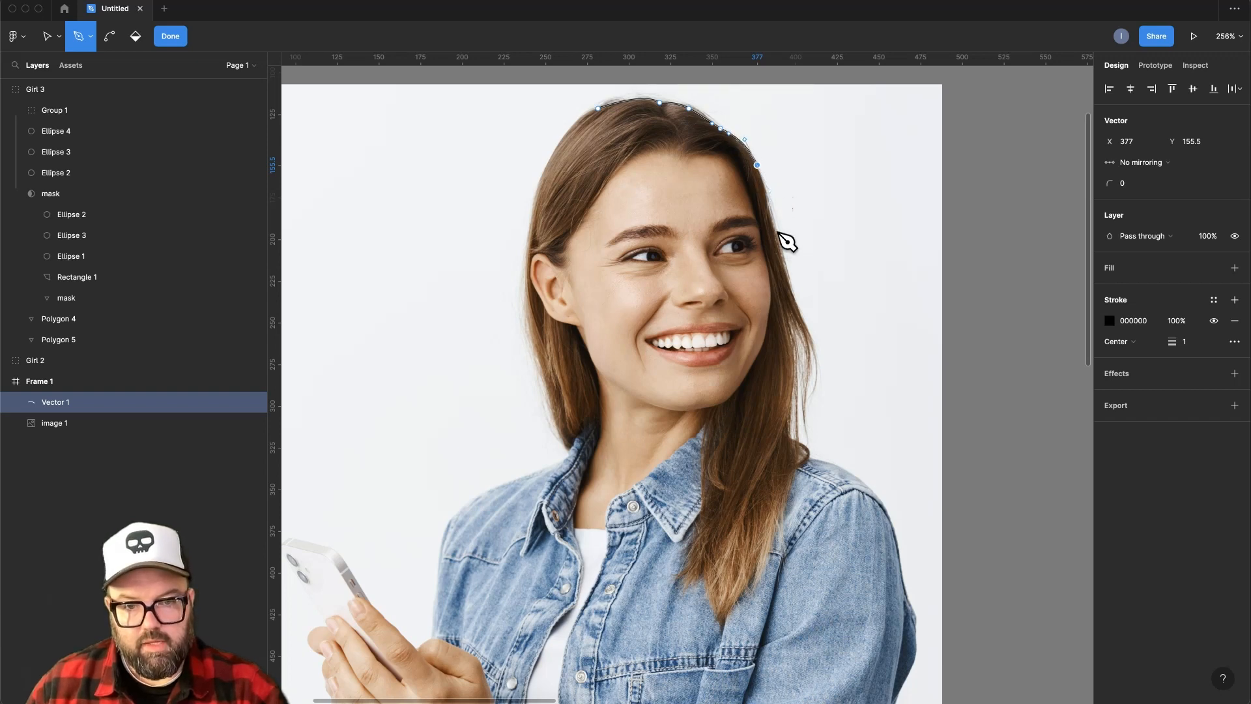
Continue the Pen path along the outer edge of her long hair down to where it meets the denim shoulder.
left_click_drag(785, 268, 806, 397)
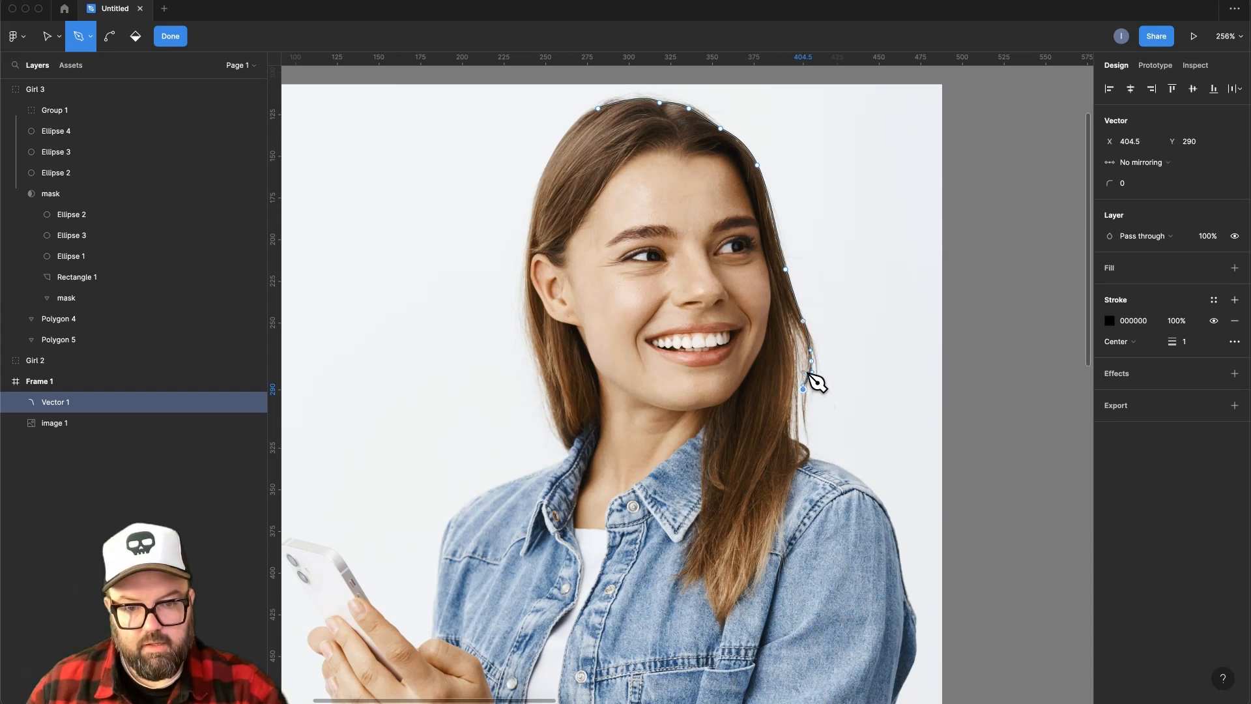
left_click_drag(796, 329, 805, 451)
left_click(803, 449)
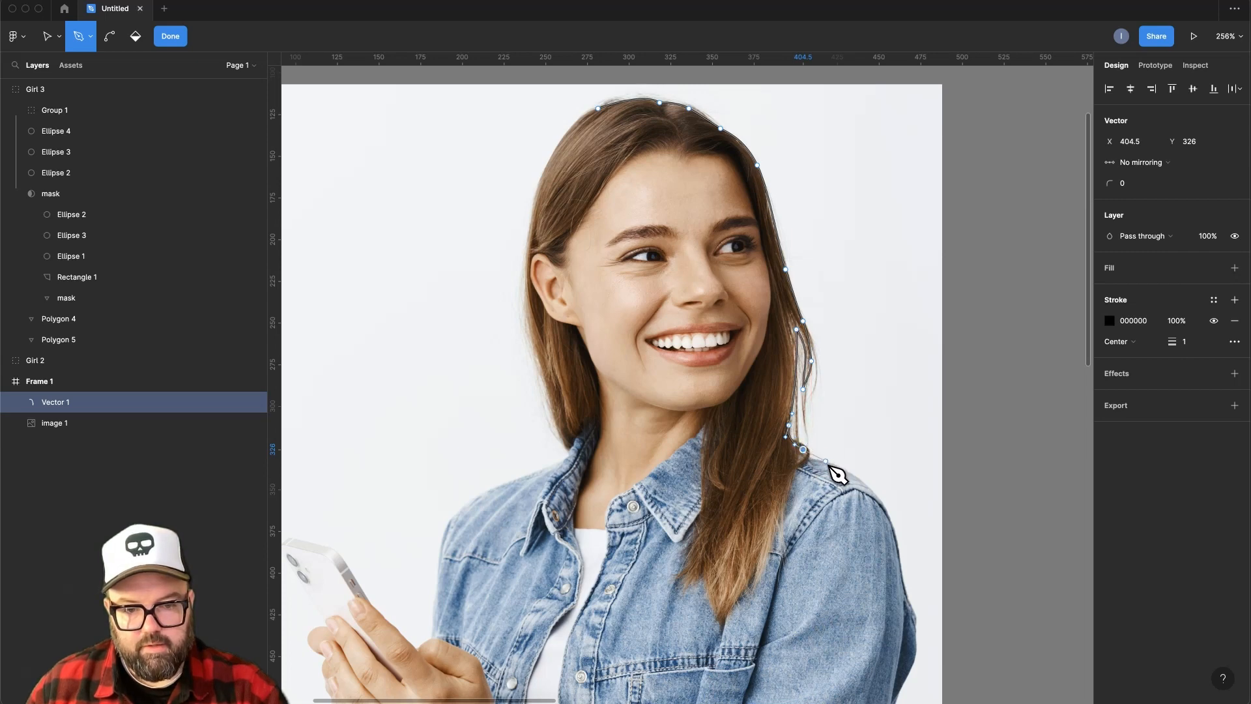
Undo the last Pen points along the outer edge of her long hair, back to the anchor level with her eye.
key("super")
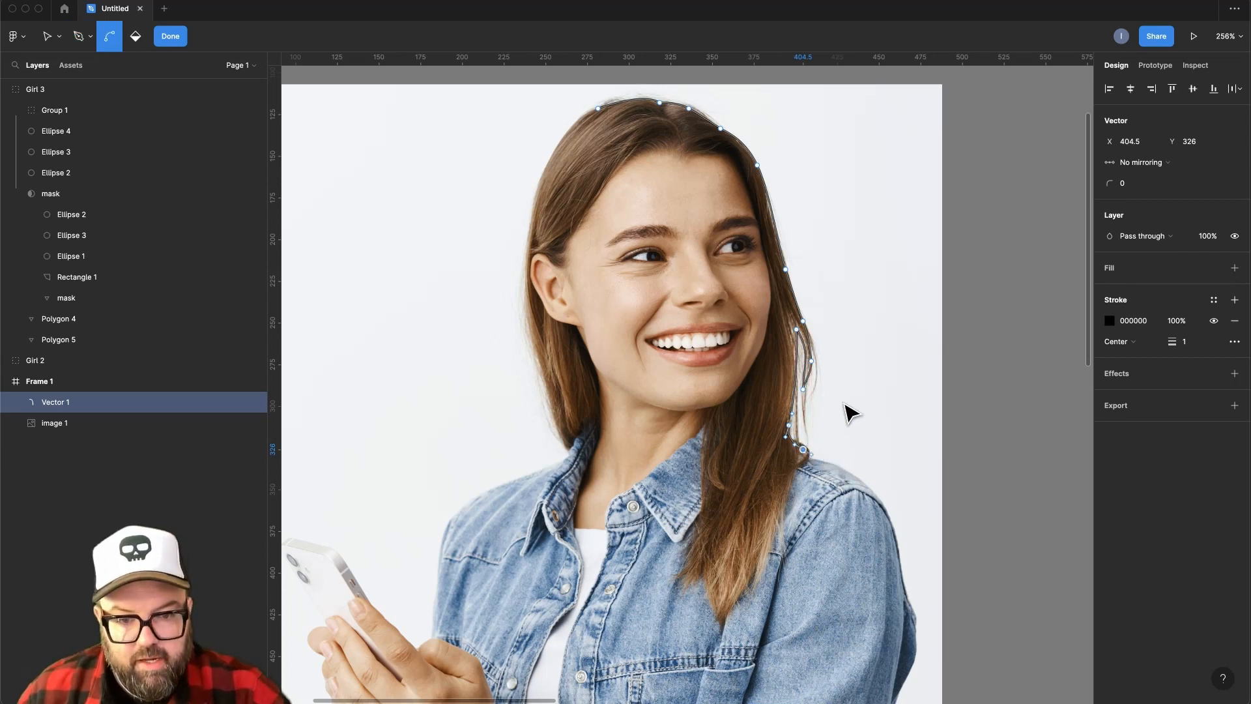
key("super+z")
key("super+z")
key("super+z")
key("super+z")
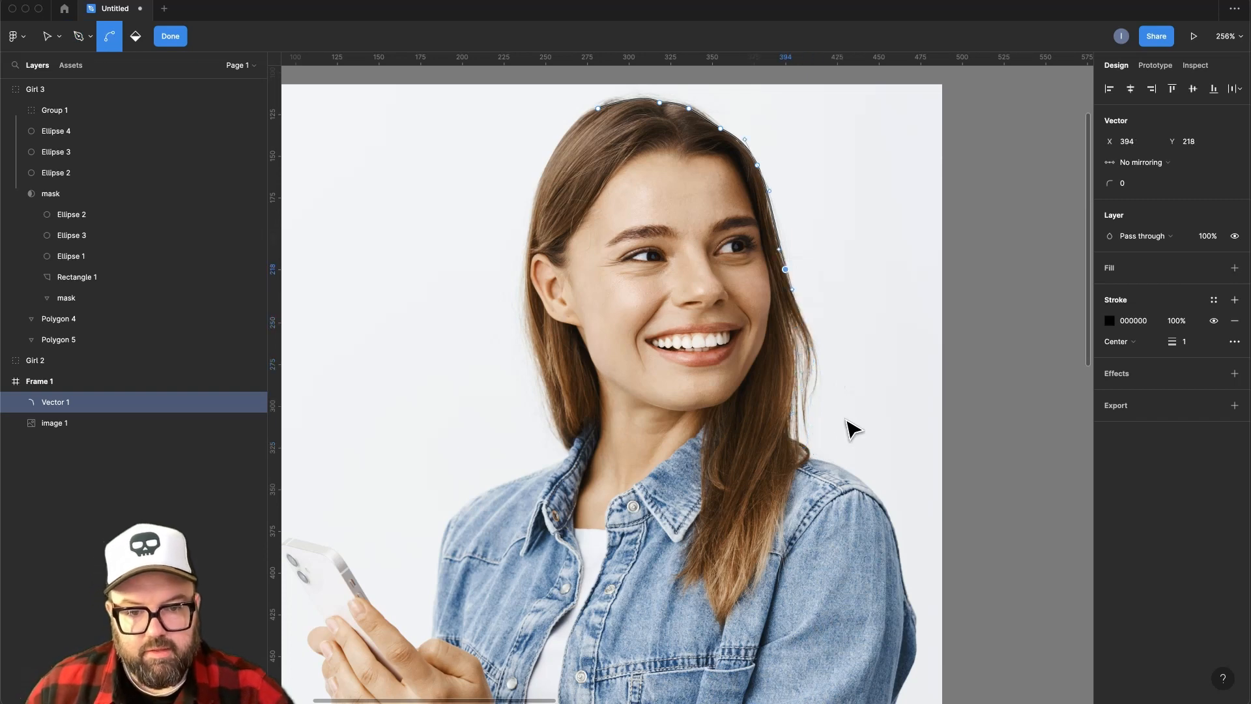
Retrace the hair edge with the Pen from eye level down to the denim, and continue over the outer curve of the shoulder.
key("p")
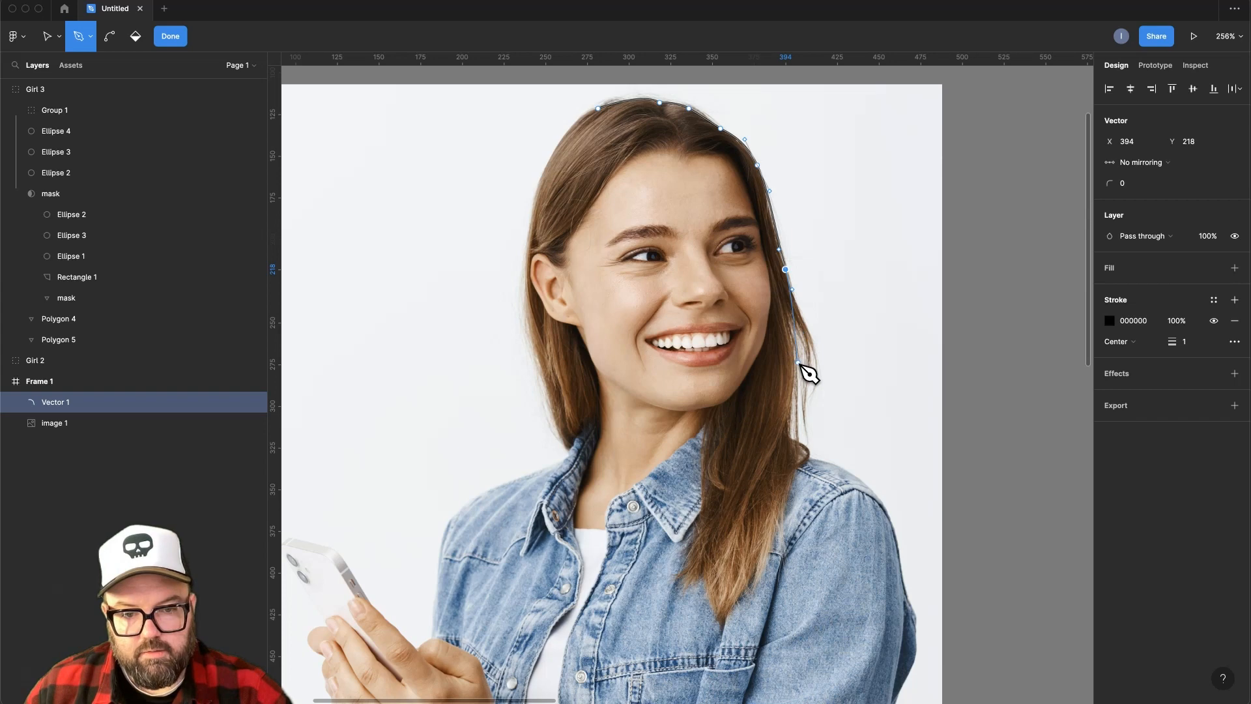
left_click_drag(795, 369, 794, 387)
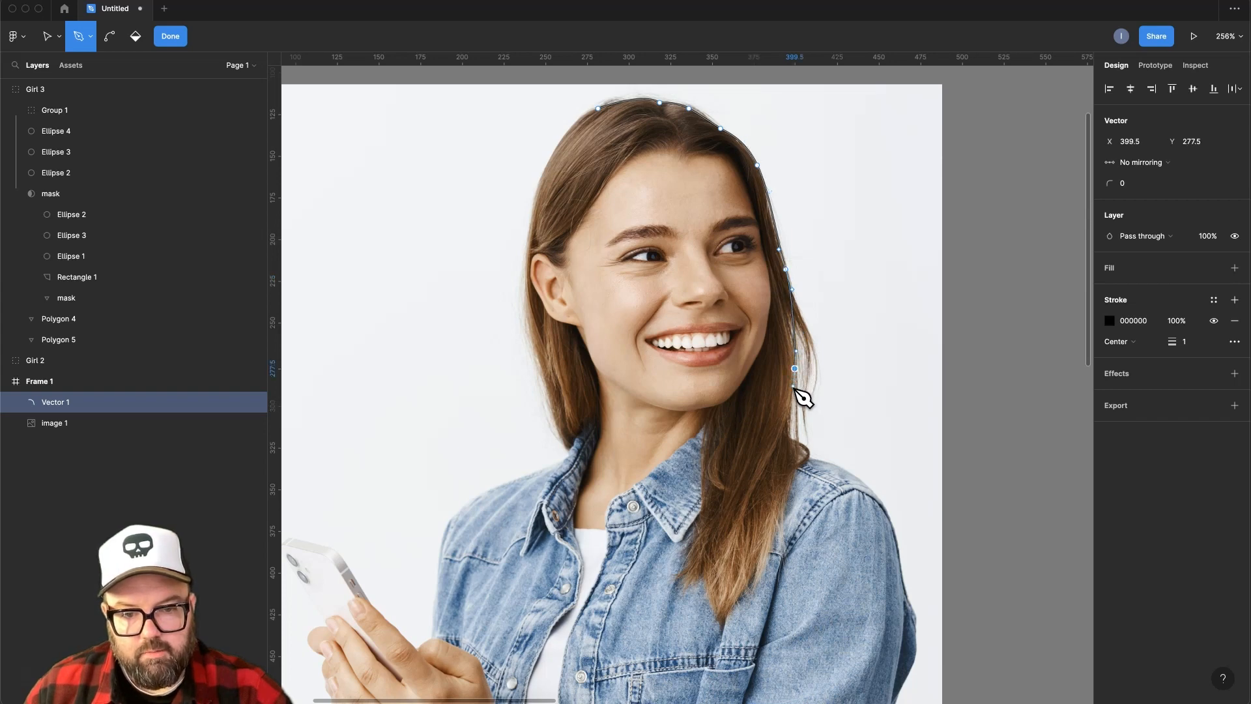
left_click_drag(790, 435, 809, 478)
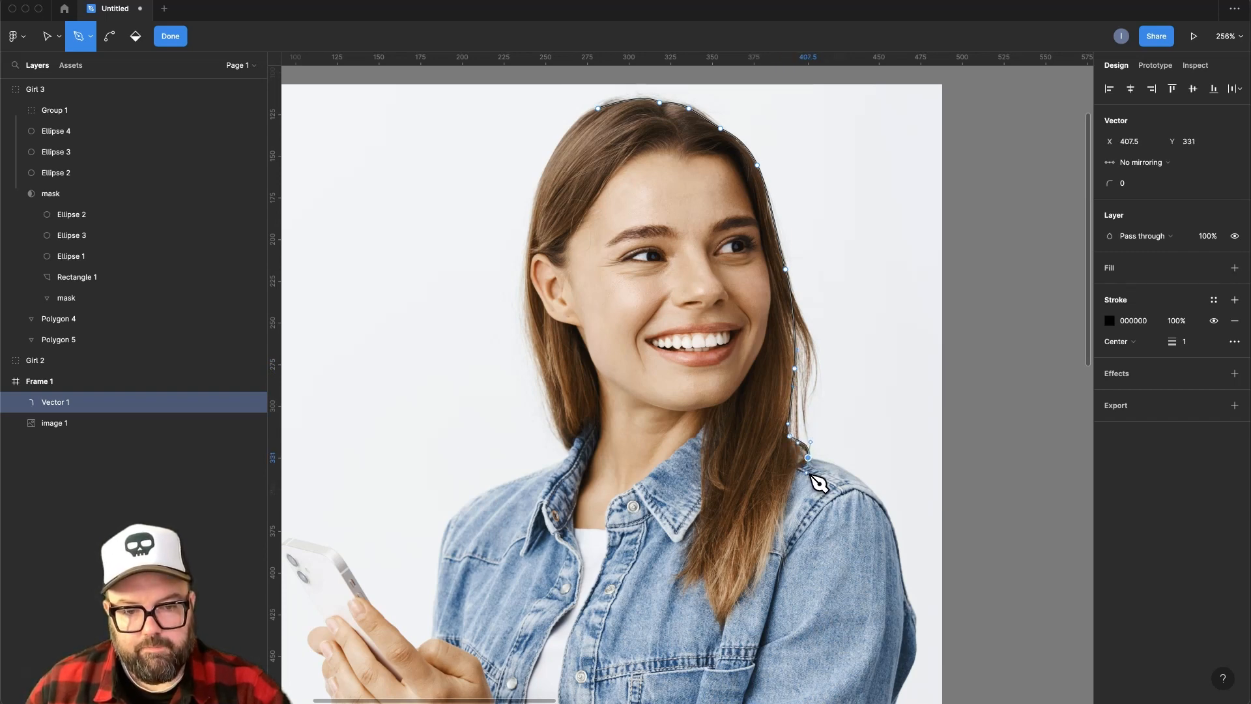
left_click_drag(851, 477, 860, 486)
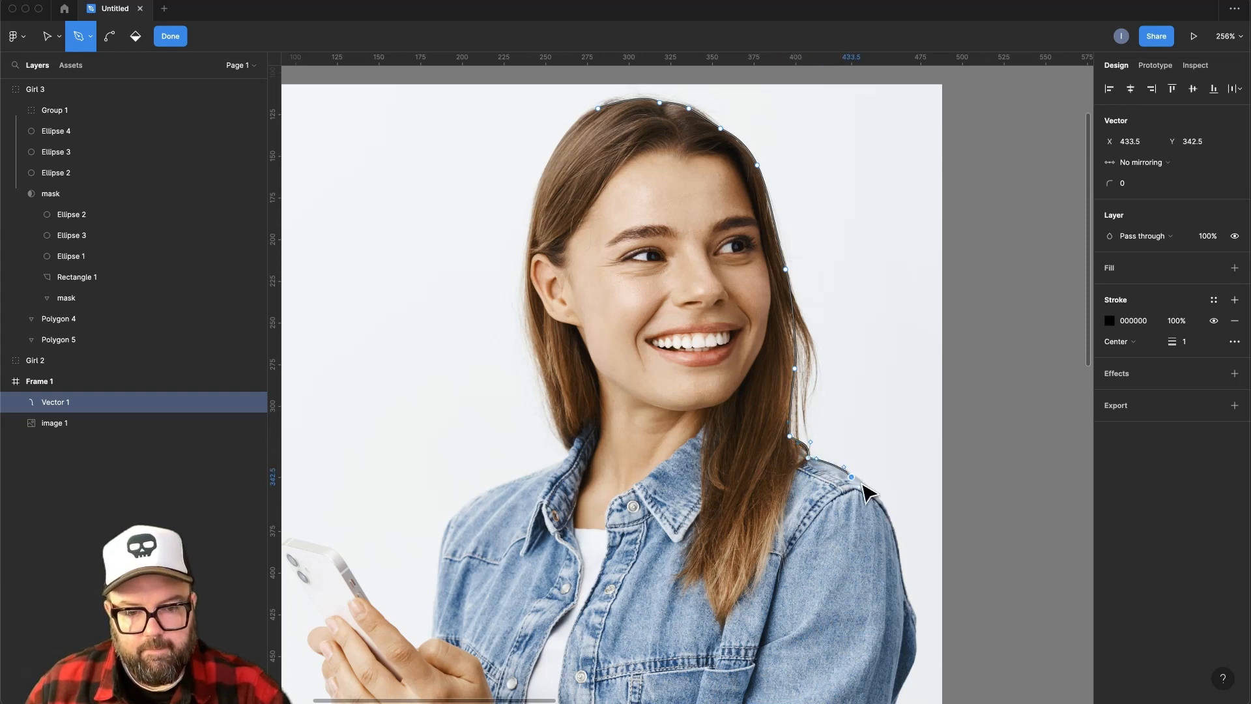
left_click_drag(887, 512, 903, 543)
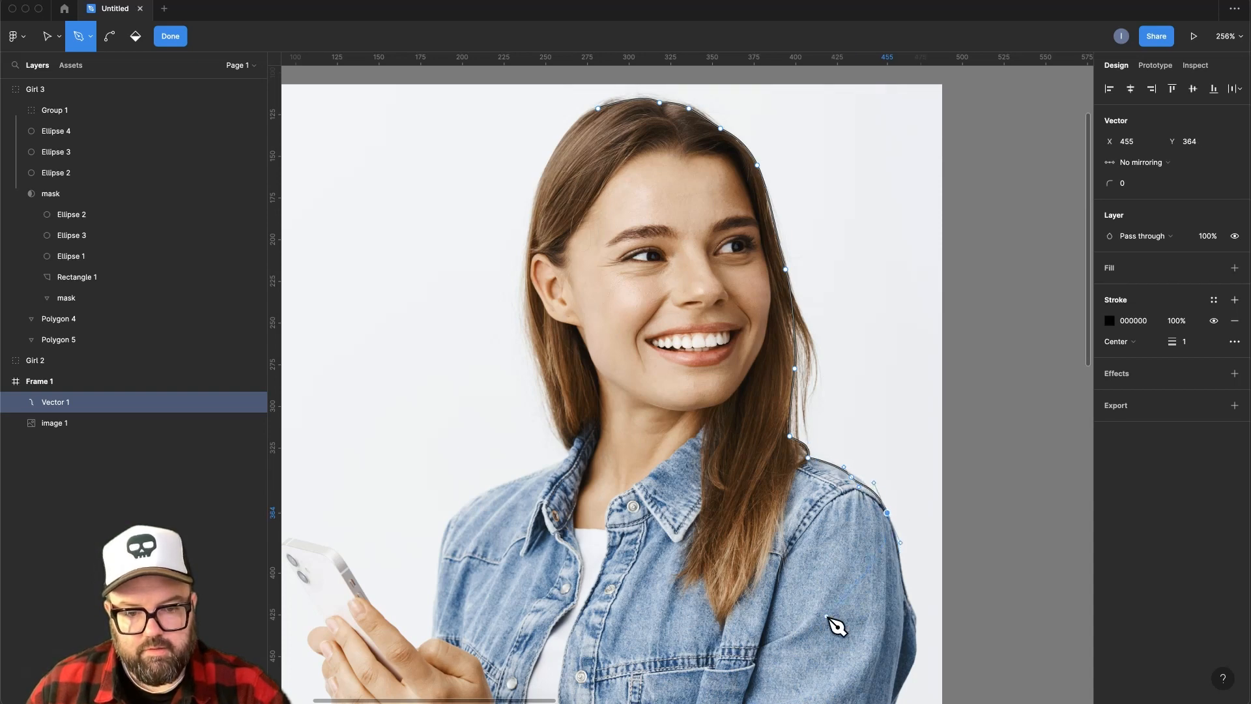
Curve the Pen path across her chest to the opposite shoulder and trace that shoulder up past the collar to the hair.
left_click_drag(622, 632, 480, 627)
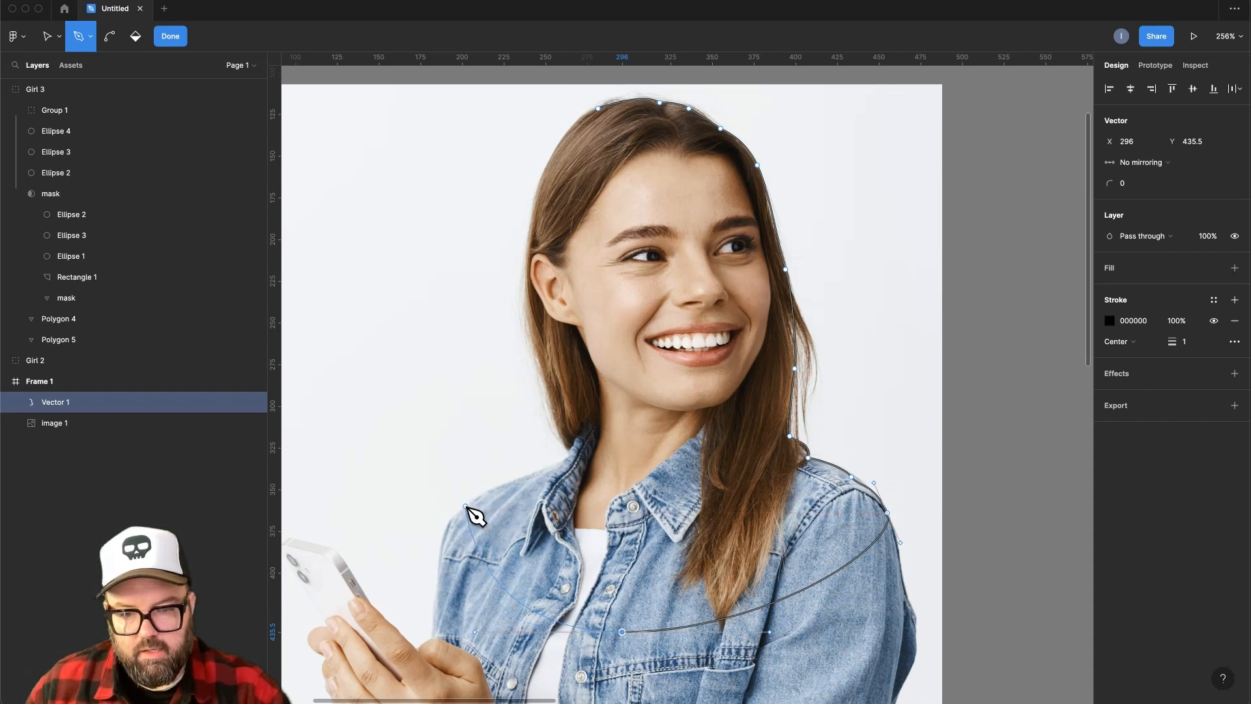
left_click_drag(466, 507, 493, 490)
left_click(493, 488)
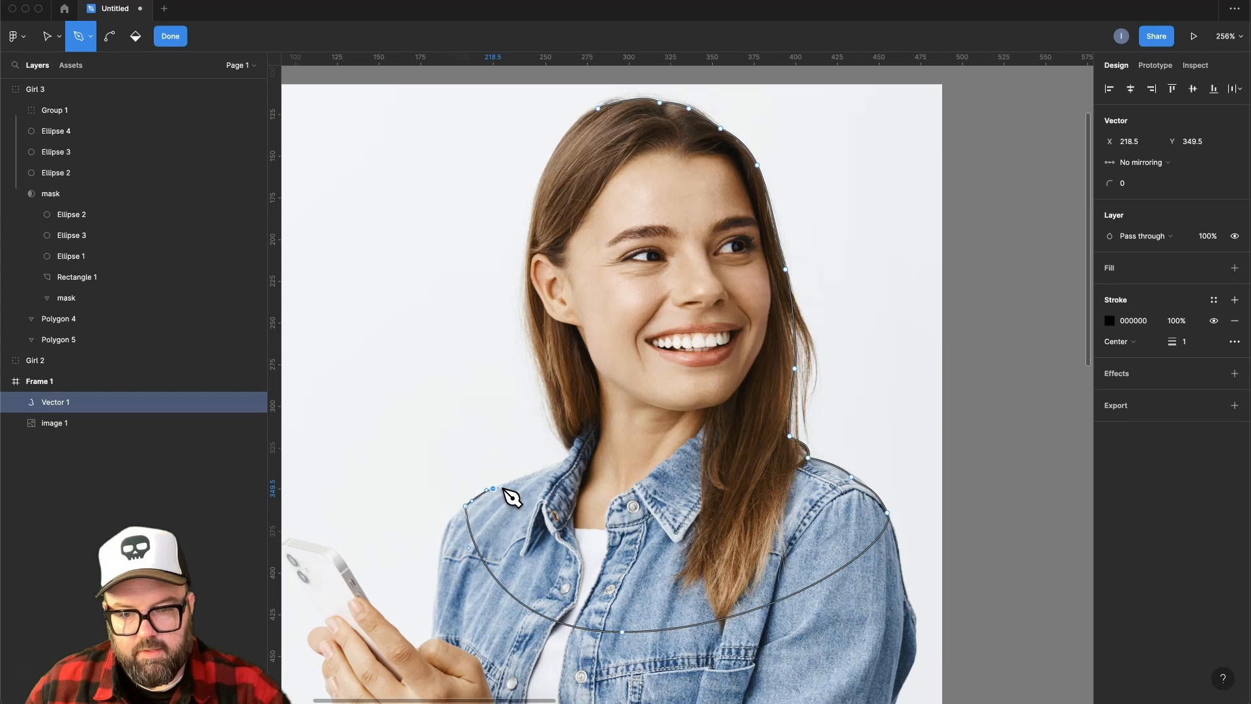
left_click(568, 458)
left_click(553, 430)
key("super")
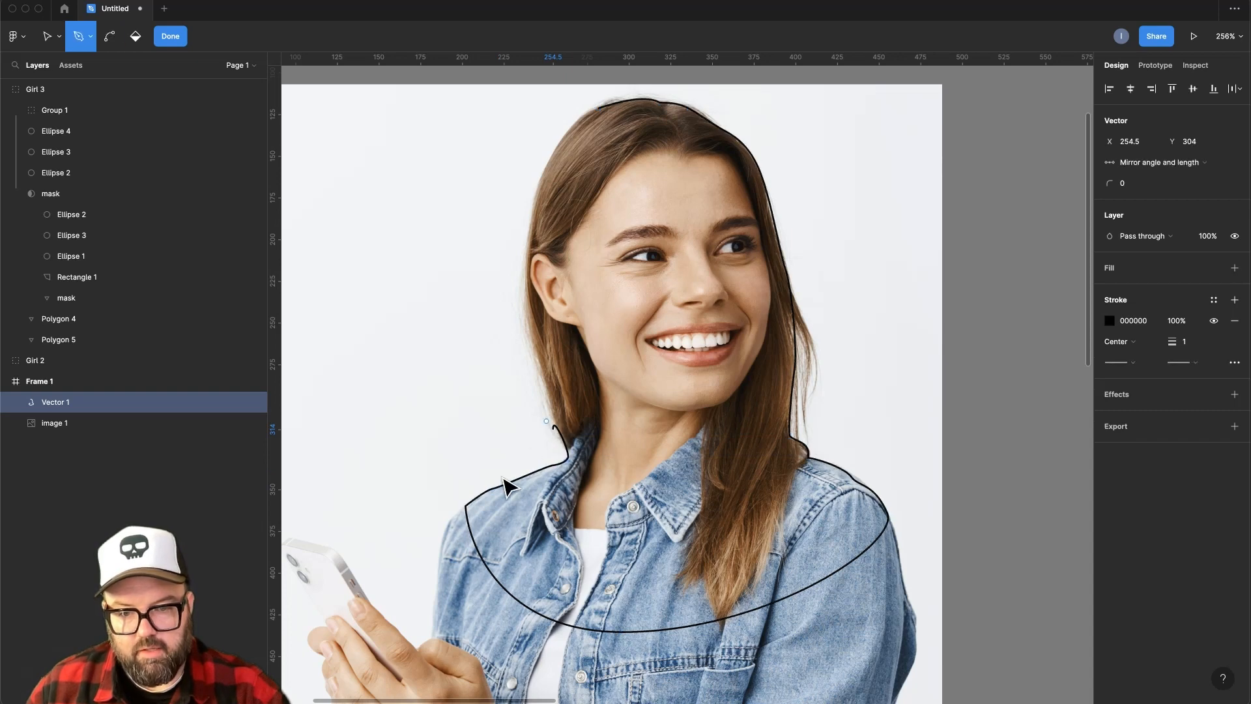
Trace up the hair on the ear side and close the path at its starting point on the crown.
left_click(544, 380)
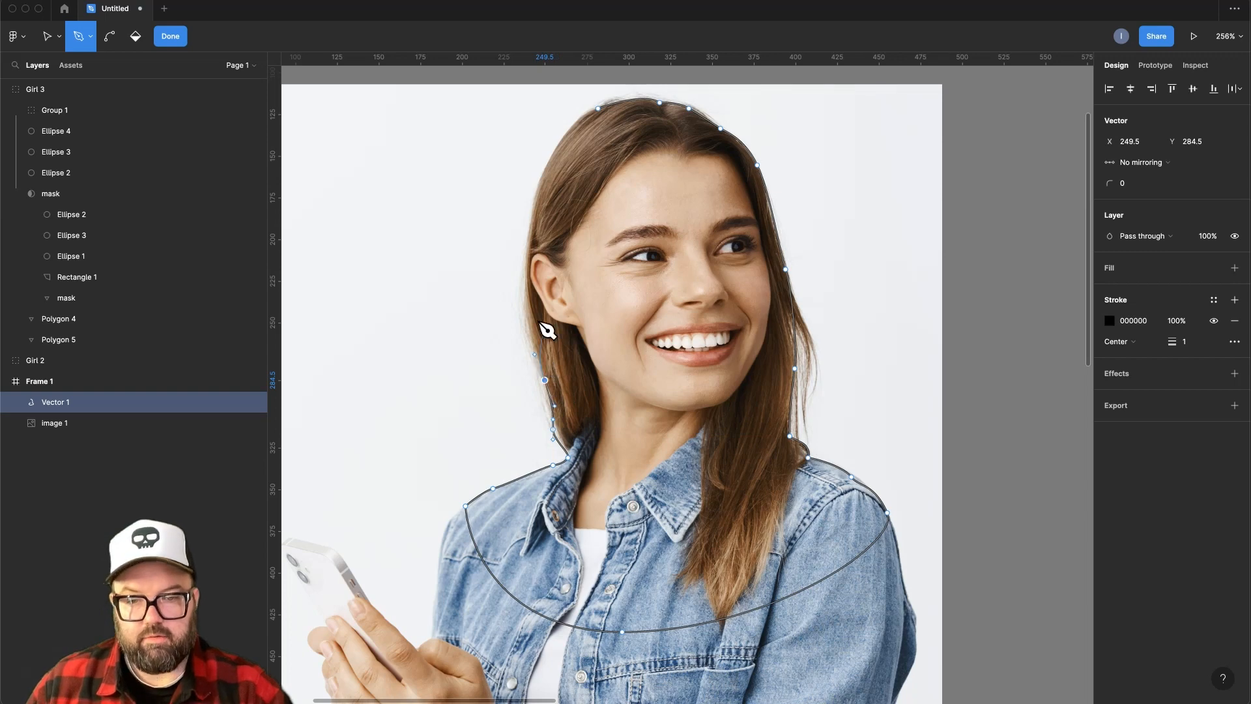
left_click(526, 300)
left_click(531, 218)
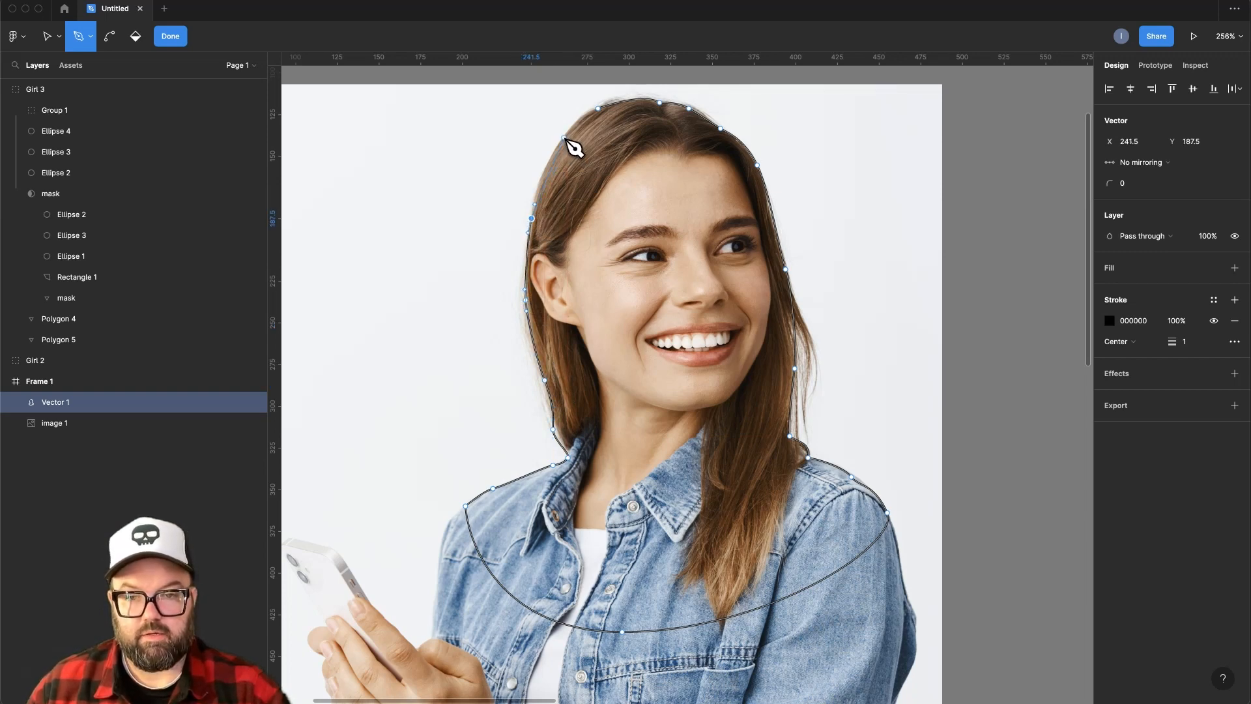
left_click_drag(565, 135, 582, 125)
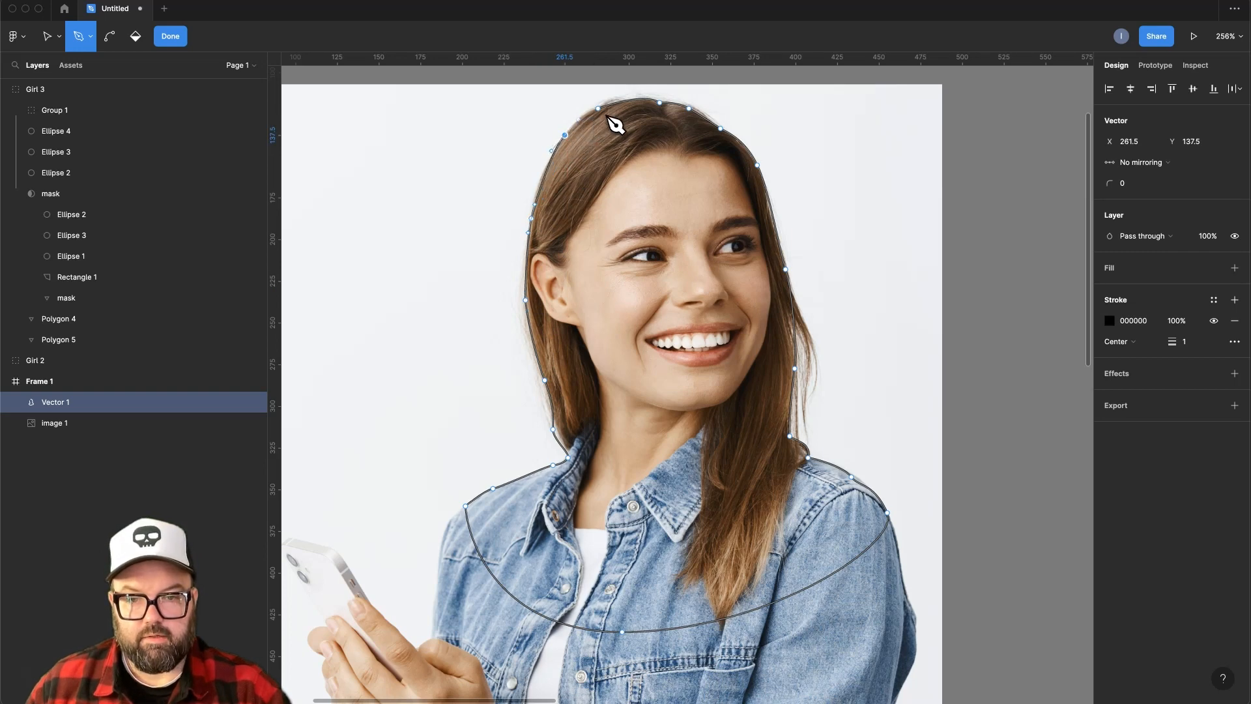
left_click_drag(598, 108, 615, 117)
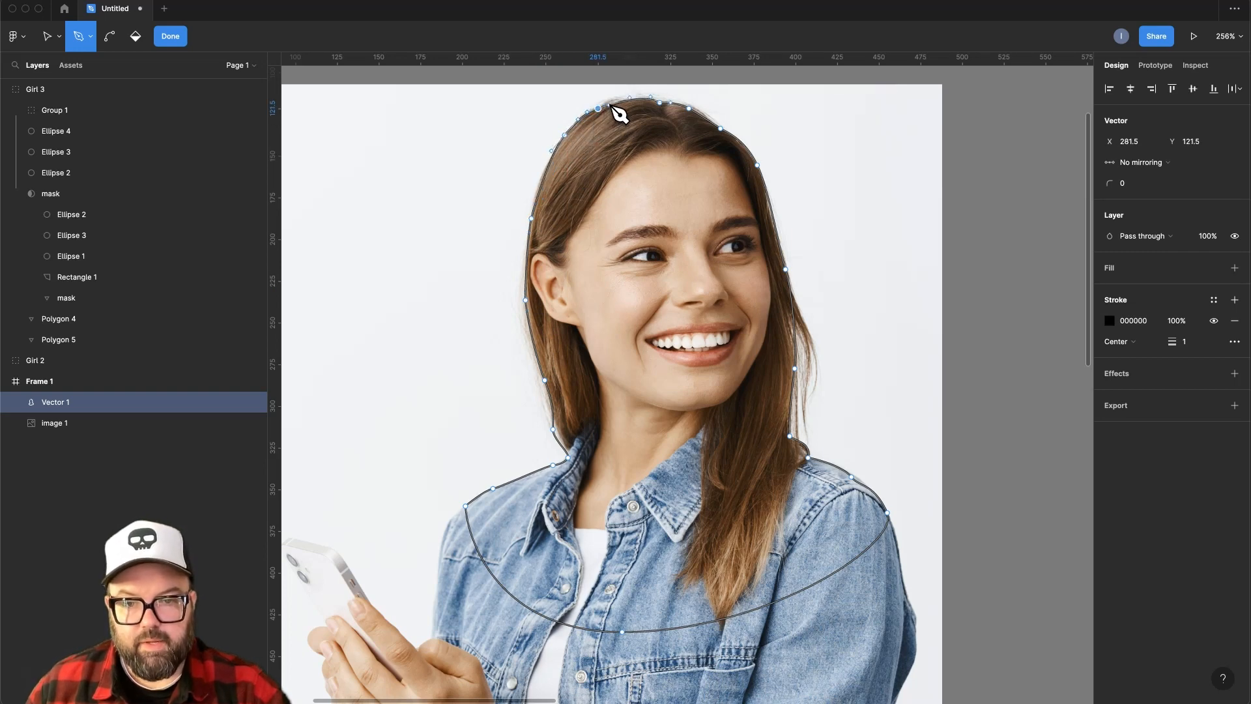
key("Escape")
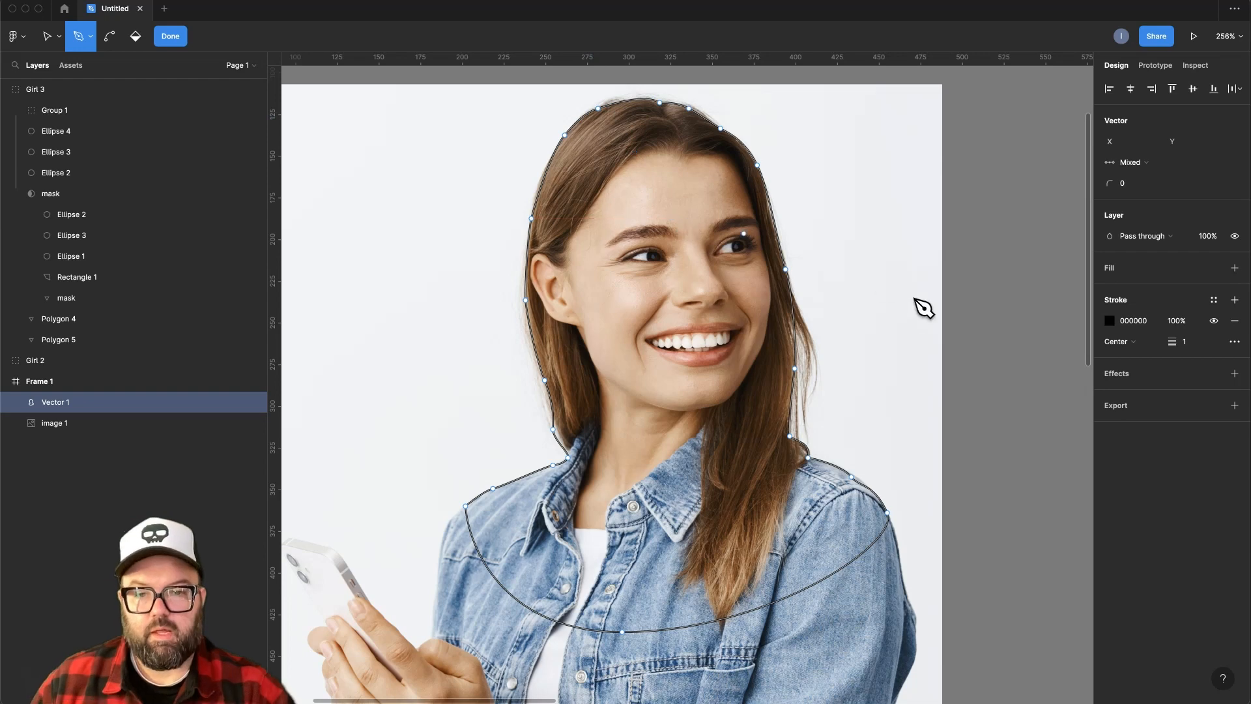
Move the corner anchor closer to the notch between hair and collar, and fit the anchor and handle above it to the hair edge.
key("super")
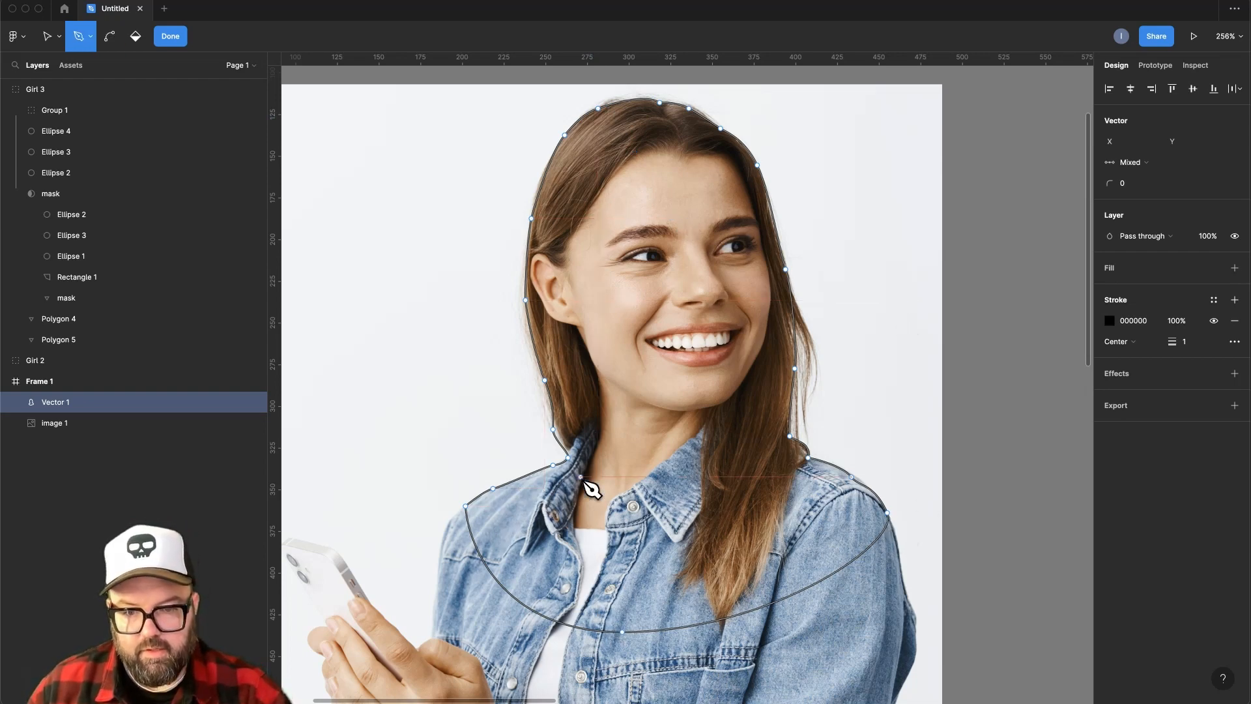
key("super")
scroll(620, 477, "up", 10)
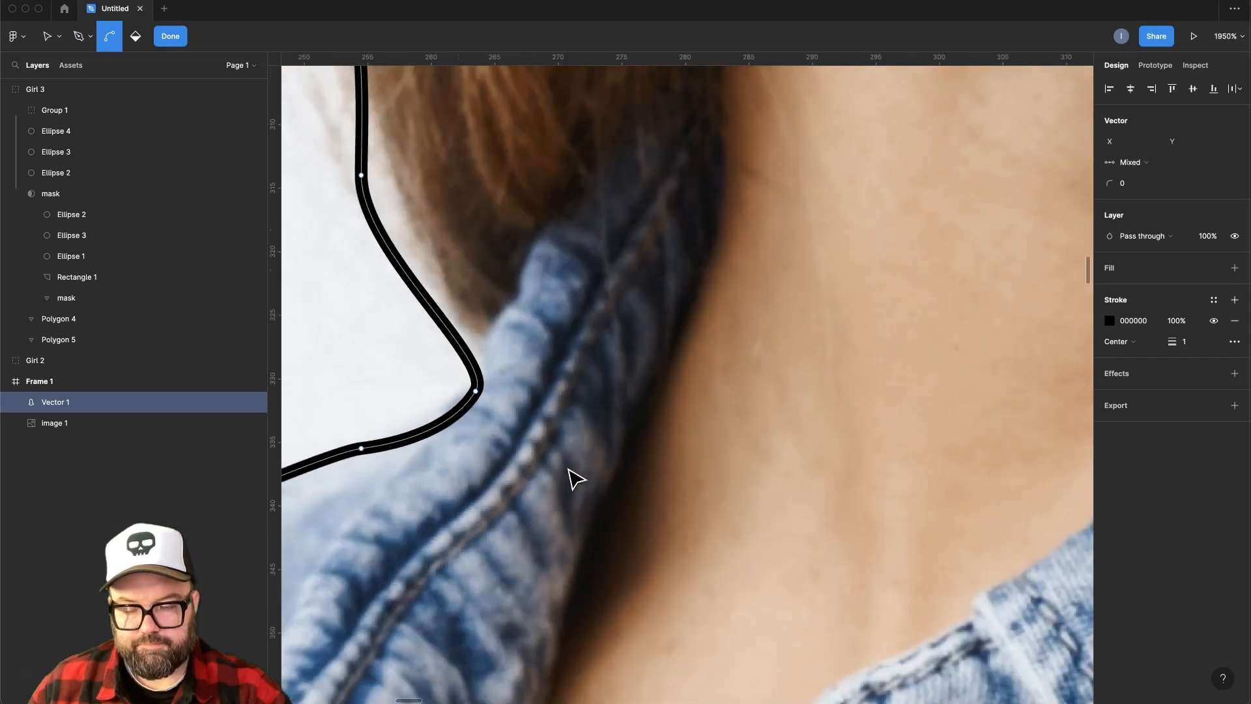
scroll(569, 477, "down", 5)
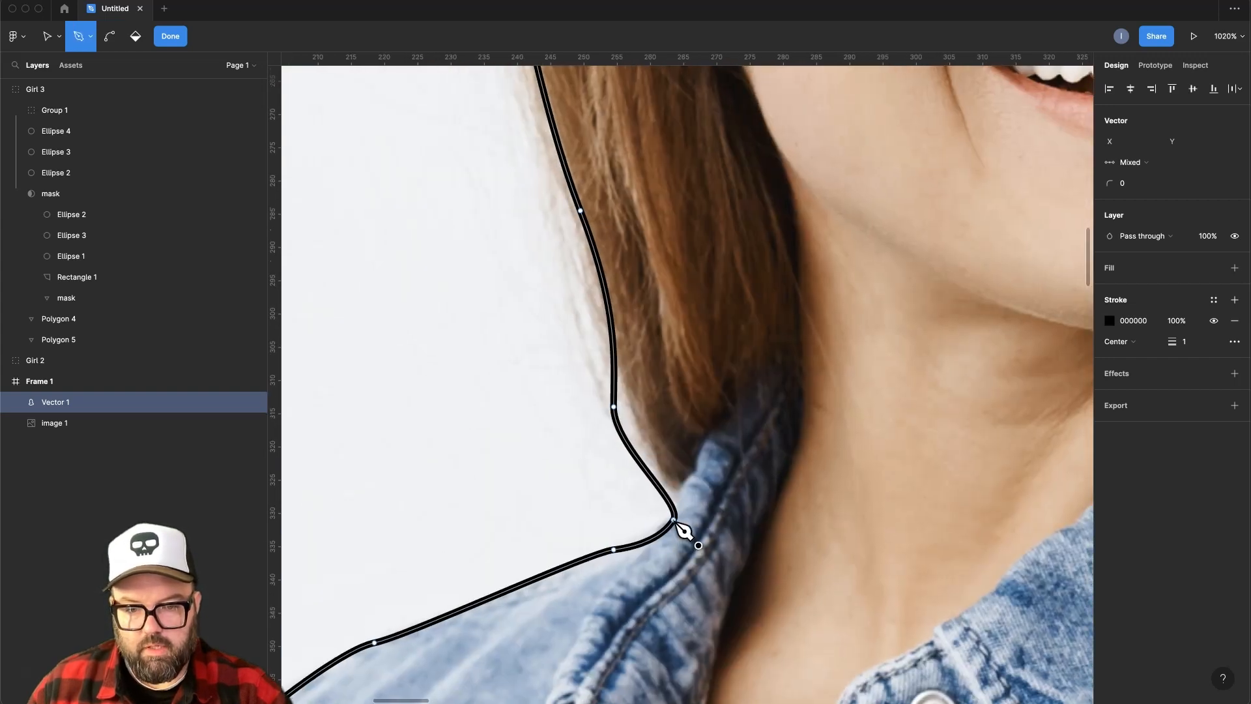
left_click(674, 520)
left_click(674, 520, "super")
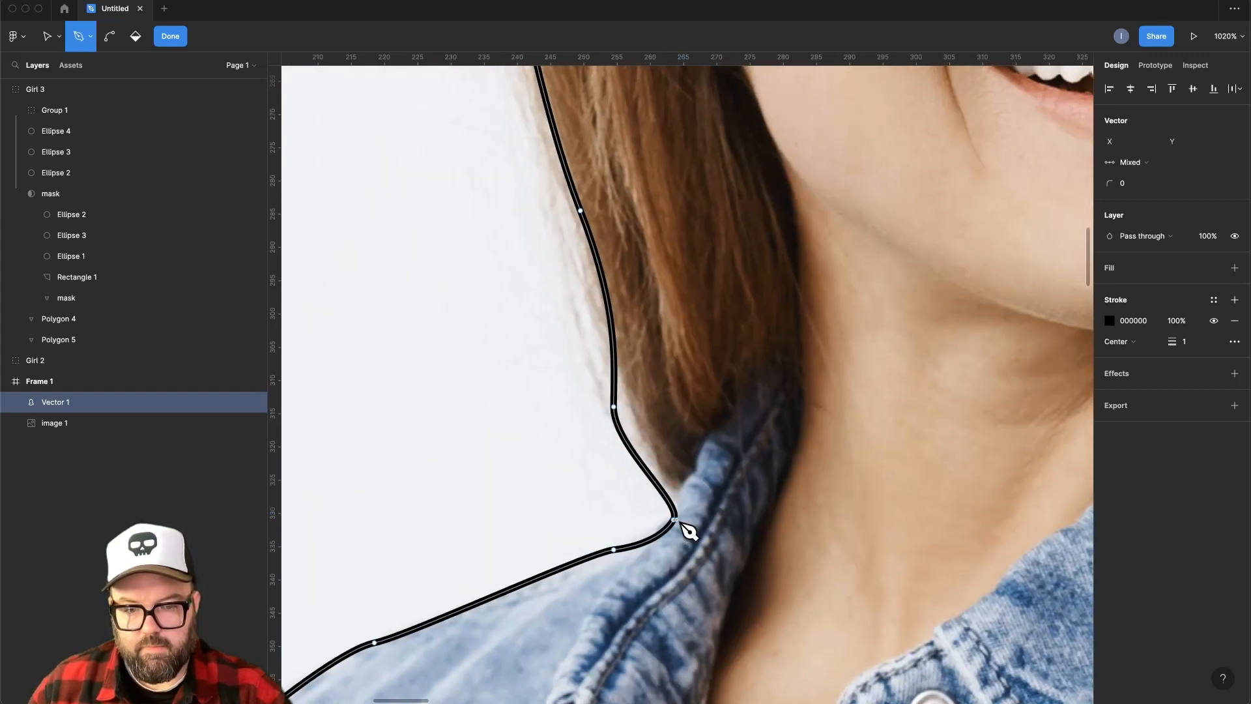
key("v")
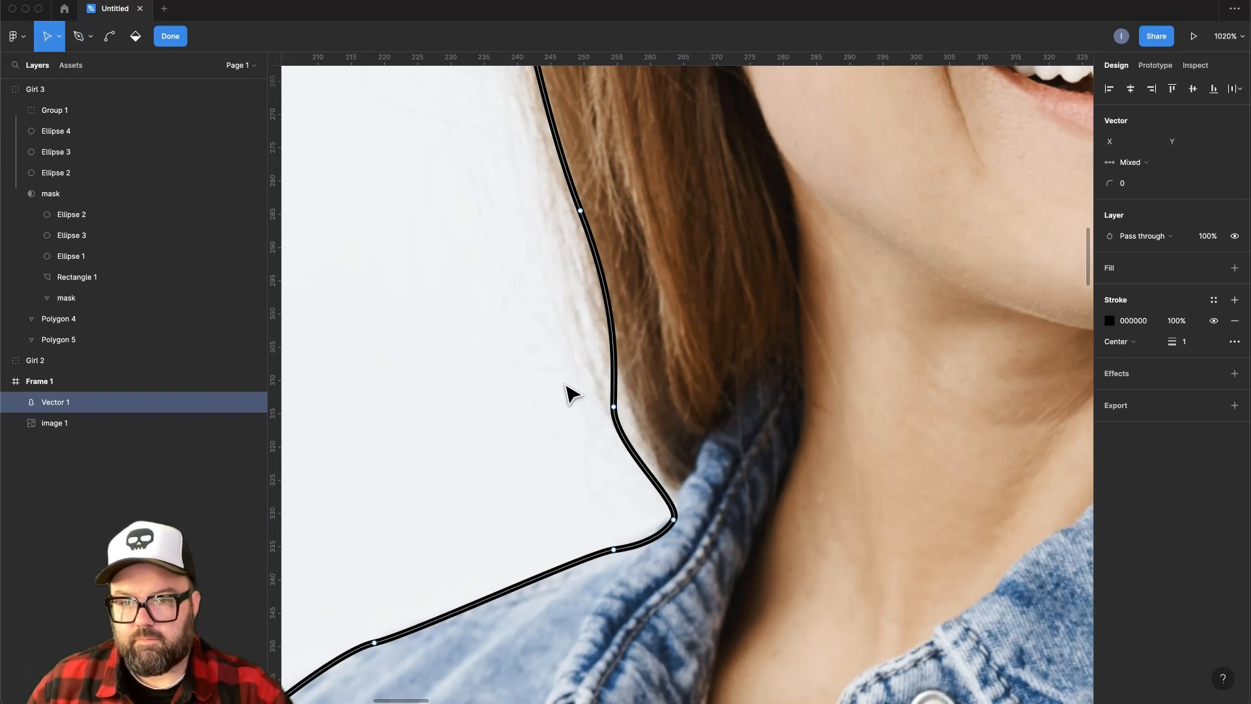
left_click_drag(672, 521, 674, 506)
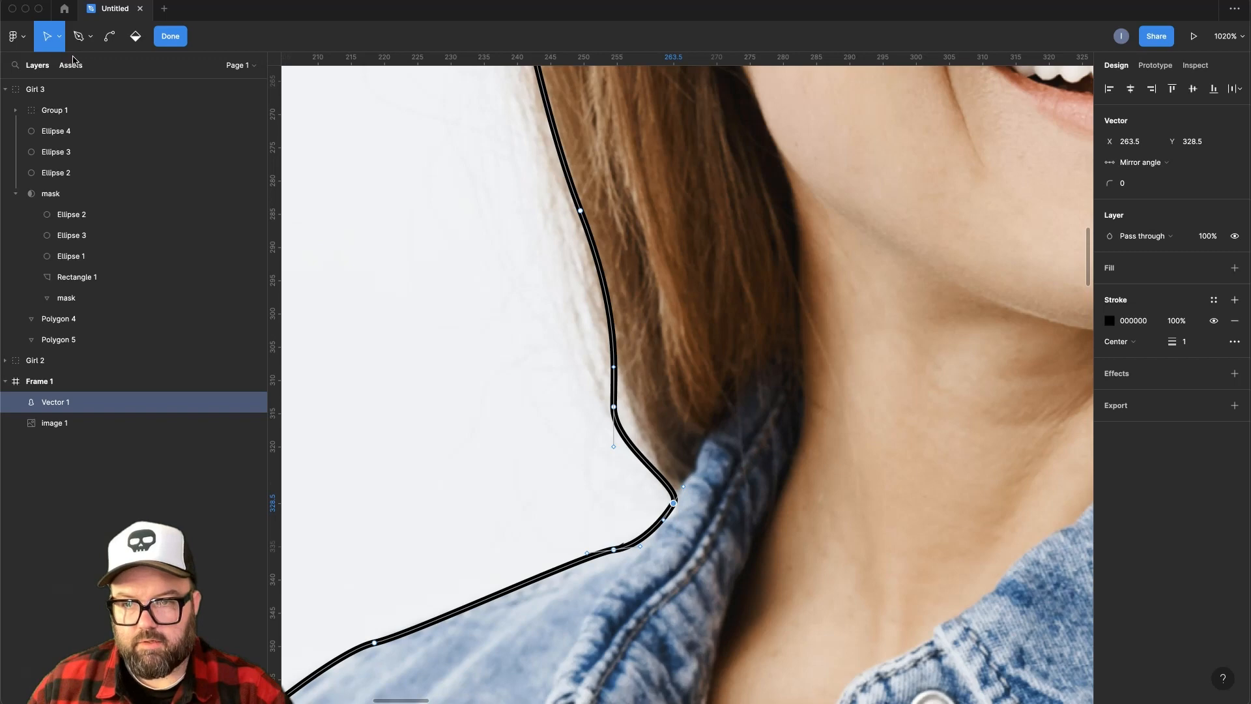
left_click_drag(613, 407, 650, 461)
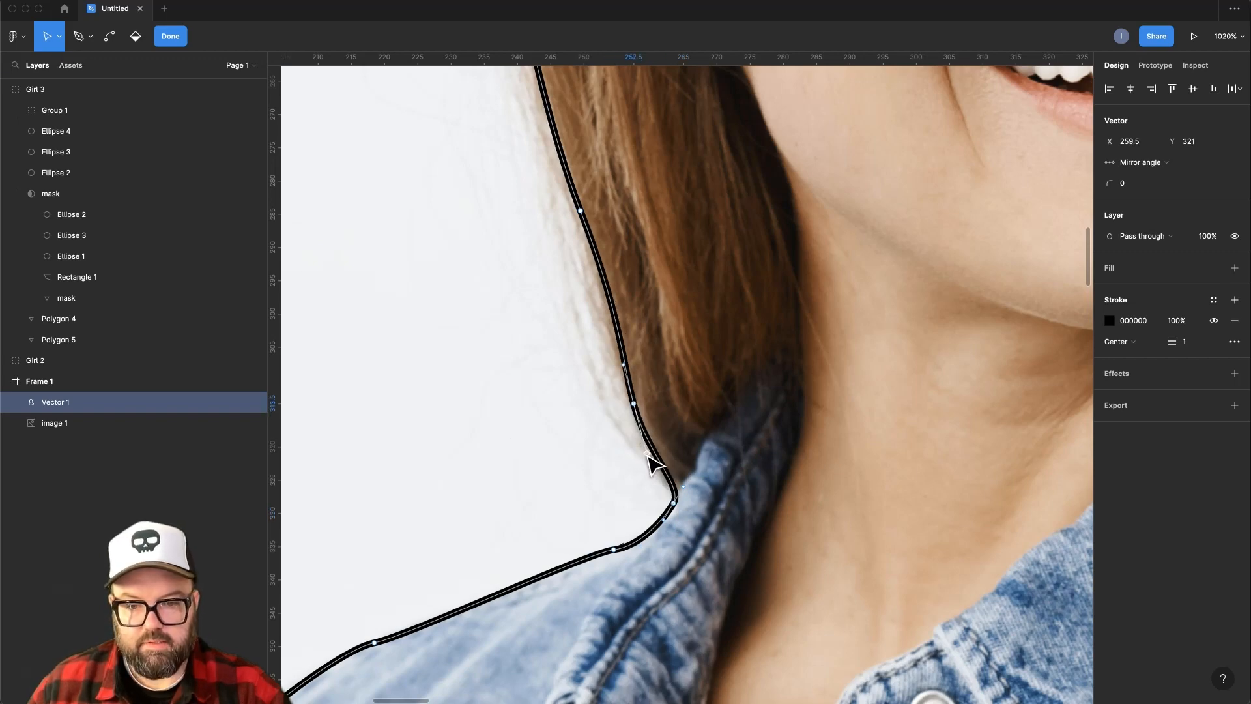
Refine the path's anchors and handles along the ear-side hair and up to the crown to follow the hair edge.
scroll(651, 469, "down", 4)
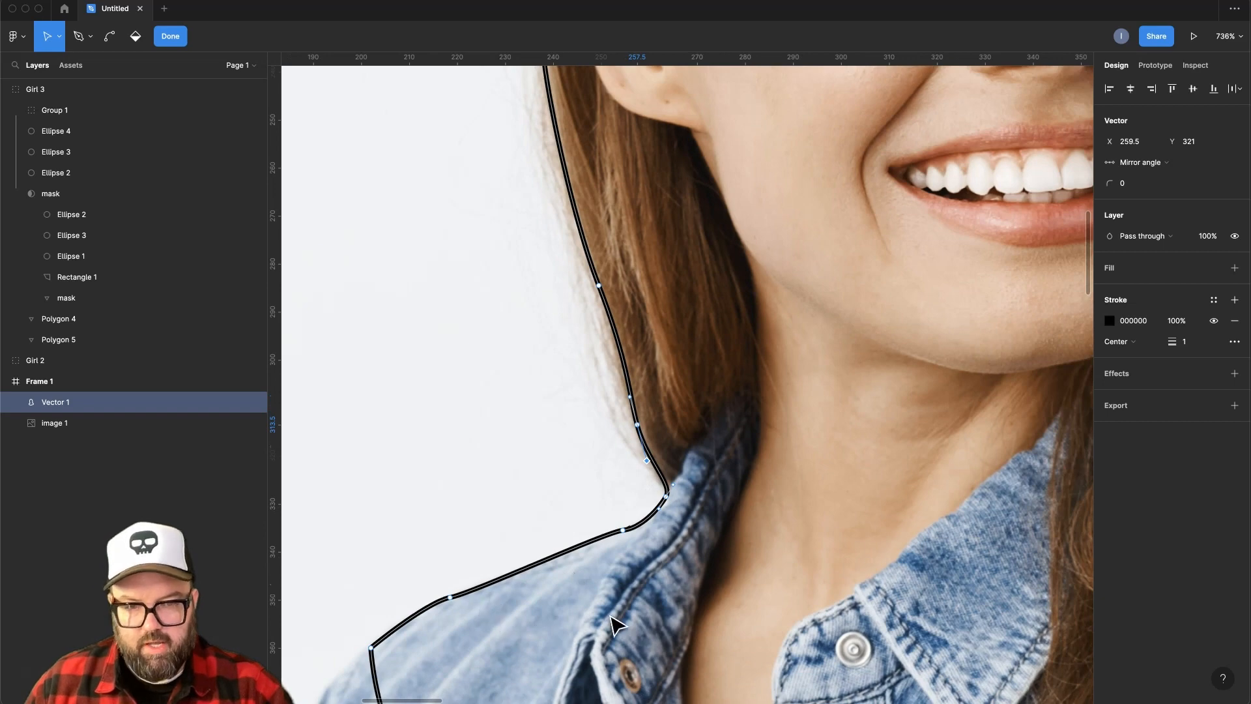
scroll(619, 625, "up", 5)
left_click(656, 372)
scroll(710, 228, "up", 8)
scroll(693, 204, "right", 3)
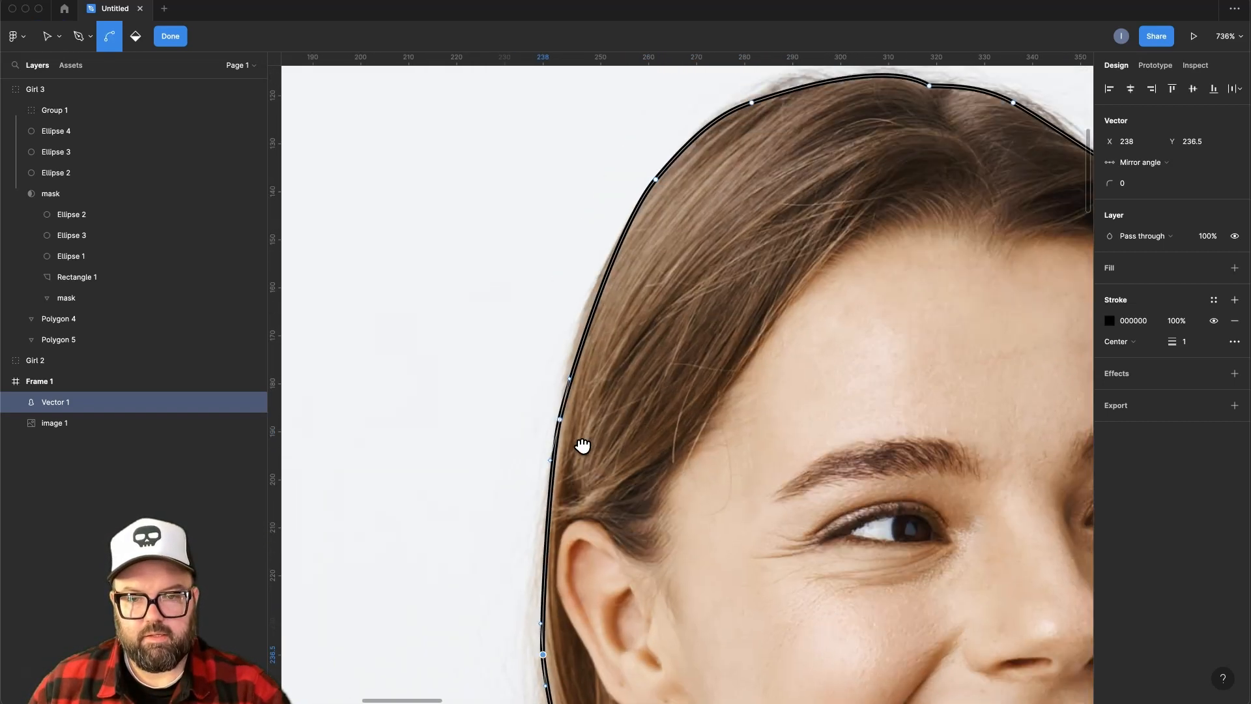
left_click(555, 394)
scroll(715, 254, "up", 3)
scroll(714, 254, "right", 5)
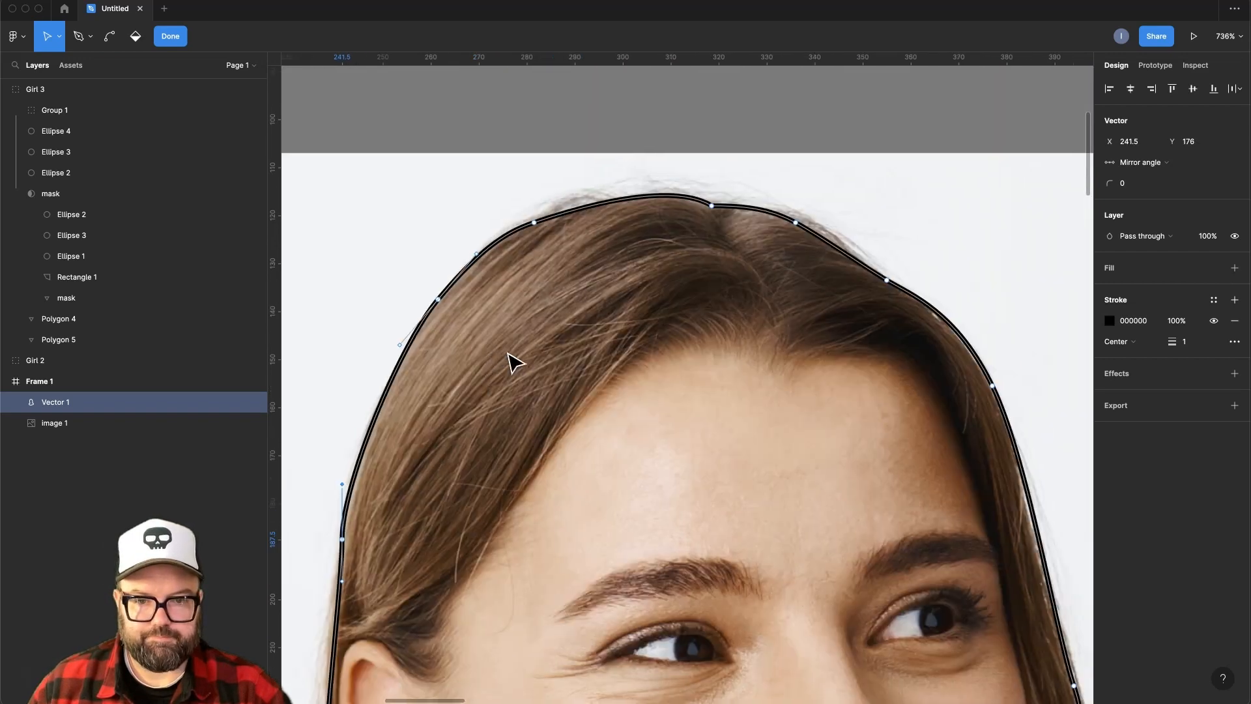
left_click(534, 223)
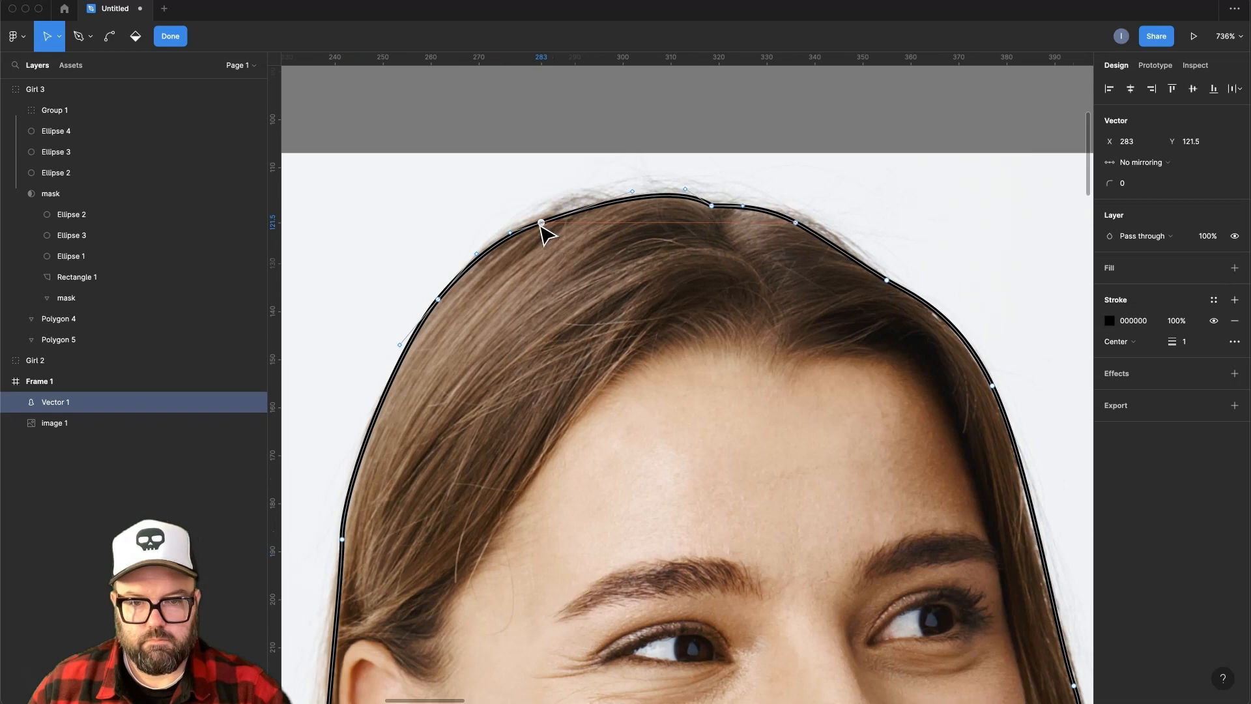
Adjust the anchor beside her forehead and the curve handle below it to fit the outer hair edge.
key("super")
scroll(843, 399, "down", 3)
scroll(843, 399, "right", 3)
left_click(905, 324)
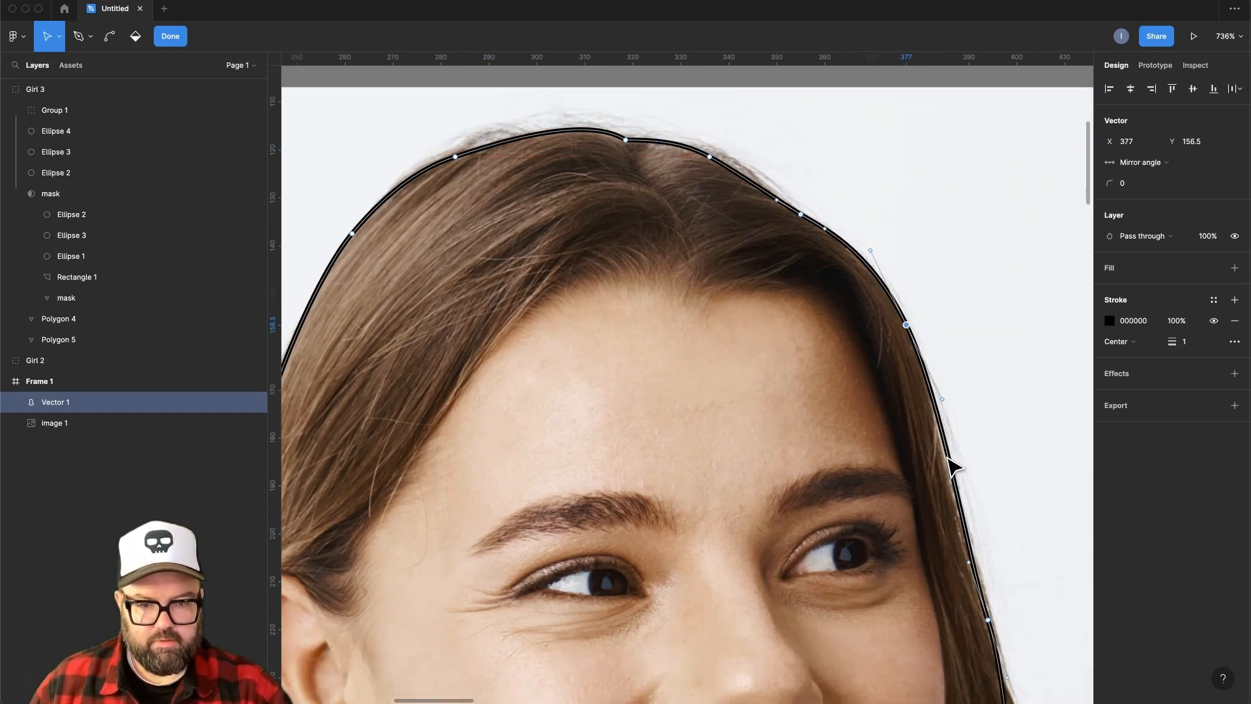
left_click(957, 536)
left_click_drag(956, 536, 957, 529)
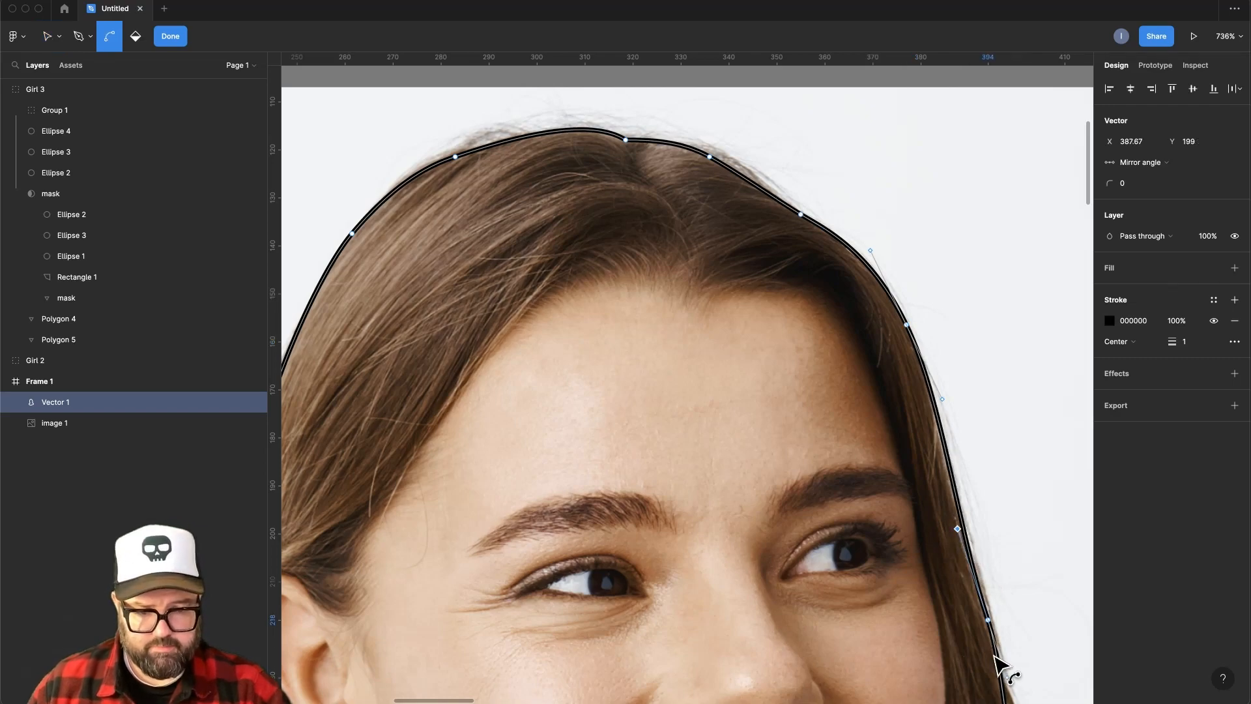
Shift the anchors beside her cheek slightly inward and straighten the curve handle between them.
scroll(979, 652, "down", 5)
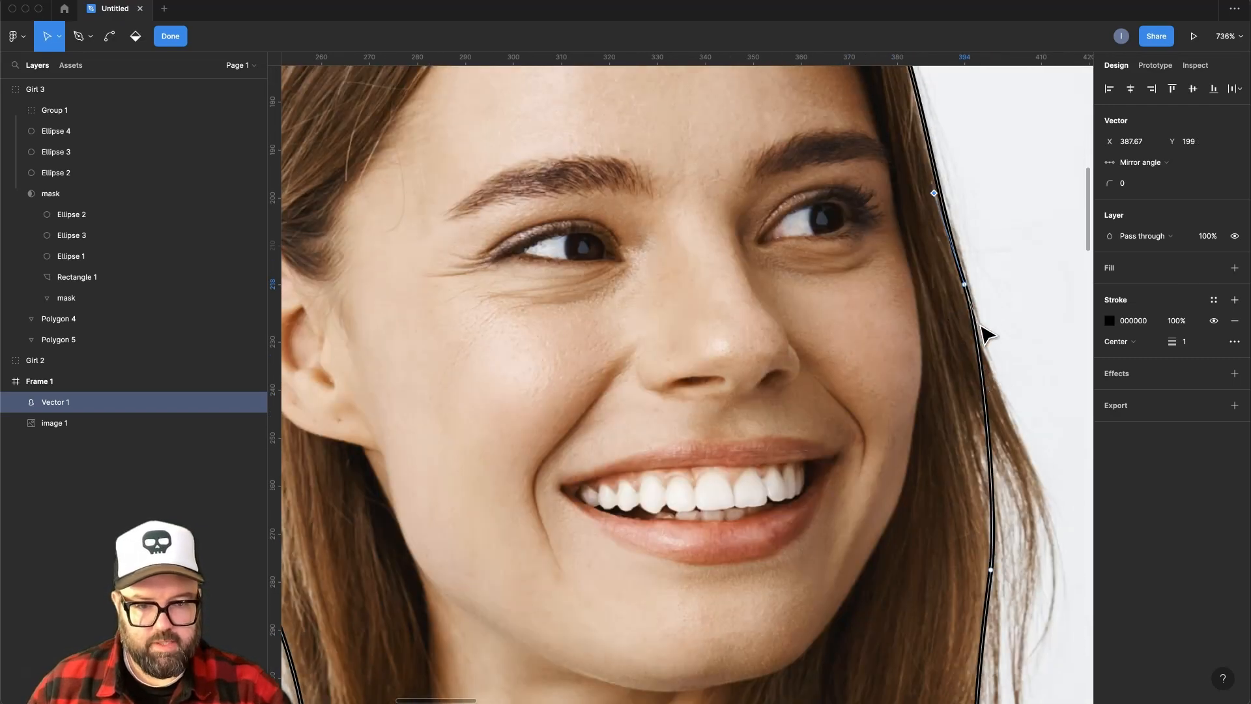
left_click(965, 284)
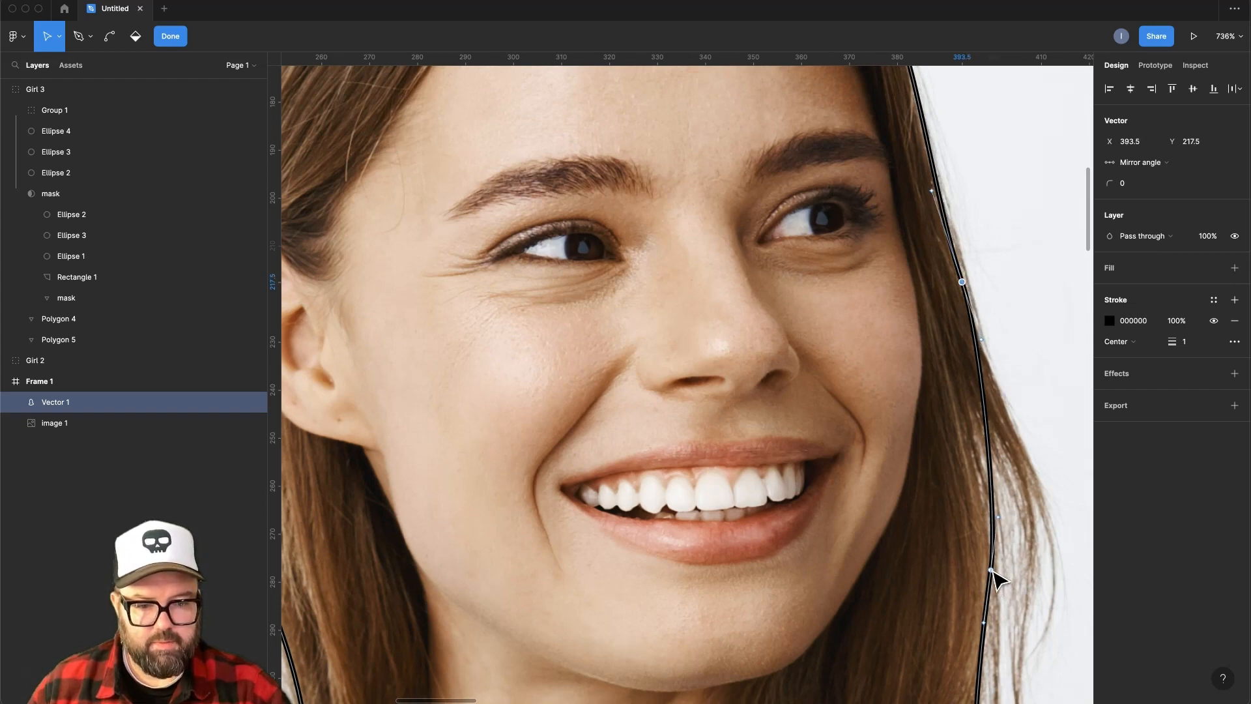
left_click_drag(991, 570, 985, 562)
left_click(988, 504)
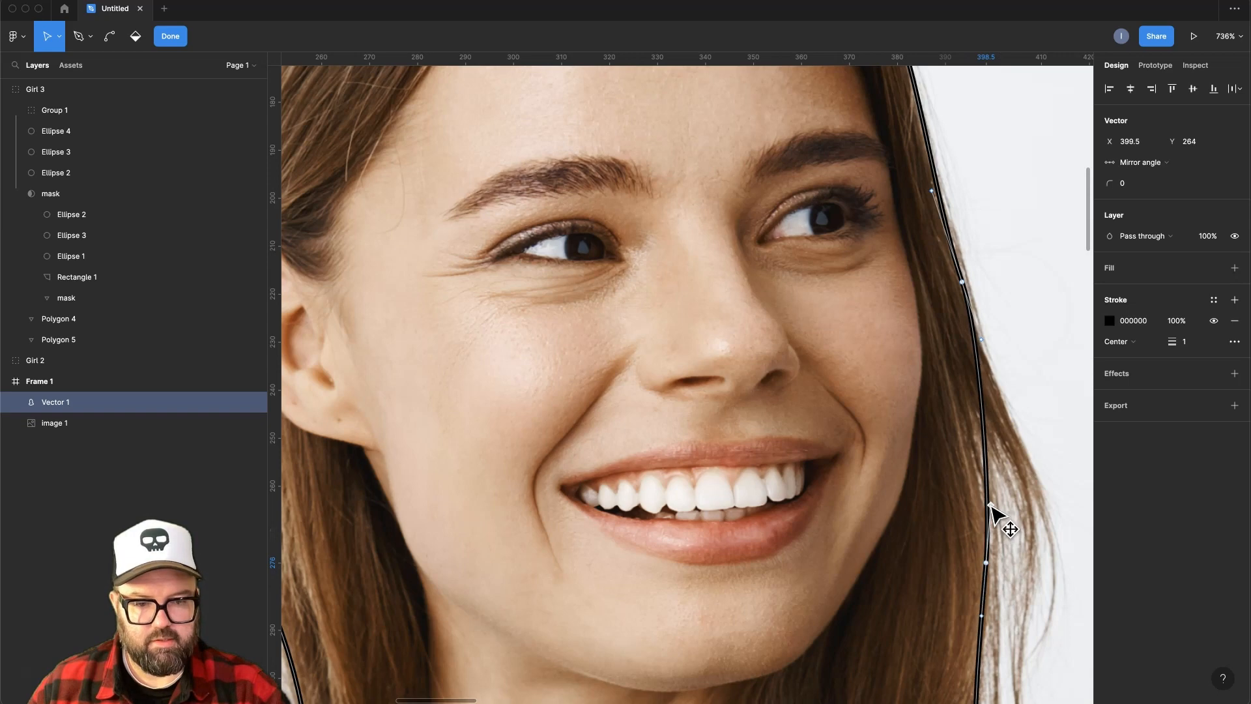
Nudge the anchor where the long hair nears the shoulder and pull its upper handle inward to bend the curve into the hair.
scroll(967, 399, "down", 5)
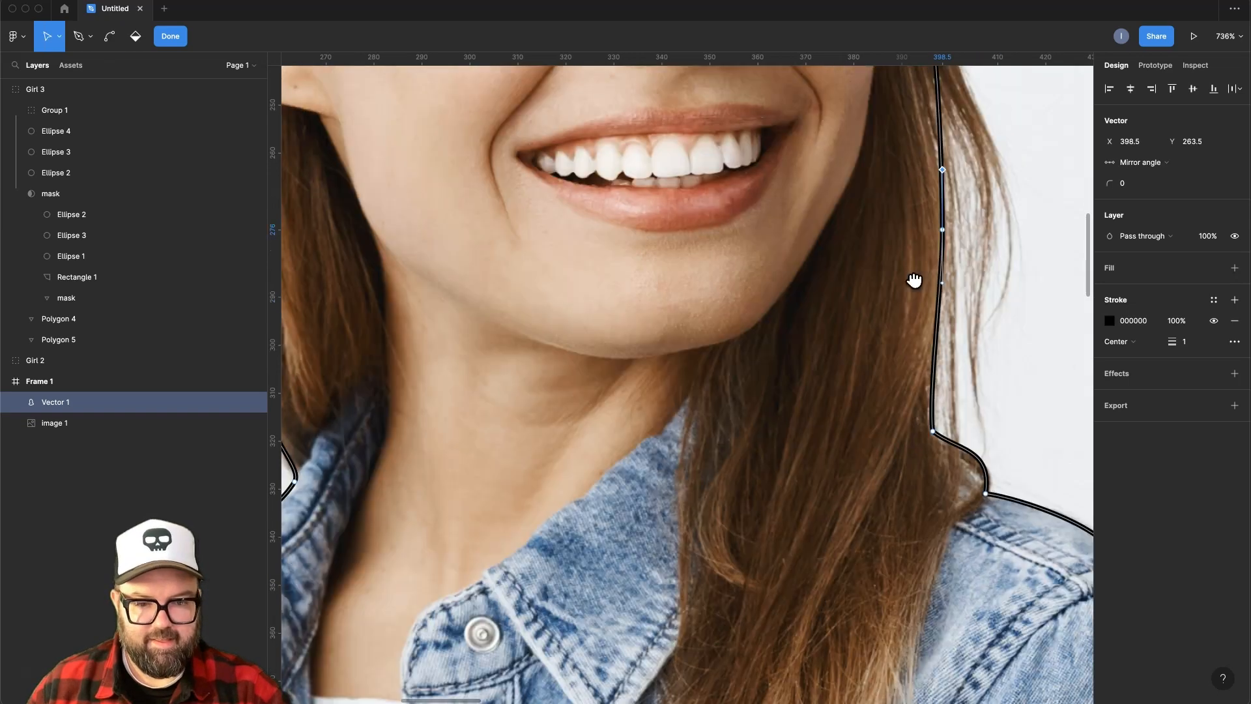
left_click(933, 431)
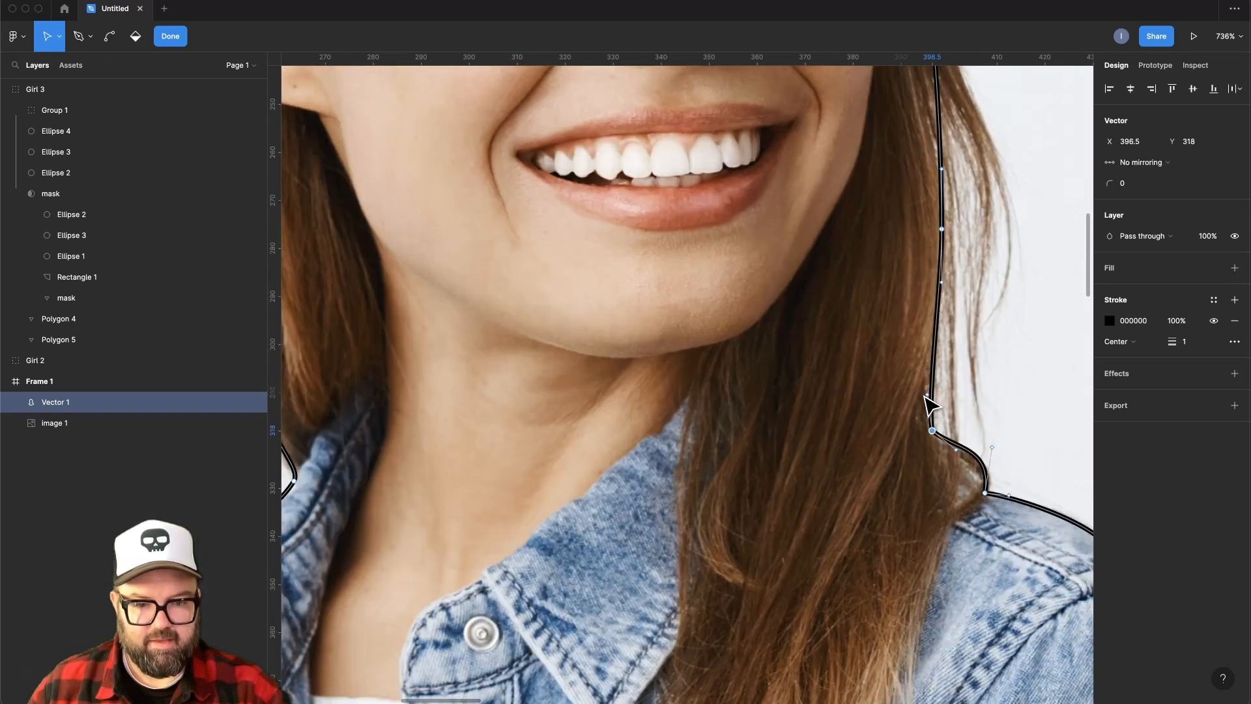
left_click_drag(926, 395, 914, 383)
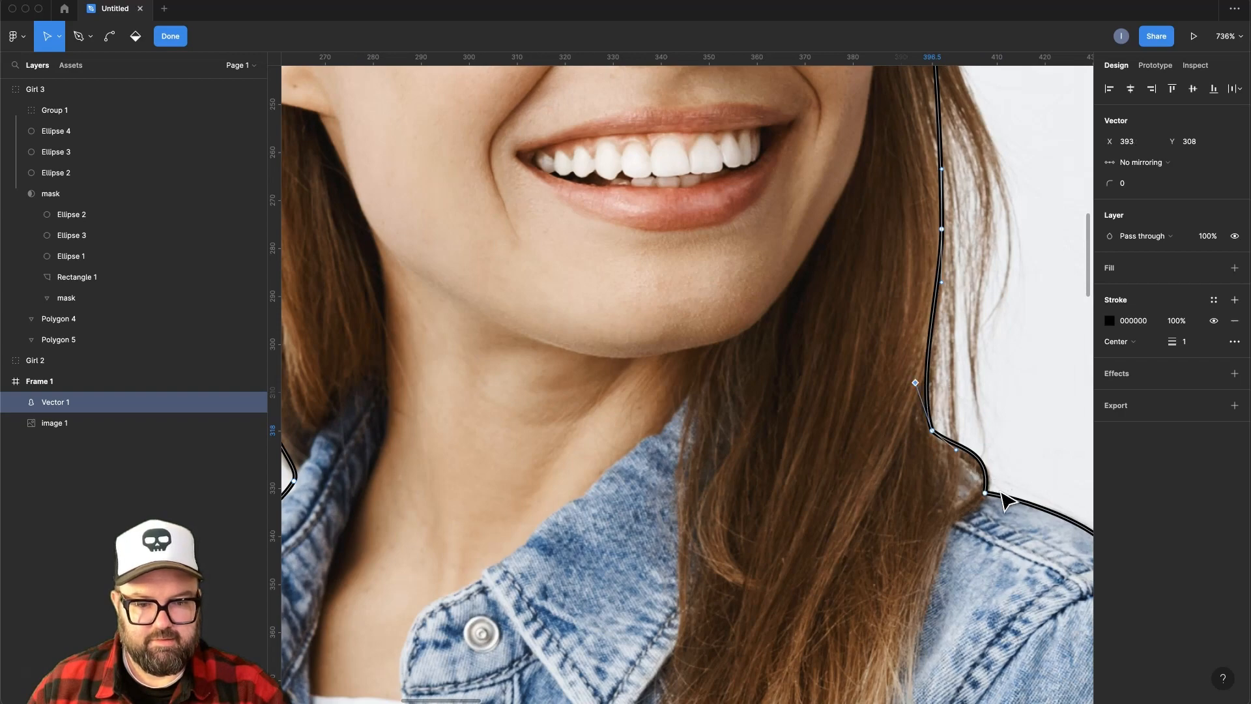
scroll(983, 512, "down", 4)
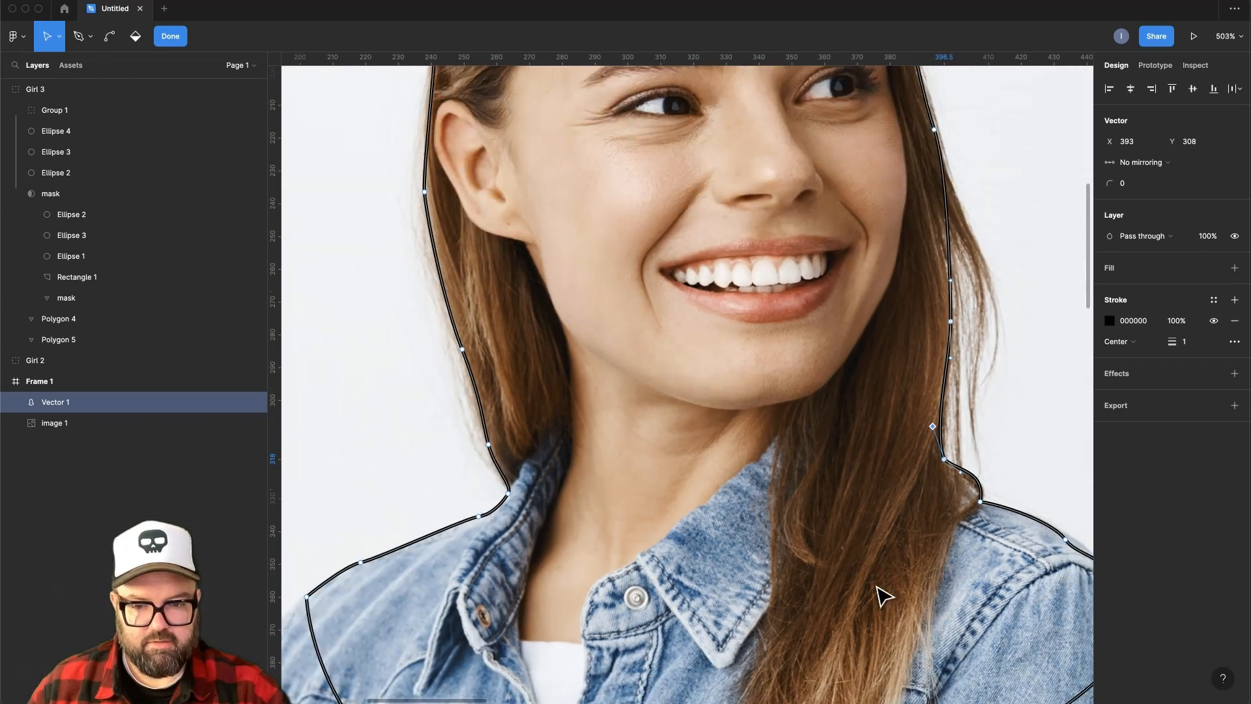
Shift the path's anchors beside the collar and on the phone-side shoulder to fit the jacket edge, placing the shoulder anchor at X 220, Y 350.
left_click_drag(879, 594, 879, 362)
scroll(349, 267, "up", 5)
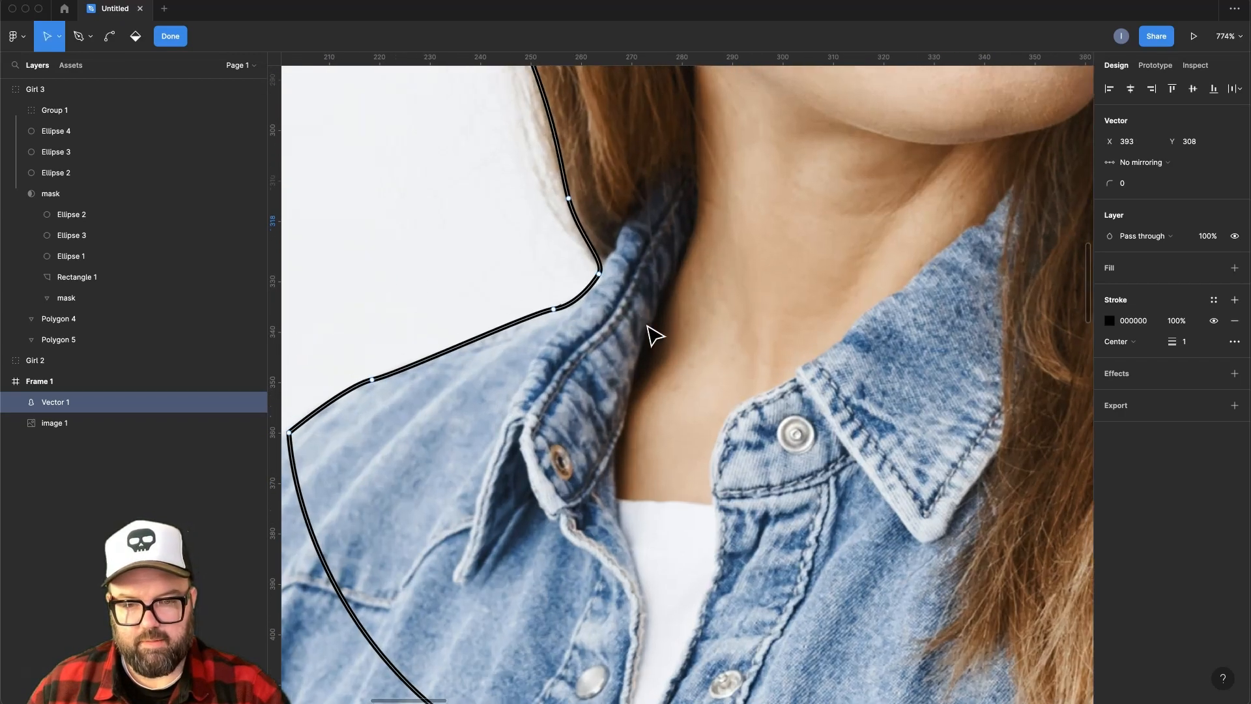
left_click(554, 310)
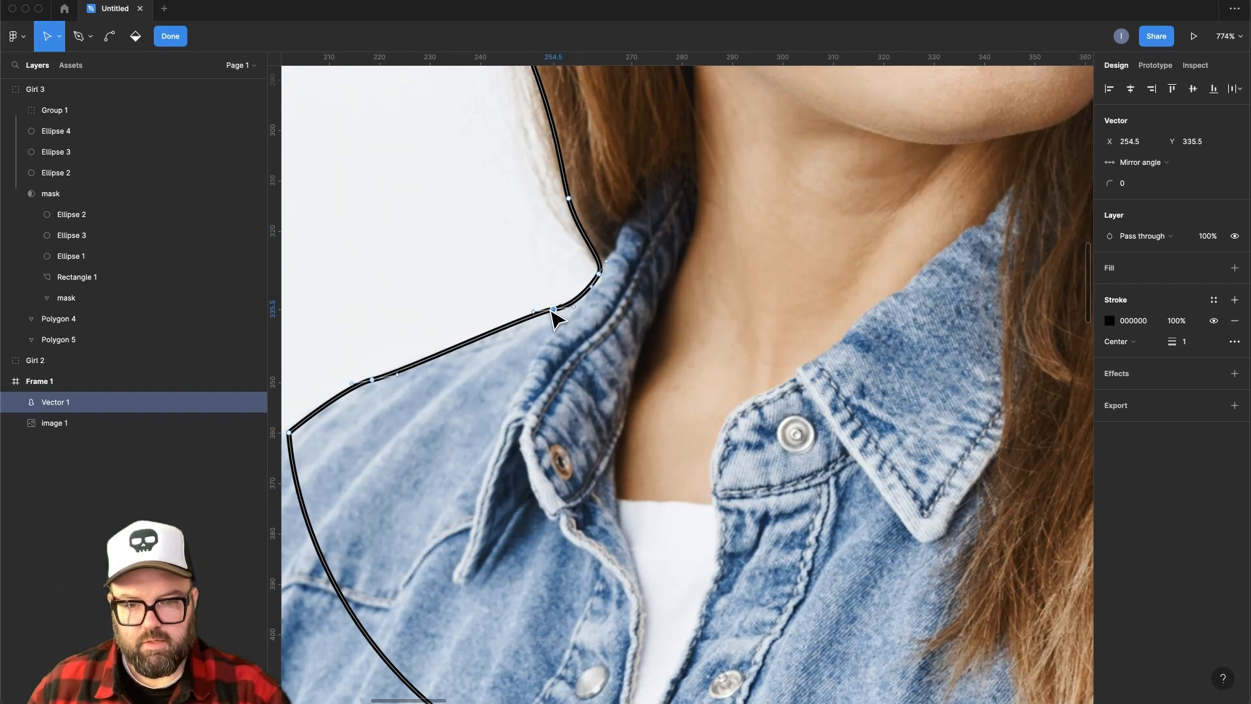
left_click_drag(553, 312, 551, 318)
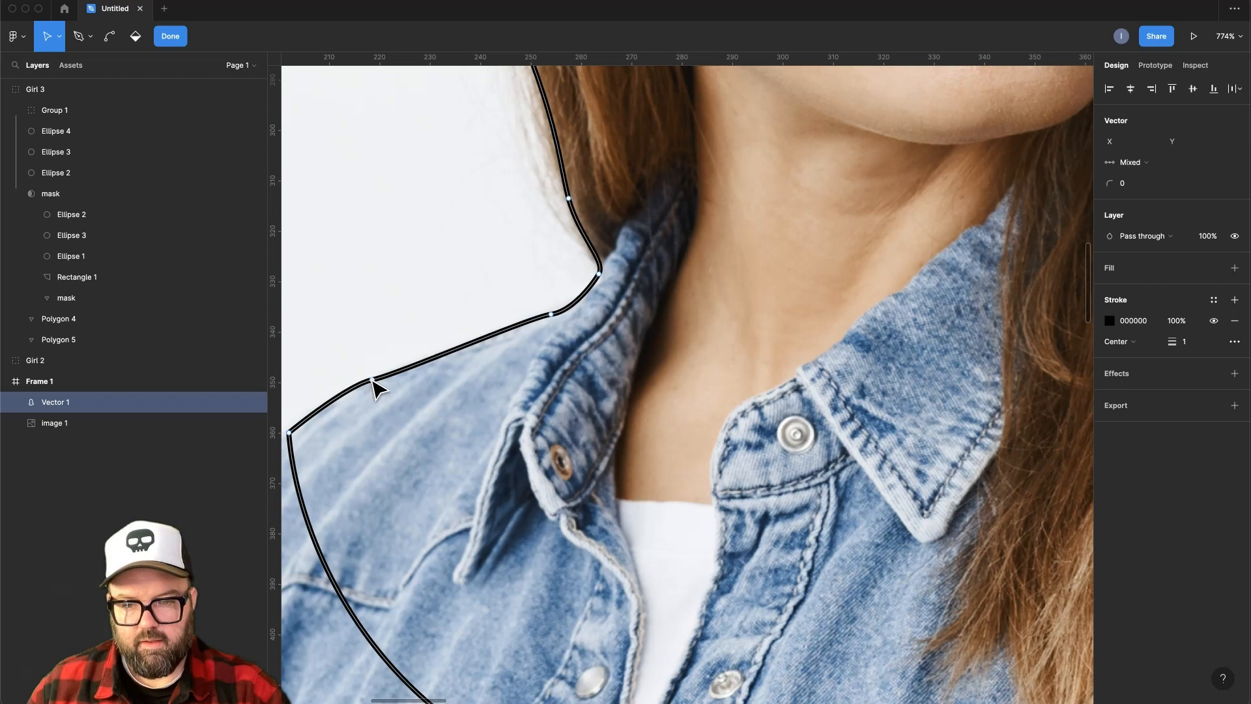
left_click(343, 386)
left_click_drag(344, 389, 382, 384)
Move the lowest anchor of the chest curve sideways to X 311, Y 433 to balance the bottom arc between the shoulders.
scroll(526, 487, "down", 5)
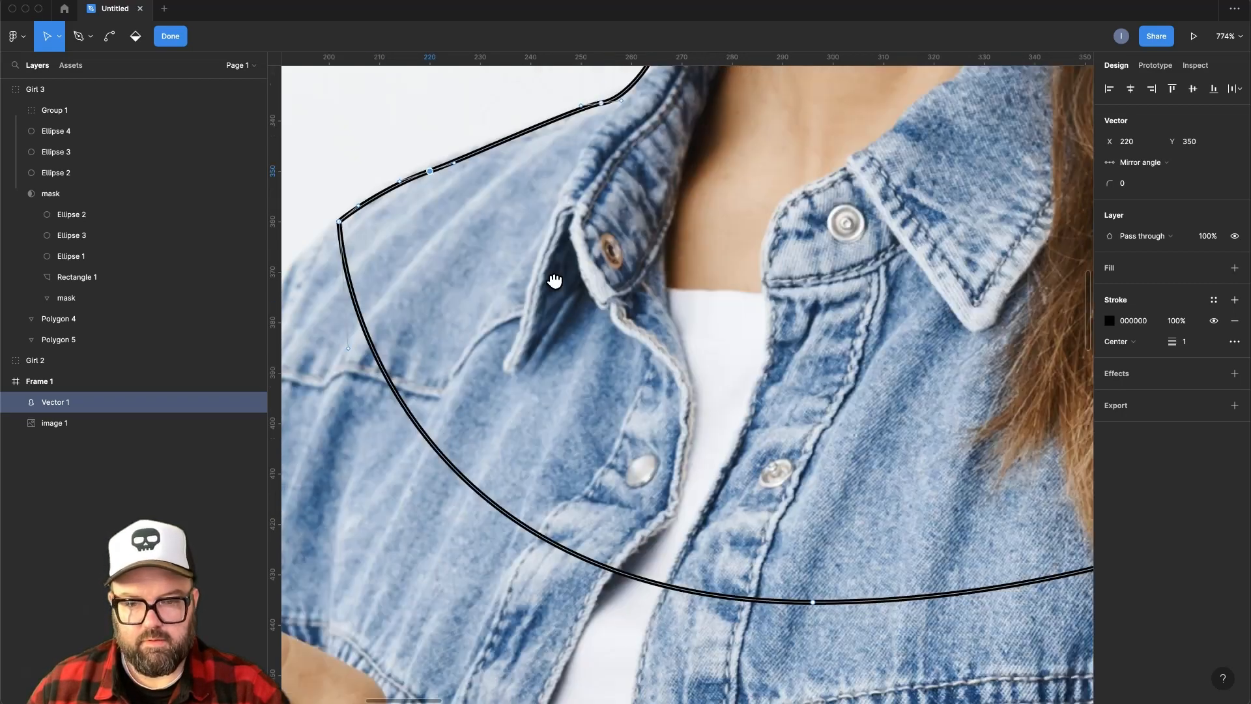
scroll(710, 417, "down", 5)
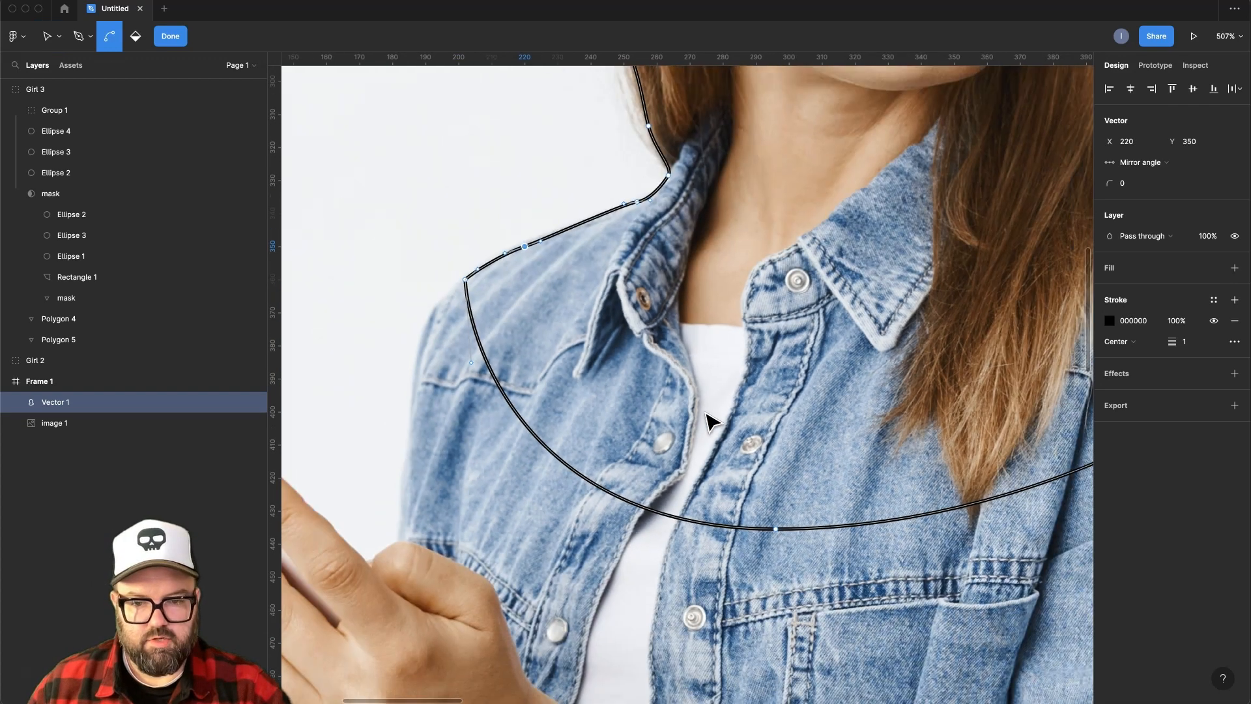
scroll(729, 440, "up", 2)
scroll(619, 485, "down", 2)
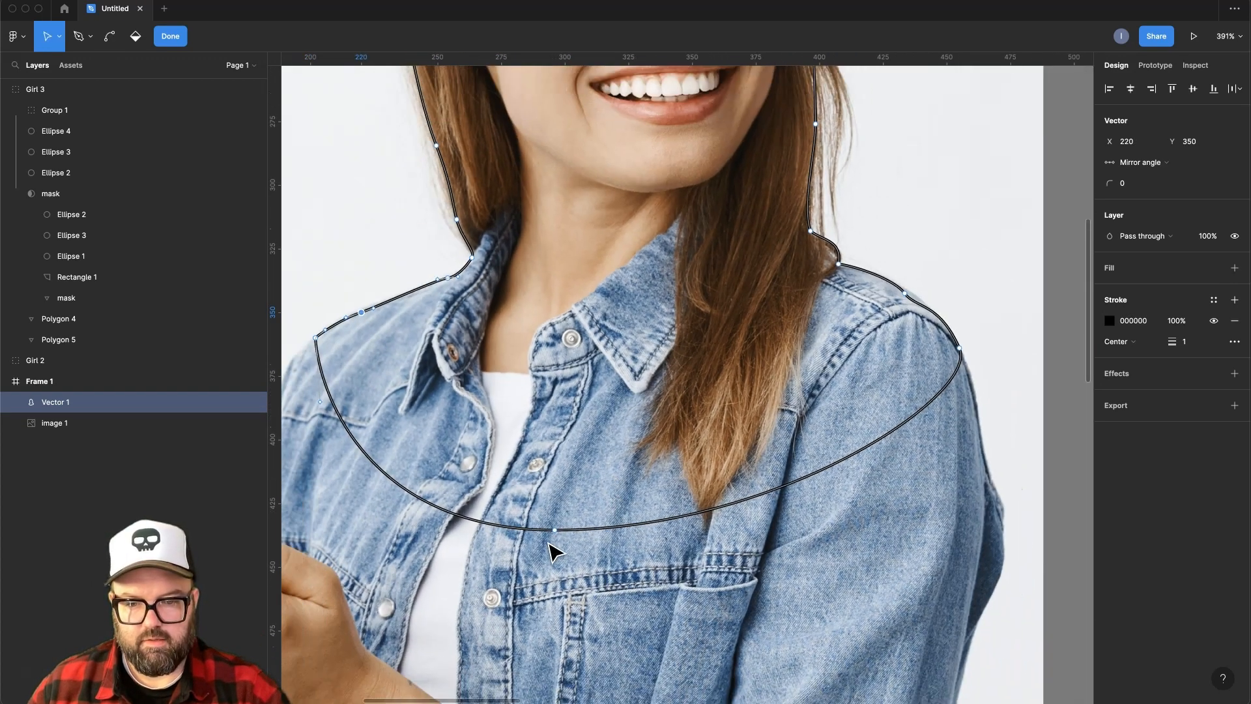
left_click_drag(558, 533, 595, 525)
Give the traced outline a D9D9D9 fill, remove its black stroke and finish editing the path.
scroll(594, 524, "down", 5)
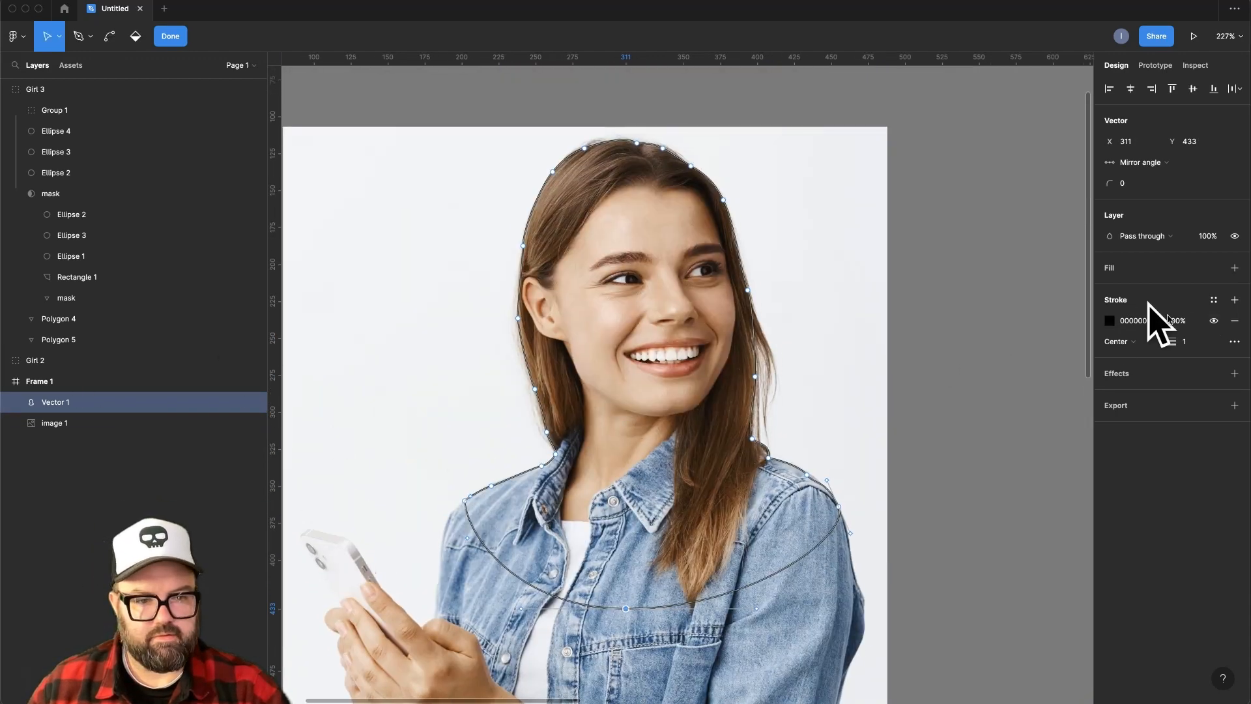
left_click(1235, 268)
left_click(1235, 341)
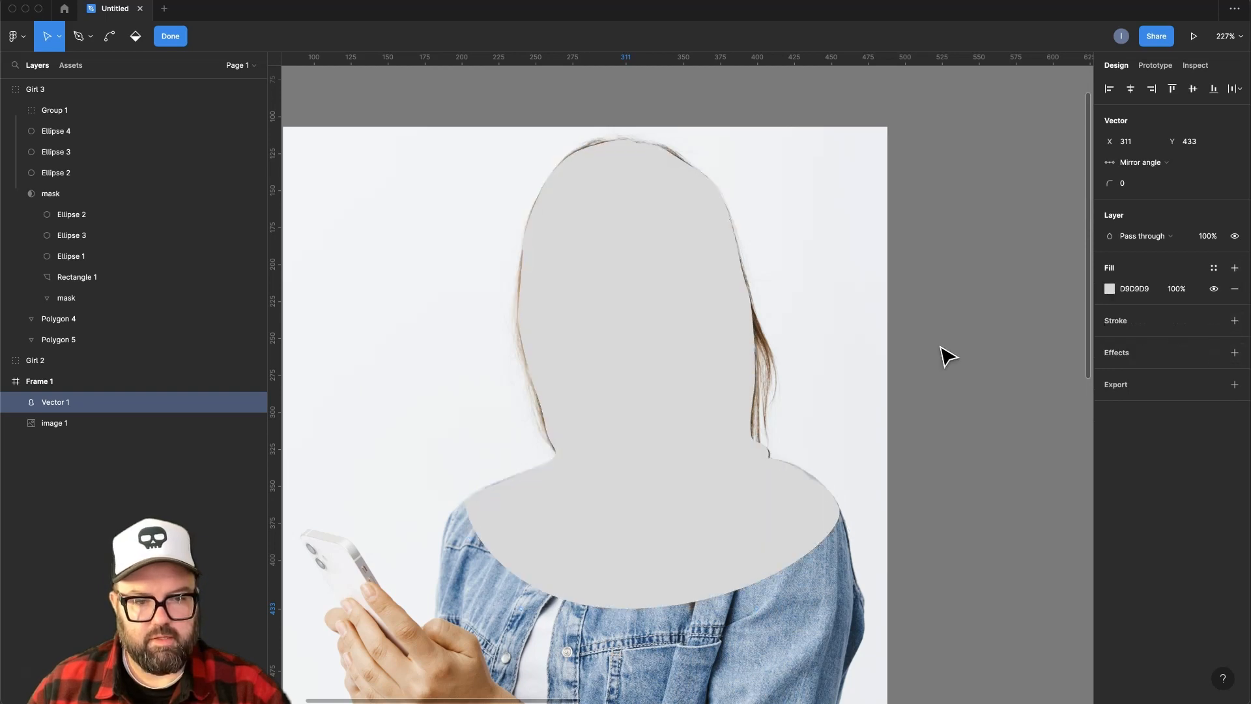
key("super+a")
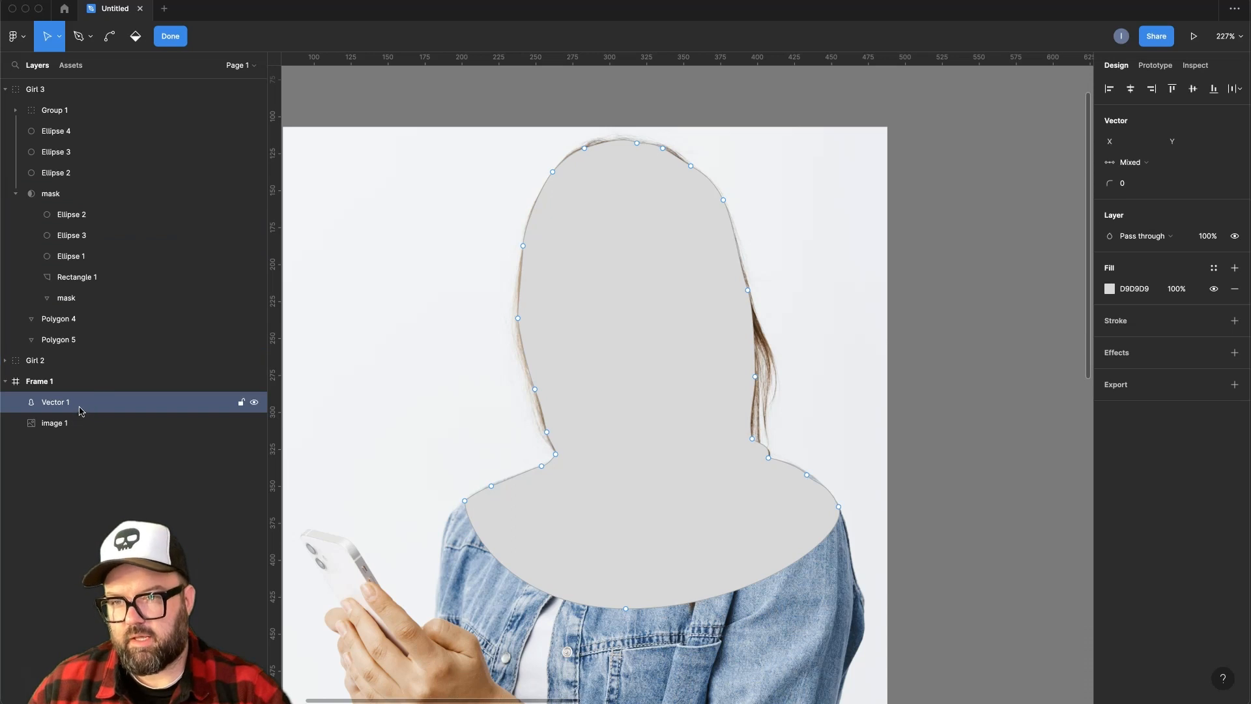
scroll(293, 357, "up", 3)
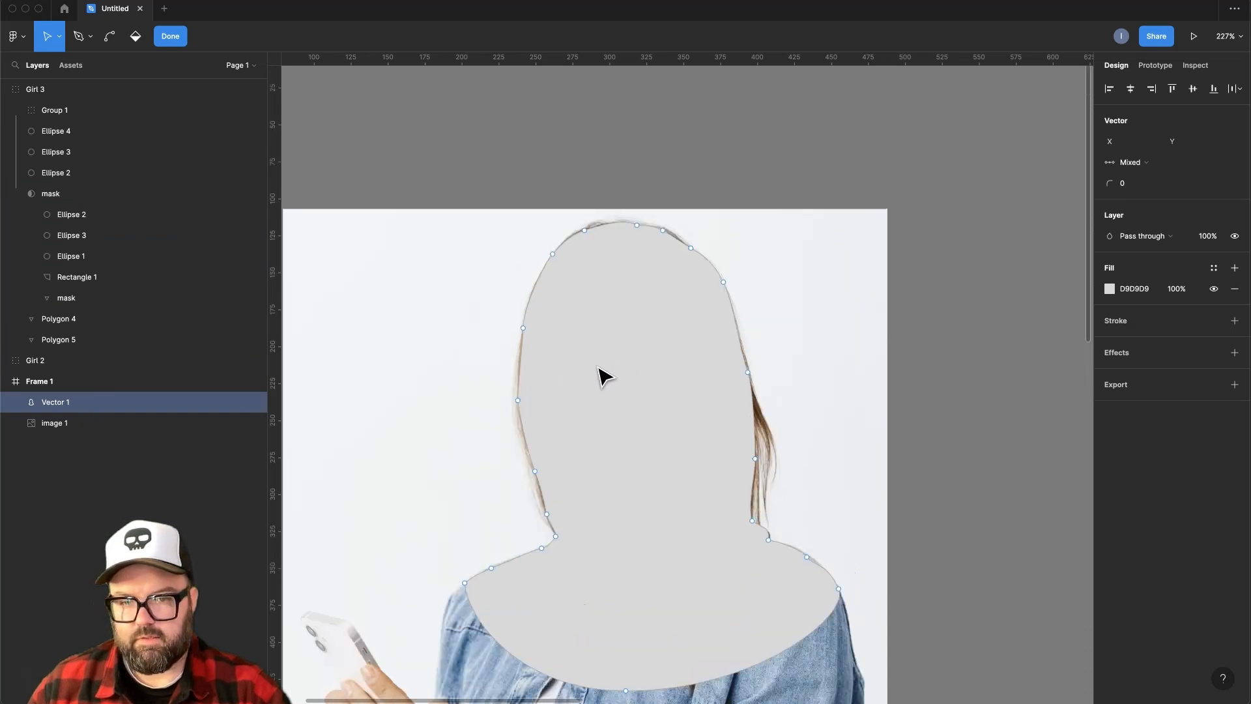
key("Escape")
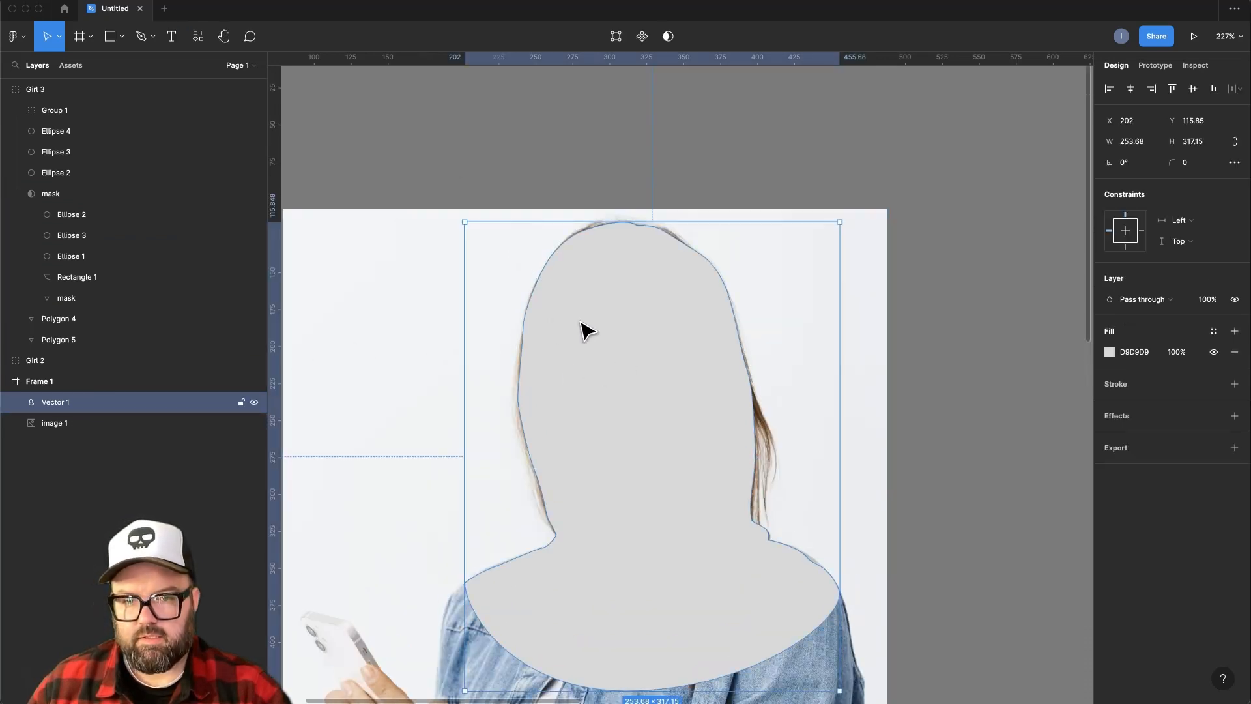
Group the filled outline with the original photo.
left_click(354, 266, "shift")
scroll(645, 309, "down", 2)
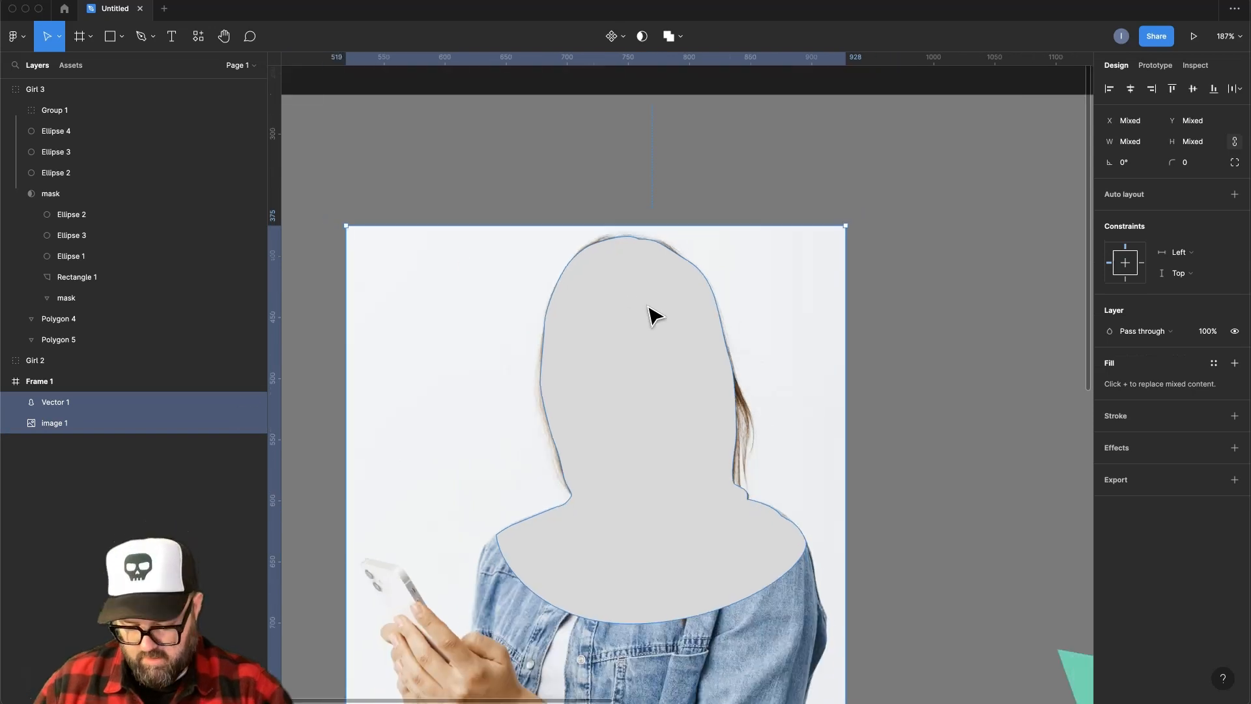
key("super+g")
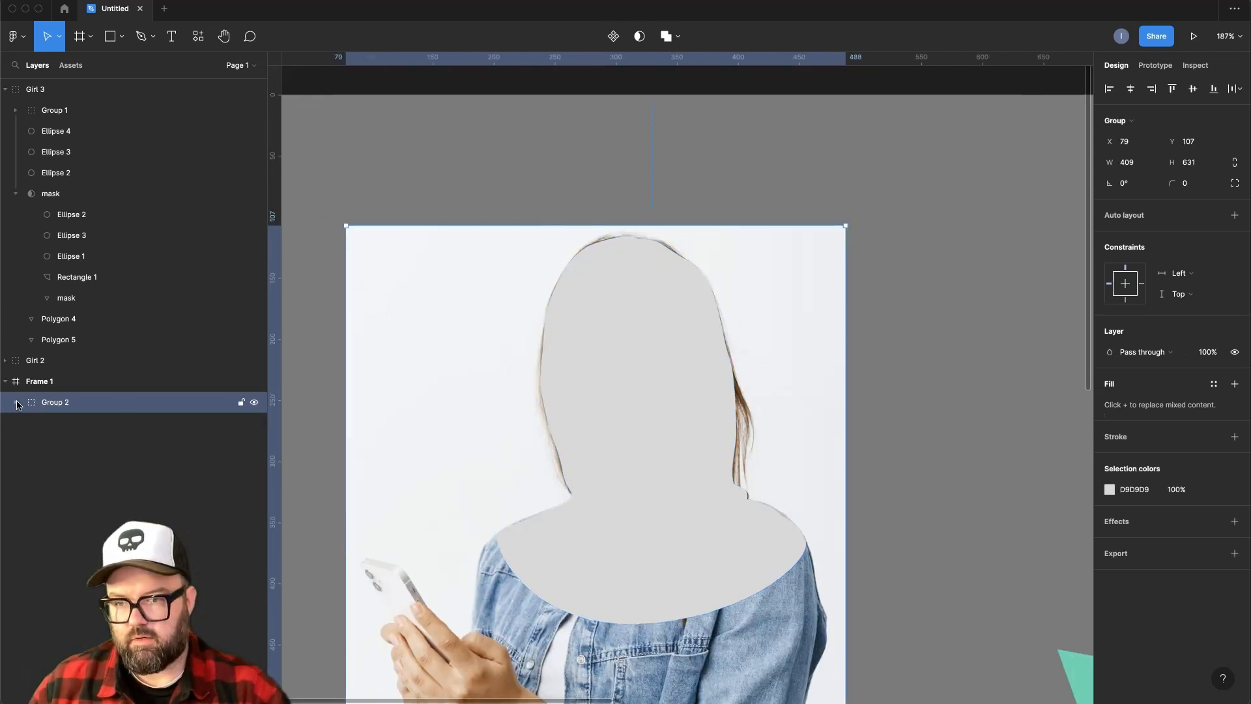
Place the outline vector beneath the photo inside the new group and use it as a mask.
left_click(17, 404)
left_click_drag(75, 448, 75, 434)
right_click(82, 446)
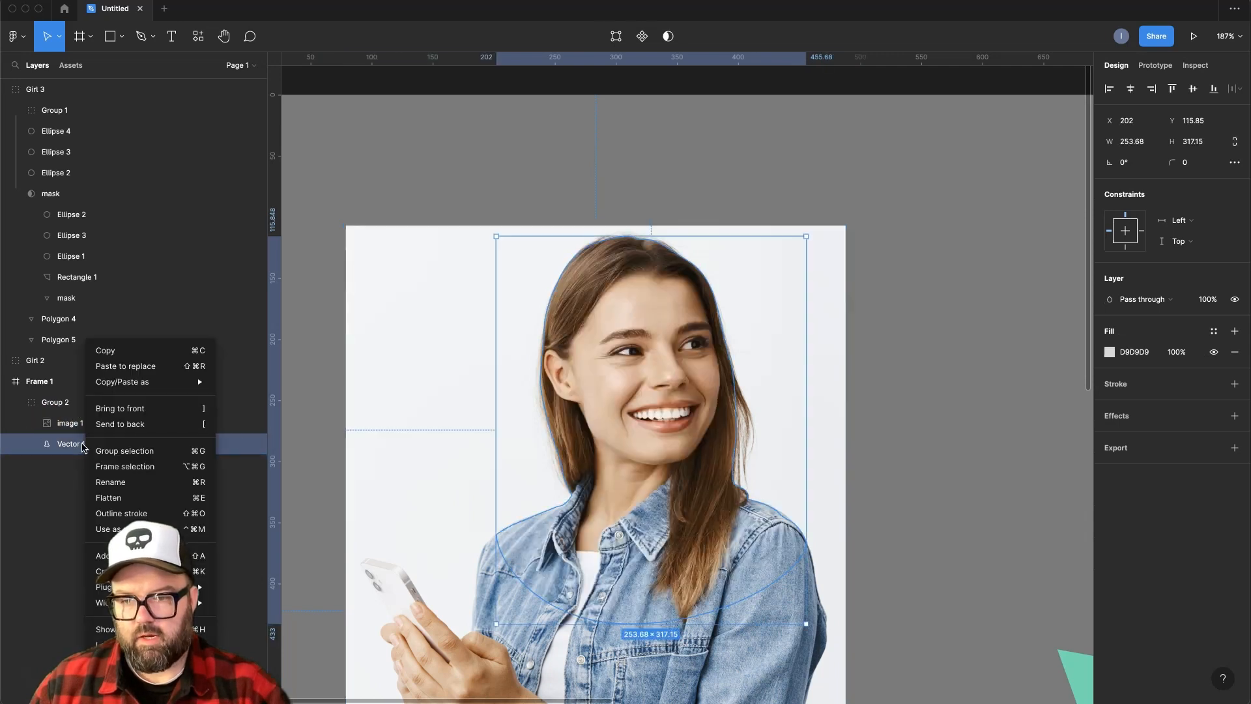
left_click(117, 528)
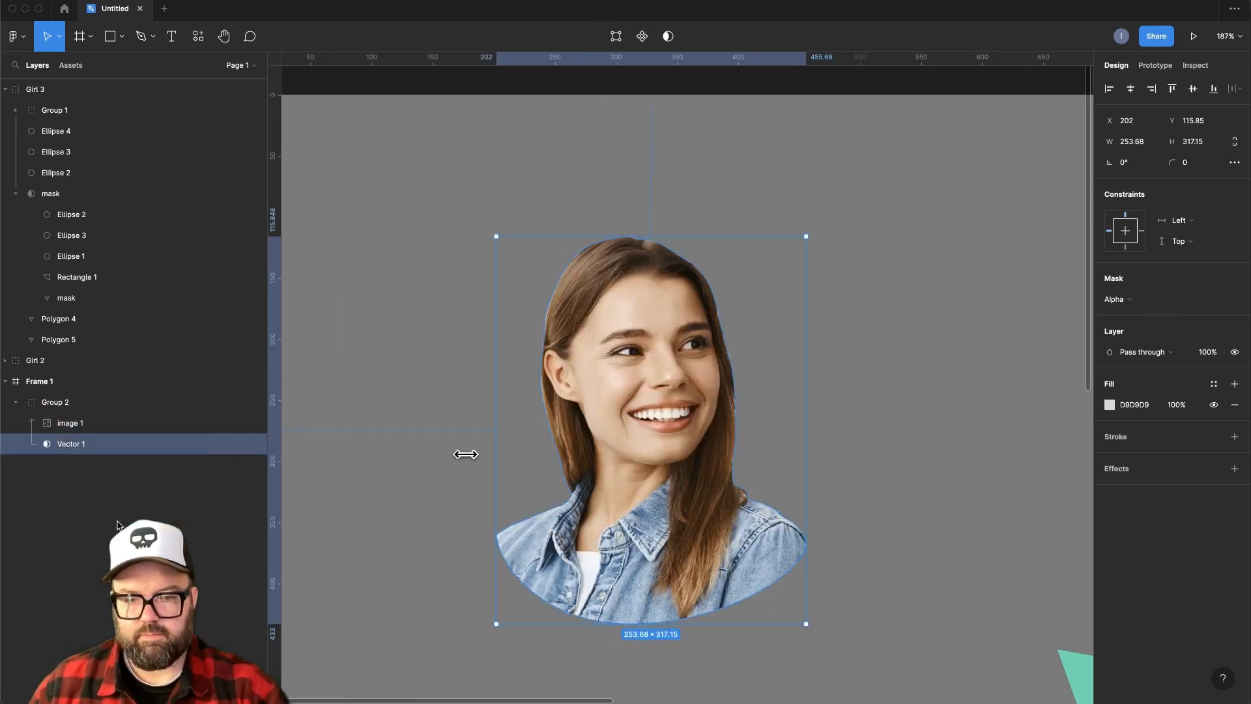
left_click(924, 494)
Examine the masked head-and-shoulders cut-out up close and compare it with the circle and triangle compositions.
scroll(928, 493, "down", 3)
scroll(928, 493, "down", 5)
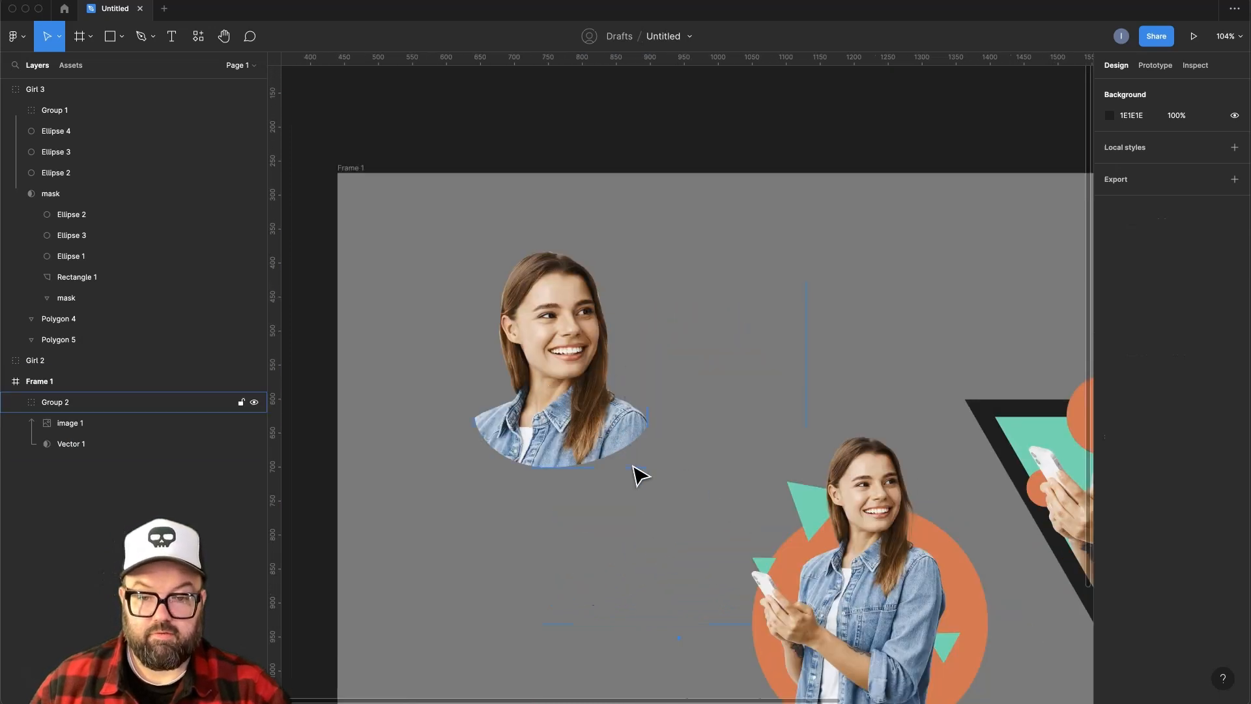
scroll(694, 528, "down", 4)
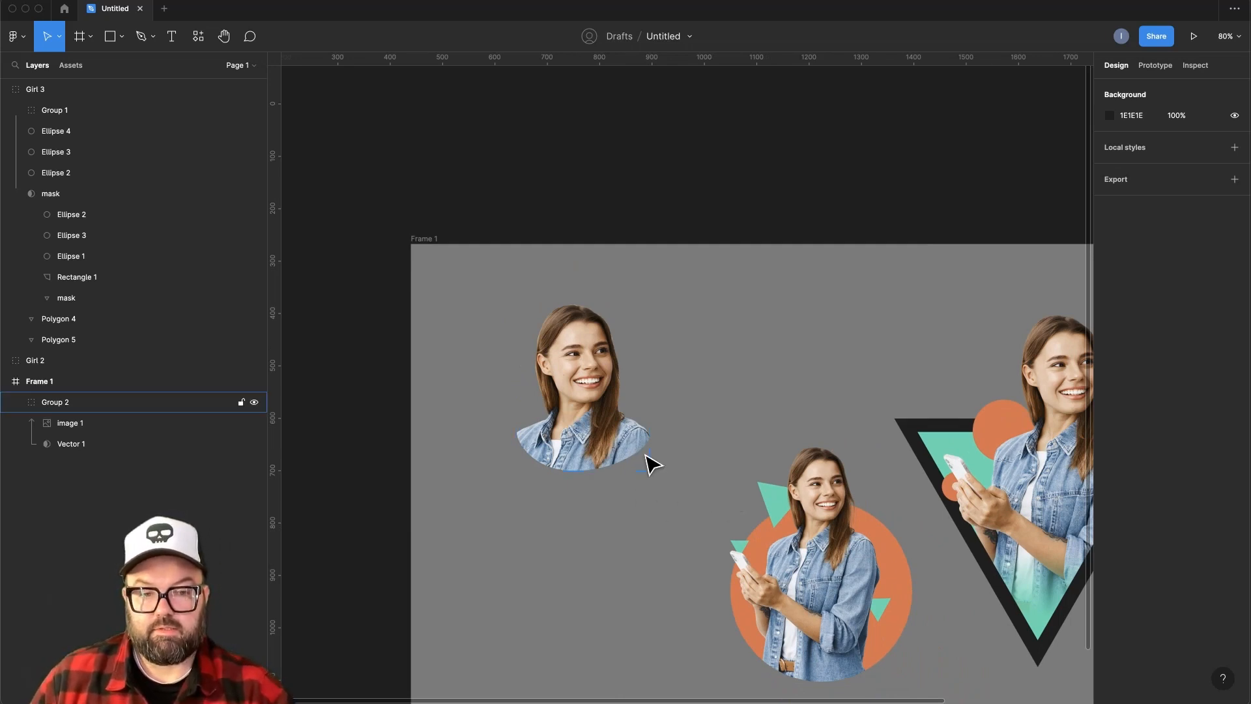
scroll(596, 417, "up", 5)
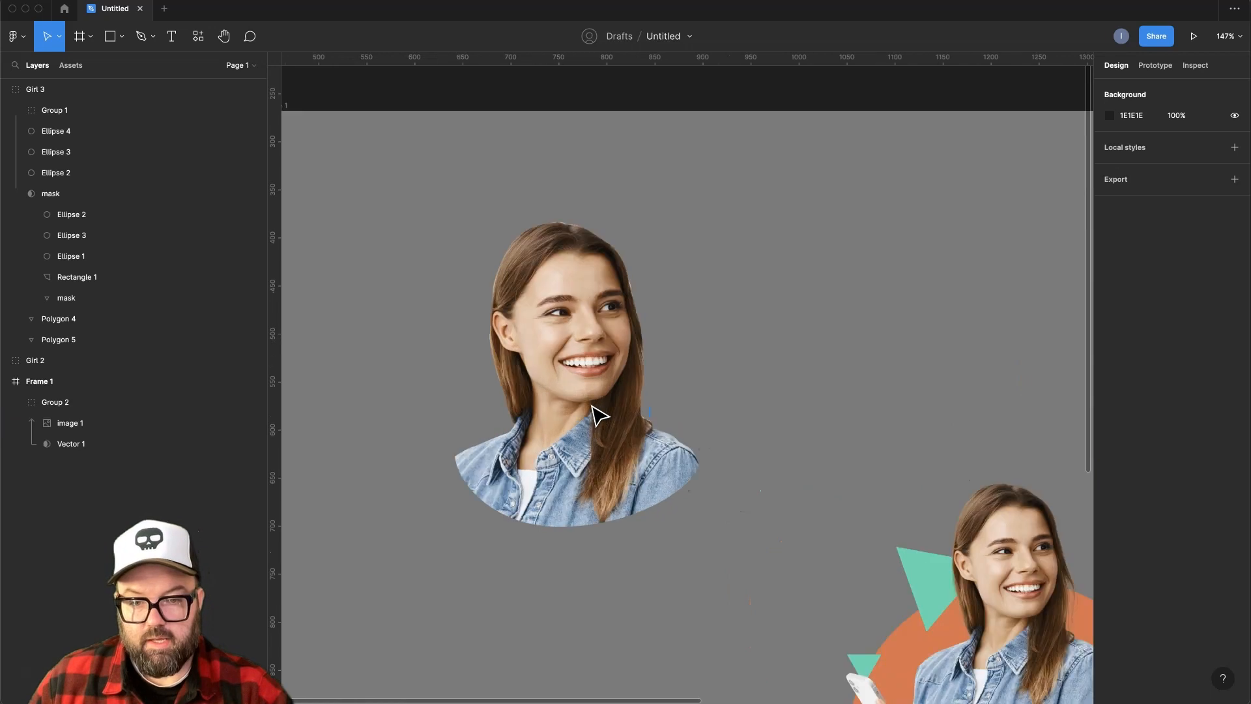
scroll(610, 284, "up", 5)
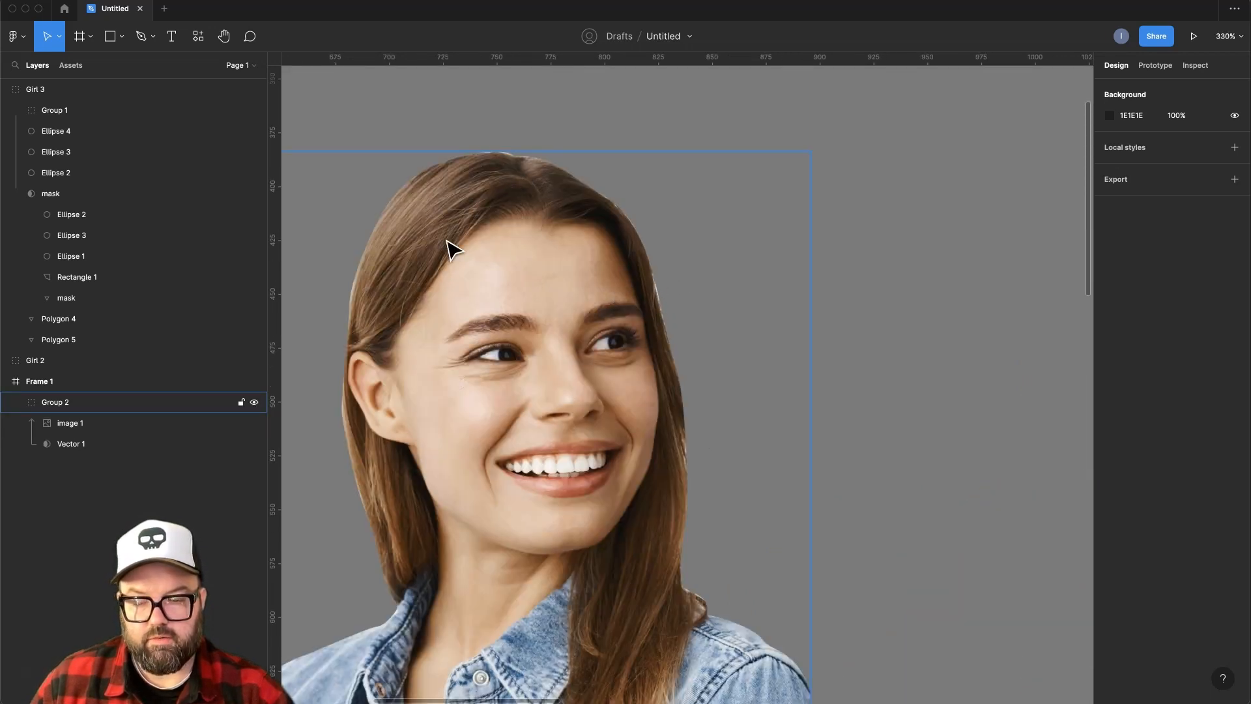
scroll(597, 365, "down", 5)
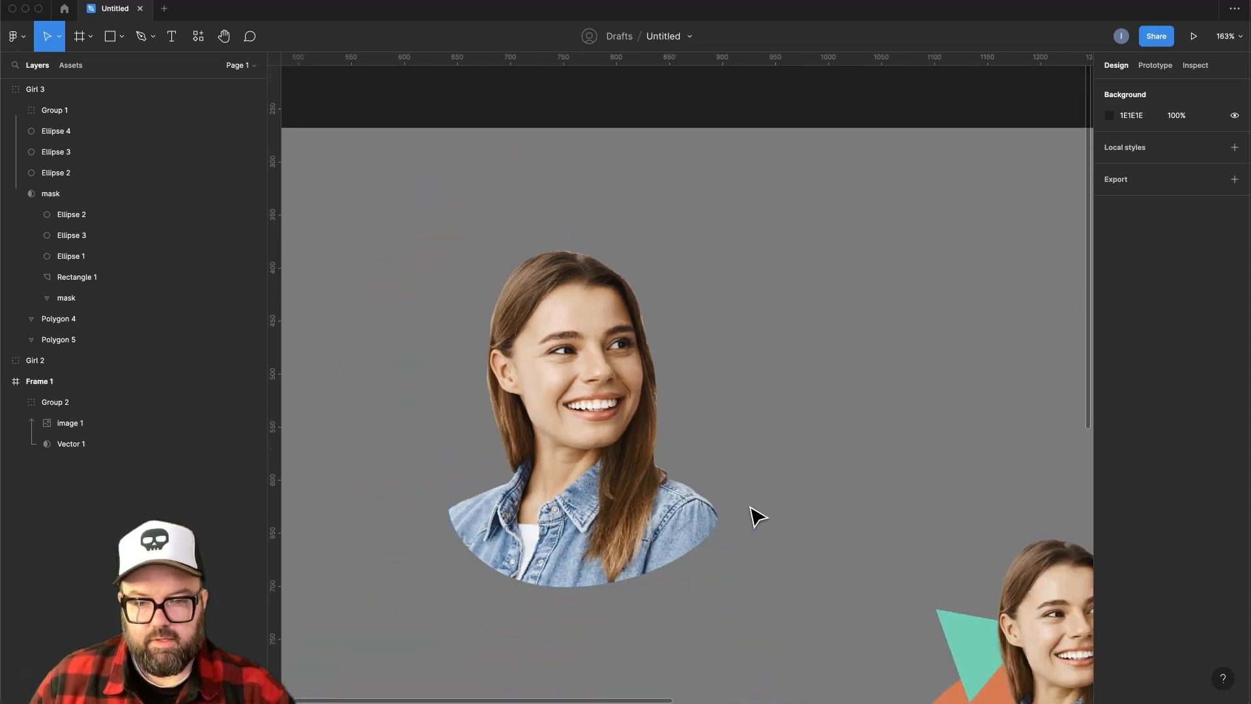
scroll(754, 515, "down", 2)
scroll(769, 523, "down", 3)
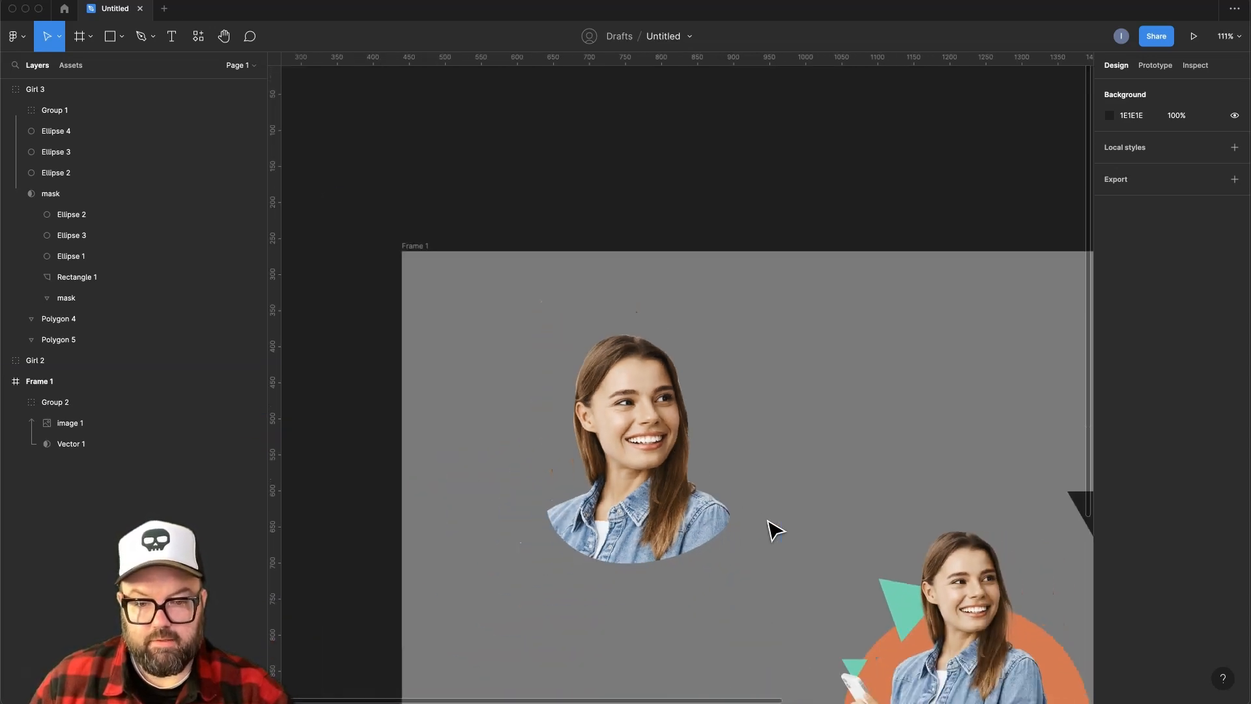
left_click_drag(844, 589, 515, 355)
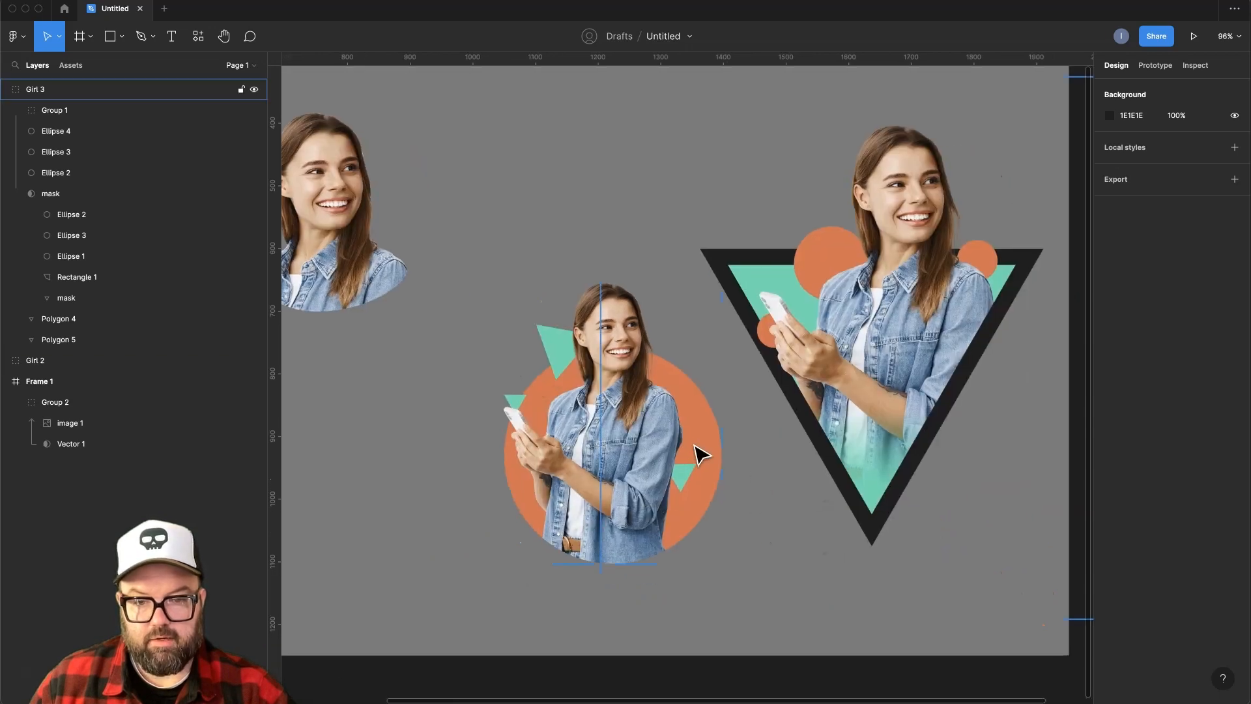
left_click_drag(1004, 454, 932, 445)
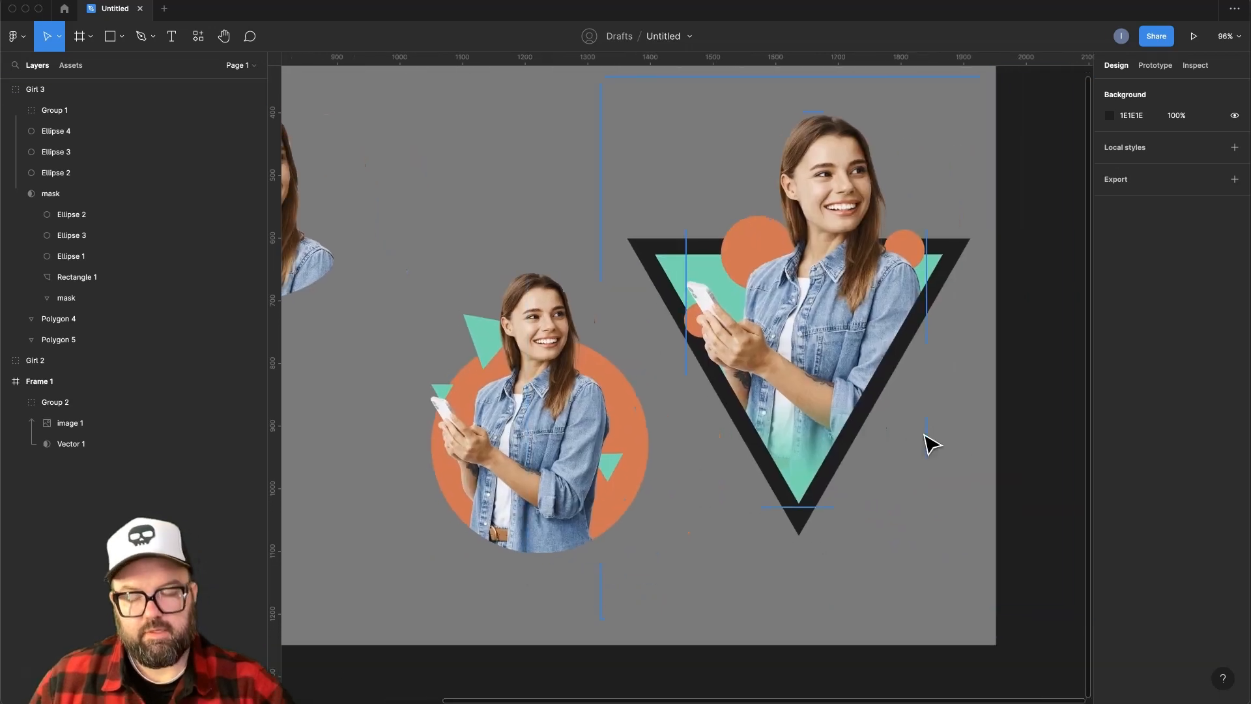